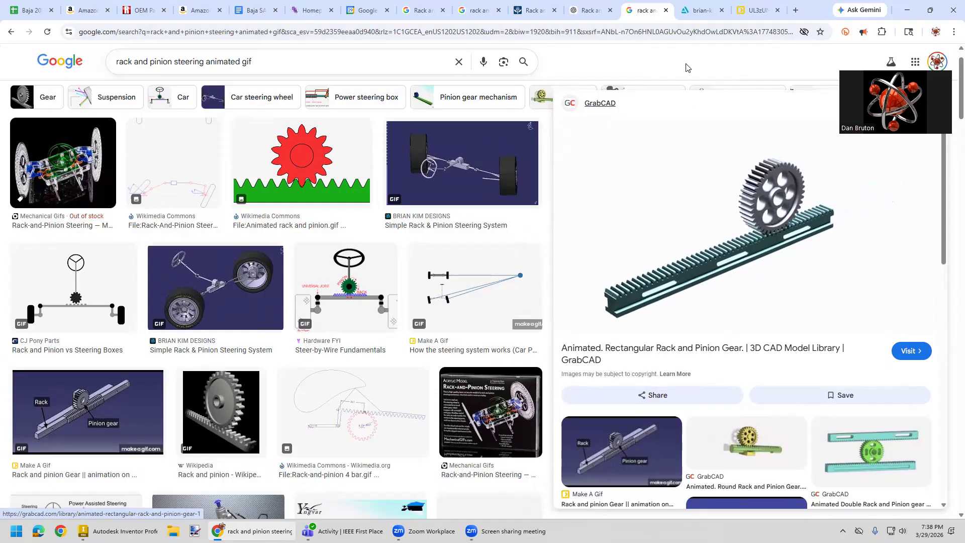
- Review the steering animation, the bill of materials and the enlarged product photos of the steering rack and pinion
left_click(701, 15)
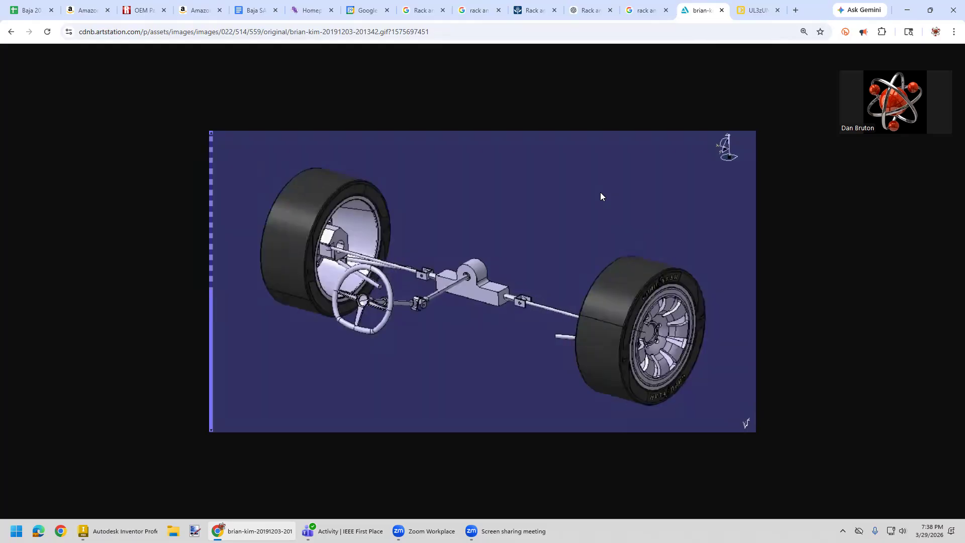
left_click(32, 12)
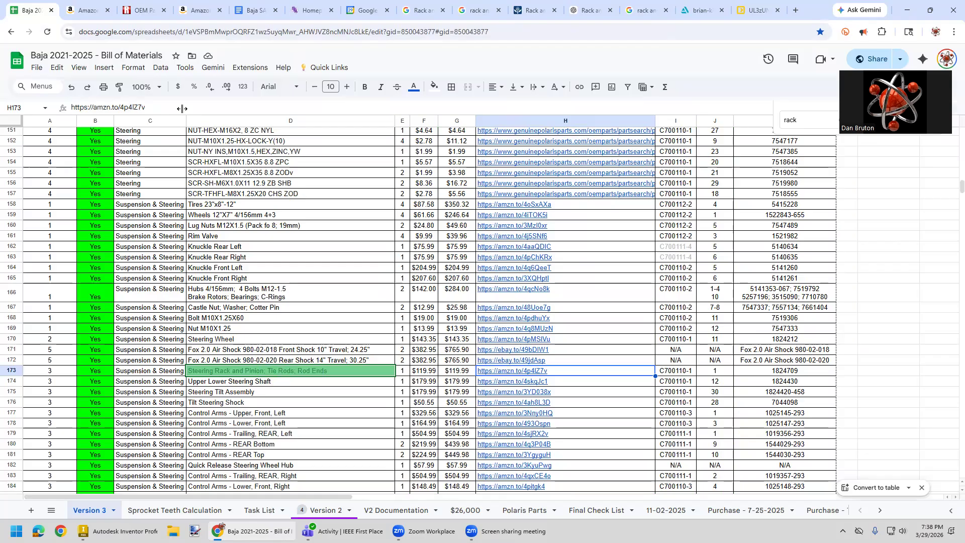
left_click(89, 12)
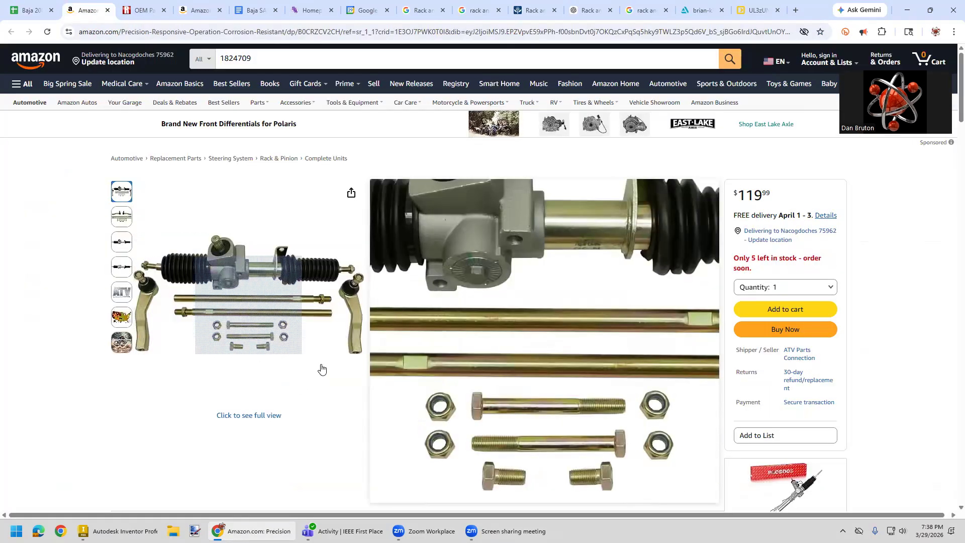
left_click(320, 312)
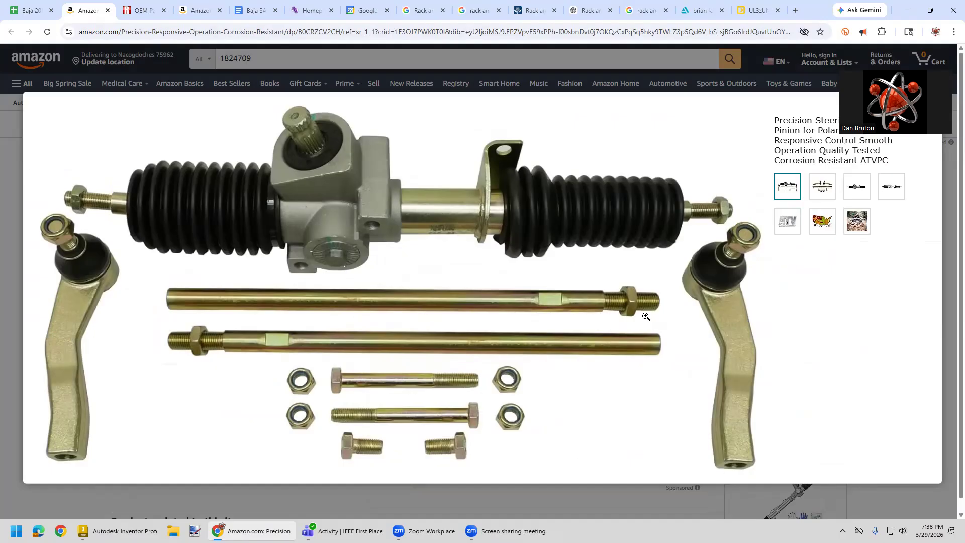
left_click(889, 190)
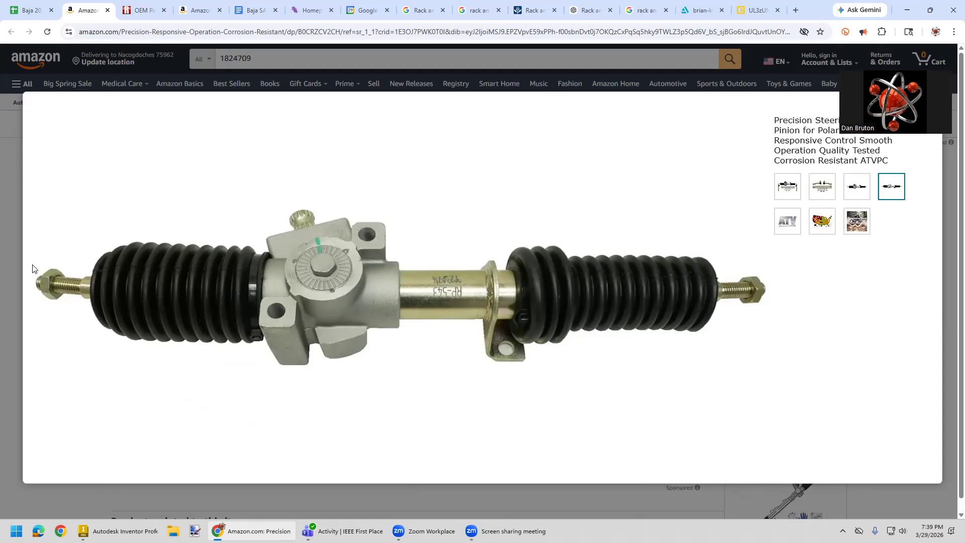
- Copy the image address of the power steering assembly schematic and open it full size in the front differential's browser tab
left_click(141, 14)
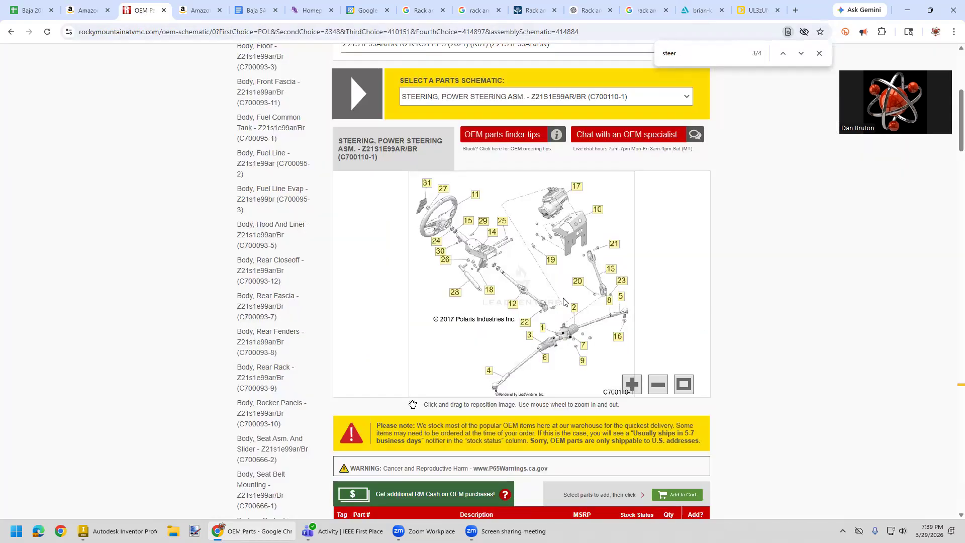
left_click(630, 383)
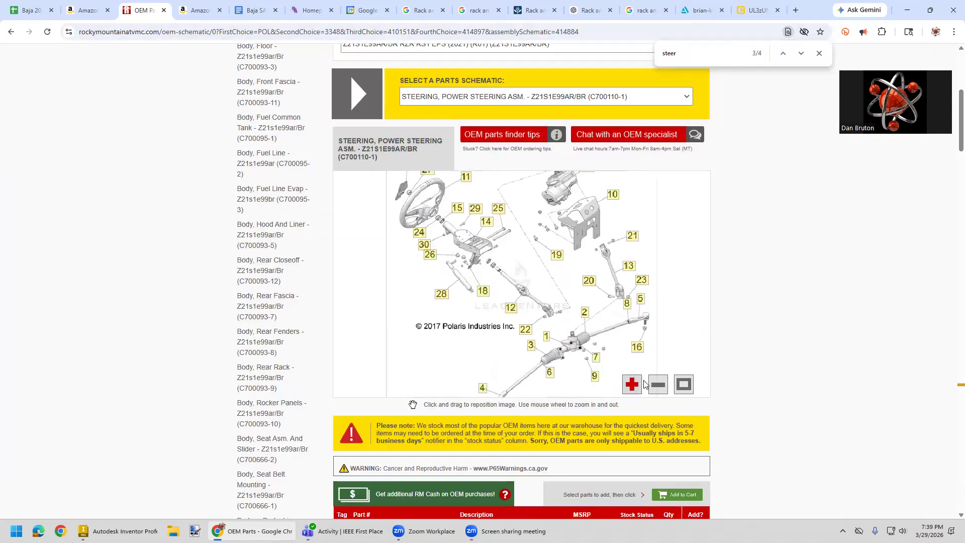
right_click(532, 287)
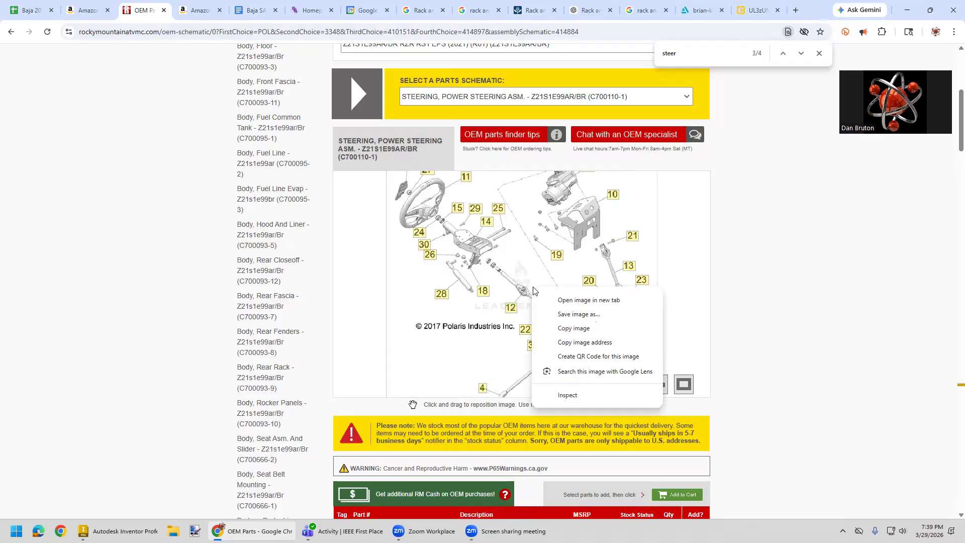
left_click(583, 343)
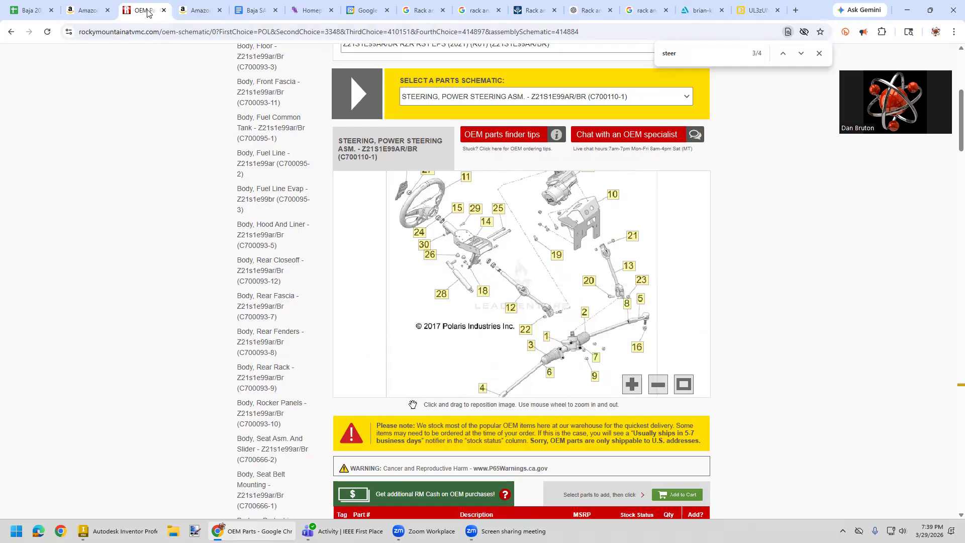
left_click(190, 12)
left_click(179, 34)
key("ctrl+a")
key("ctrl+v")
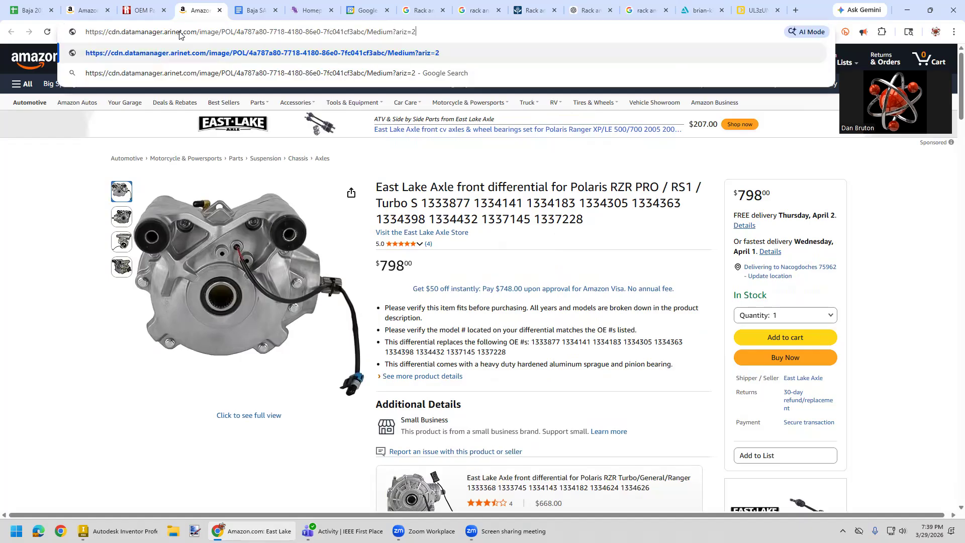
key("Return")
scroll(452, 302, "up", 4, "ctrl")
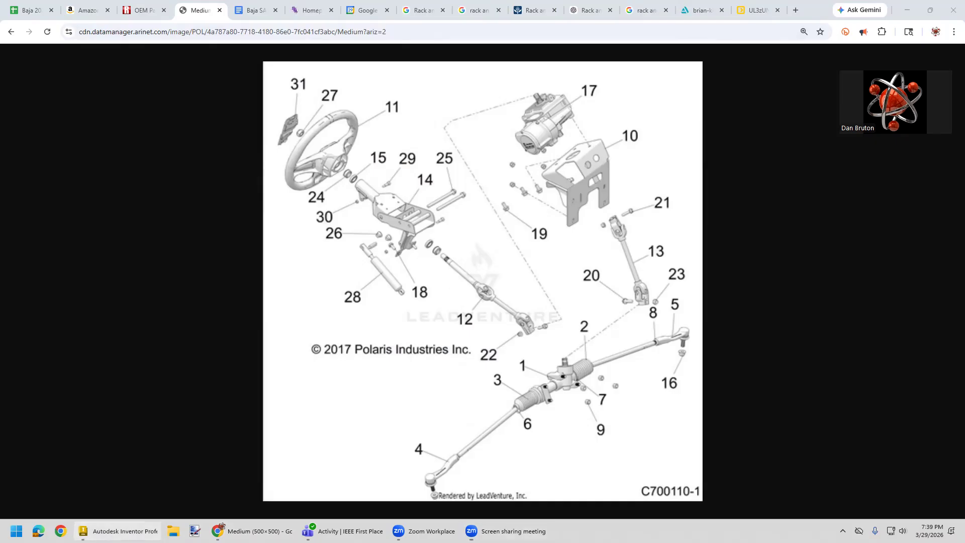
- Switch to Autodesk Inventor and turn the steering wheel in the steering assembly to examine the rack and pinion motion
left_click(118, 531)
left_click_drag(349, 301, 323, 291)
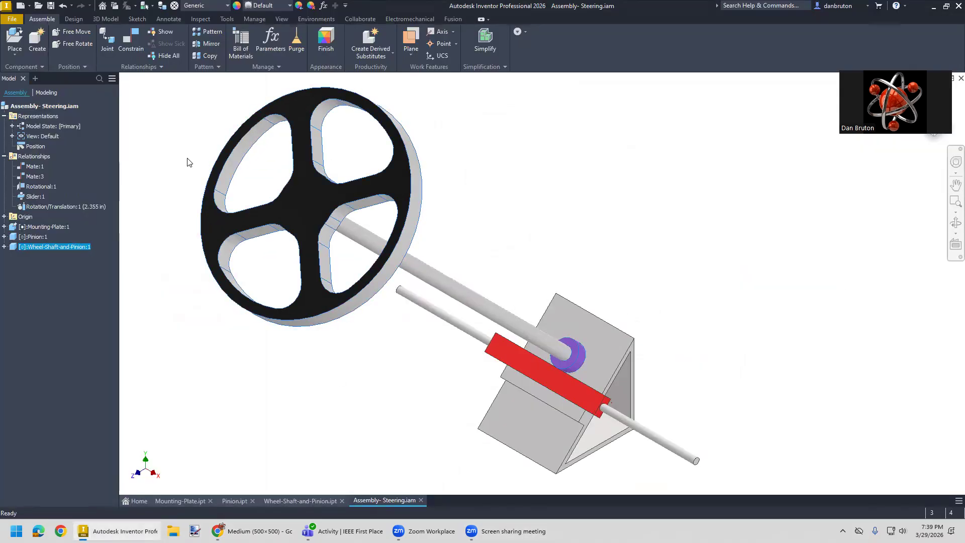
left_click(12, 19)
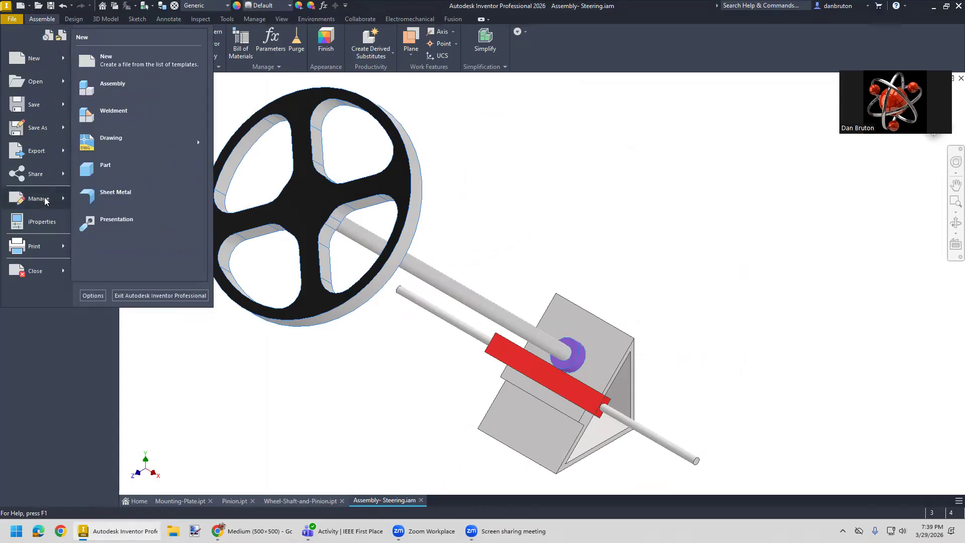
mouse_move(46, 200)
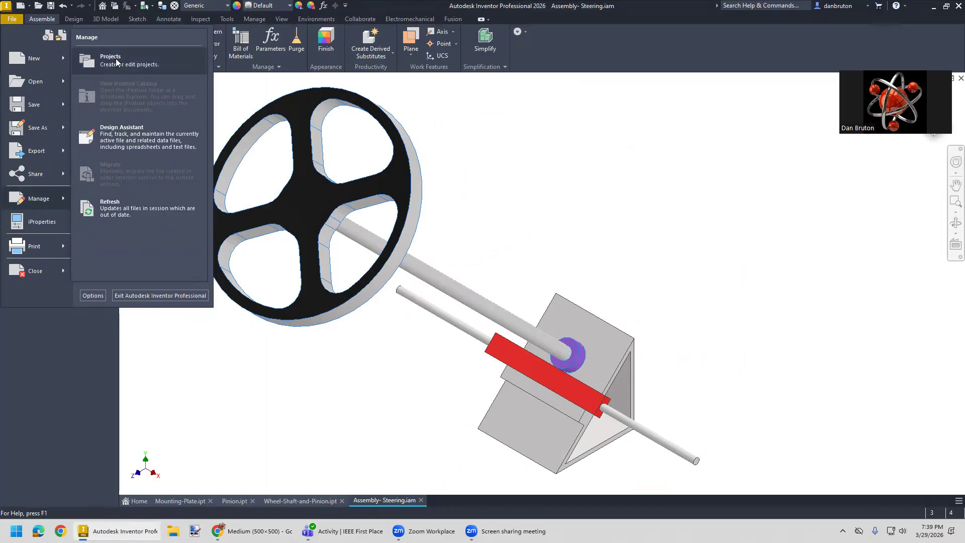
left_click(182, 363)
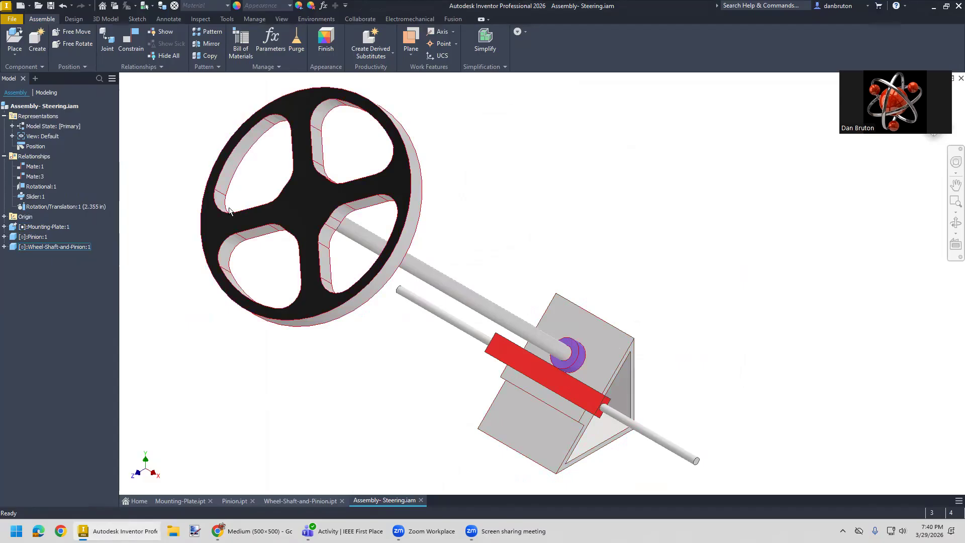
- Create a new part from the English Standard (in).ipt template
left_click(11, 18)
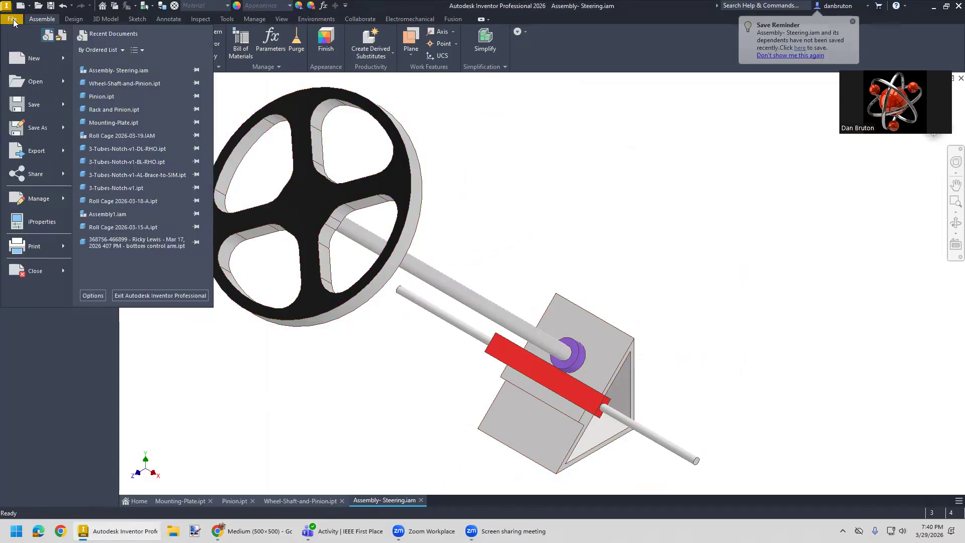
left_click(33, 61)
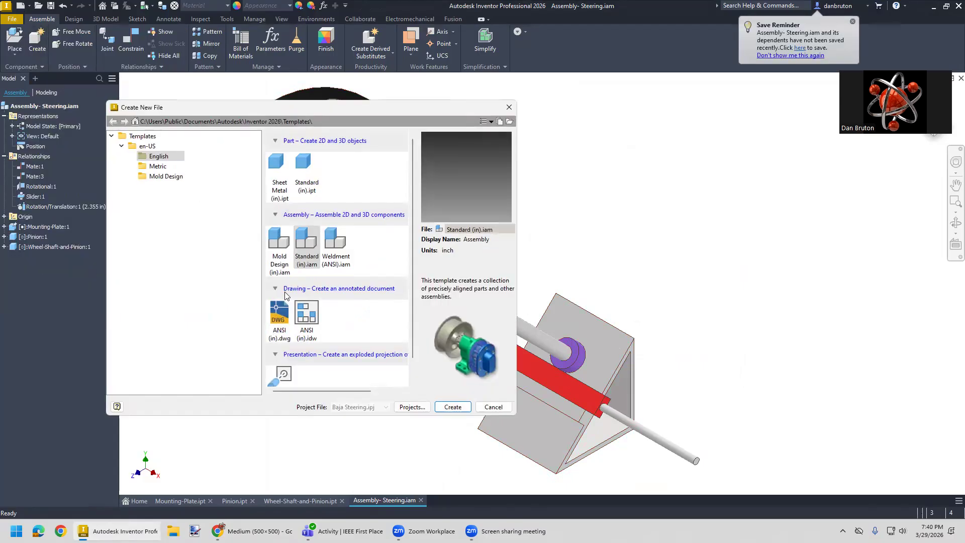
left_click(300, 170)
left_click(450, 407)
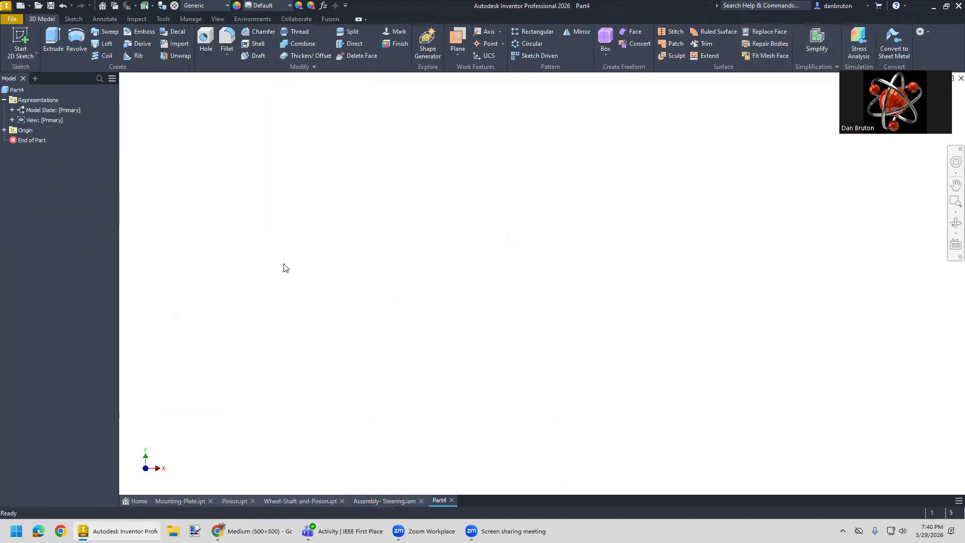
- Start a sketch on the YZ plane and draw a right triangle with its right-angle corner at the origin
left_click(24, 55)
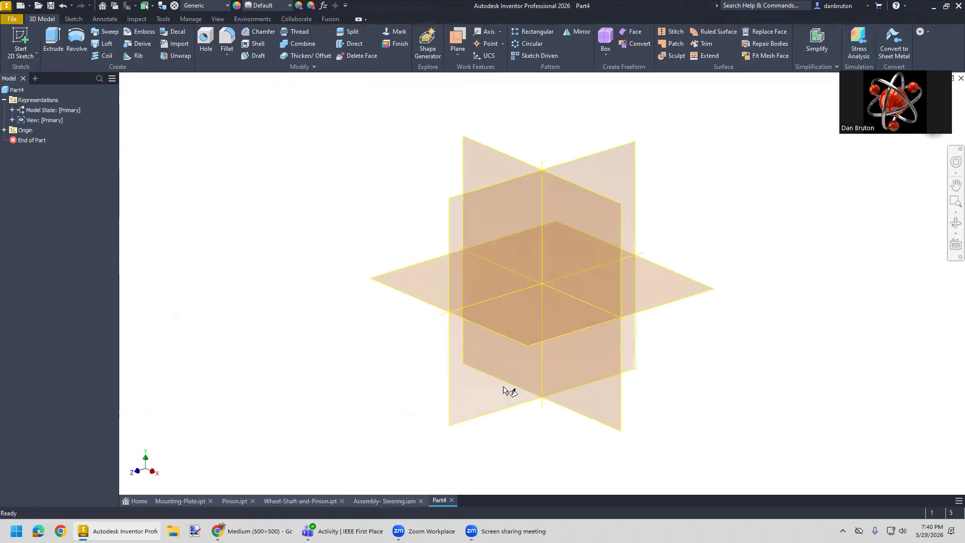
left_click(453, 207)
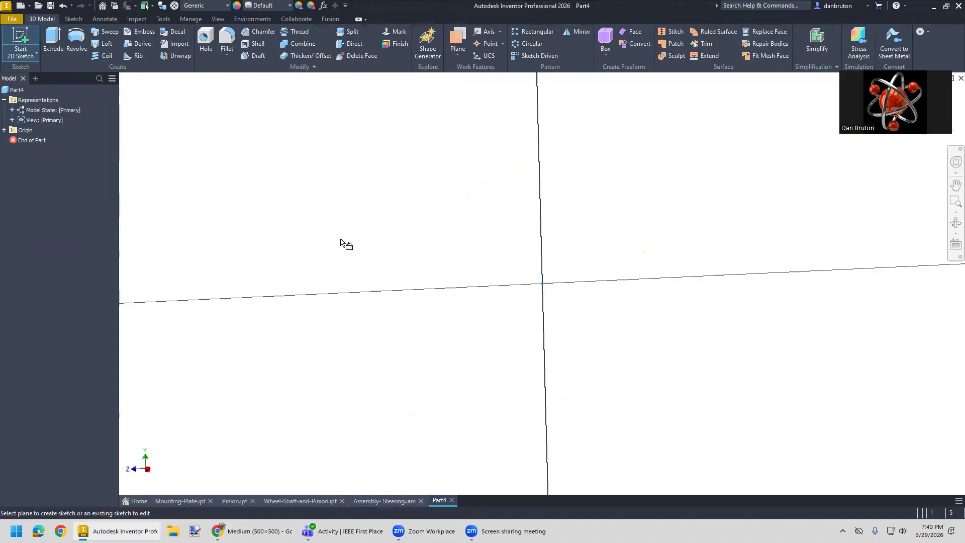
left_click(53, 39)
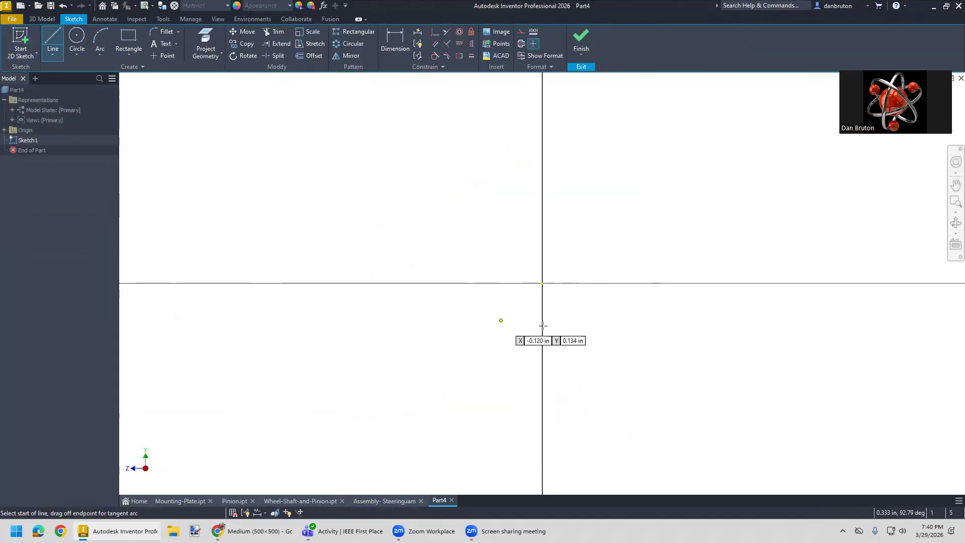
left_click(537, 284)
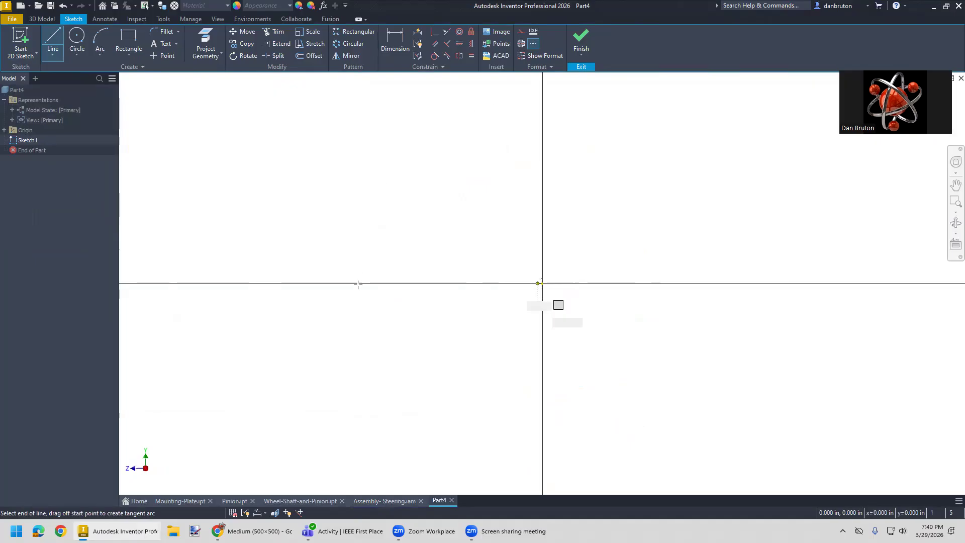
left_click(363, 280)
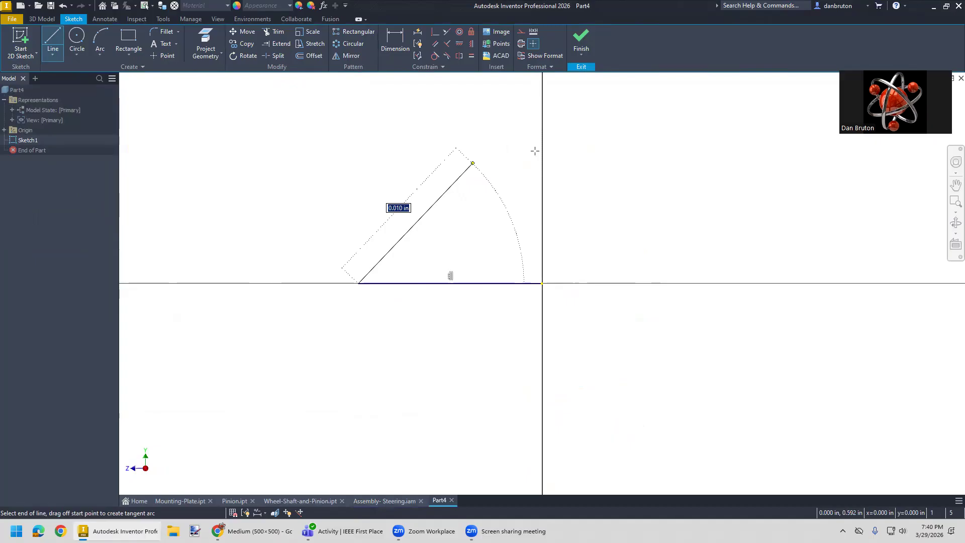
left_click(541, 147)
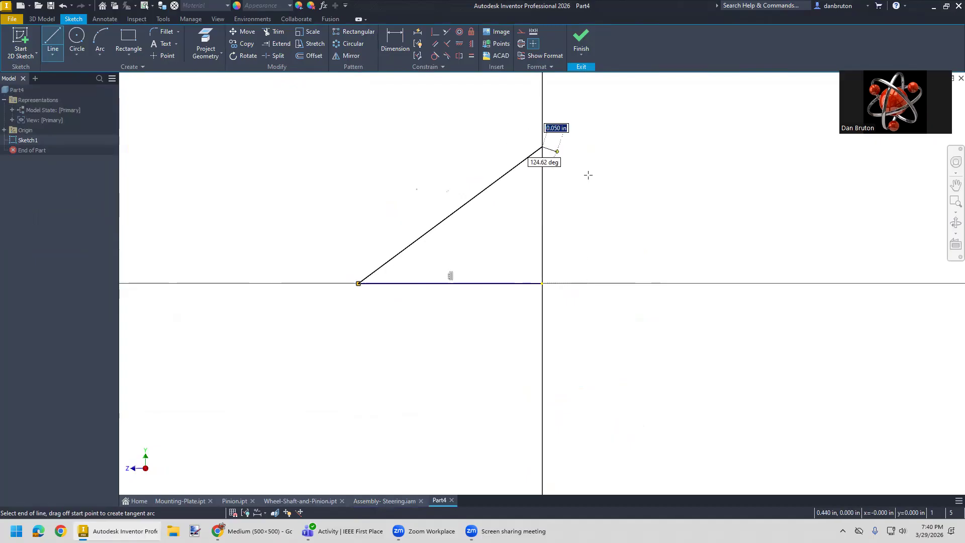
left_click(542, 283)
key("Escape")
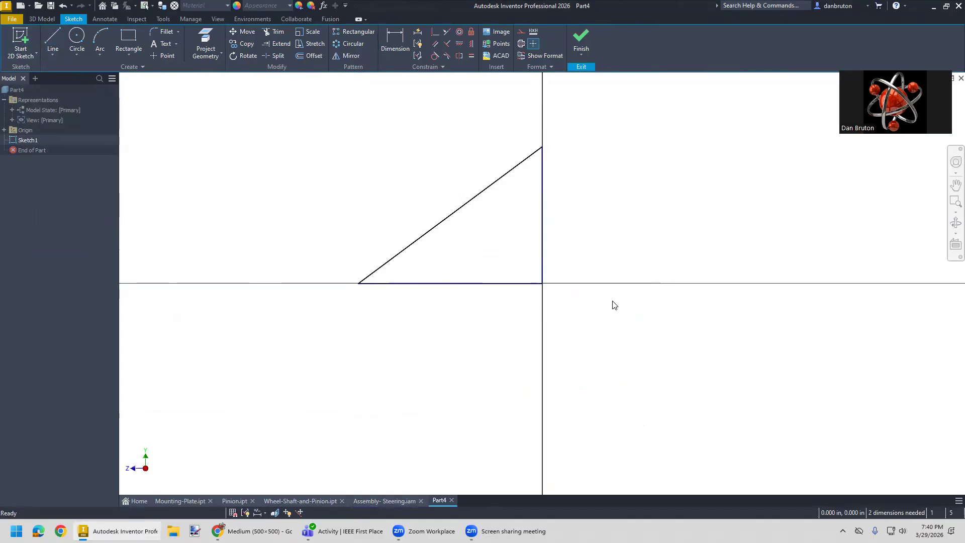
- Dimension the angle between the triangle's sloped side and its base at 45 degrees
left_click(396, 48)
left_click(411, 244)
left_click(437, 284)
left_click(440, 259)
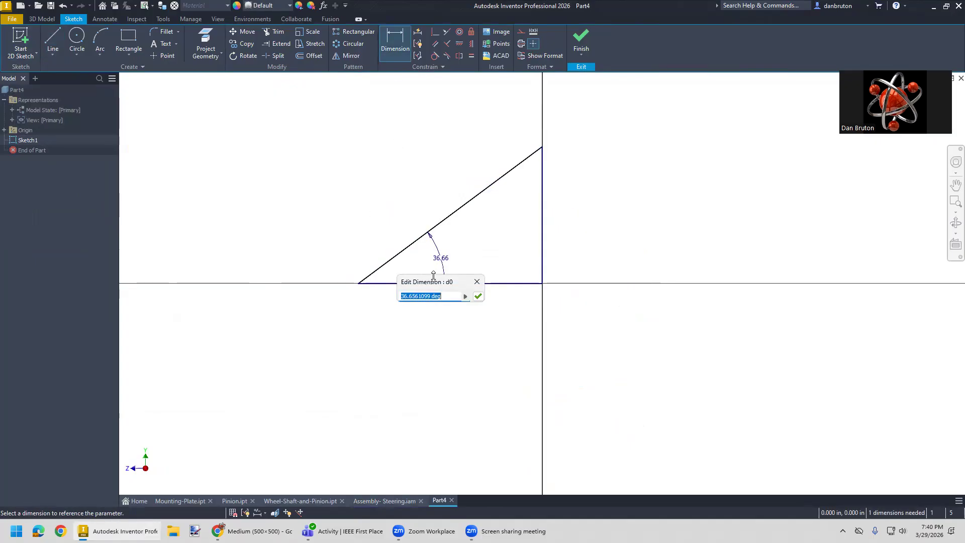
type("45")
key("Return")
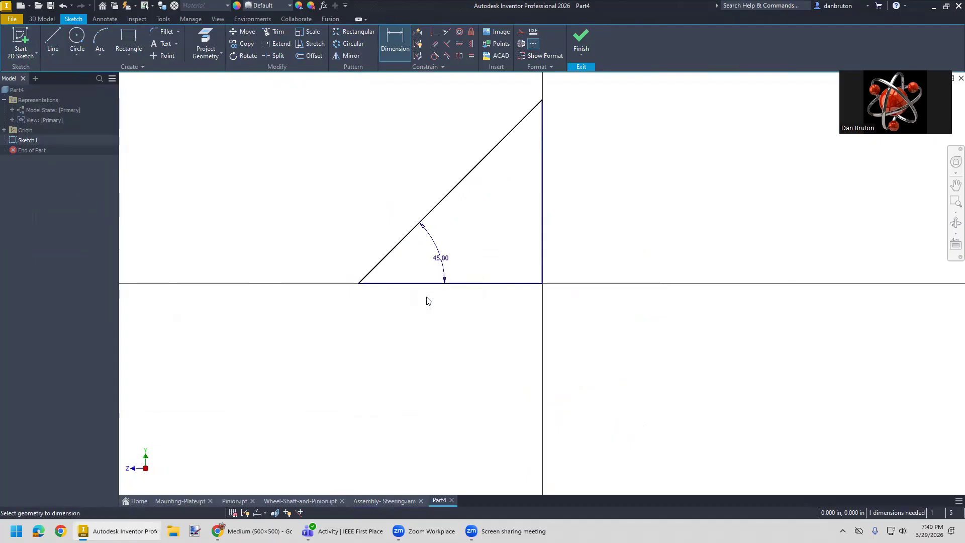
- Dimension the triangle's vertical side at 5 in
scroll(520, 282, "down", 5)
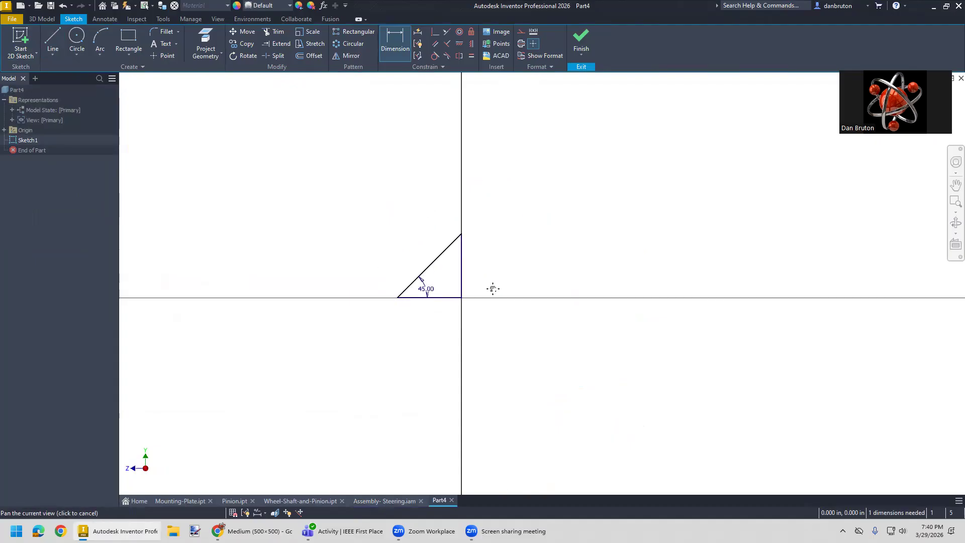
scroll(481, 297, "up", 3)
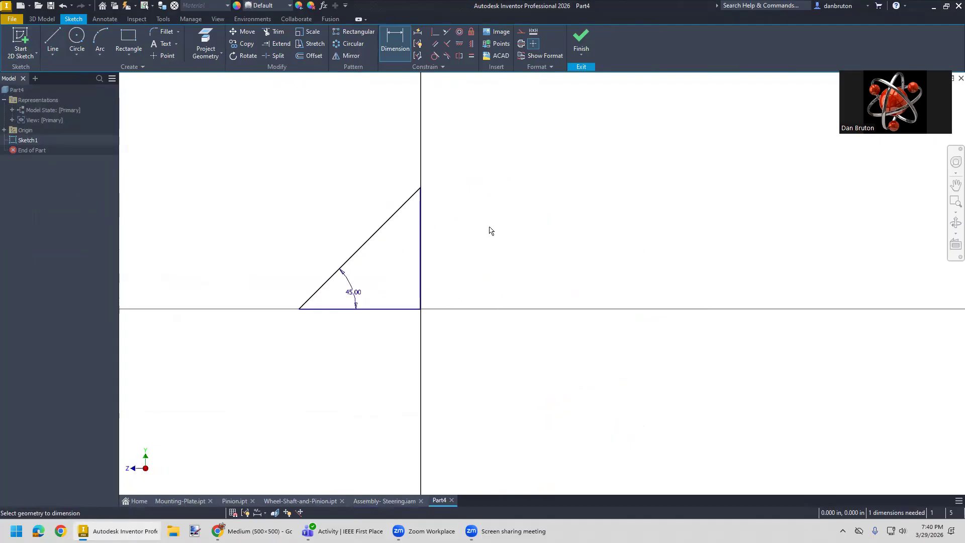
left_click(425, 279)
left_click(438, 258)
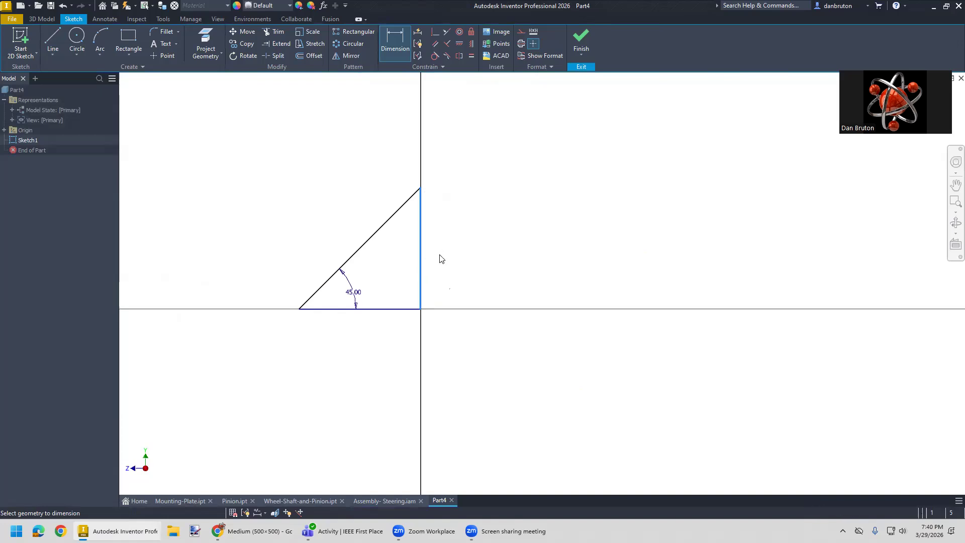
type("5")
key("Return")
scroll(441, 271, "down", 5)
scroll(410, 268, "up", 2)
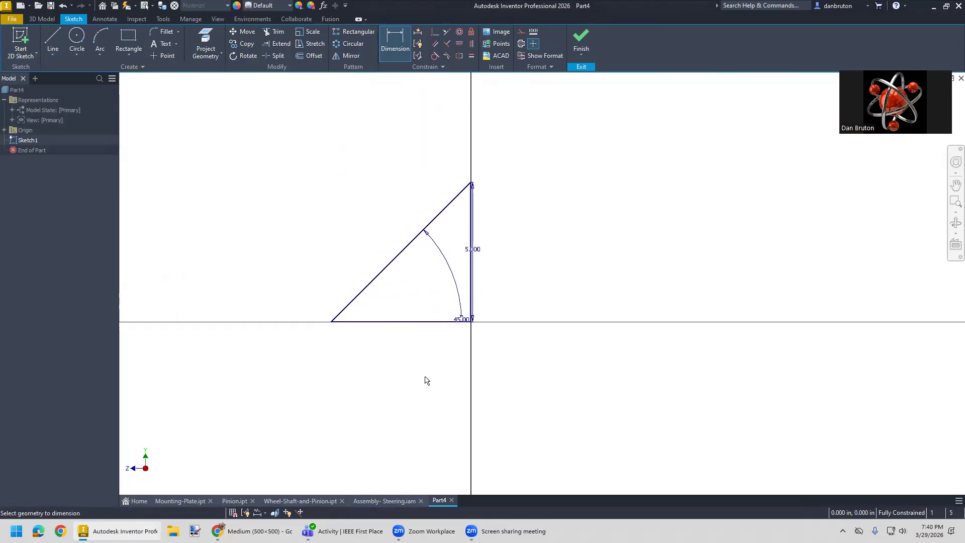
- Try offsetting the triangle outward by 0.5 in, and undo the offset
left_click(309, 55)
left_click(401, 258)
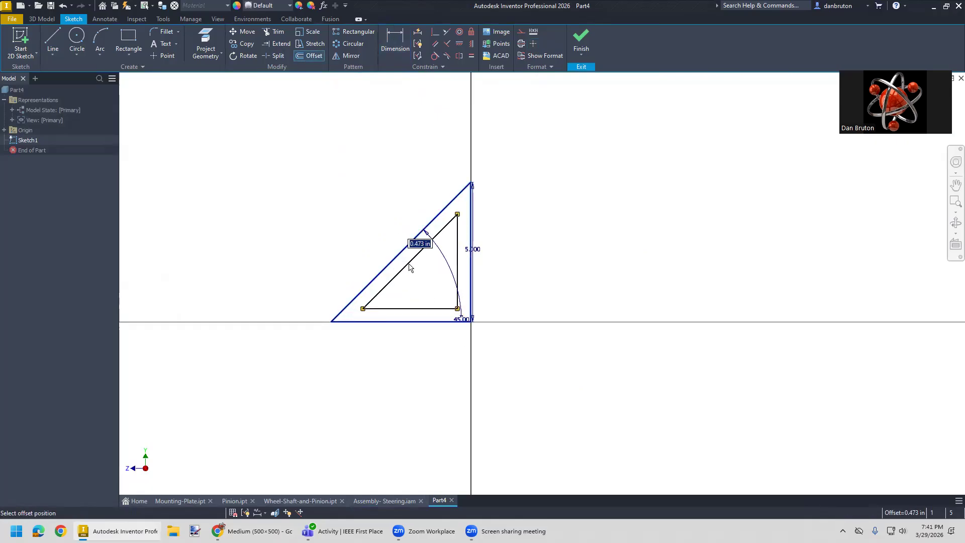
type("0.")
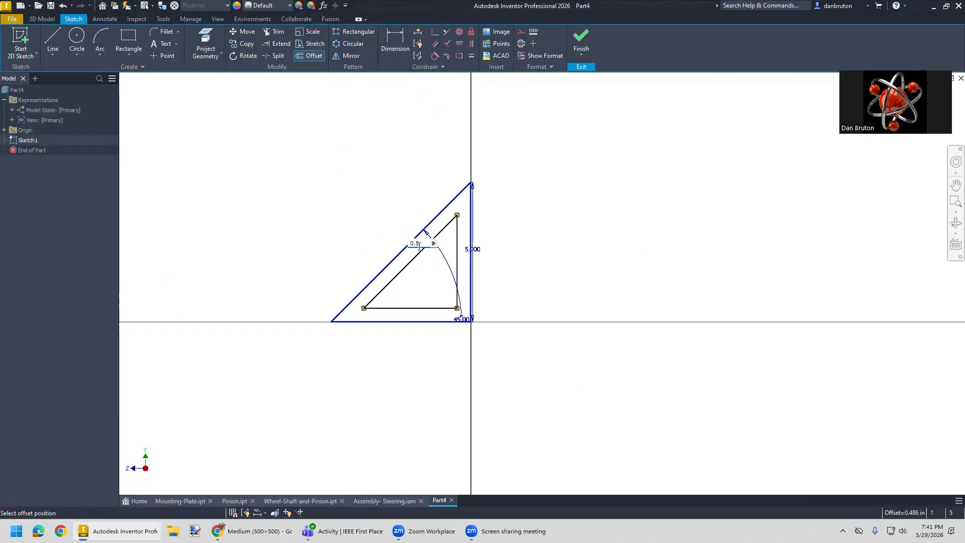
type("5")
left_click(350, 242)
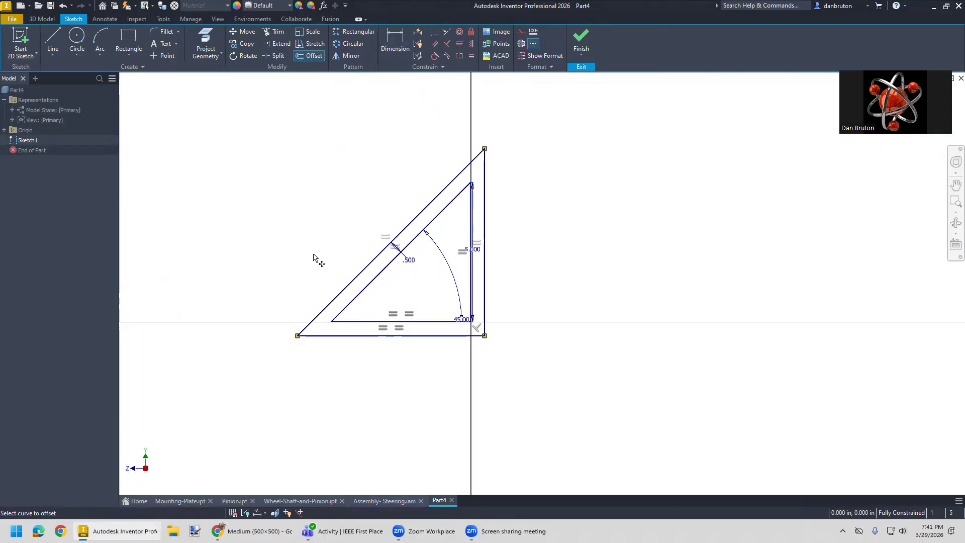
key("ctrl+z")
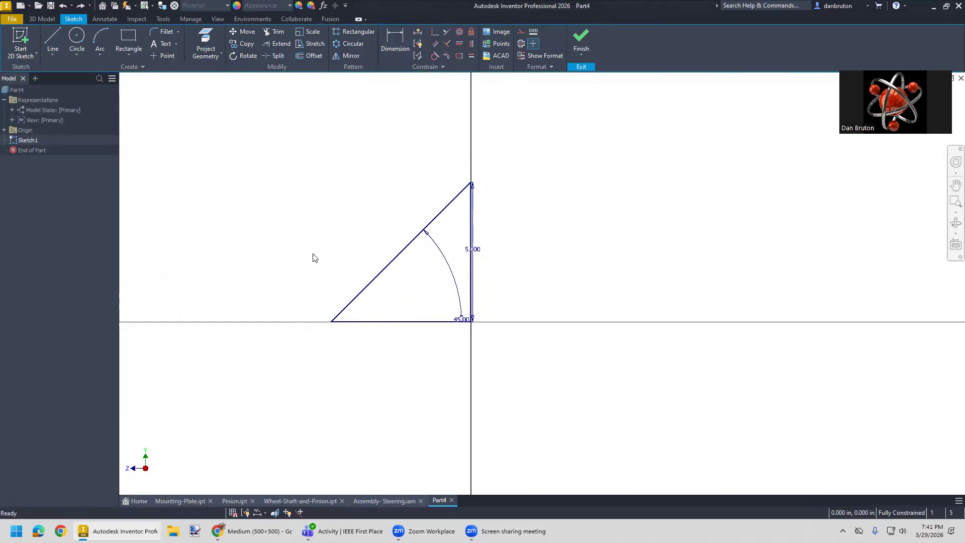
- Offset the triangle inward by 0.5 in to form a smaller triangle inside it
left_click(310, 56)
left_click(401, 271)
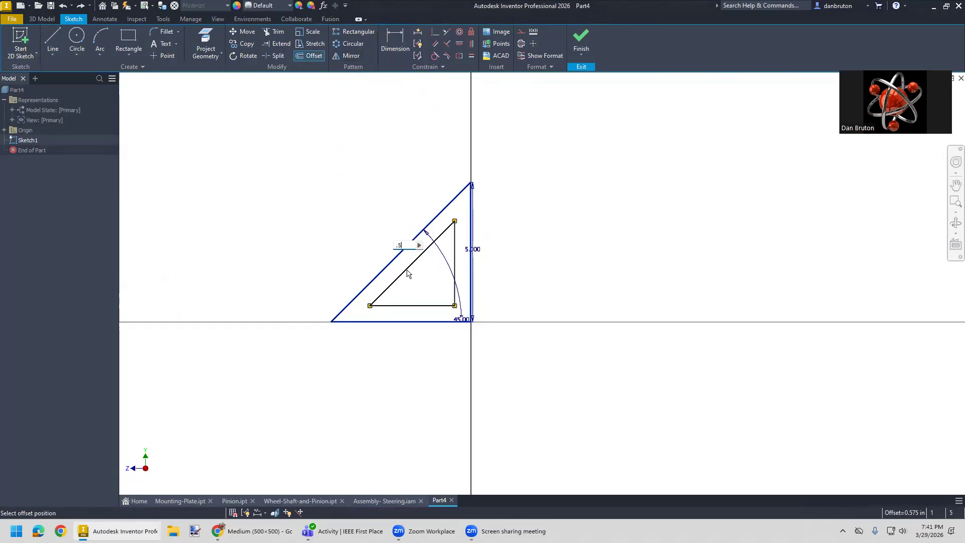
left_click(407, 273)
key("ctrl+z")
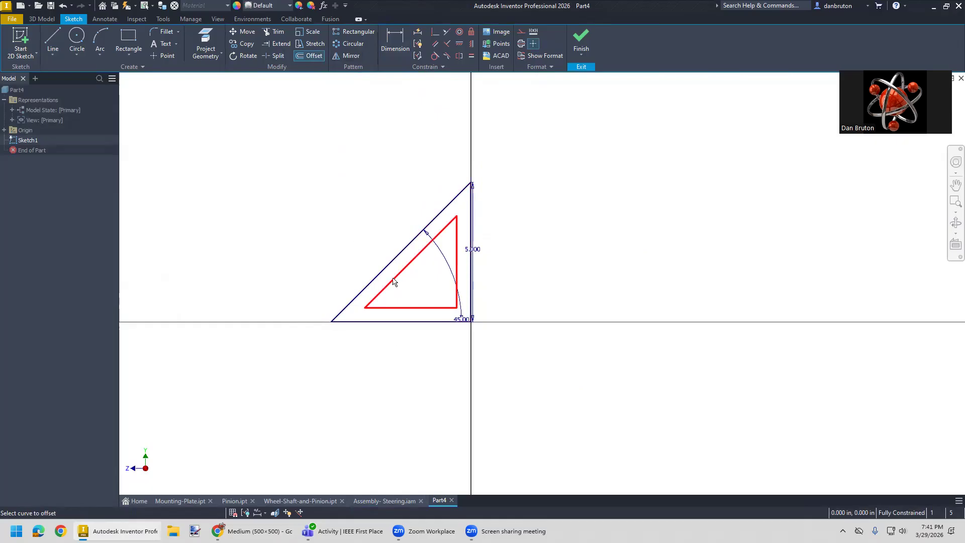
left_click(397, 281)
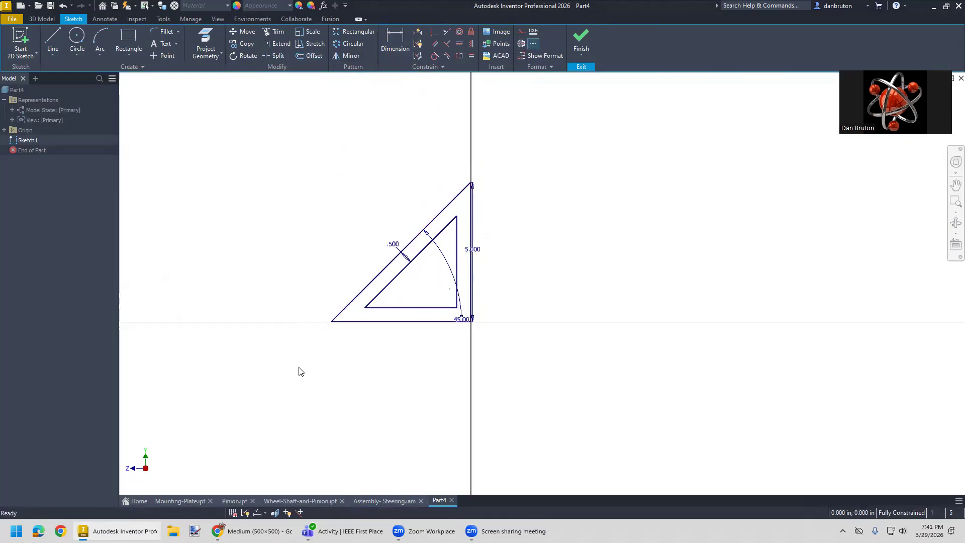
- Extrude the profile between the two triangles symmetrically to a distance of 7 in
left_click(45, 19)
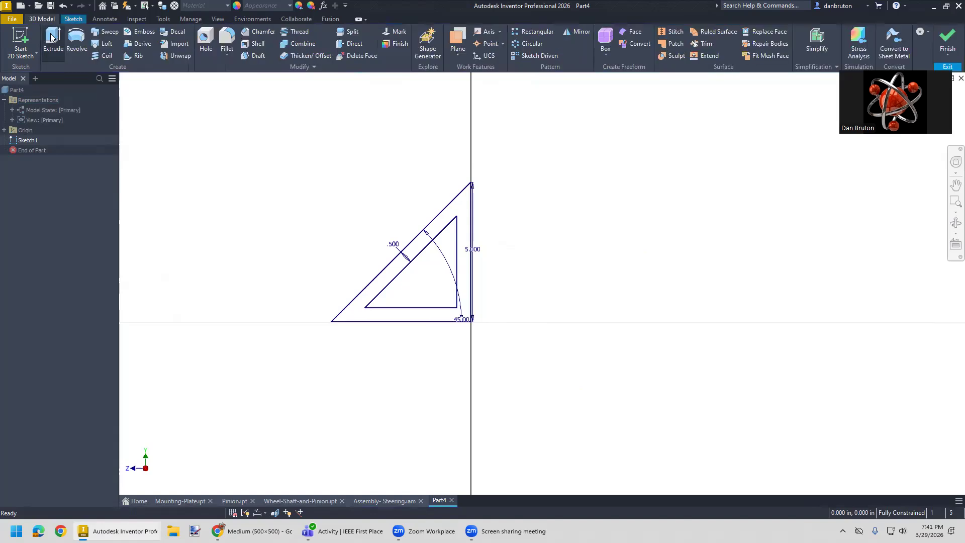
left_click(53, 41)
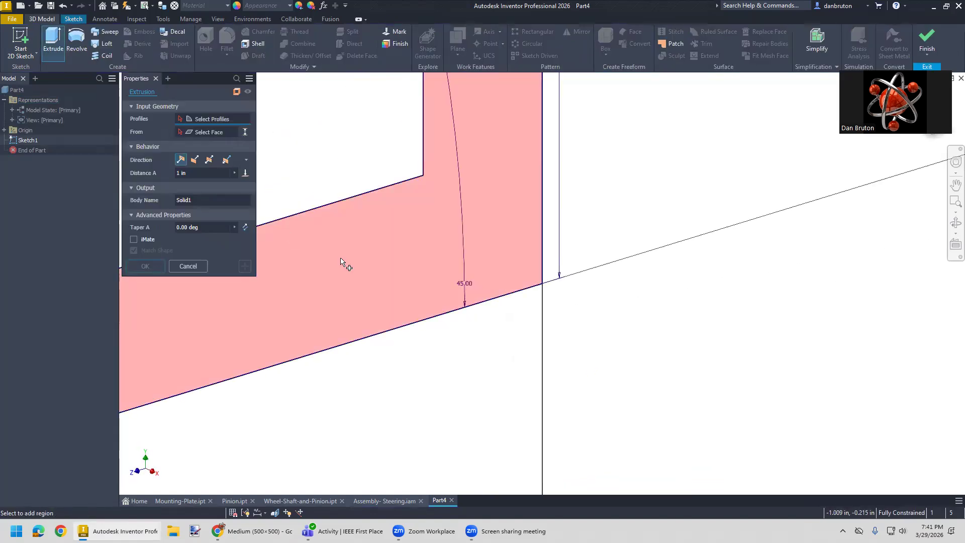
left_click(342, 264)
scroll(340, 265, "up", 5)
middle_click_drag(286, 164, 372, 231)
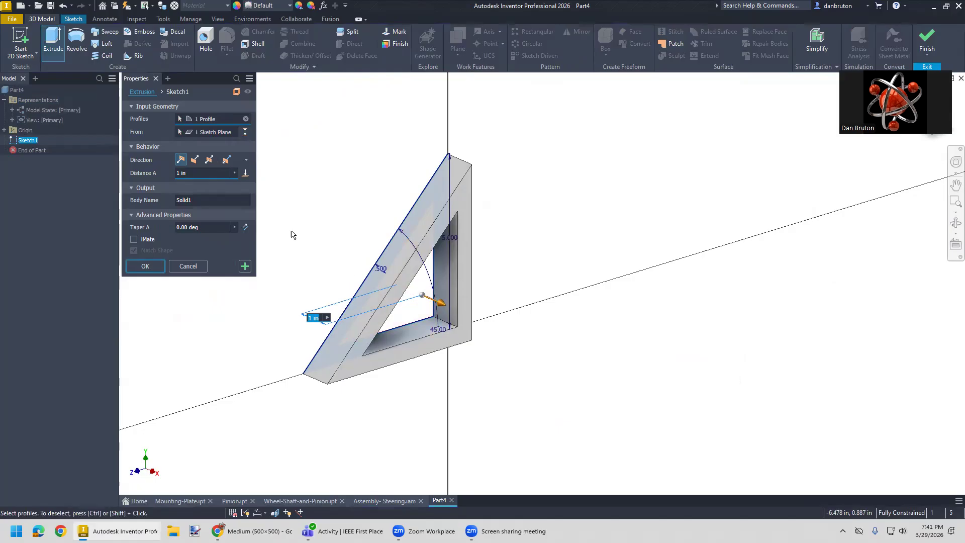
left_click(208, 160)
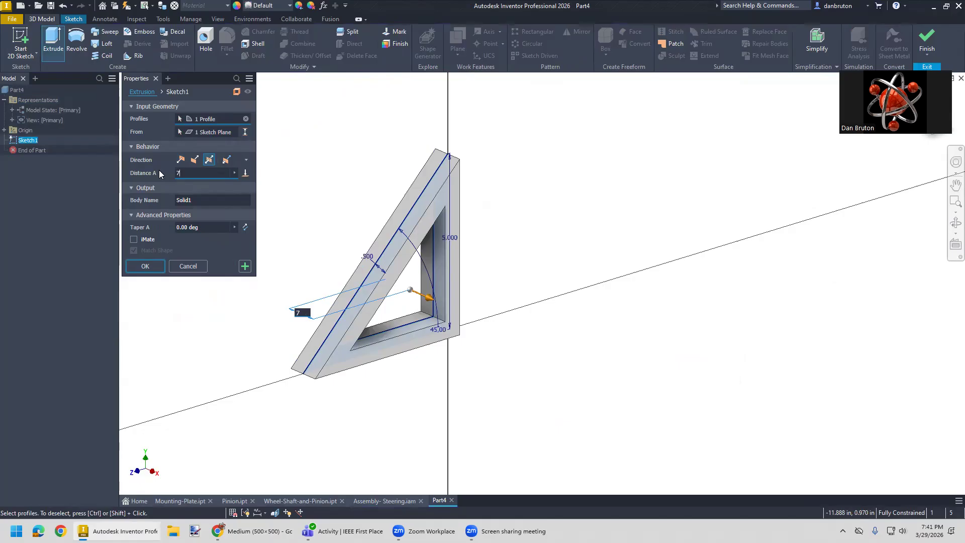
type("7")
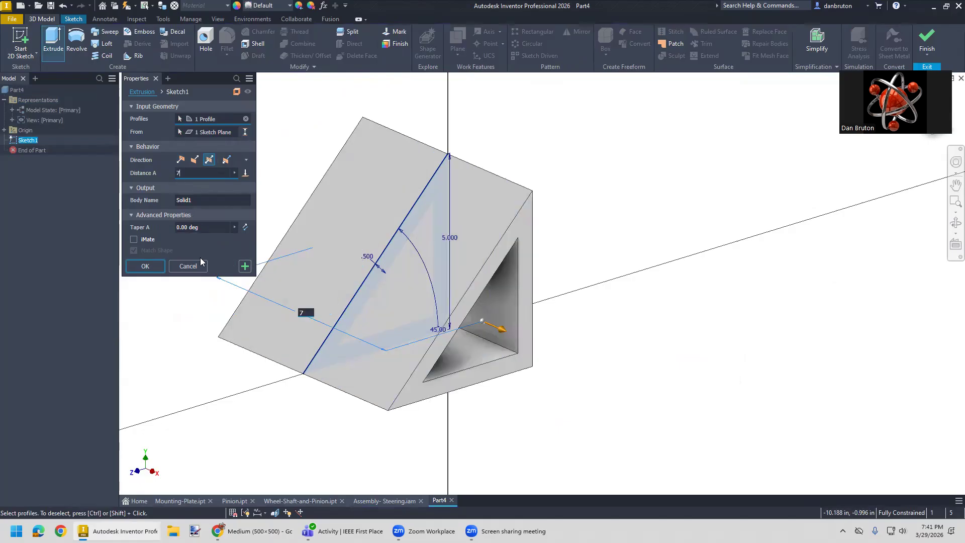
left_click(145, 266)
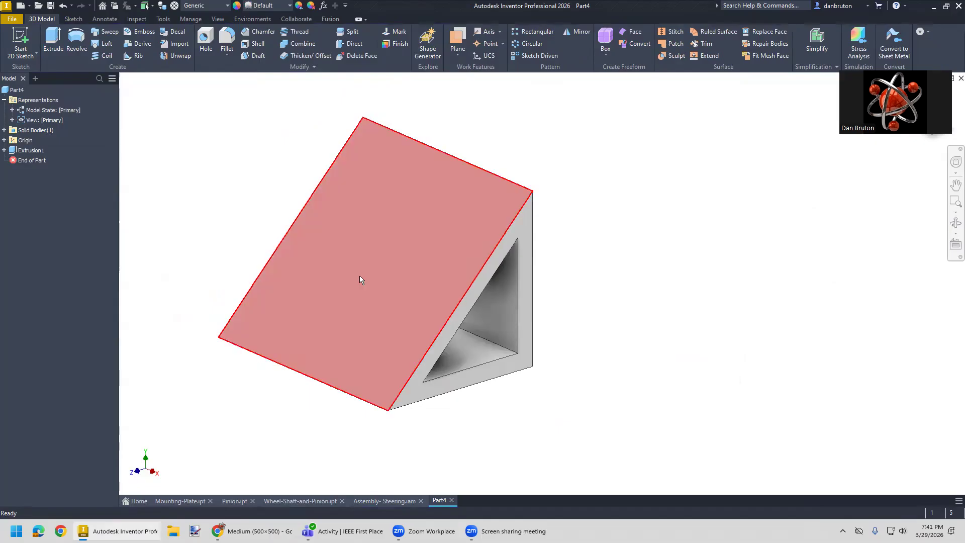
- Start a sketch on the sloped face and draw a rectangle about 0.77 in high across the face's full width
right_click(381, 306)
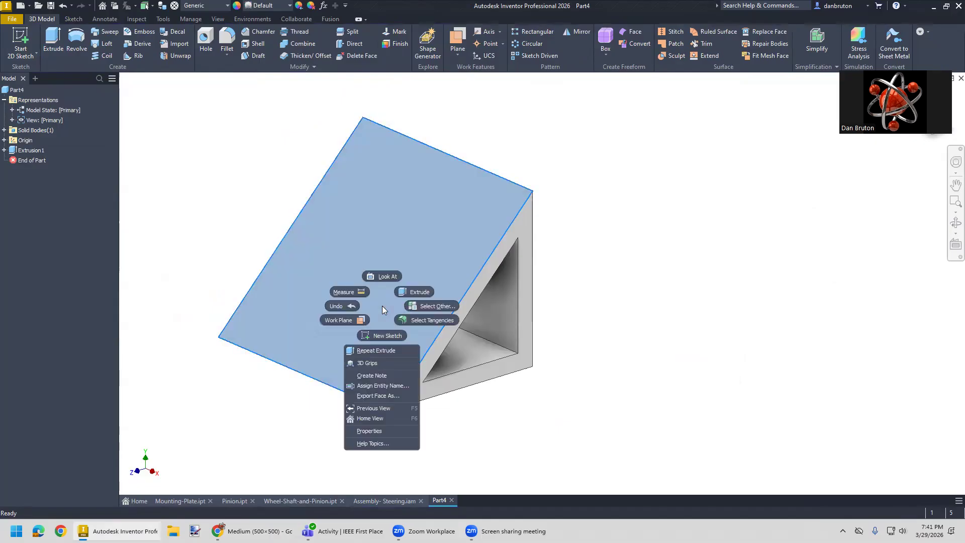
left_click(385, 335)
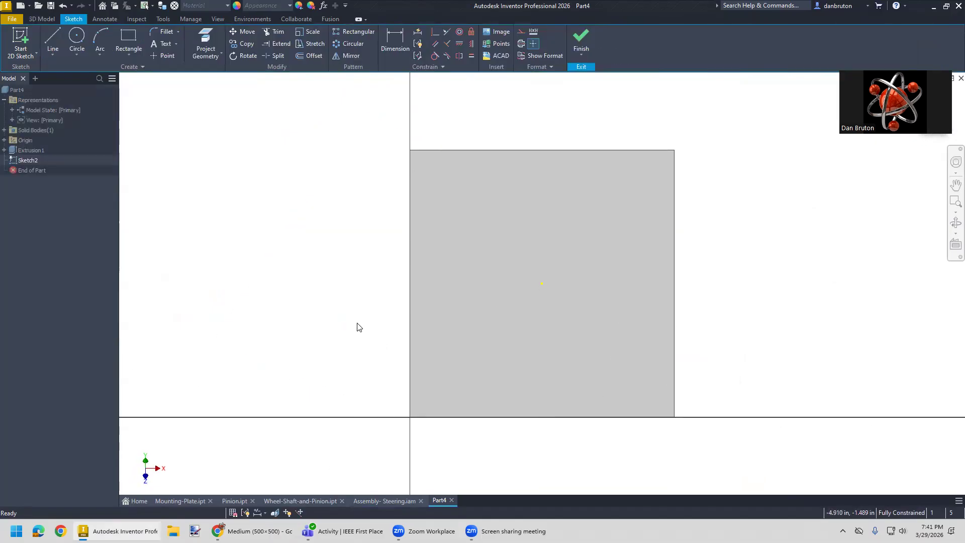
middle_click_drag(357, 327, 172, 280)
left_click(127, 40)
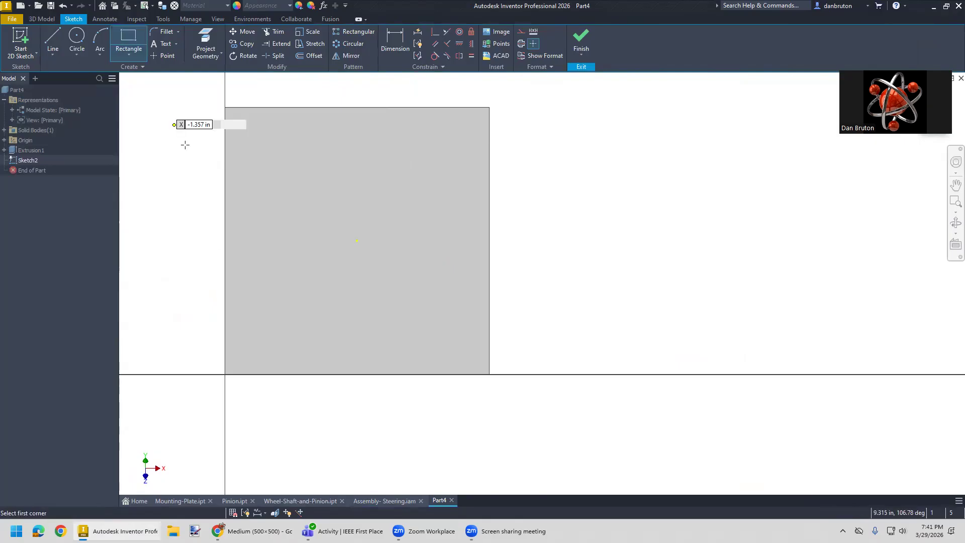
left_click(226, 274)
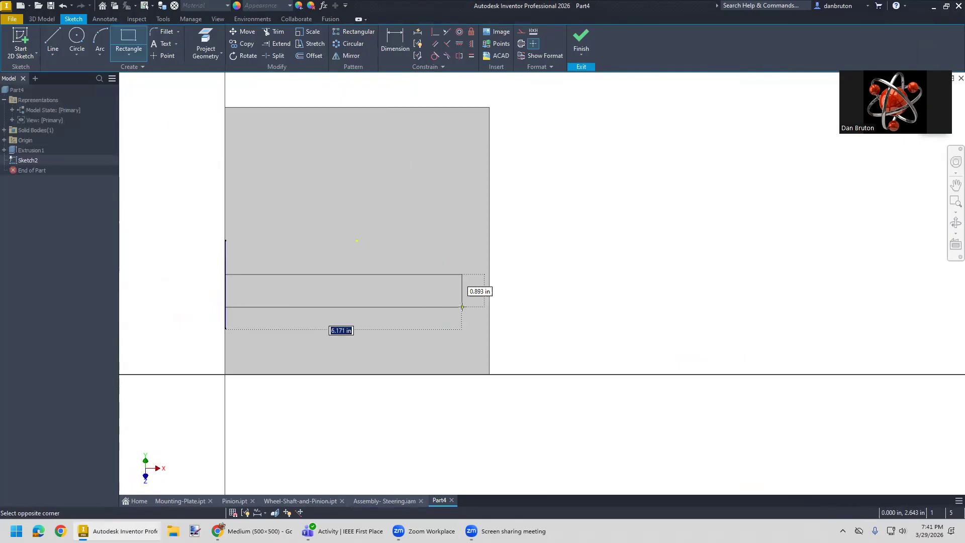
left_click(490, 303)
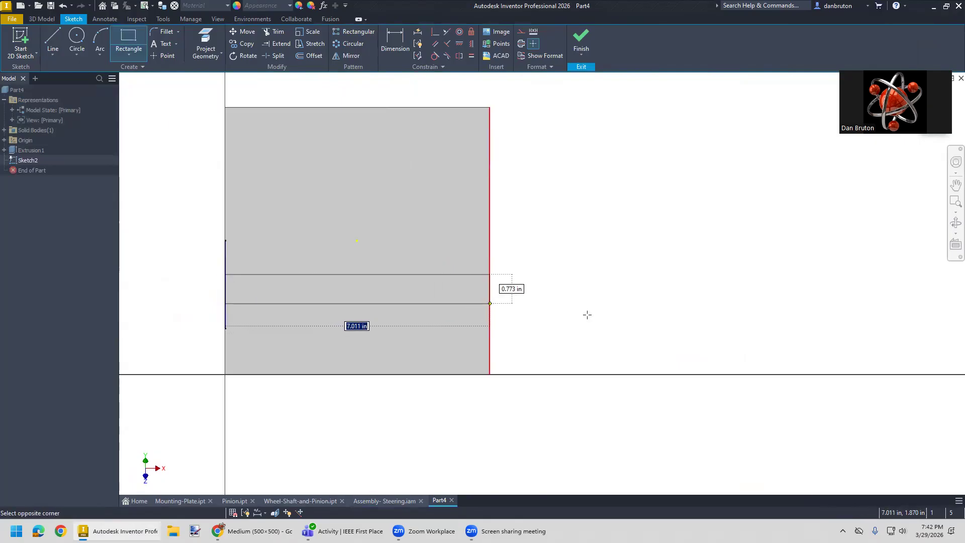
key("Escape")
- Dimension the distance between the rectangle's two long edges at 1 in
left_click(396, 35)
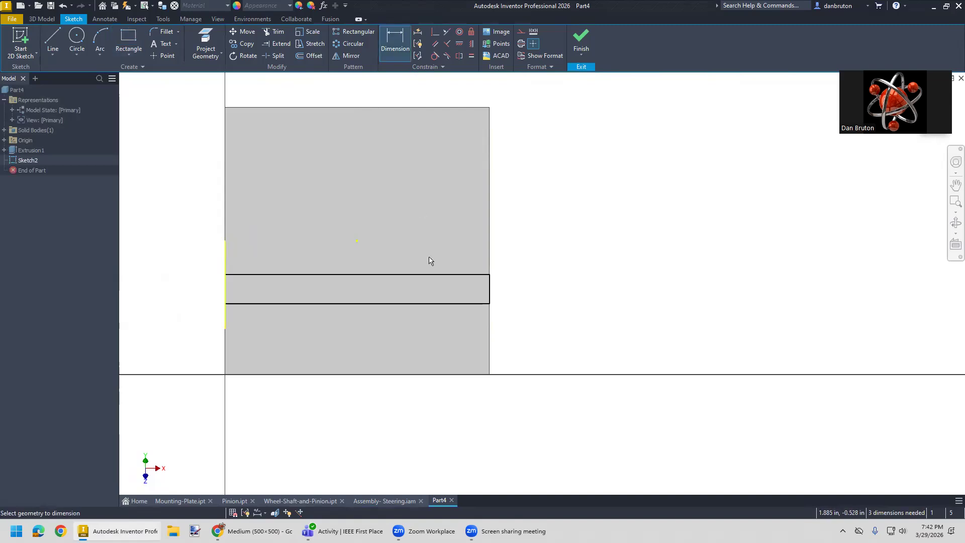
left_click(447, 274)
left_click(445, 303)
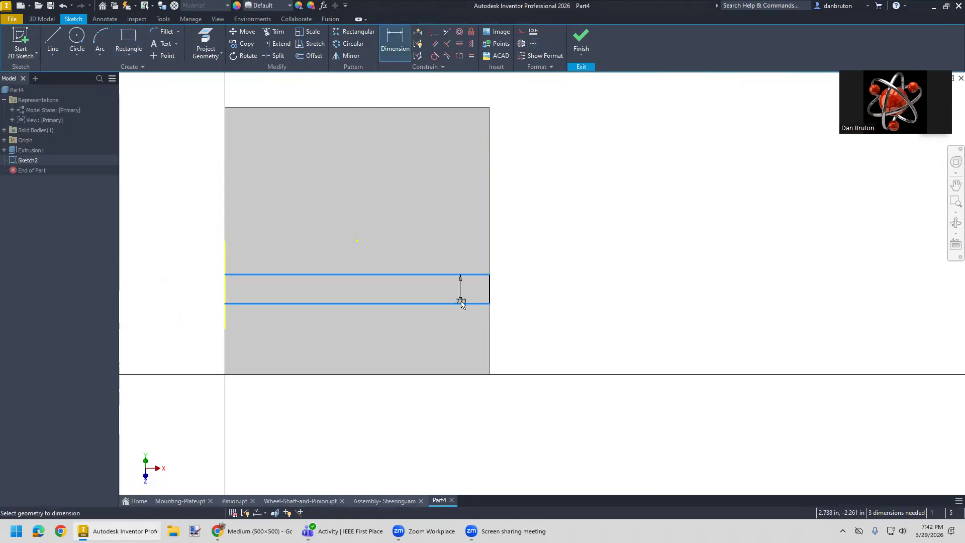
left_click(503, 297)
type("1")
key("Return")
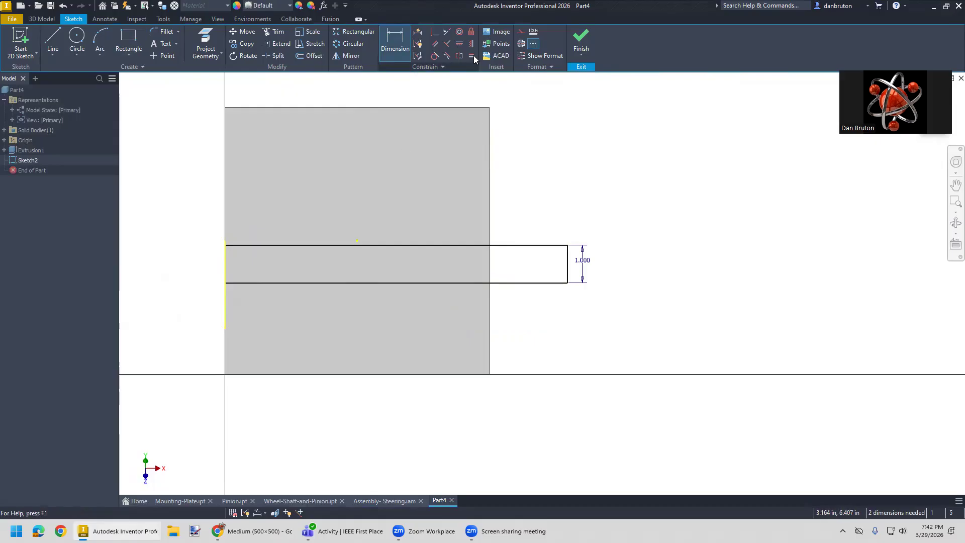
- Make the rectangle's upper edge coincident with the projected center point on the sloped face
left_click(433, 32)
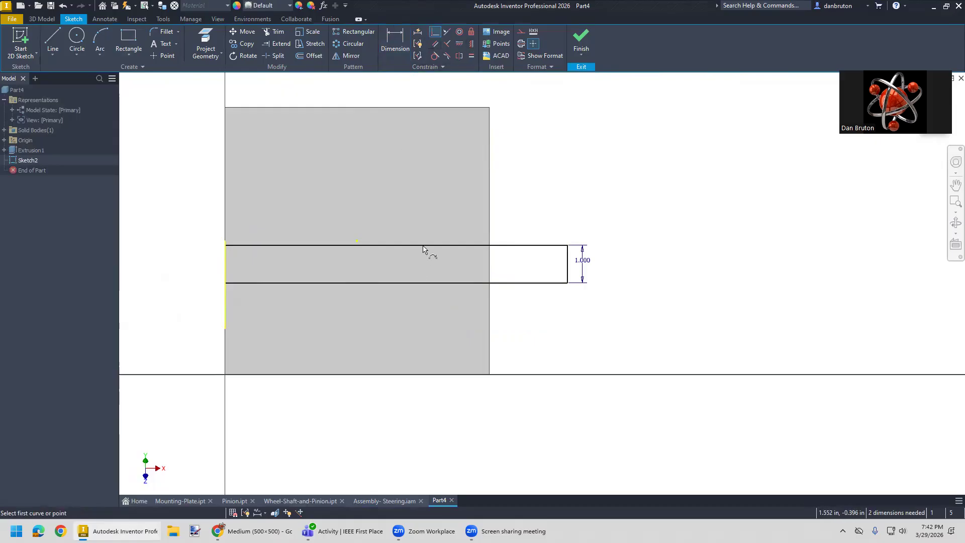
left_click(396, 246)
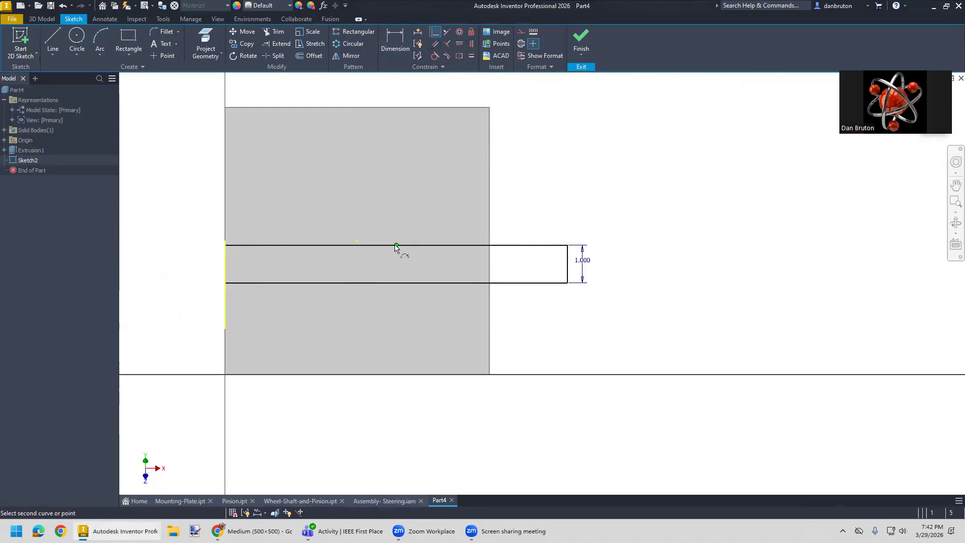
left_click(357, 241)
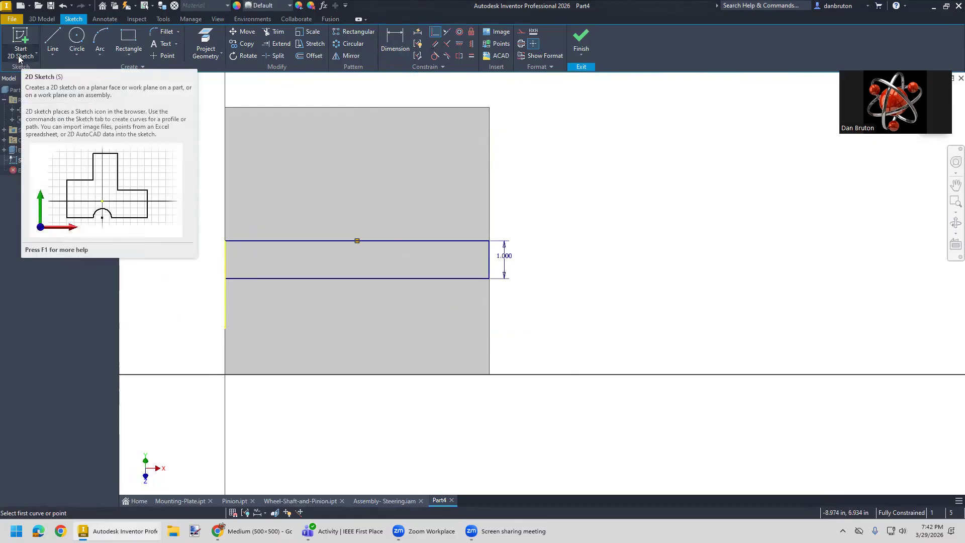
- Extrude the rectangle 0.75 in outward from the sloped face, joined to the body
left_click(43, 20)
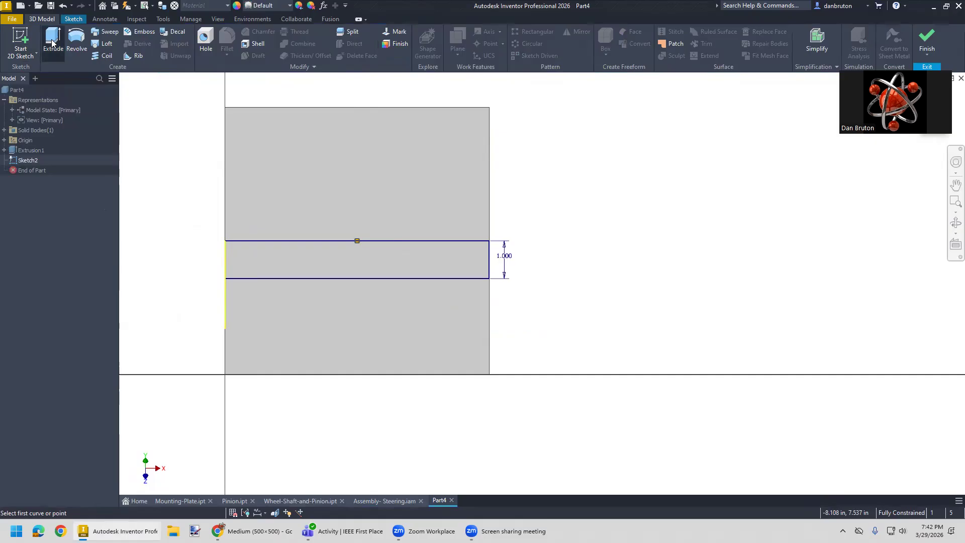
left_click(51, 43)
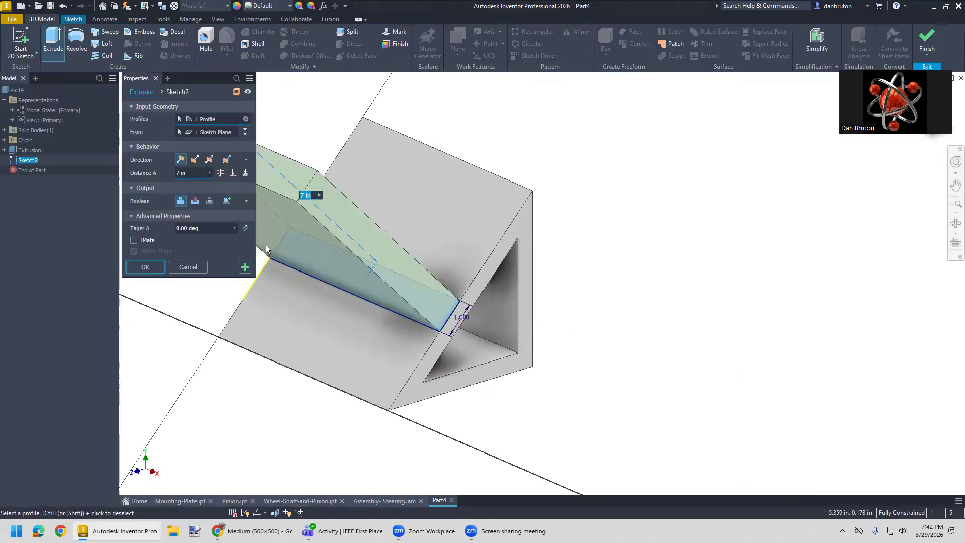
left_click_drag(191, 174, 170, 174)
type("0.5")
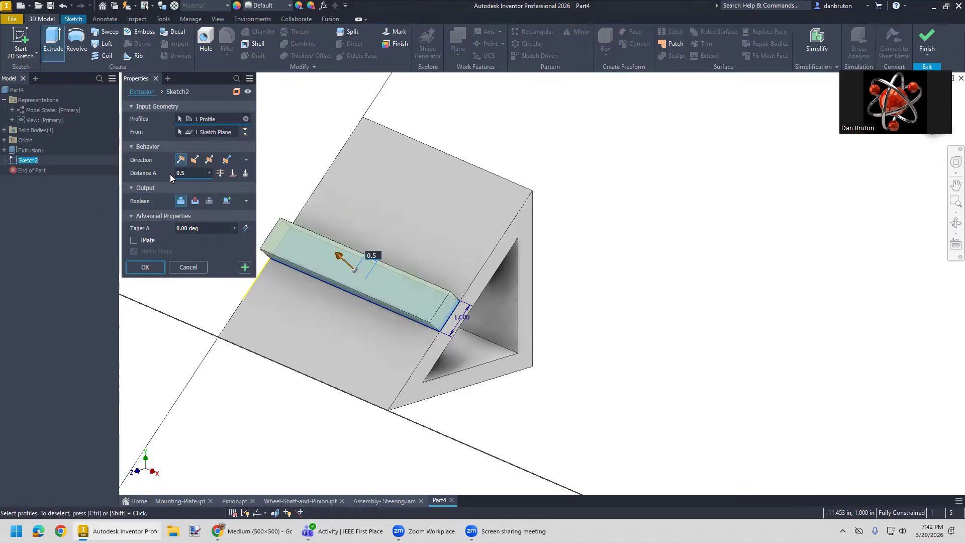
key("BackSpace")
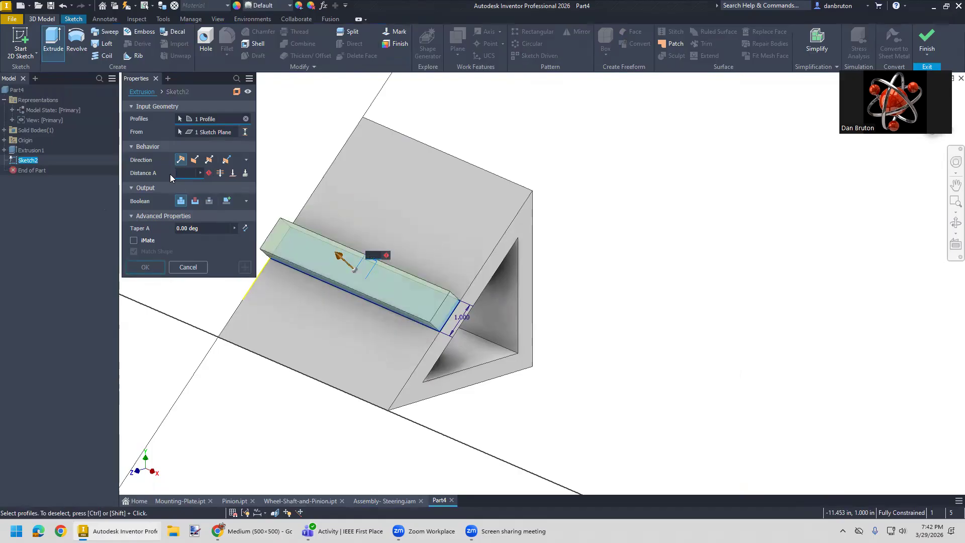
type("75")
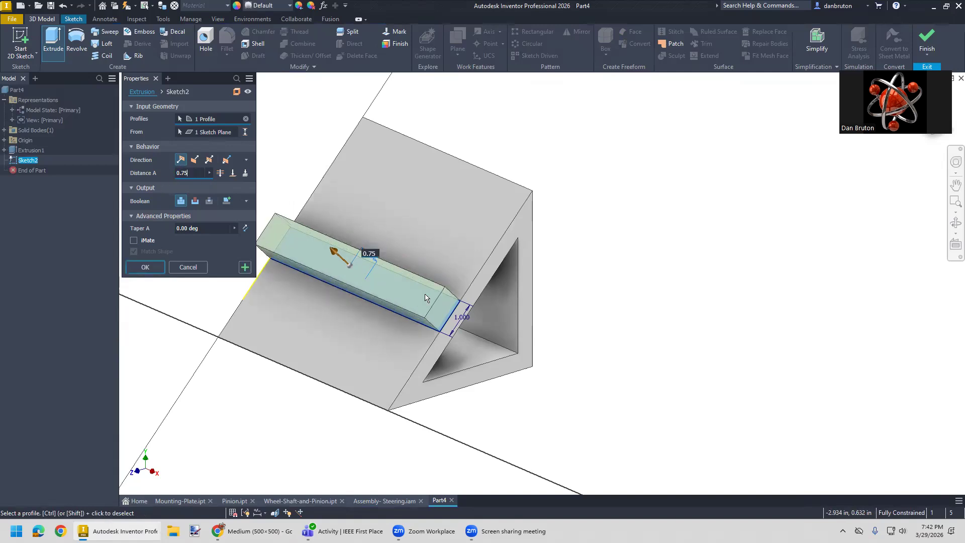
left_click(145, 266)
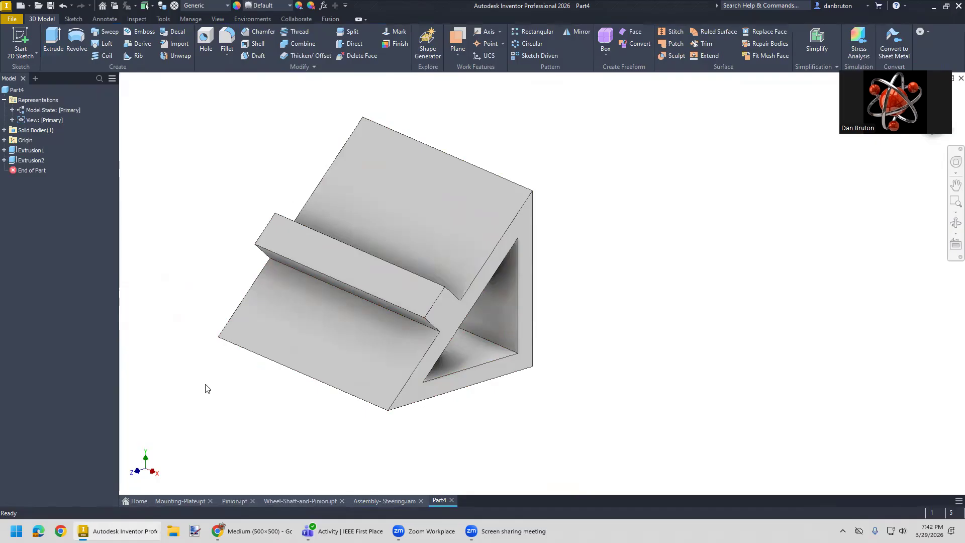
- Start a sketch on the sloped face above the ledge and draw a circle about 1.35 in in diameter
right_click(410, 200)
left_click(414, 229)
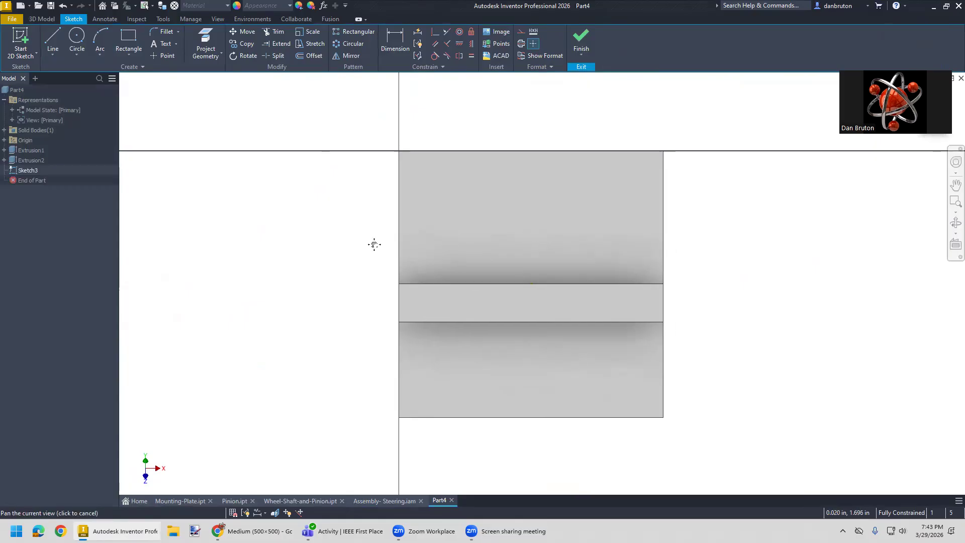
key("c")
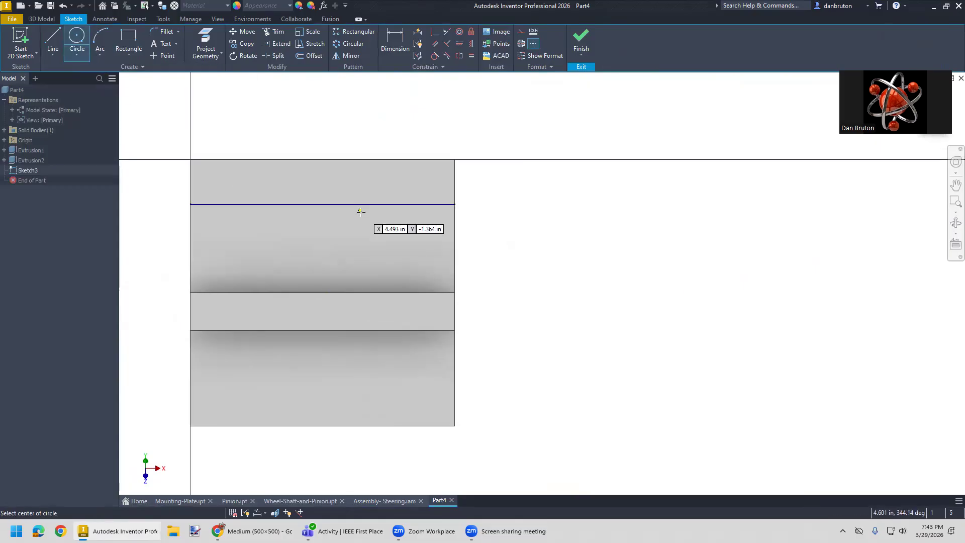
left_click(308, 222)
left_click(329, 234)
key("Escape")
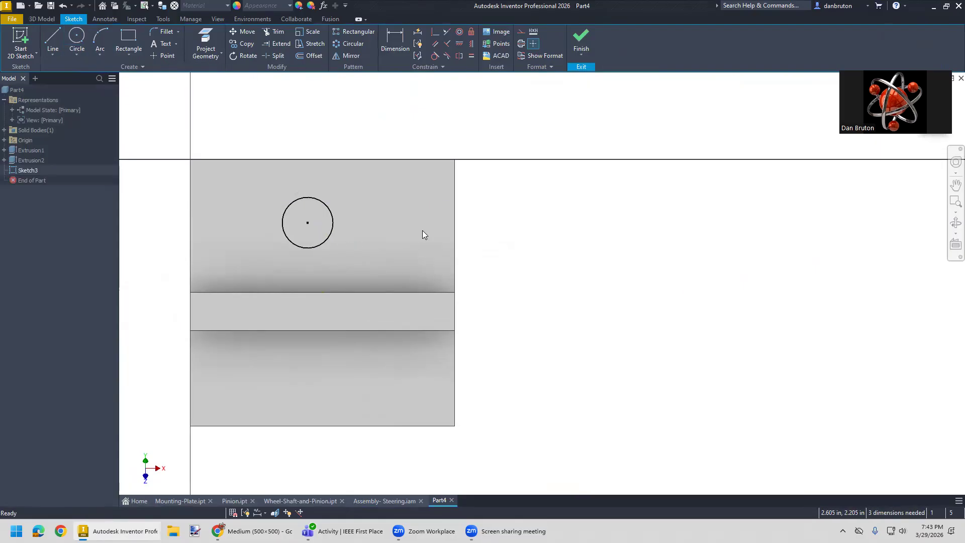
- Align the circle's center vertically with the midpoint of the sloped face's upper edge
left_click(459, 44)
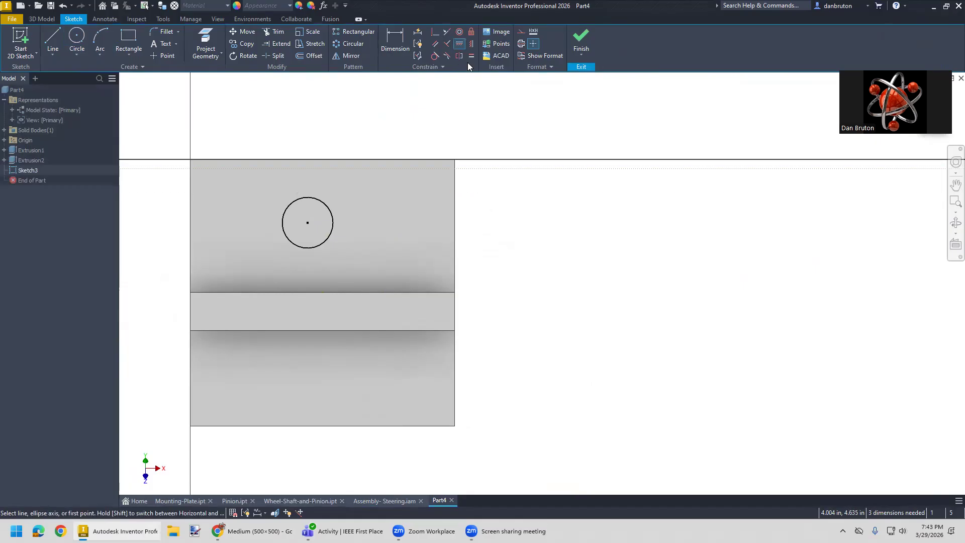
left_click(471, 45)
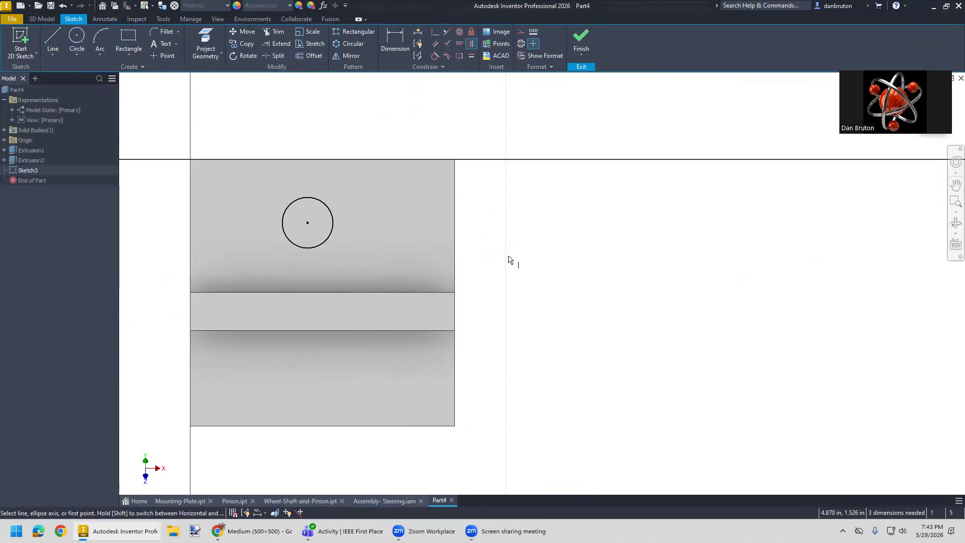
left_click(308, 222)
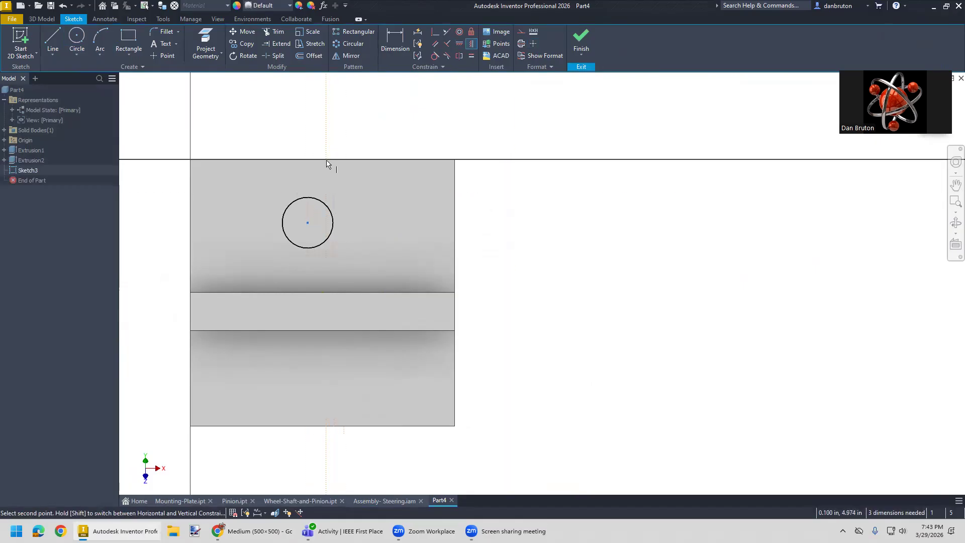
left_click(327, 164)
key("Escape")
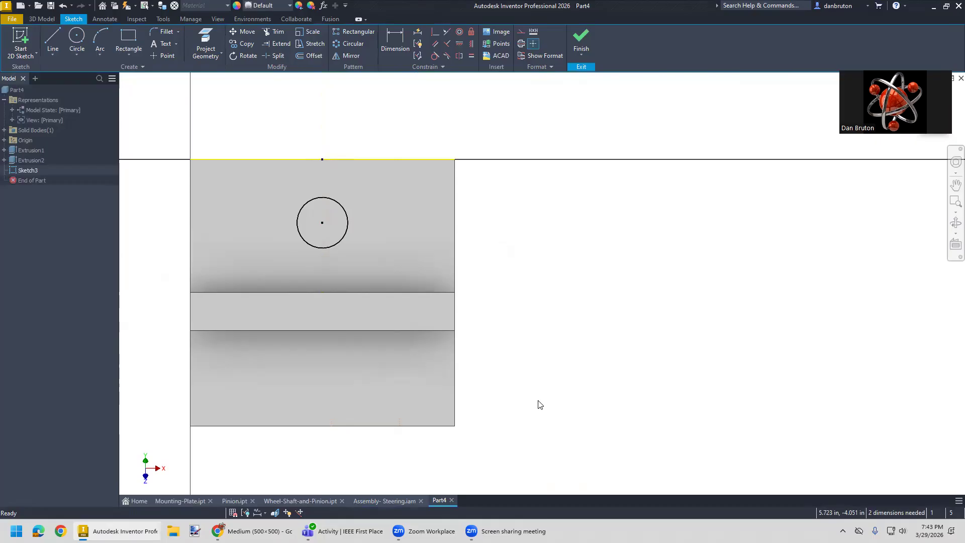
- Dimension the circle on the sloped face and set its diameter to 1 in
left_click(394, 45)
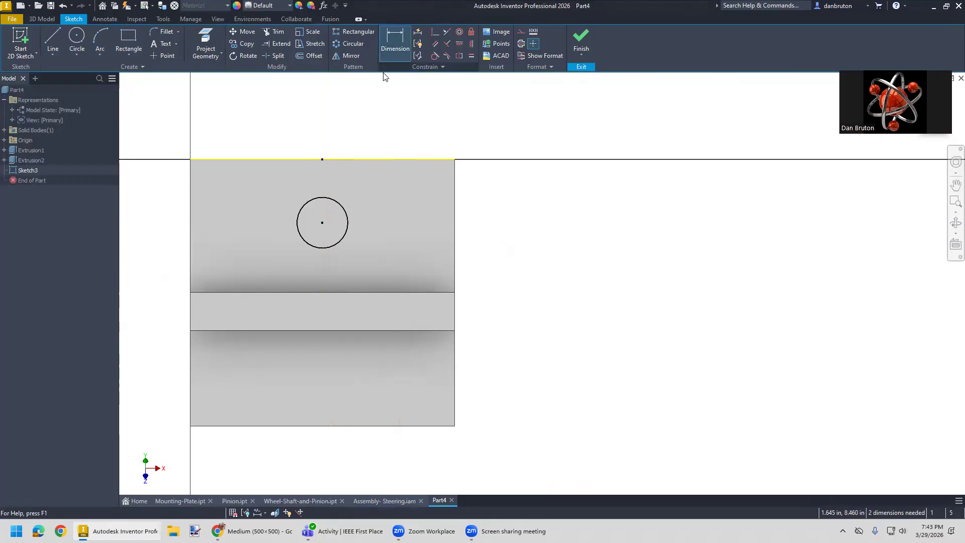
left_click(348, 216)
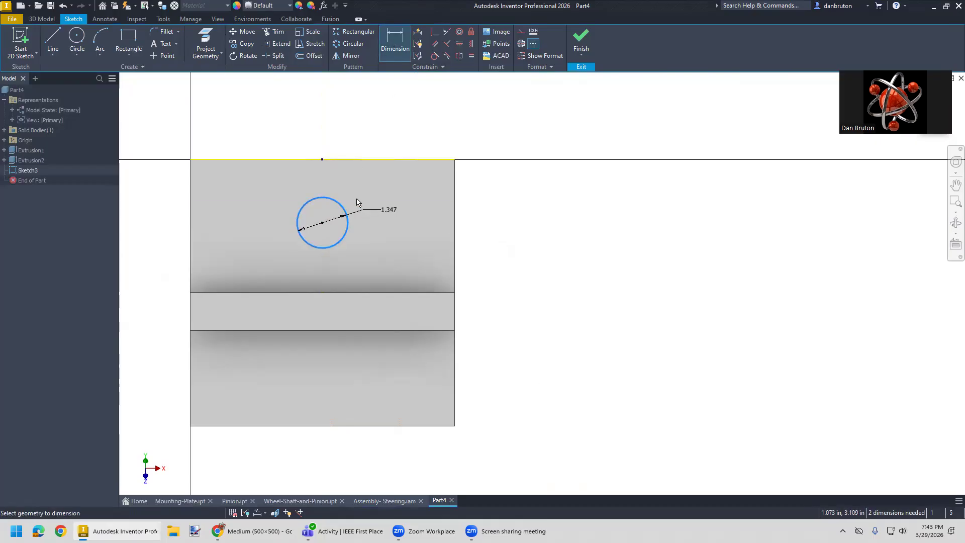
left_click(353, 195)
type("1")
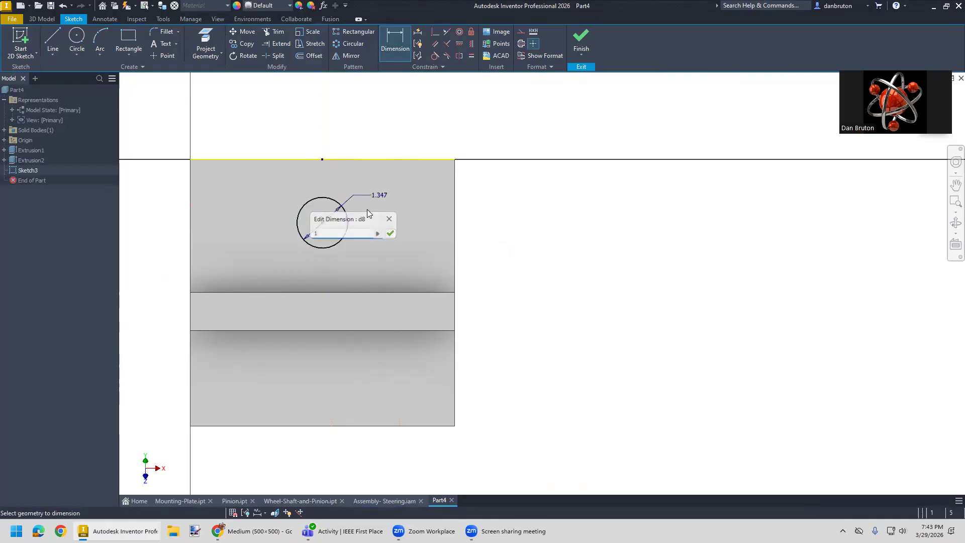
key("Return")
key("Escape")
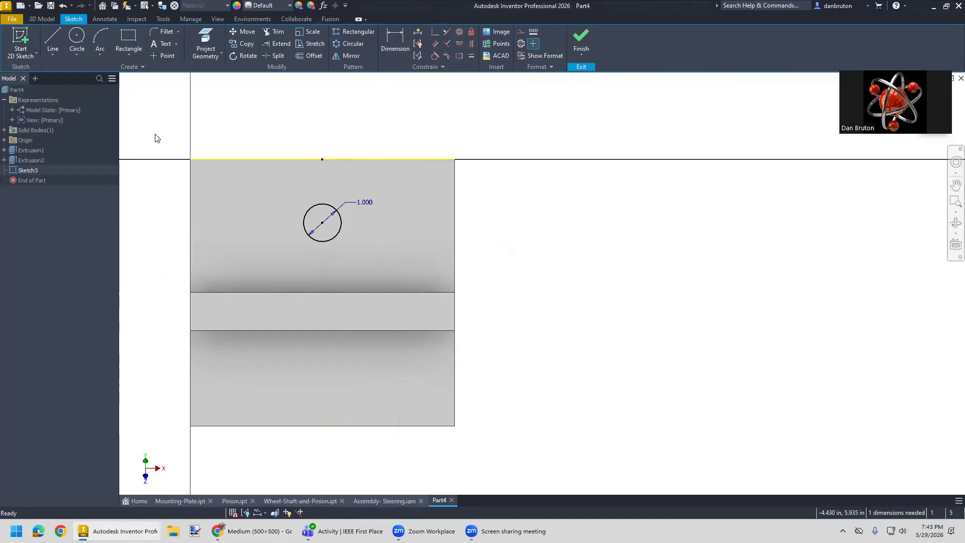
- Extrude the circle as a cut through the sloped wall, ending at the wall's inner face
left_click(42, 19)
left_click(53, 43)
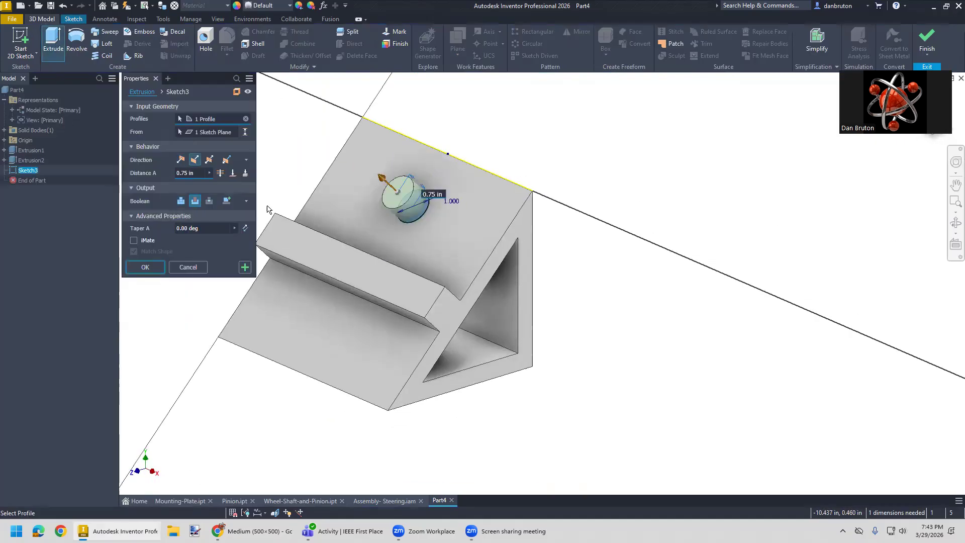
left_click(195, 201)
middle_click_drag(609, 402, 547, 383, "shift")
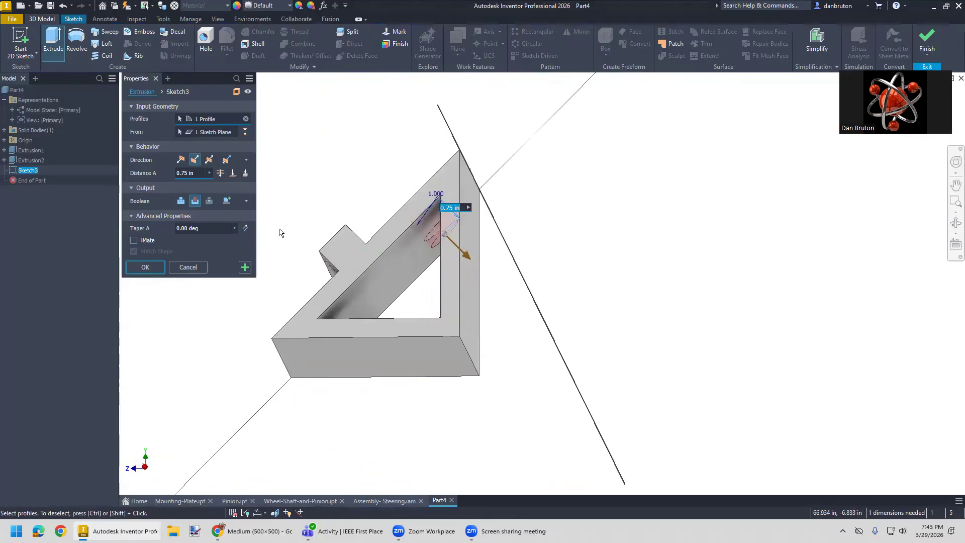
left_click(232, 174)
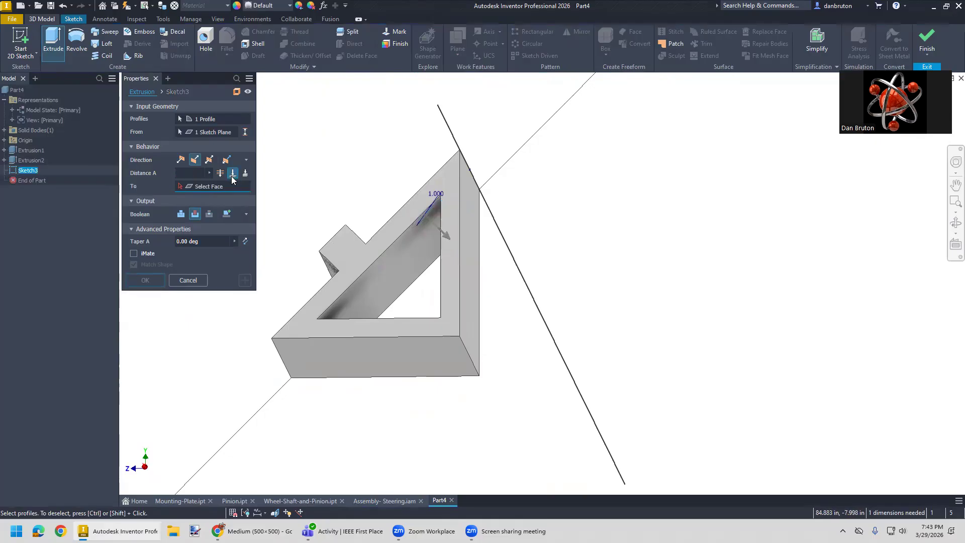
left_click(403, 257)
middle_click_drag(463, 362, 498, 384, "shift")
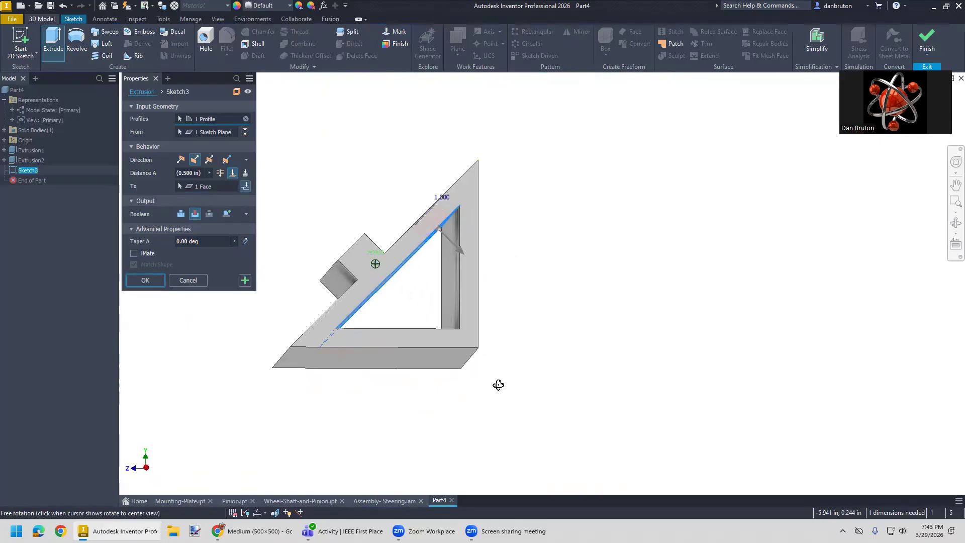
left_click(145, 279)
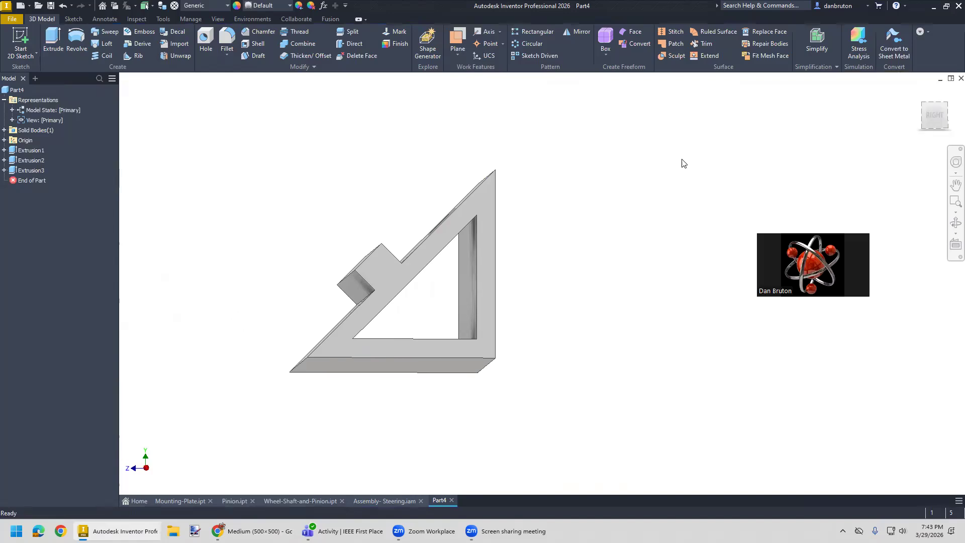
- Save the mount part as Mount v2 in the Baja Steering folder
left_click(920, 95)
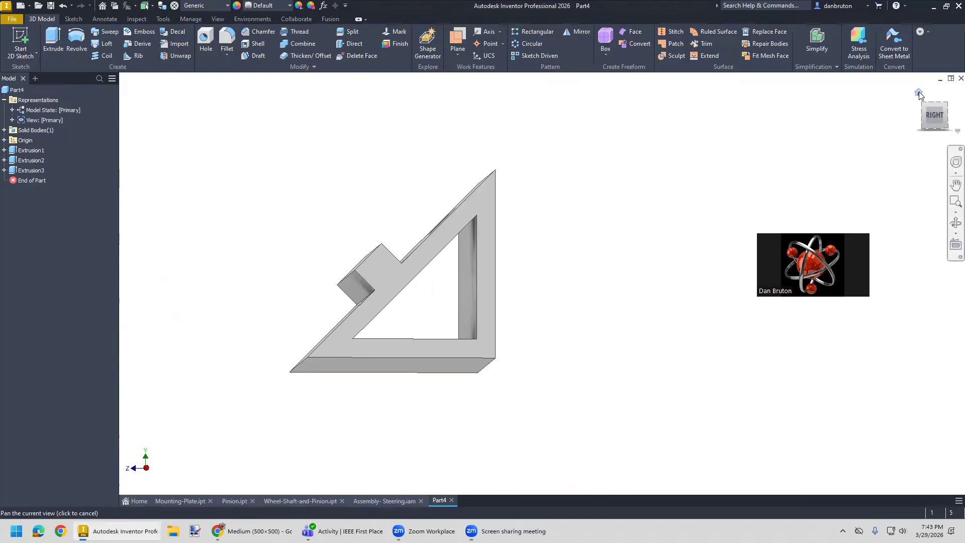
scroll(576, 281, "down", 3)
middle_click_drag(699, 326, 579, 298)
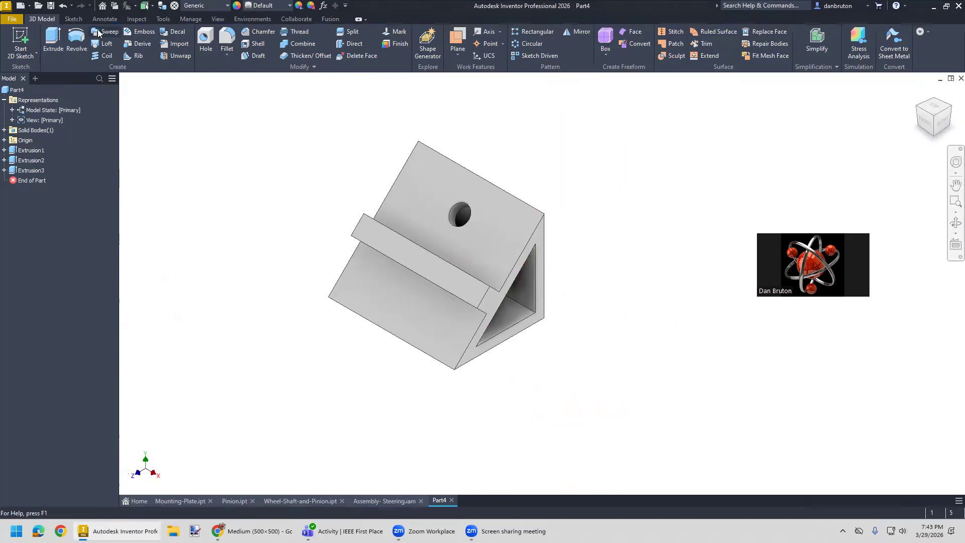
left_click(14, 20)
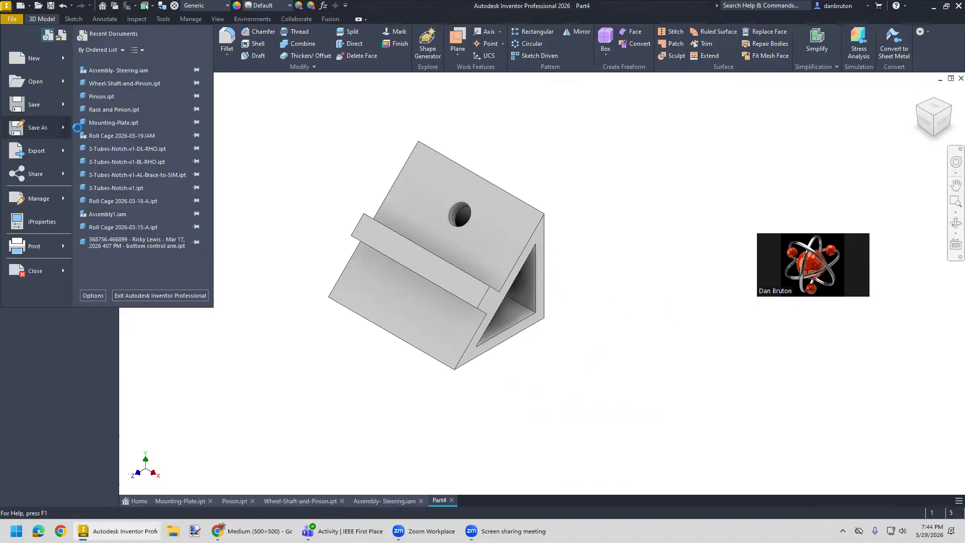
left_click(30, 127)
left_click(237, 386)
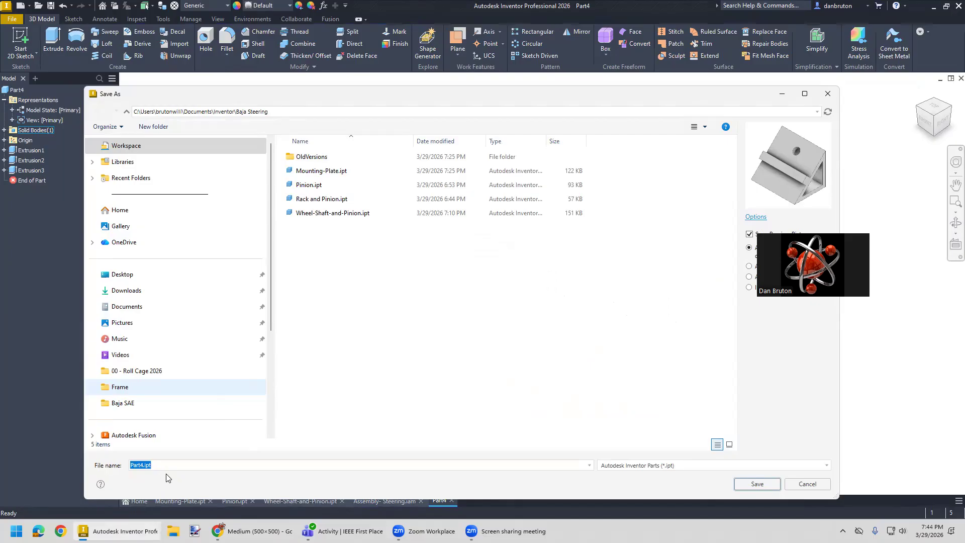
type("Mount v2")
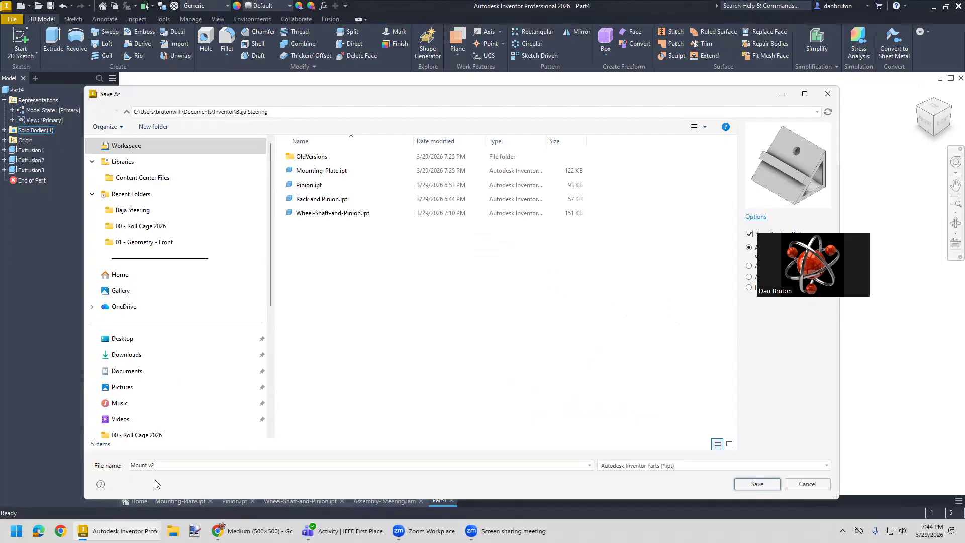
left_click(758, 483)
- Create a new part from the Standard (in).ipt template and start a sketch on the XZ plane
scroll(710, 475, "up", 3)
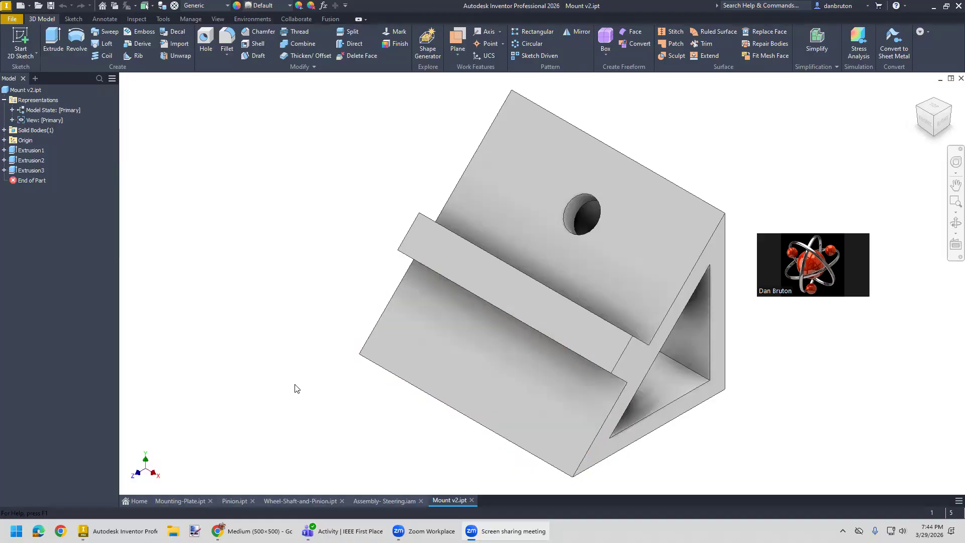
scroll(297, 390, "down", 2)
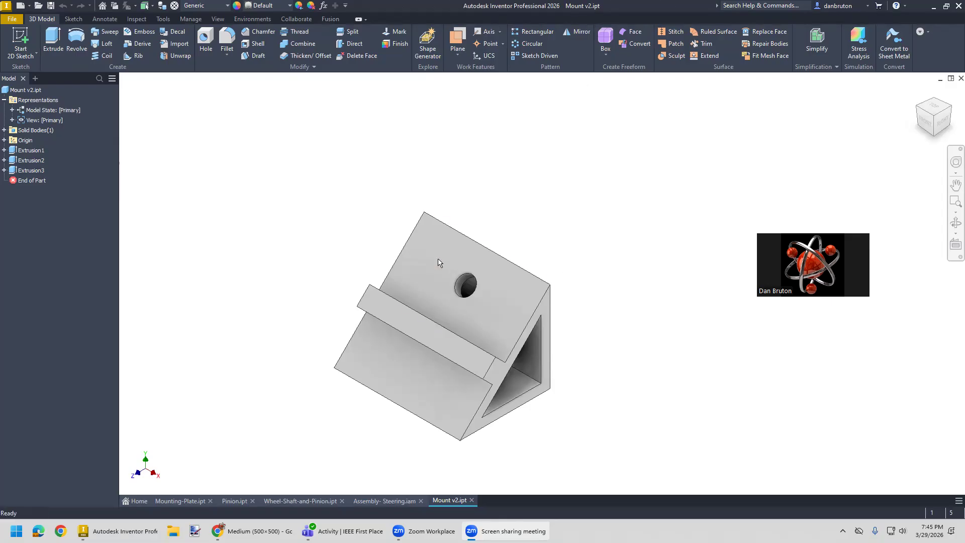
left_click(20, 23)
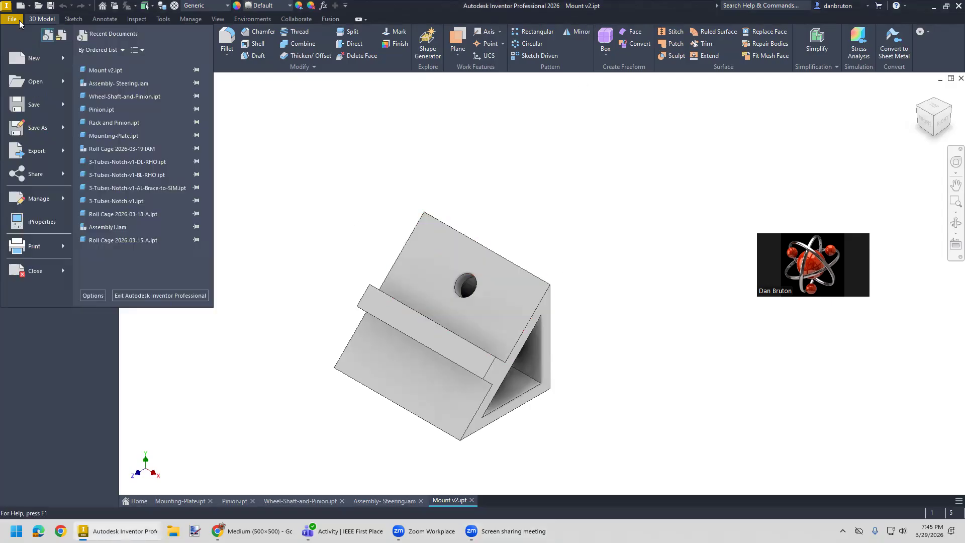
left_click(28, 52)
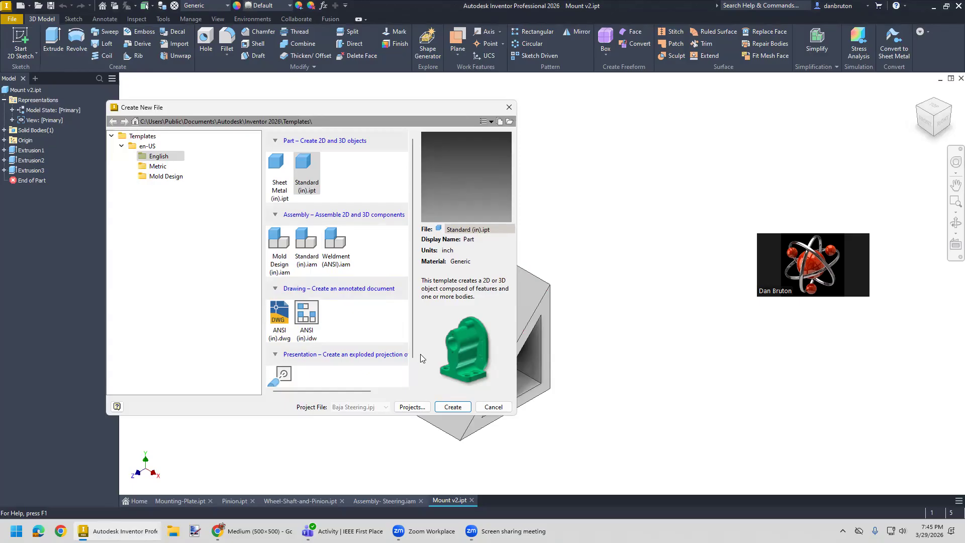
left_click(453, 407)
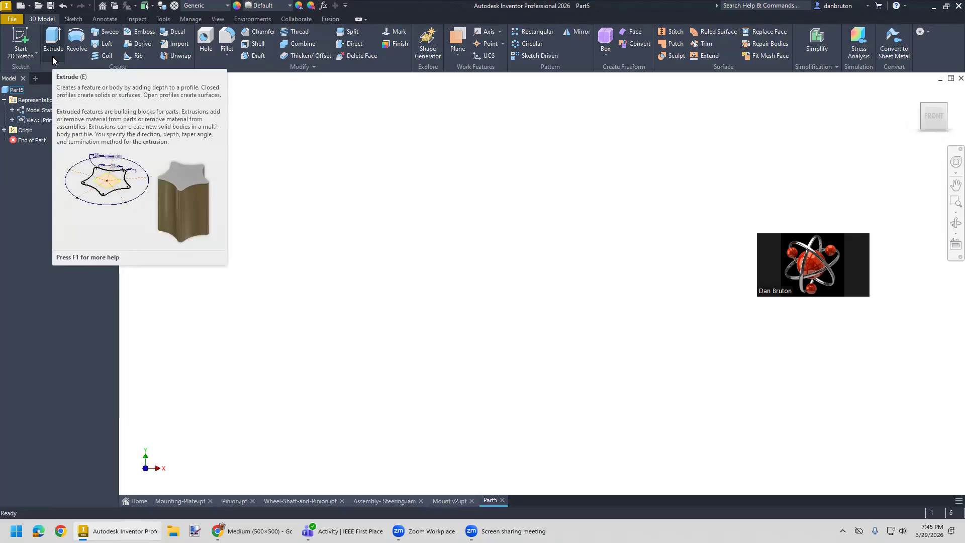
left_click(18, 57)
left_click(29, 74)
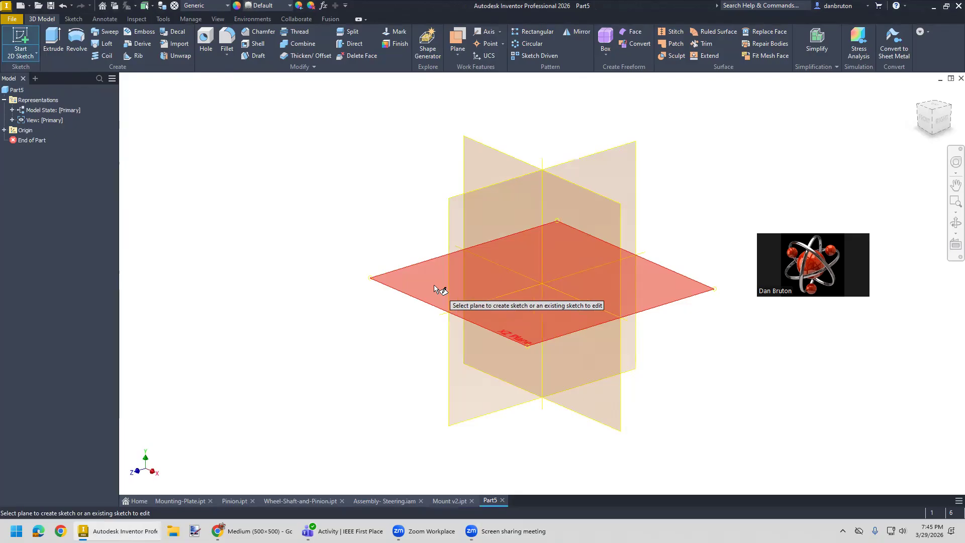
left_click(438, 290)
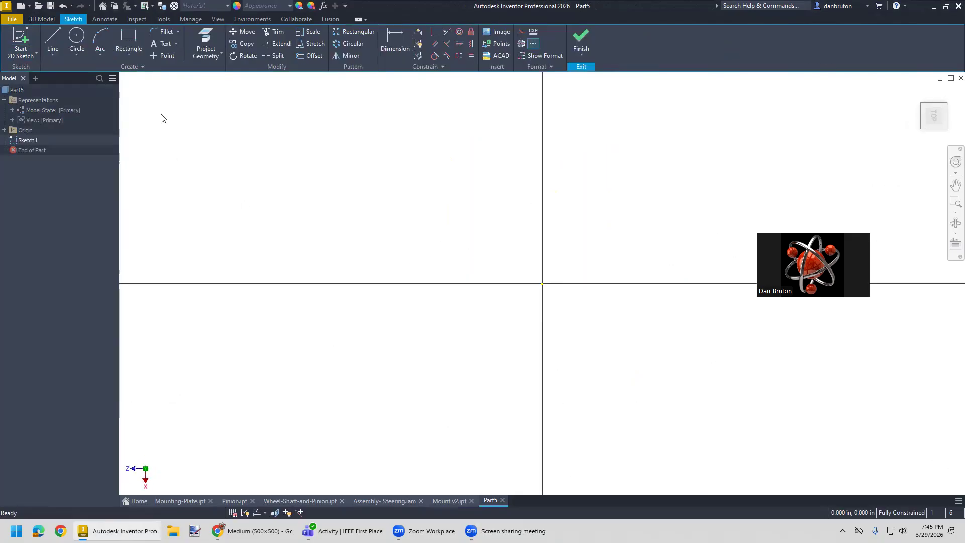
- Draw a two-point center rectangle on the origin, 7 in long and 1 in wide
left_click(130, 53)
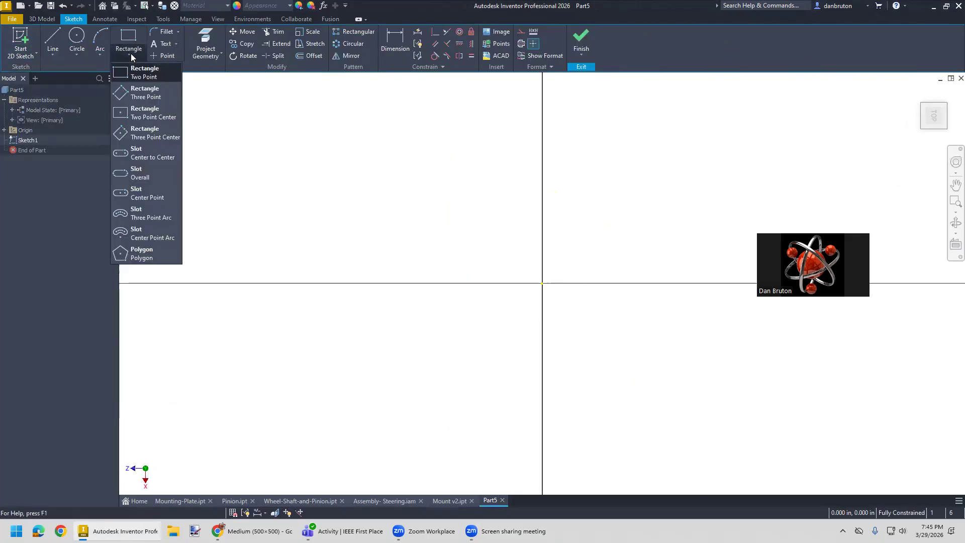
left_click(151, 113)
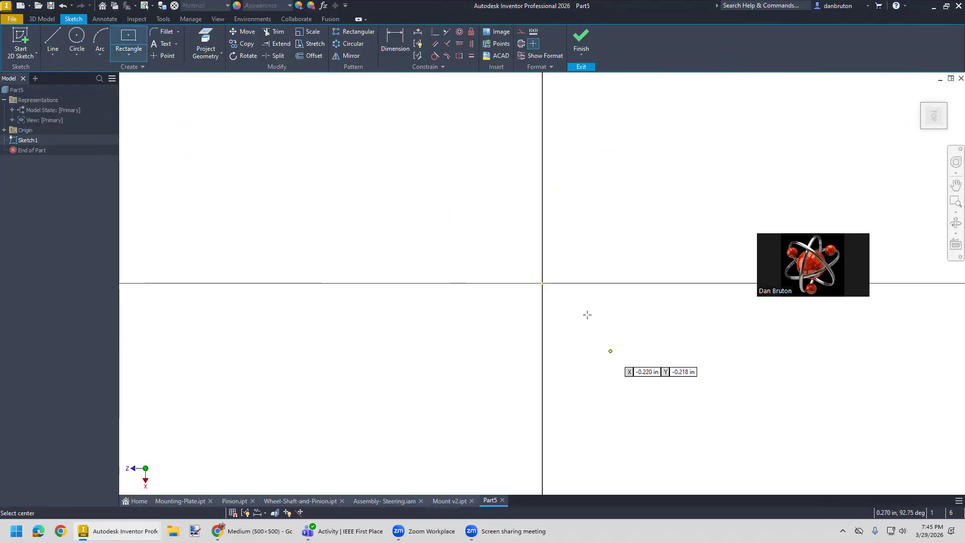
left_click(541, 283)
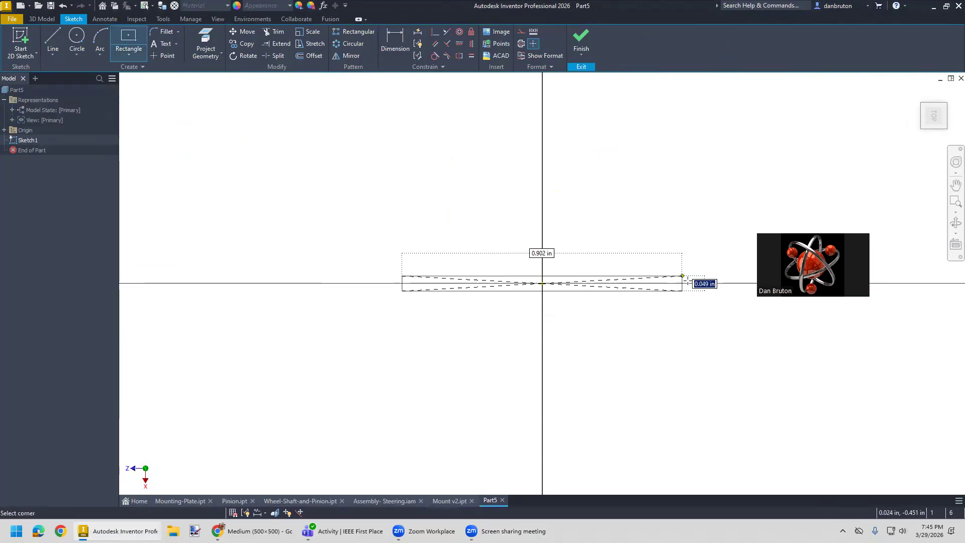
type("1")
key("Tab")
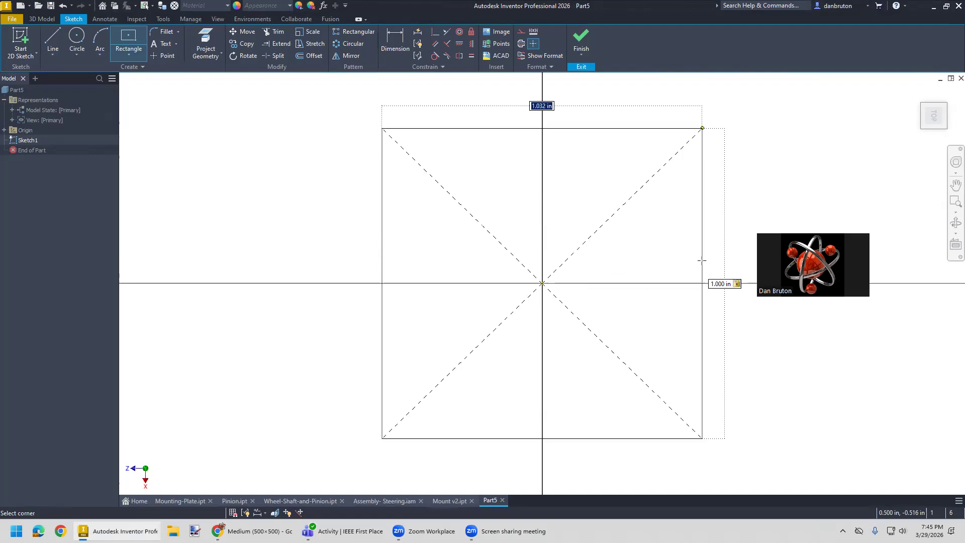
type("1")
key("Return")
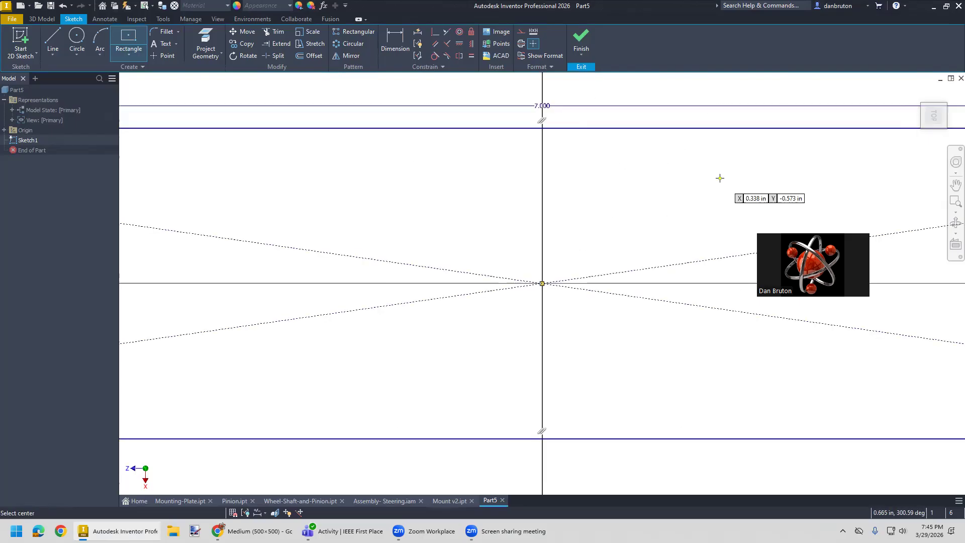
- Extrude the rectangle 1 in to form a solid bar
scroll(694, 241, "up", 5)
scroll(682, 264, "down", 3)
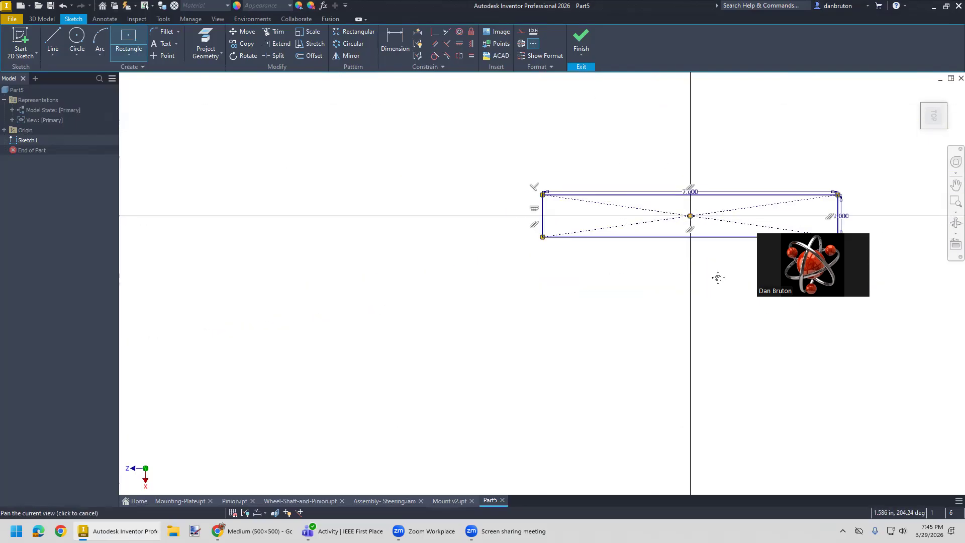
middle_click_drag(717, 275, 462, 327)
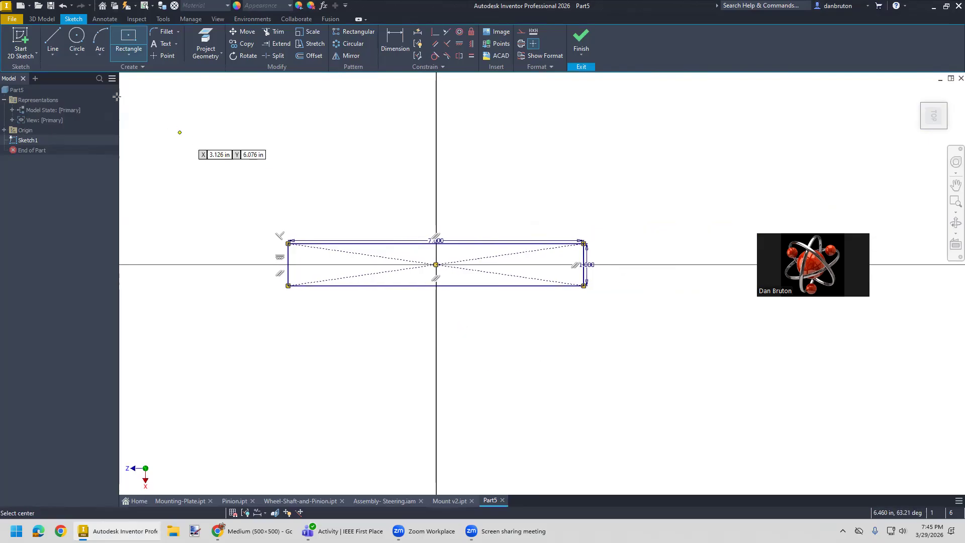
left_click(42, 20)
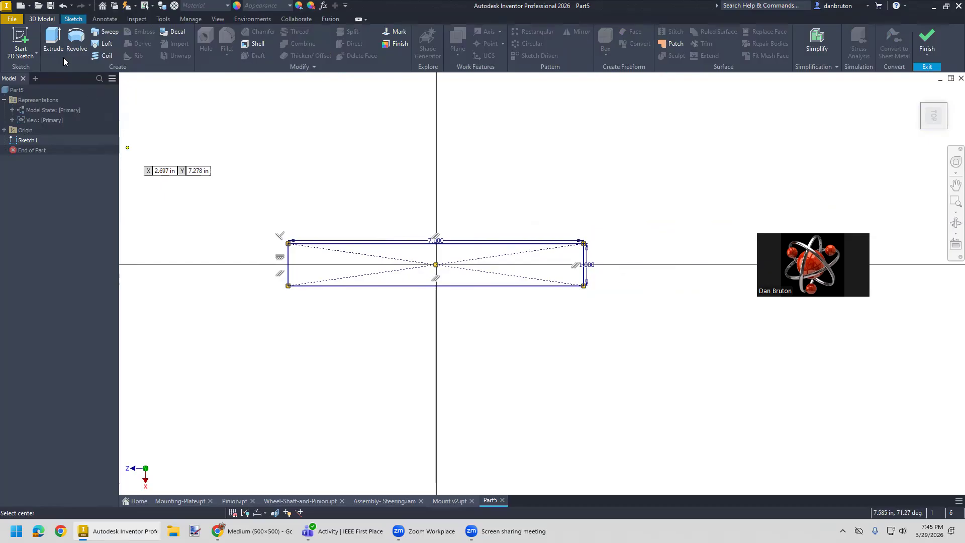
left_click(53, 40)
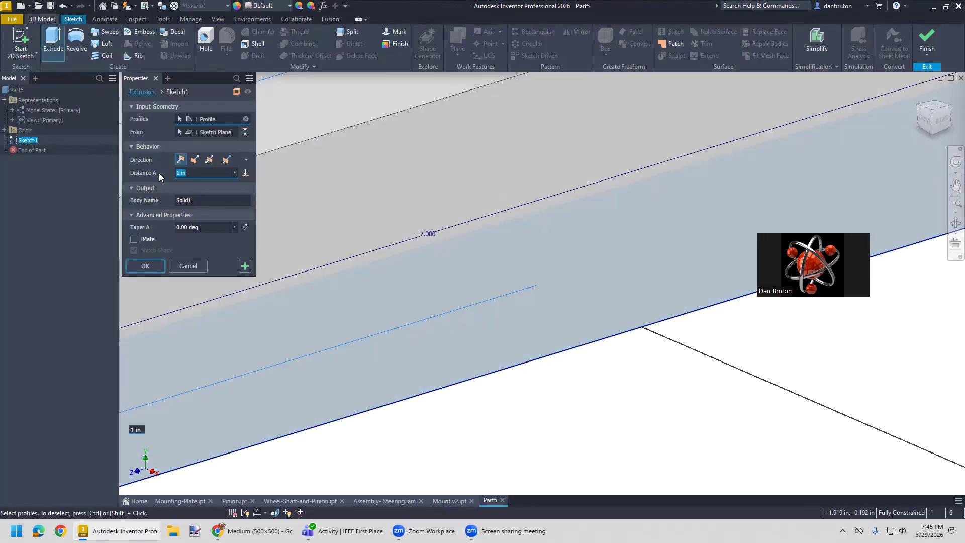
key("Return")
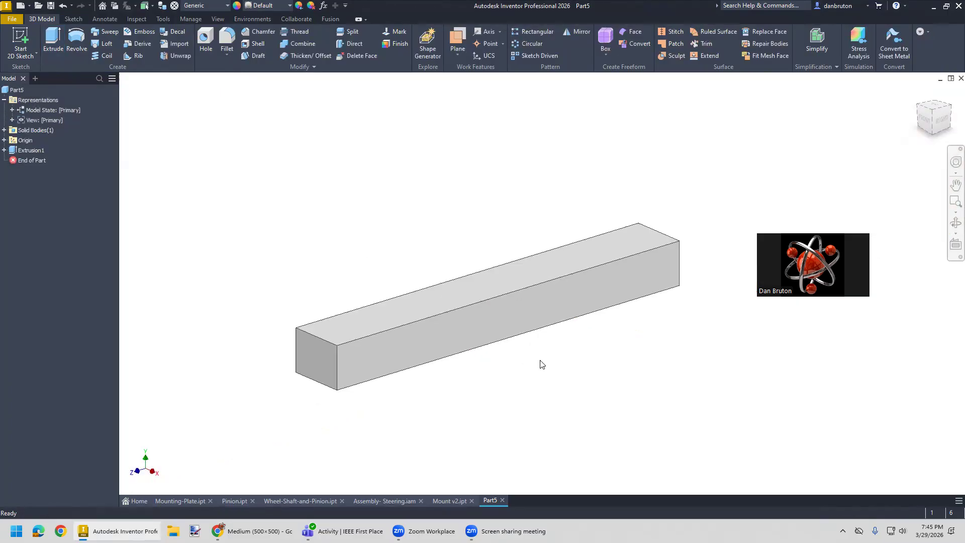
- Apply the Light Red appearance to the bar's extrusion
middle_click_drag(540, 364, 508, 362, "shift")
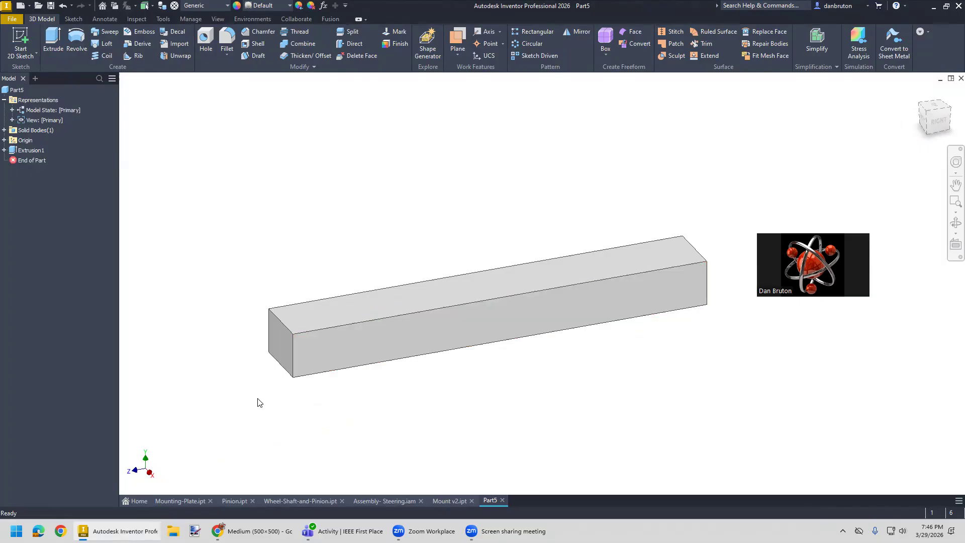
left_click(31, 150)
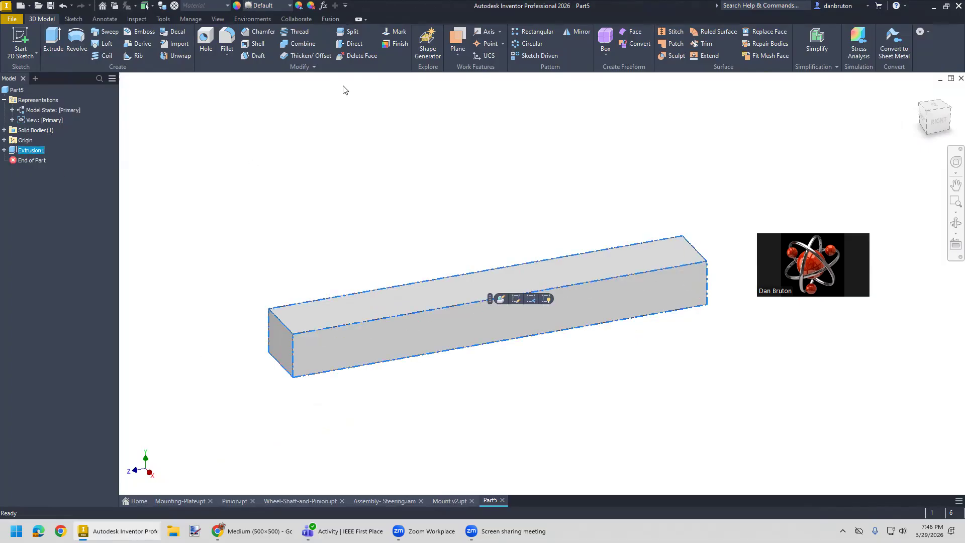
left_click(290, 6)
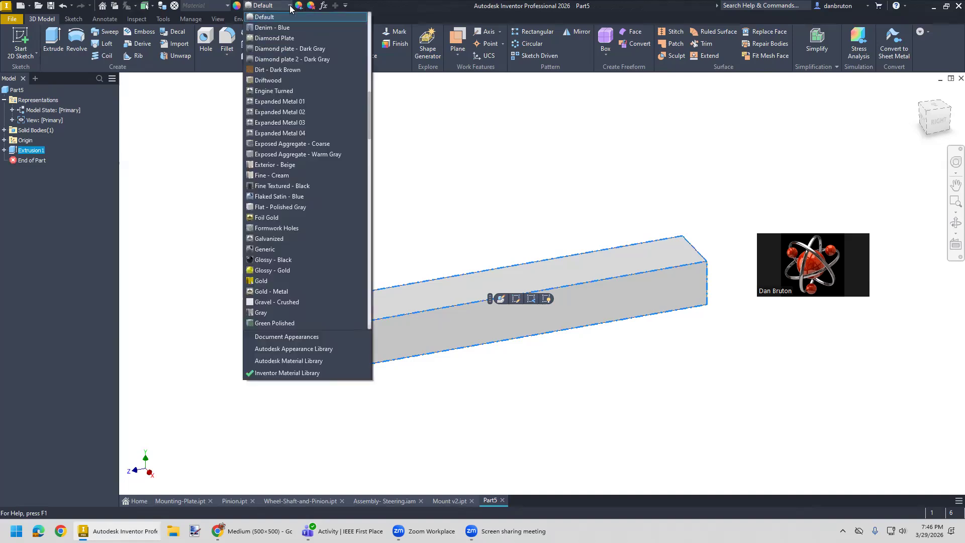
scroll(296, 228, "down", 3)
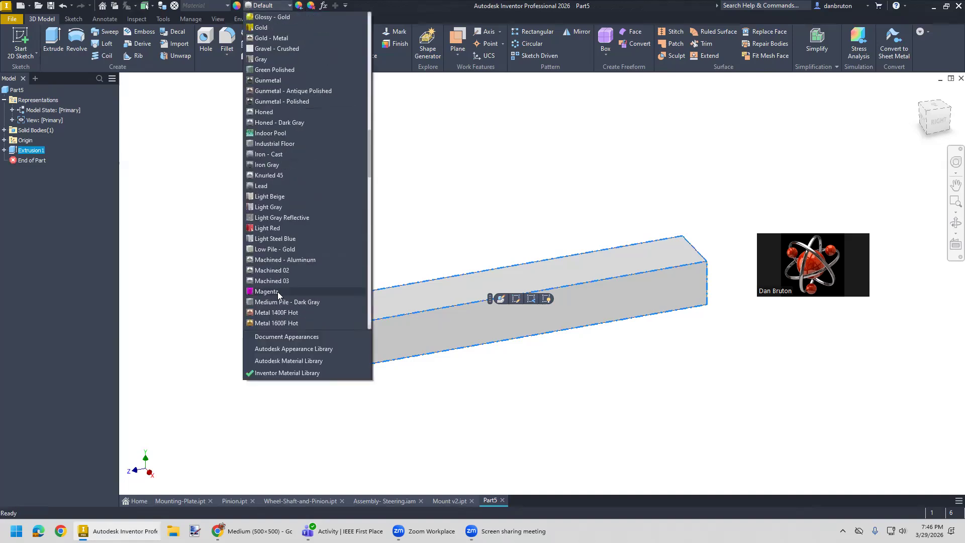
left_click(271, 228)
left_click(245, 418)
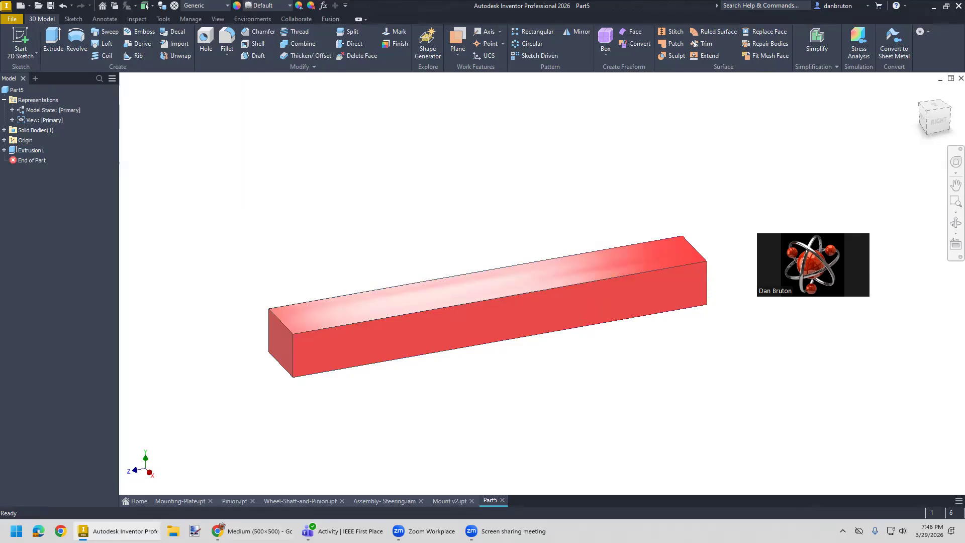
- Switch to the browser, examine the steering schematic and the rack and pinion reference animations, and return to Inventor
left_click(251, 531)
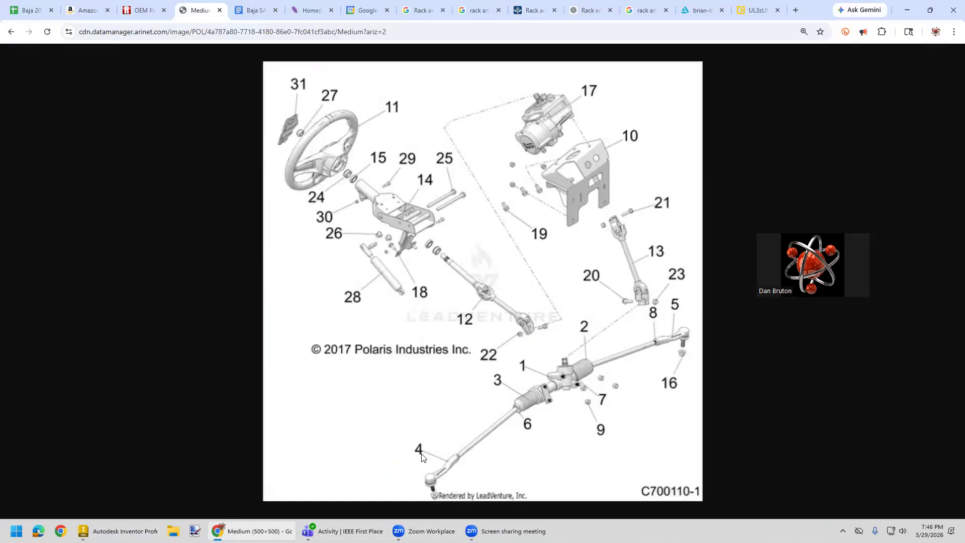
left_click(752, 11)
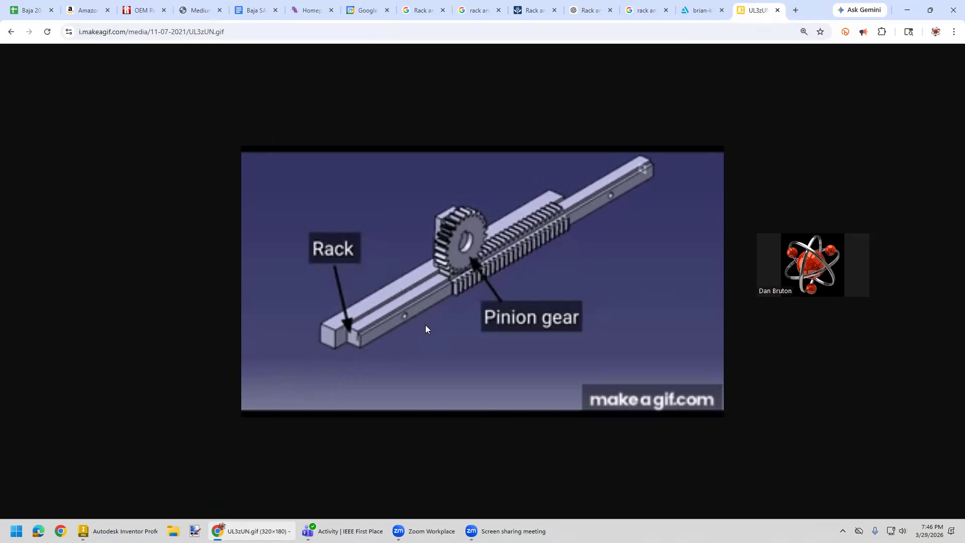
left_click(706, 13)
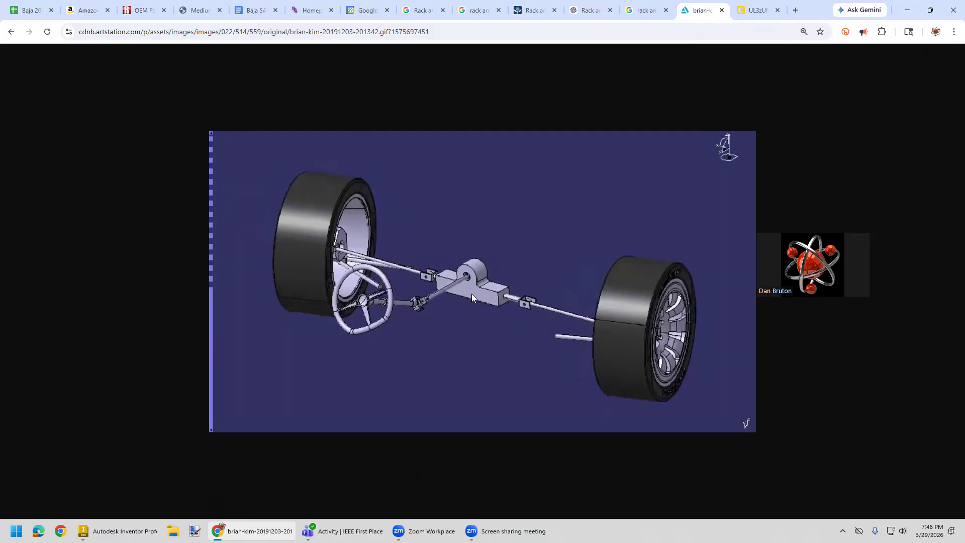
left_click(754, 10)
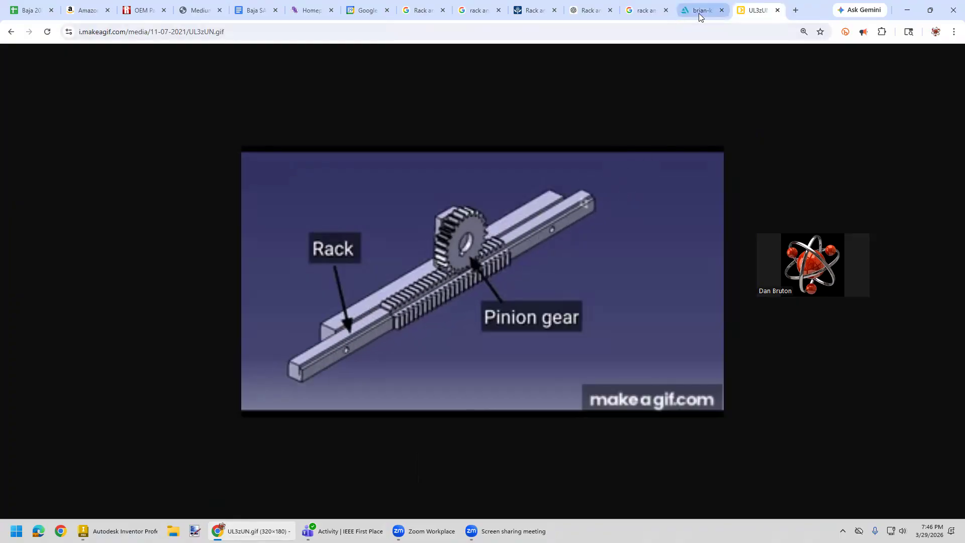
mouse_move(702, 14)
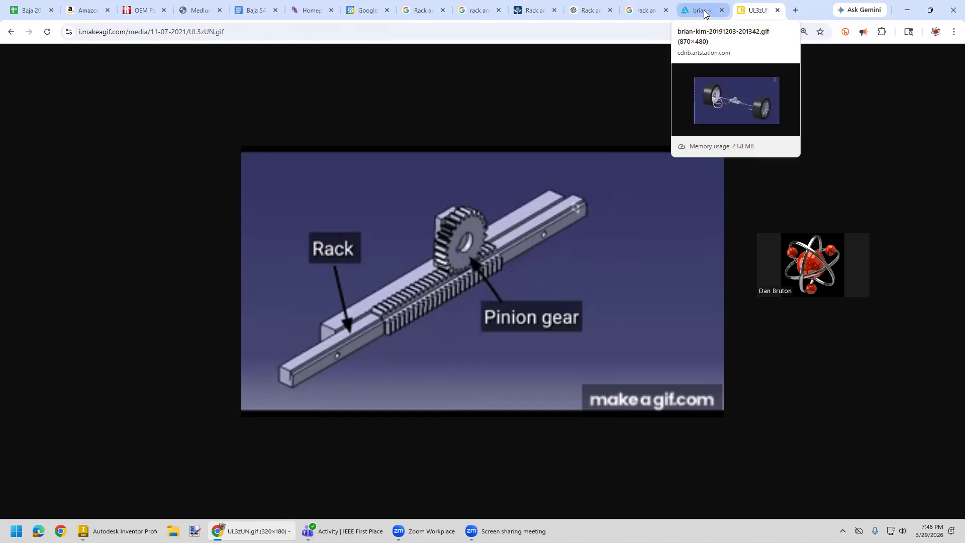
left_click(644, 10)
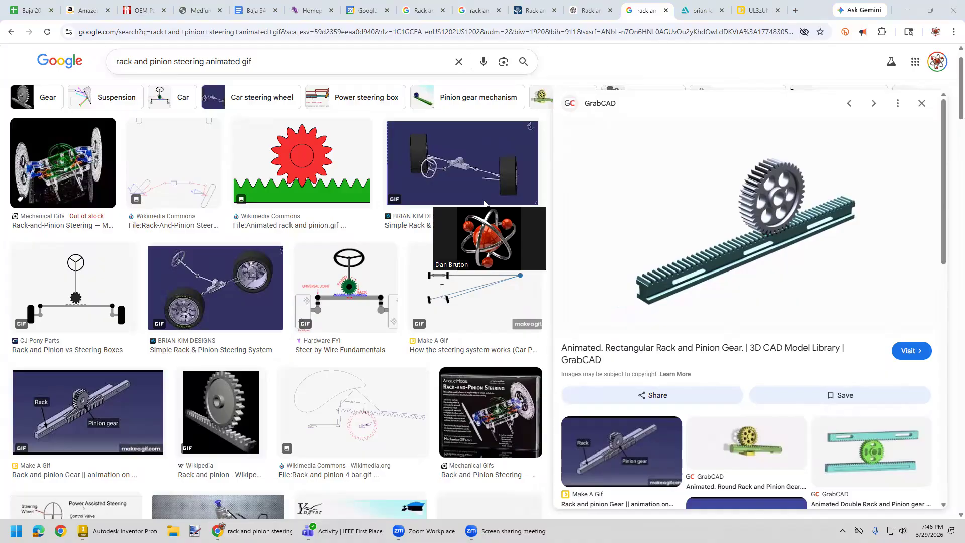
left_click(139, 11)
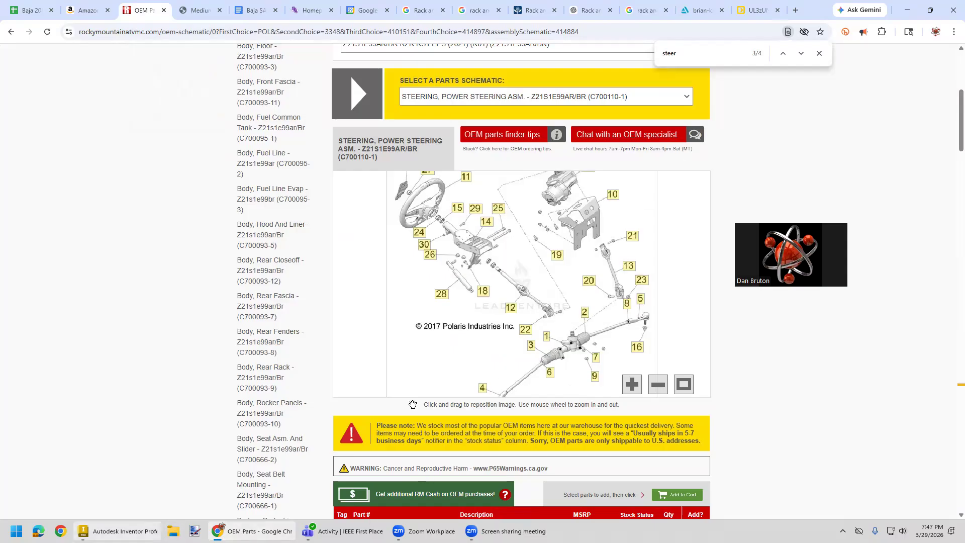
left_click(118, 531)
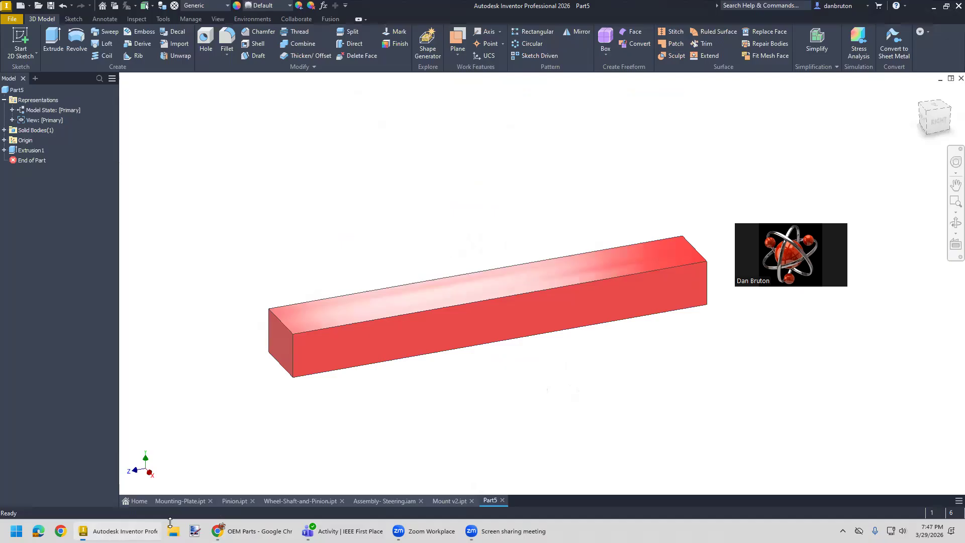
right_click(280, 347)
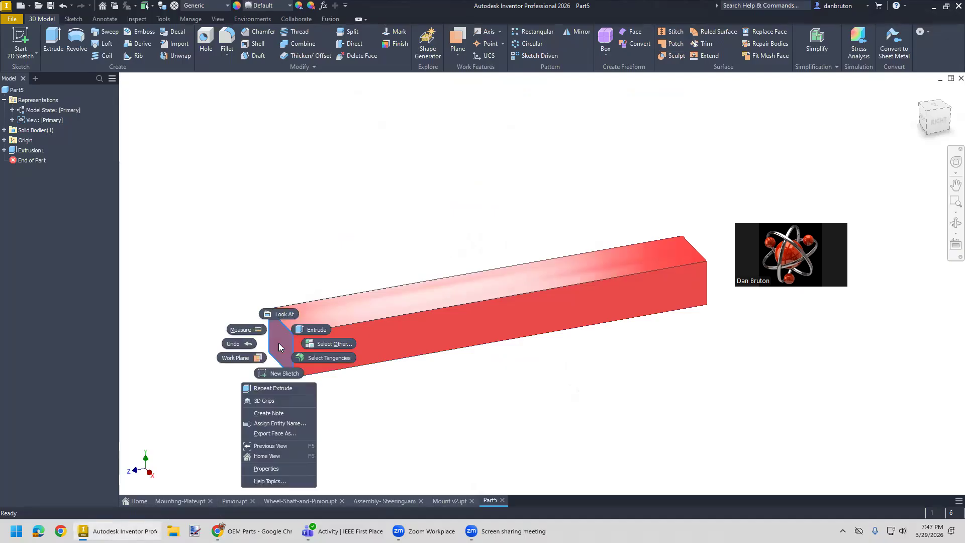
left_click(405, 406)
left_click(403, 403)
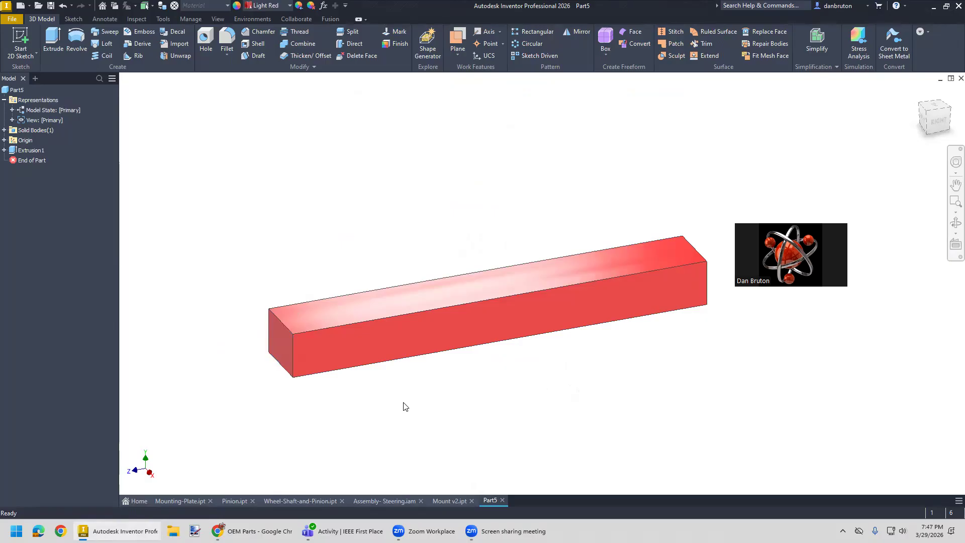
- Edit the bar's extrusion so that it extends symmetrically about its sketch plane
left_click(4, 150)
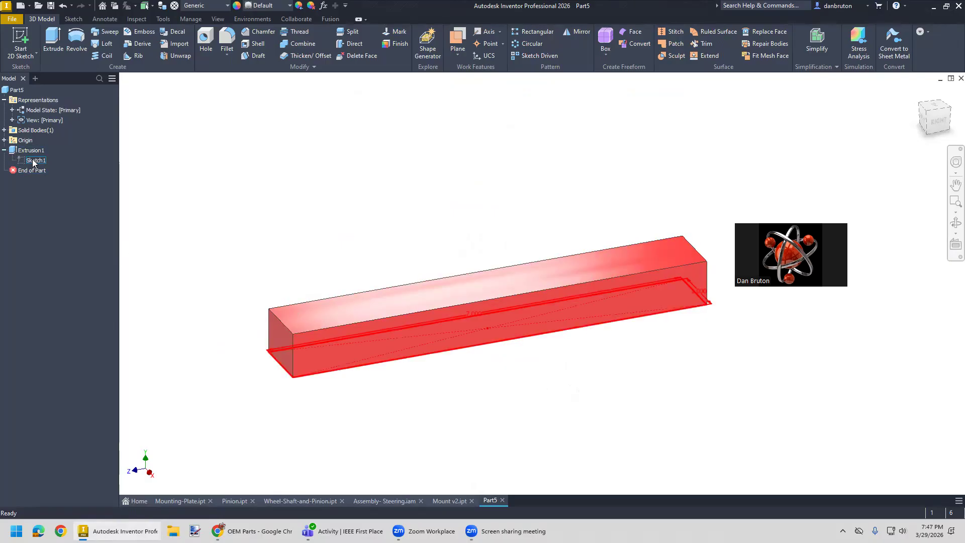
right_click(31, 152)
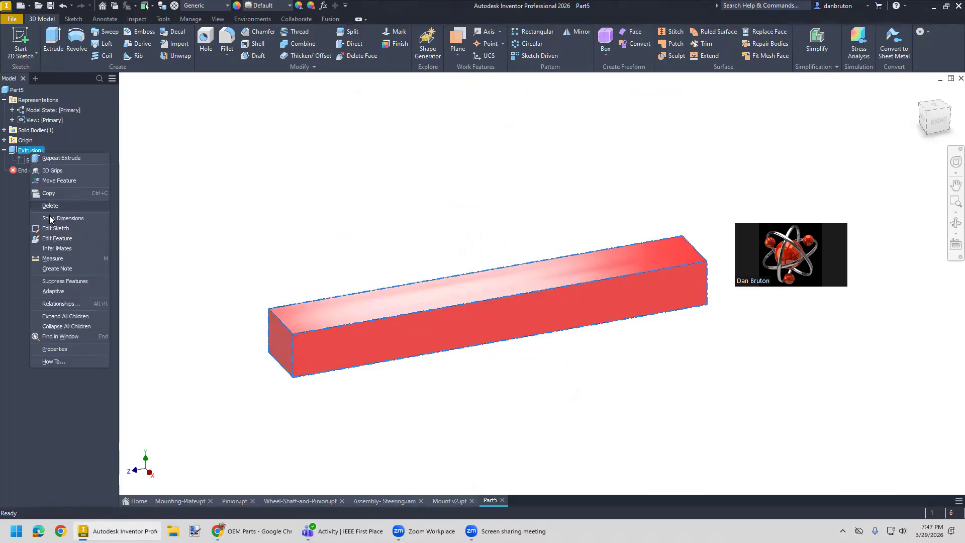
left_click(57, 238)
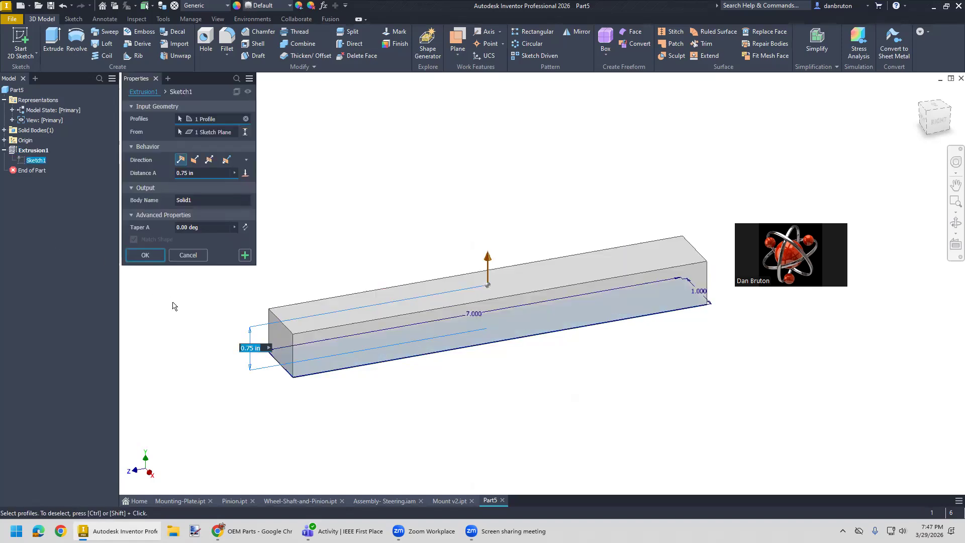
left_click(211, 160)
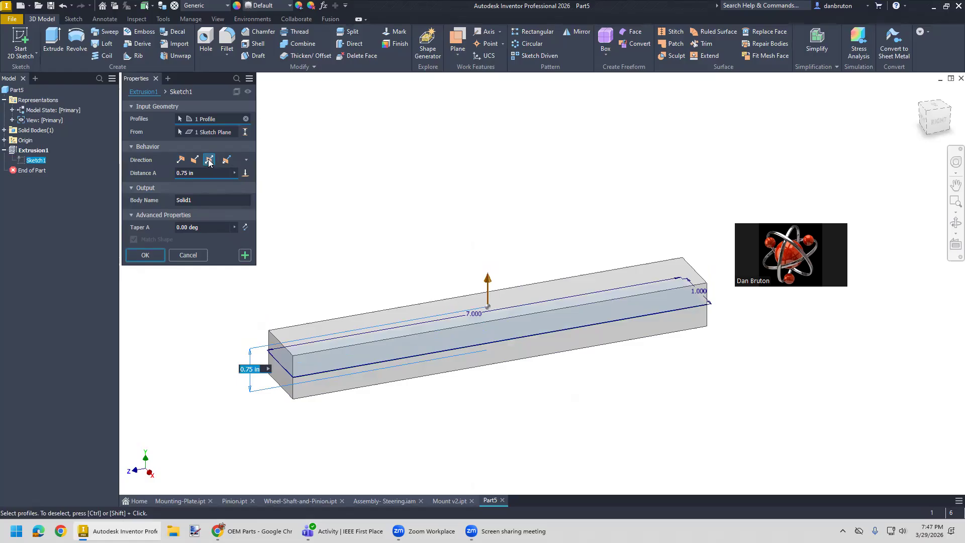
left_click(155, 254)
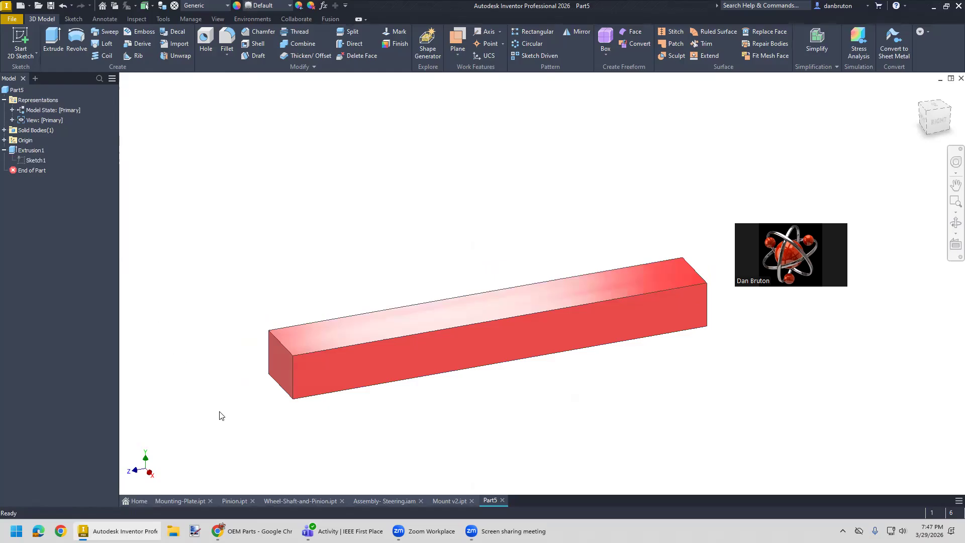
- Start a new sketch on the small end face of the bar
right_click(280, 370)
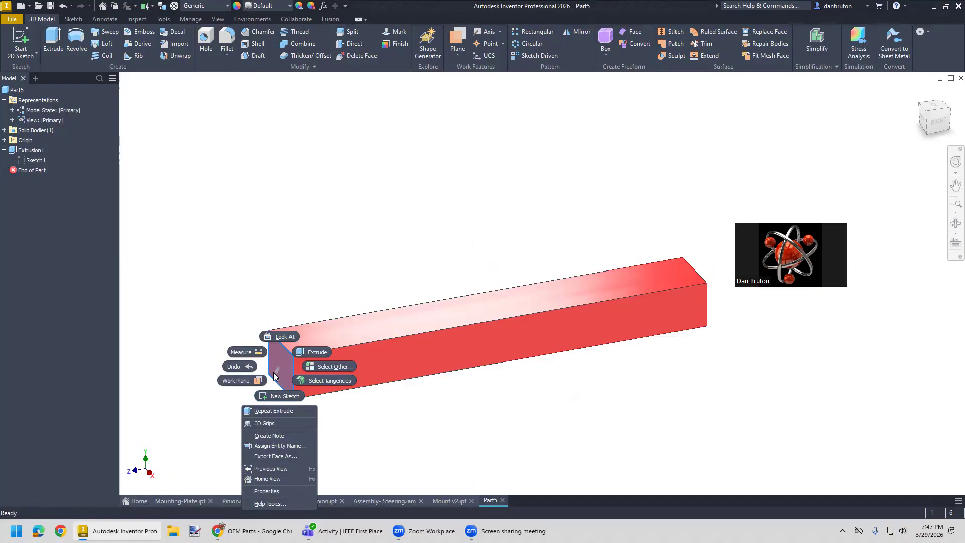
left_click(285, 397)
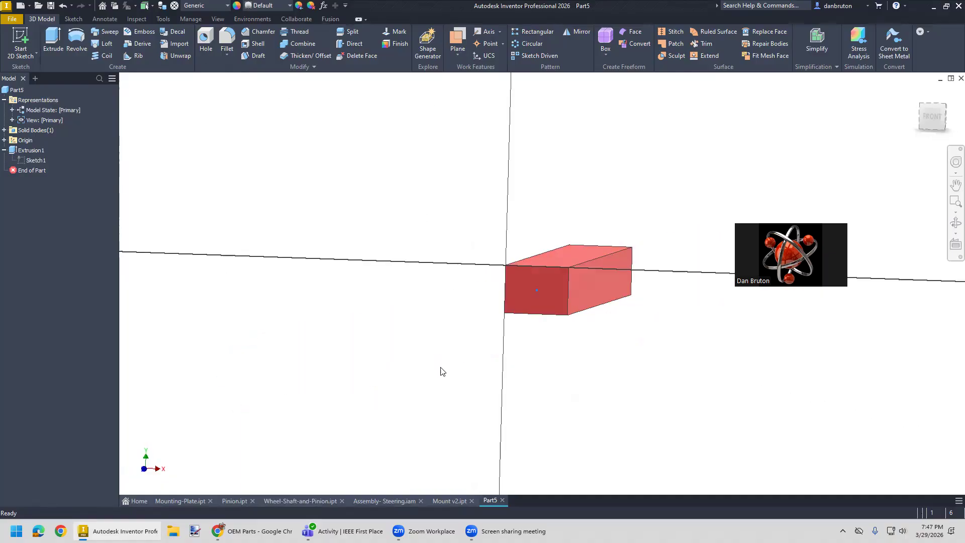
- Try to draw a 3/8 in diameter circle near the center of the end face
left_click(75, 38)
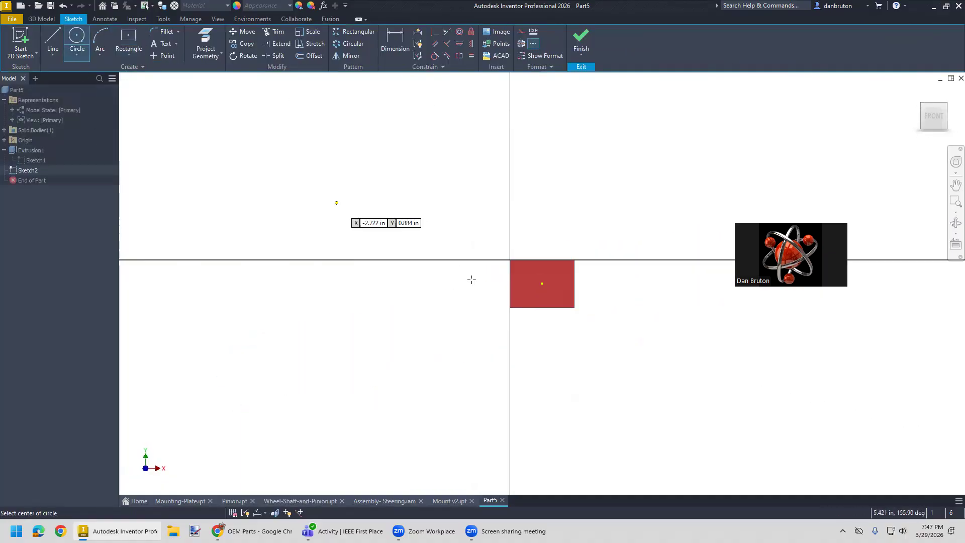
left_click(535, 278)
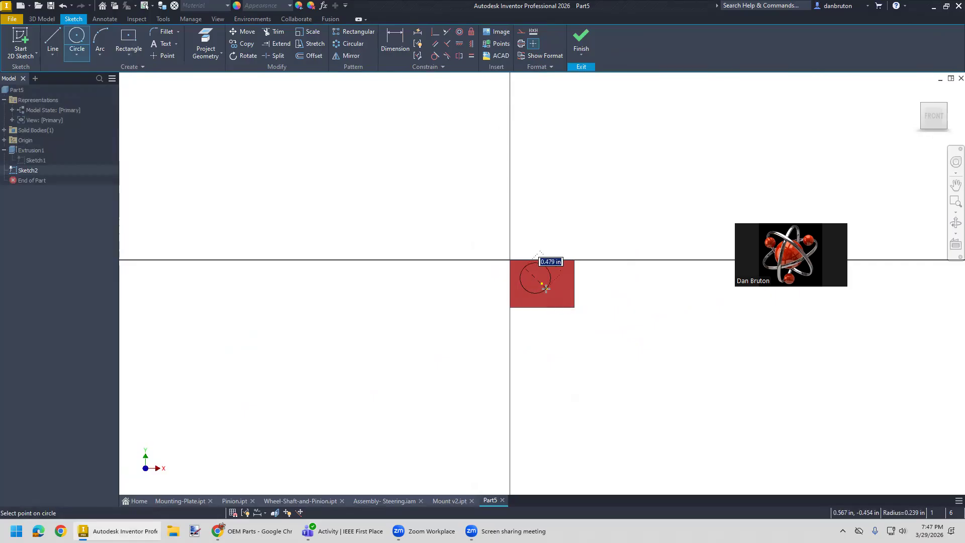
type("3/8")
key("Return")
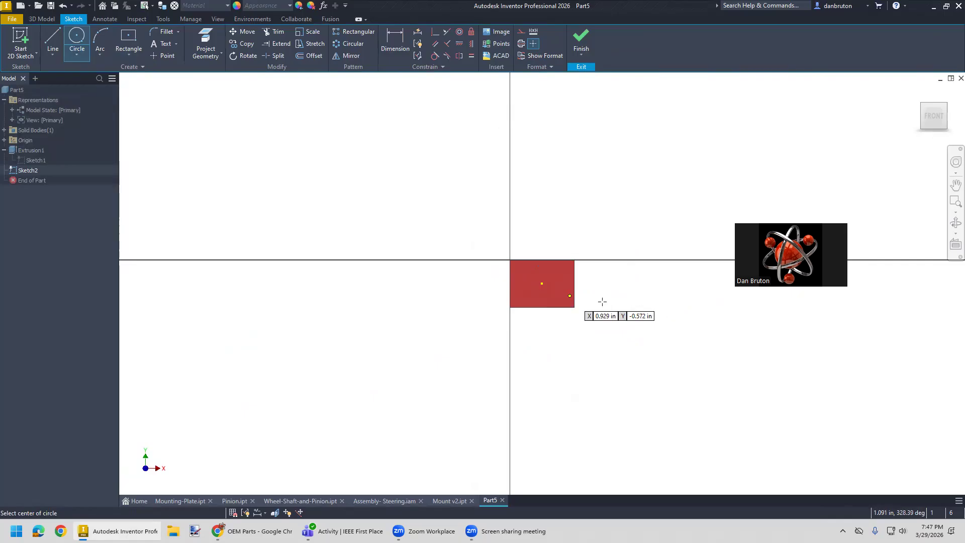
middle_click_drag(621, 315, 610, 316, "shift")
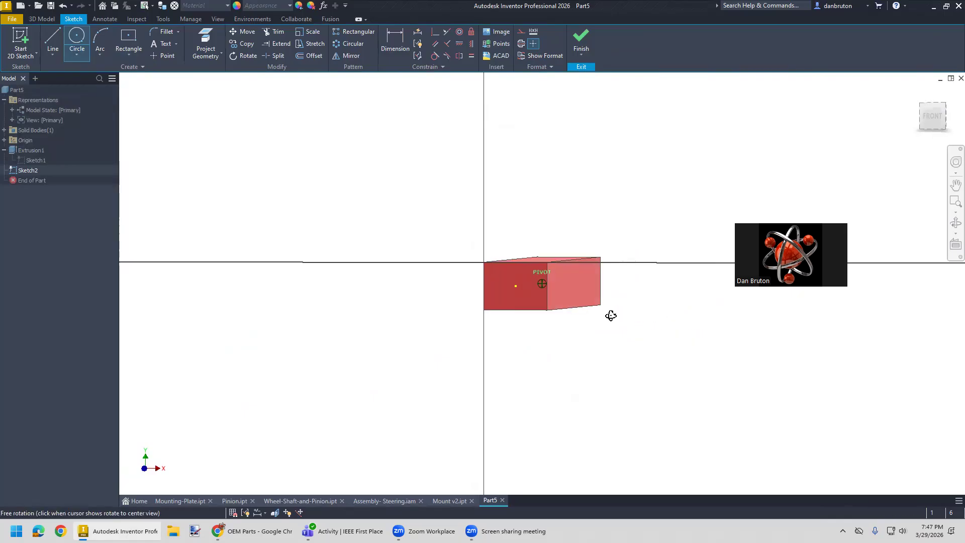
left_click(515, 286)
key("Escape")
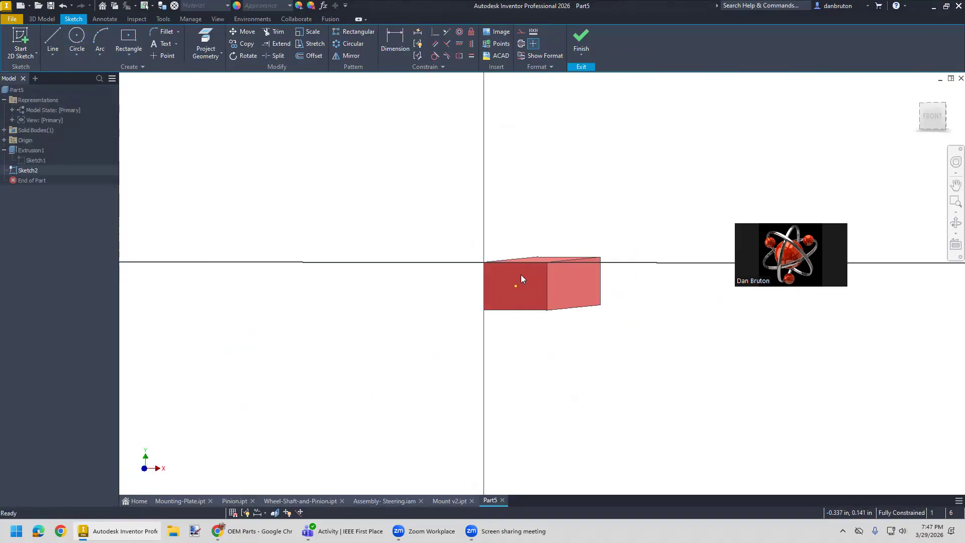
- Draw a 3/8 in diameter circle on the end face, slightly off its center point
left_click(76, 53)
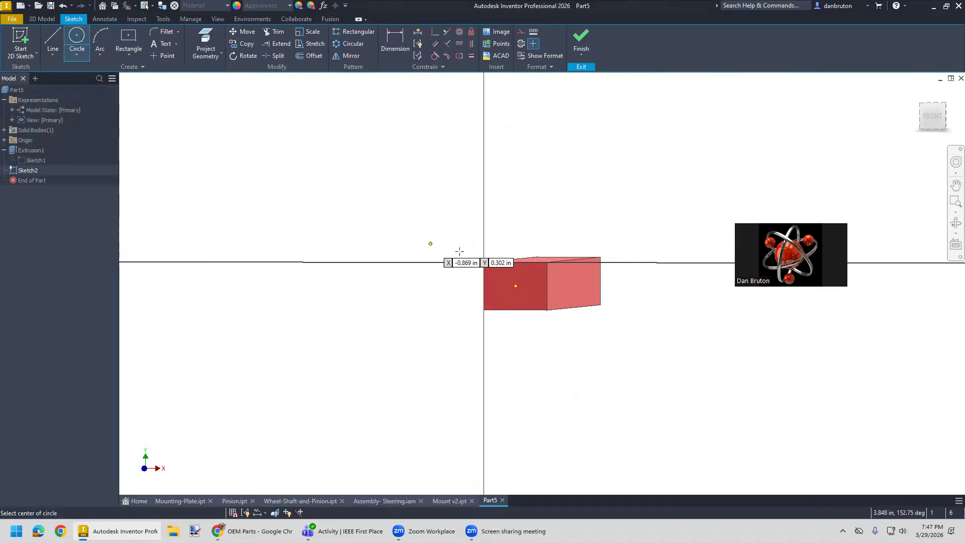
left_click(521, 277)
type("3/8")
key("Return")
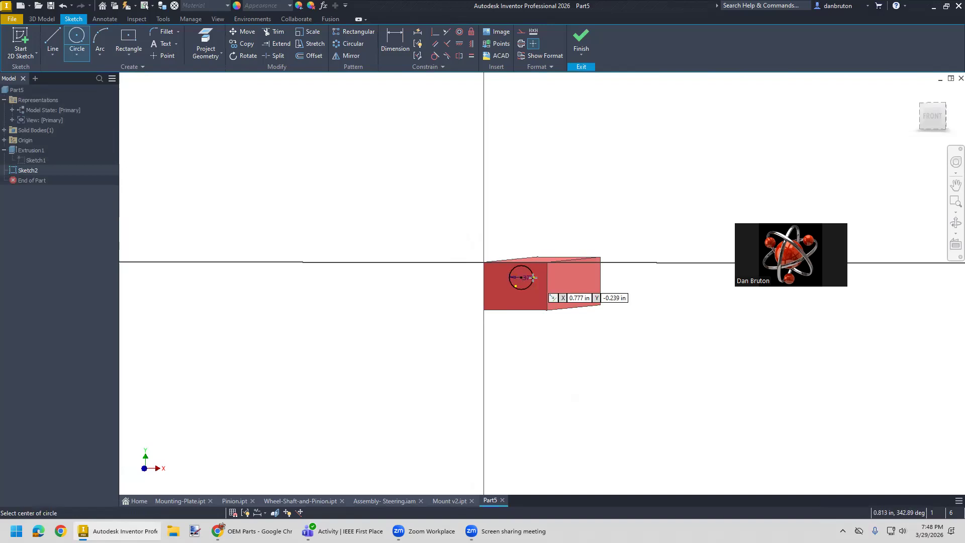
- Constrain the circle's center vertically and horizontally to the projected center point of the end face
scroll(527, 312, "down", 5)
scroll(509, 292, "up", 6)
scroll(509, 292, "up", 3)
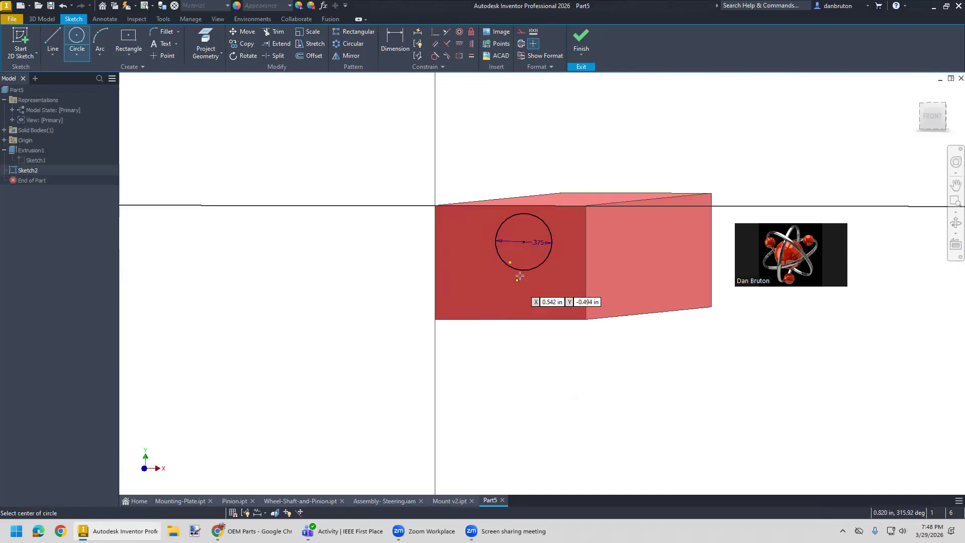
left_click(471, 44)
left_click(524, 242)
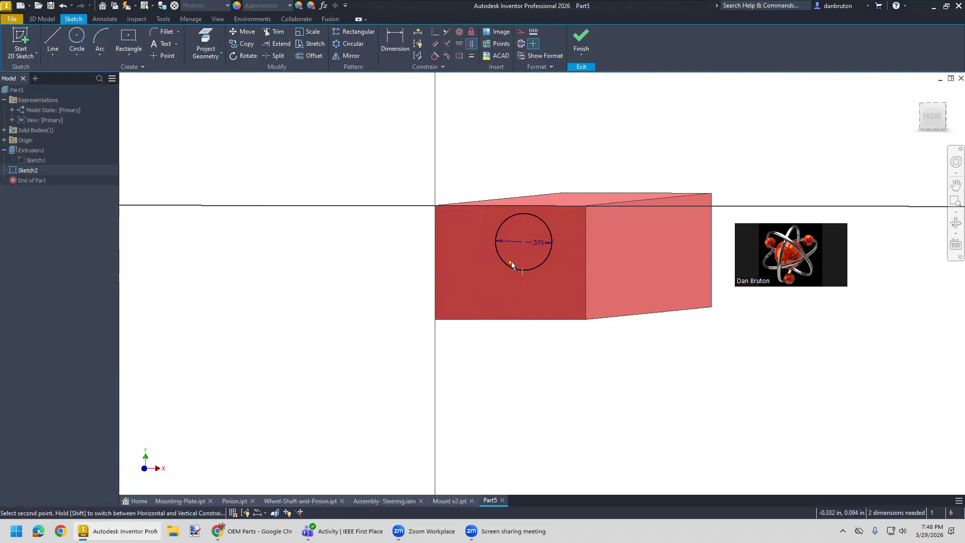
left_click(511, 262)
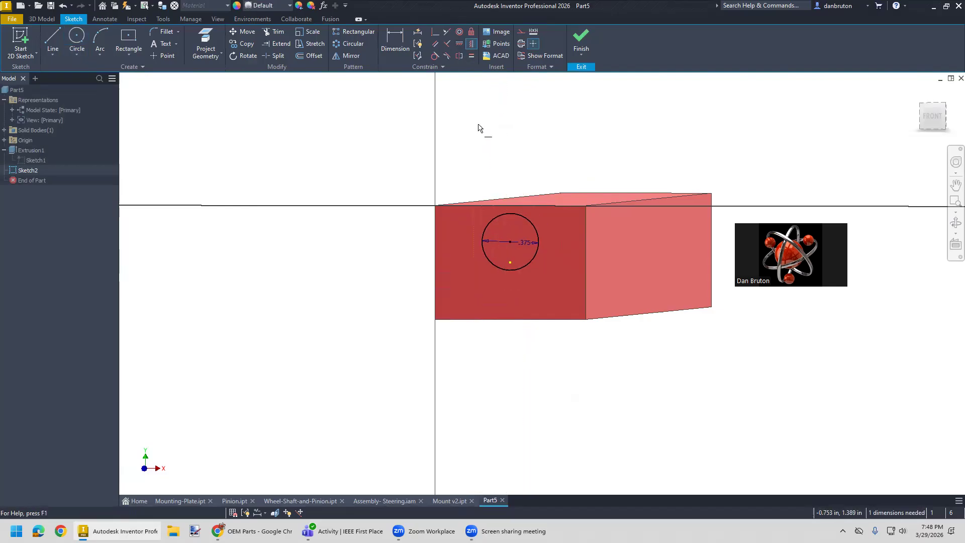
left_click(510, 262)
left_click(511, 242)
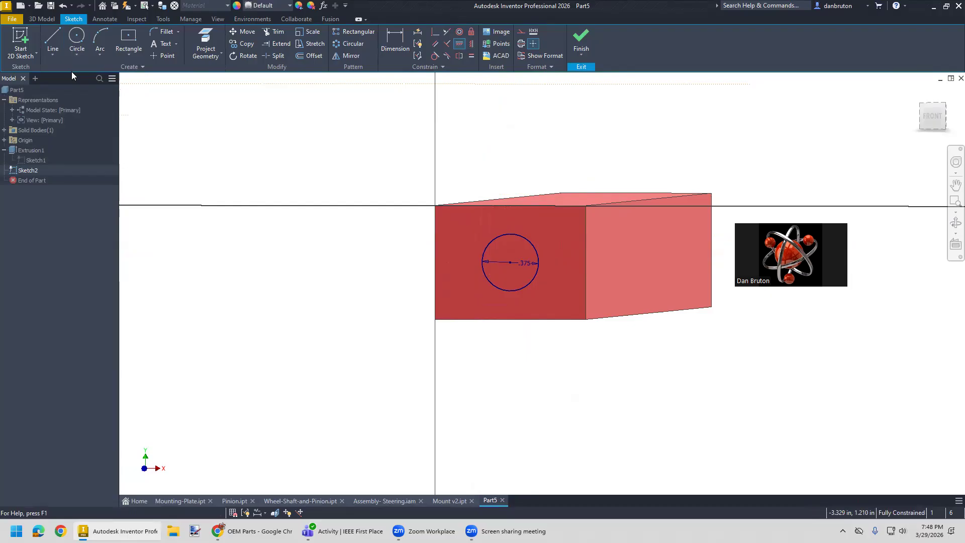
- Extrude the 3/8 in circle 12 in outward from the bar's end face to form a round rod
left_click(40, 20)
left_click(53, 41)
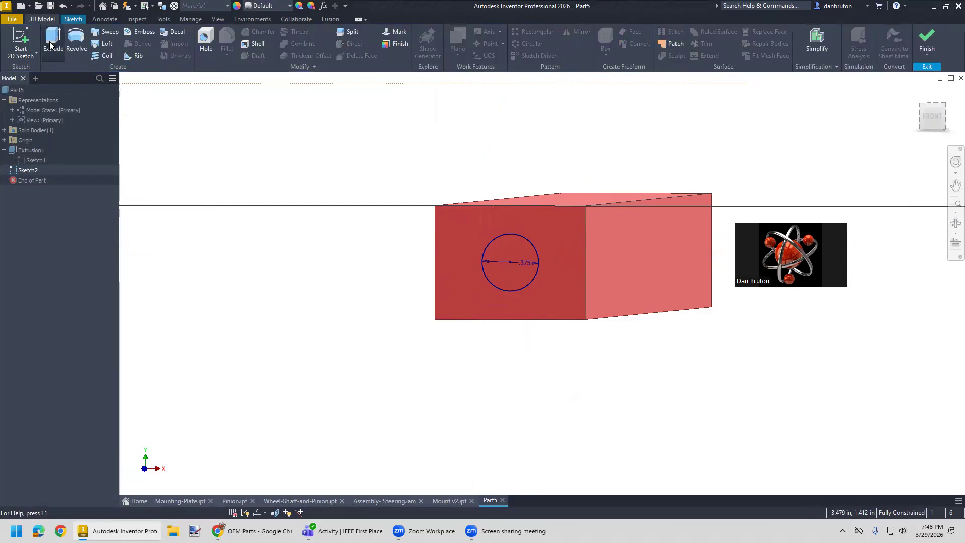
left_click(194, 174)
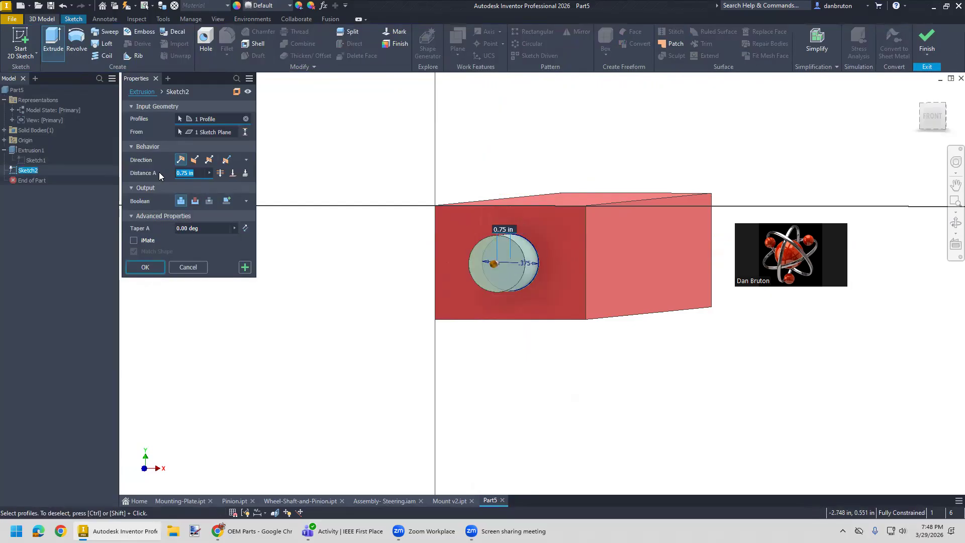
type("12")
key("Return")
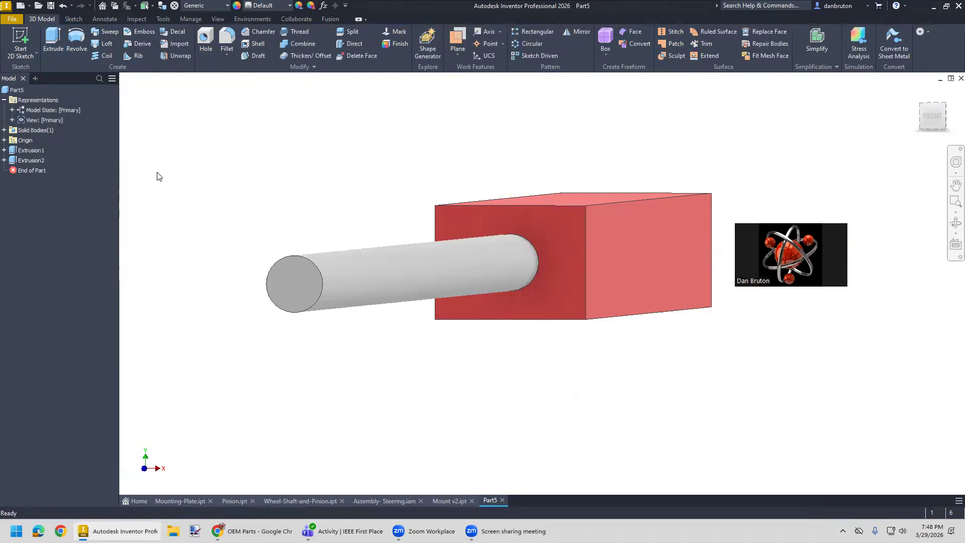
- Make the origin XY plane visible through the middle of the red bar
left_click(930, 120)
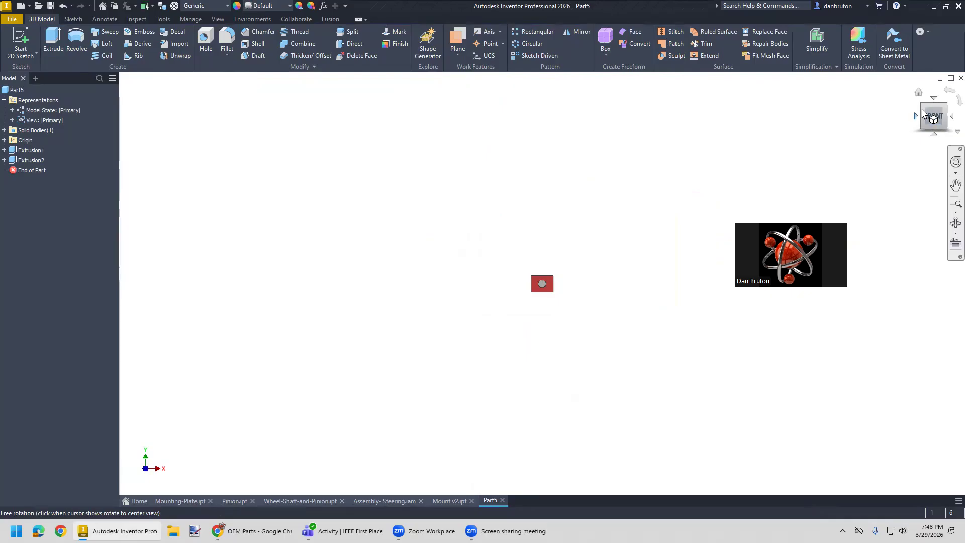
left_click(917, 94)
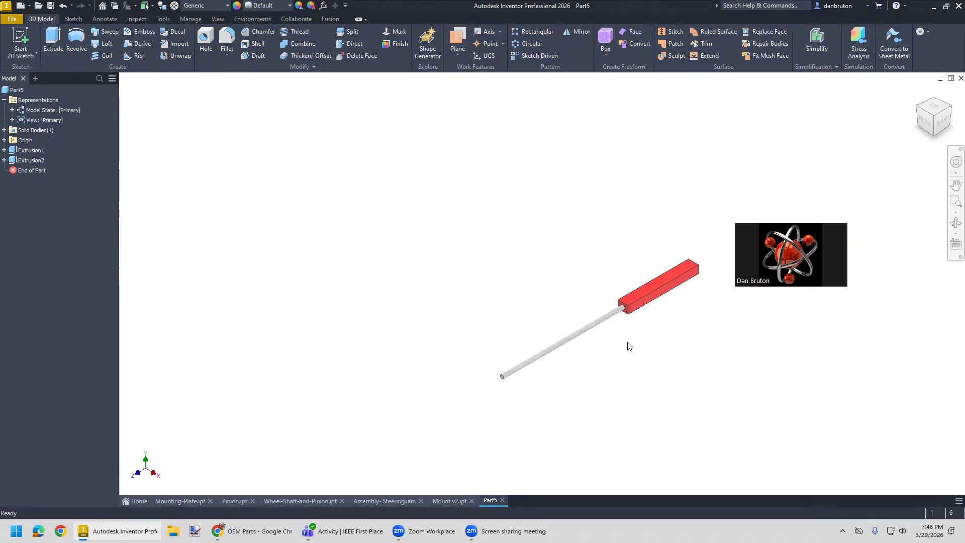
middle_click_drag(513, 324, 416, 351)
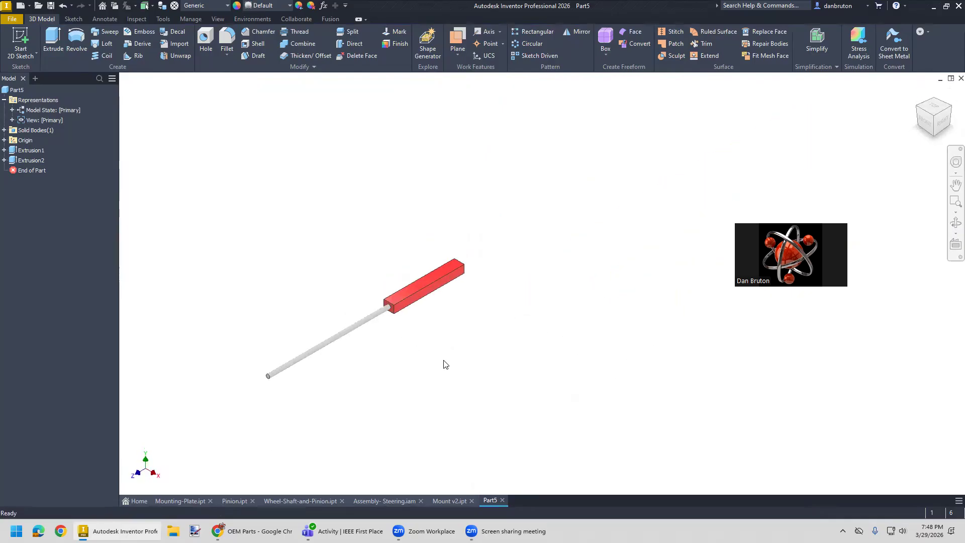
scroll(447, 363, "up", 1)
scroll(446, 364, "down", 3)
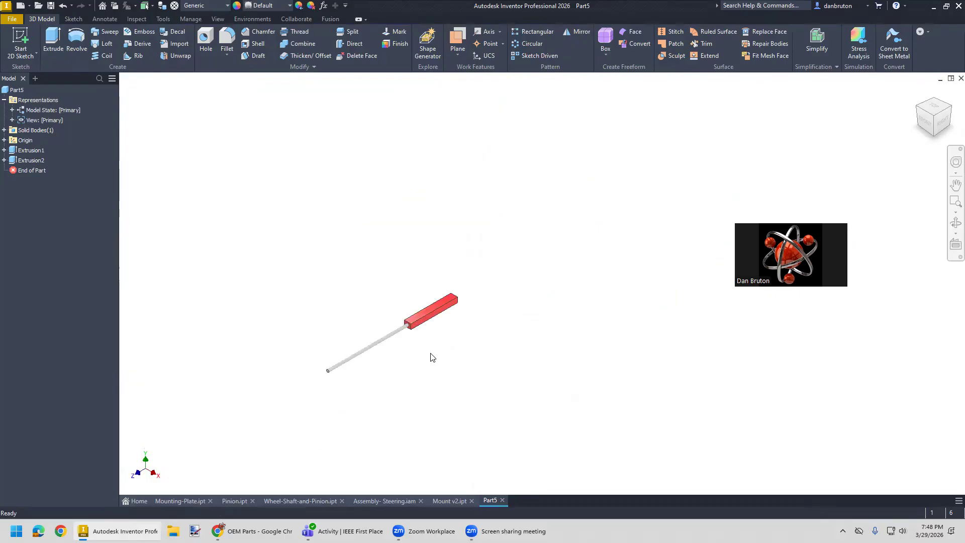
scroll(431, 357, "up", 3)
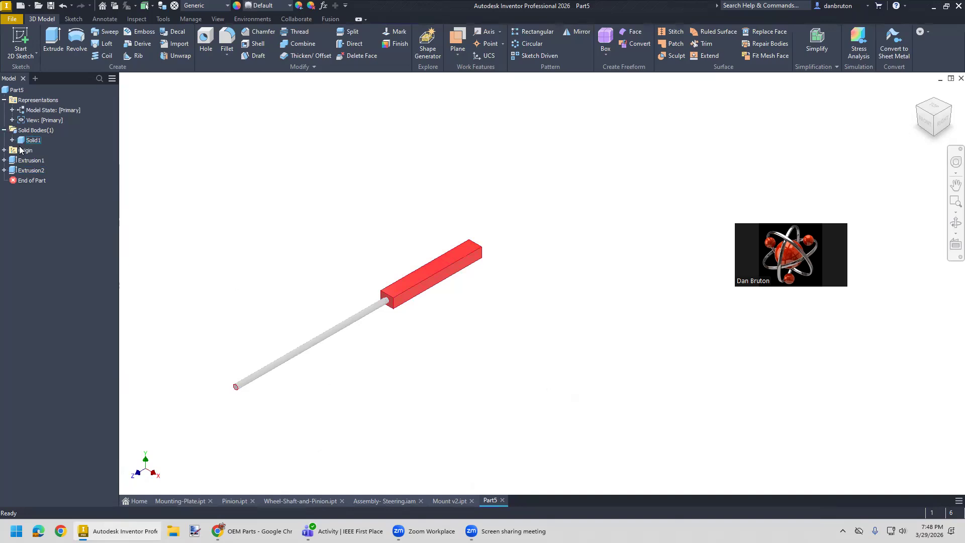
left_click(4, 150)
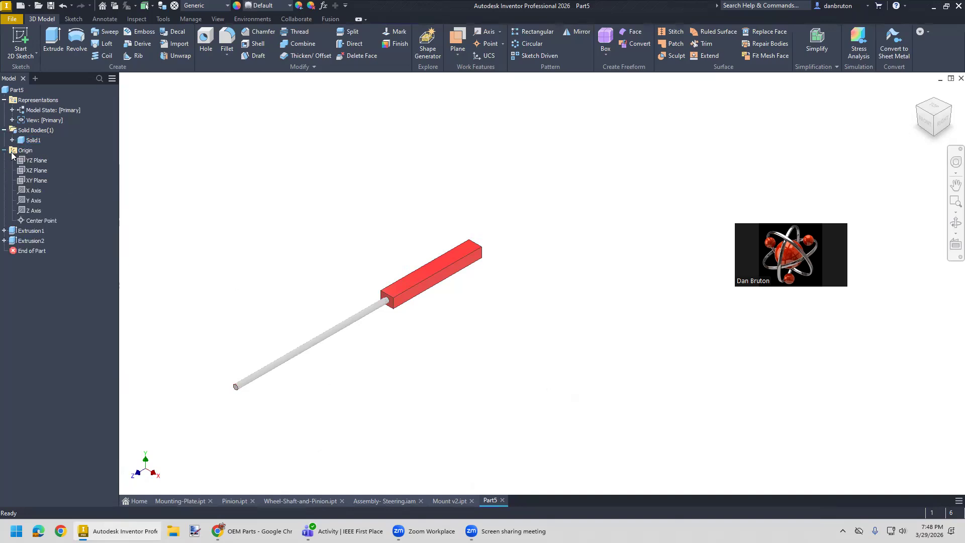
right_click(31, 180)
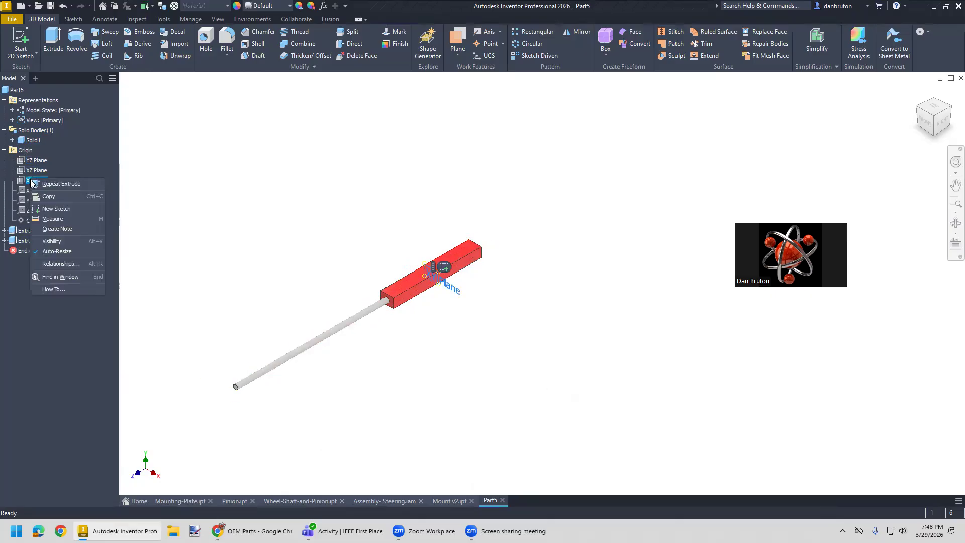
left_click(48, 241)
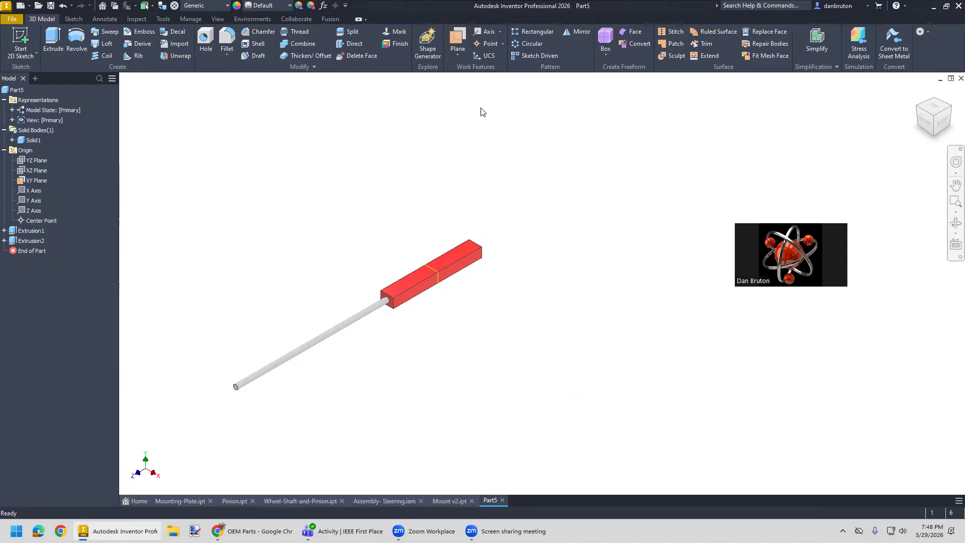
- Mirror the rod extrusion about the XY plane to add a matching rod on the bar's opposite end
left_click(575, 32)
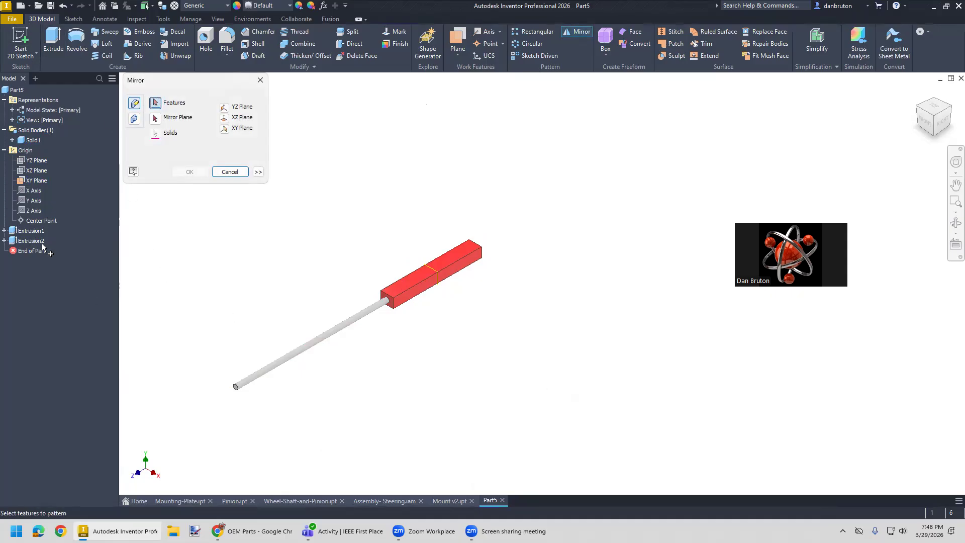
left_click(25, 241)
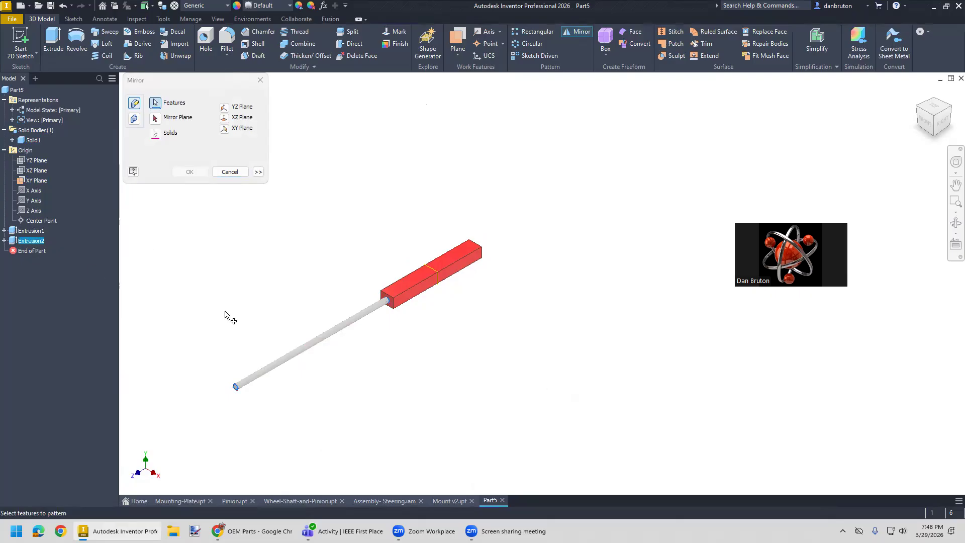
left_click(155, 118)
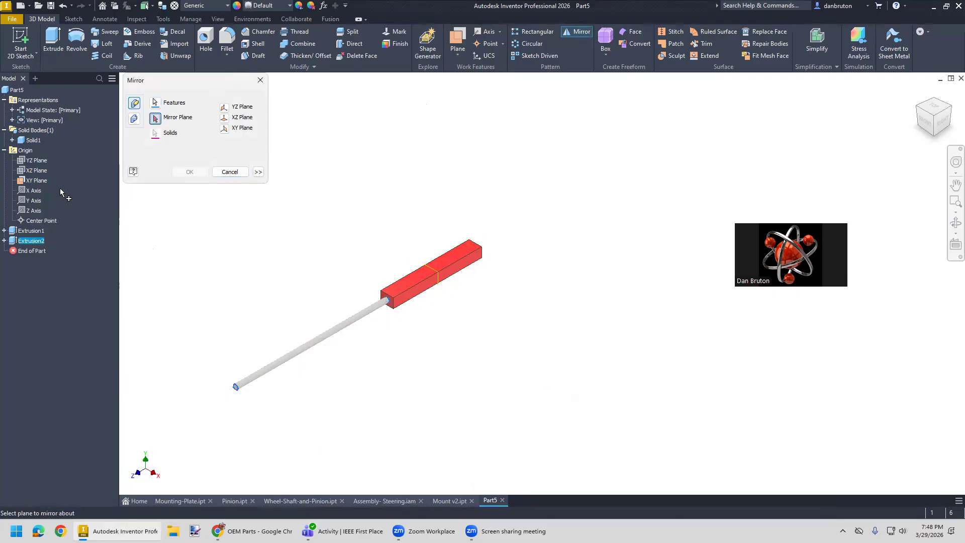
left_click(37, 181)
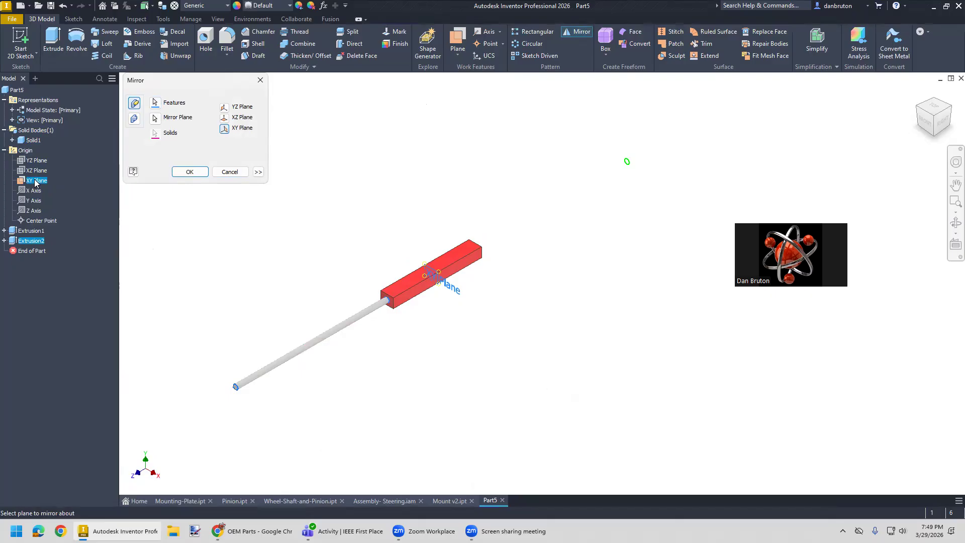
left_click(190, 172)
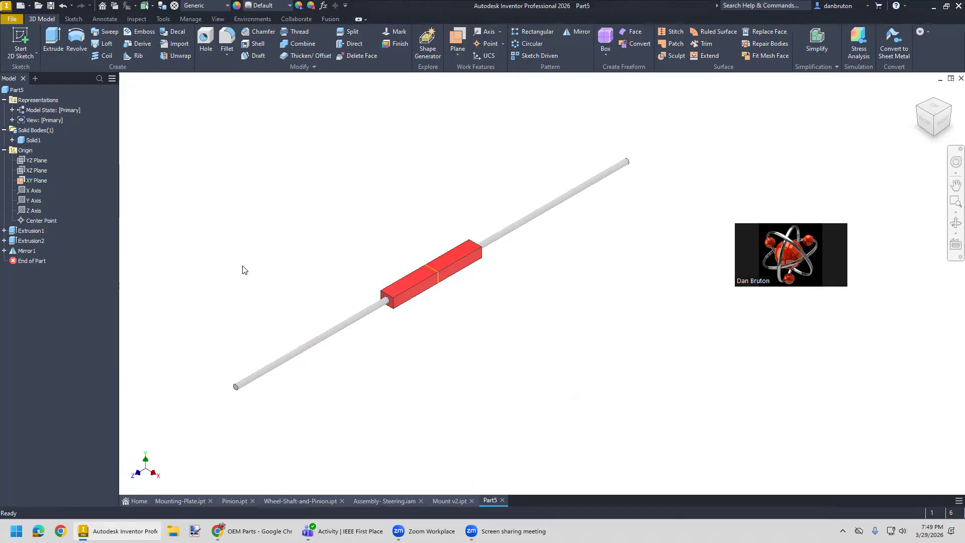
- Hide the origin XY plane of the rack part
left_click(941, 123)
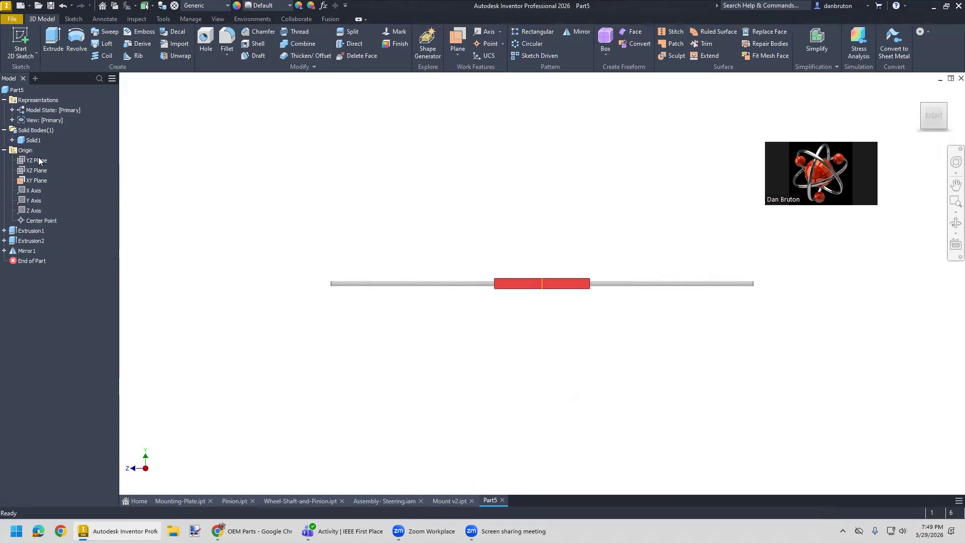
right_click(33, 181)
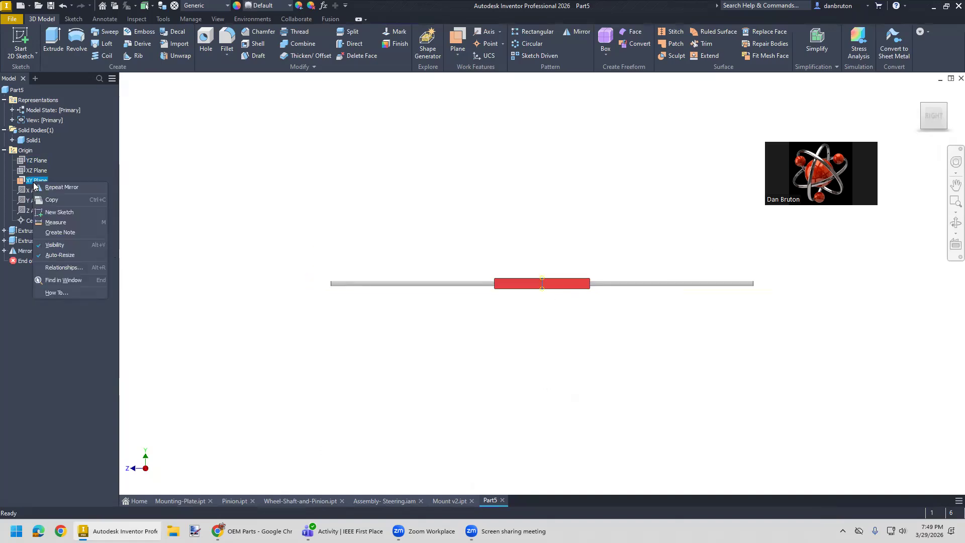
left_click(71, 244)
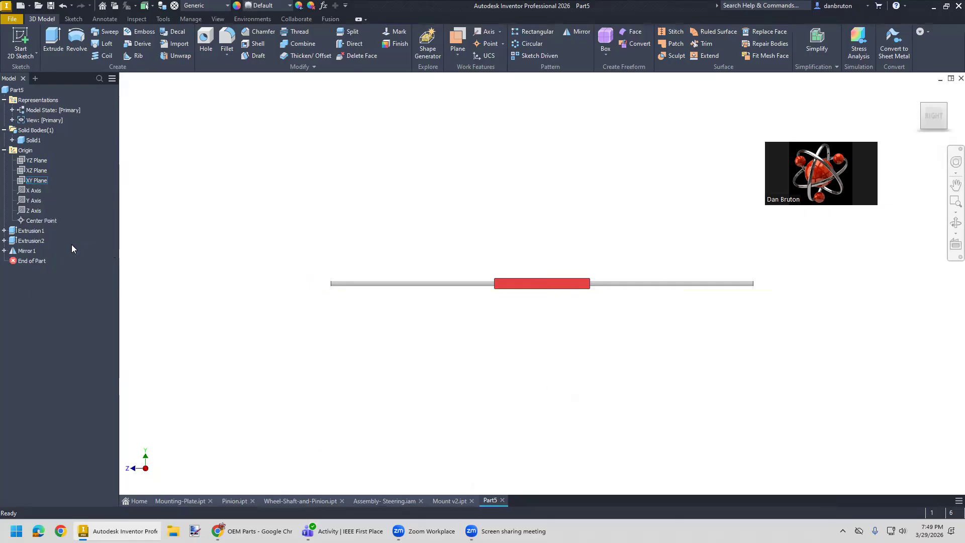
- Save the rack part as "Rack V2" in the Baja Steering folder
left_click(15, 20)
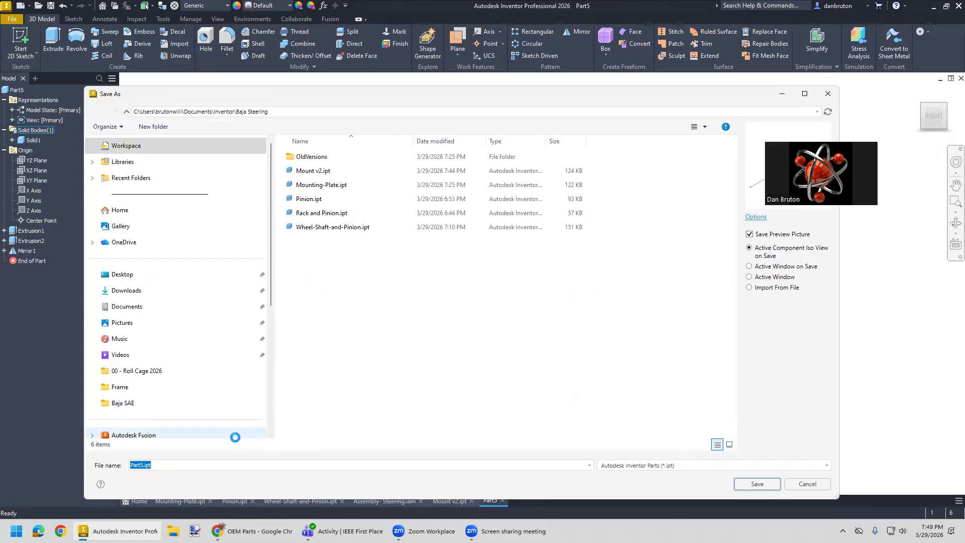
type("Rack V2")
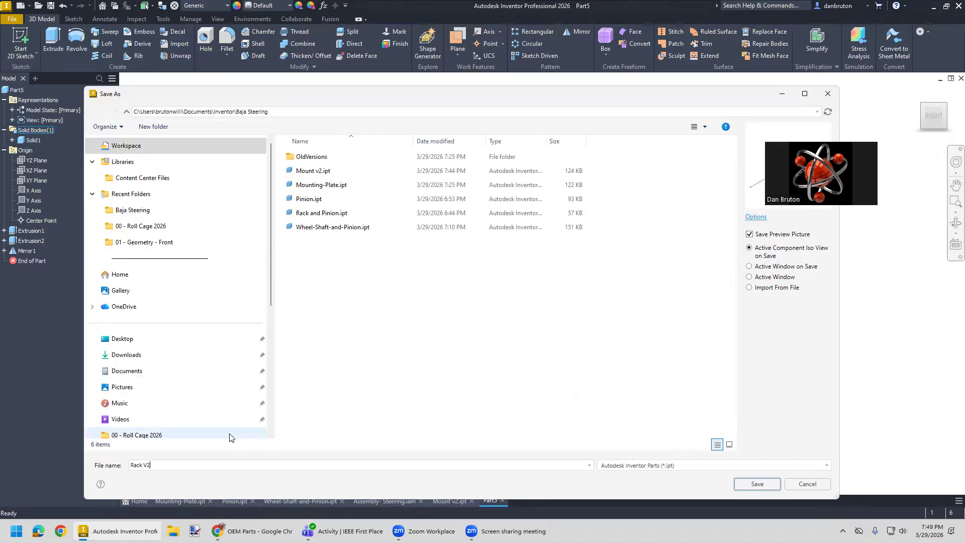
left_click(757, 483)
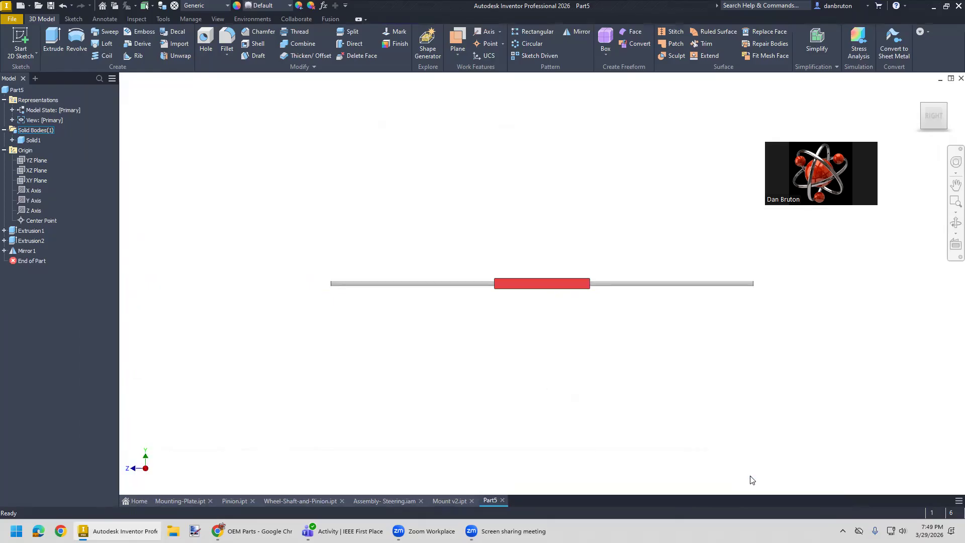
- Create a new inch assembly file from the English Standard (in).iam template
left_click(450, 499)
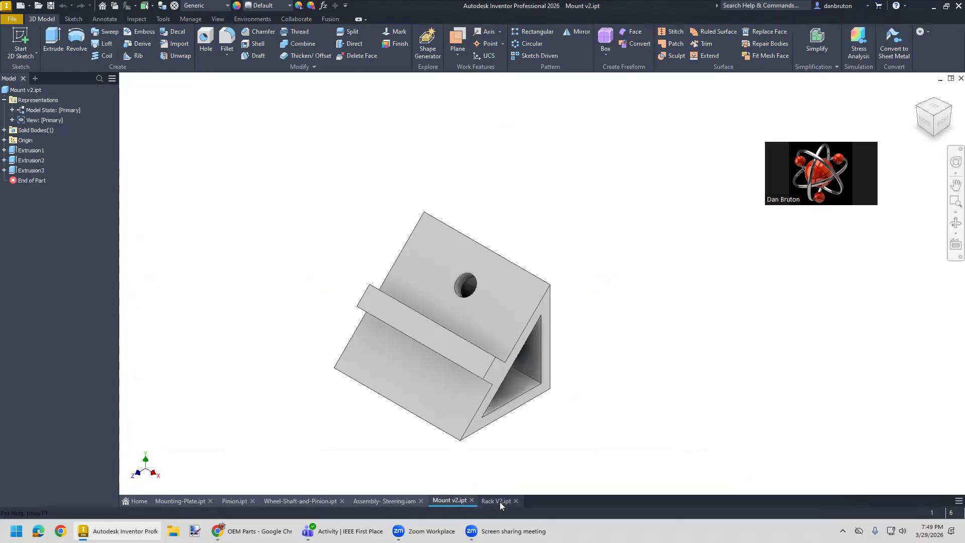
left_click(499, 501)
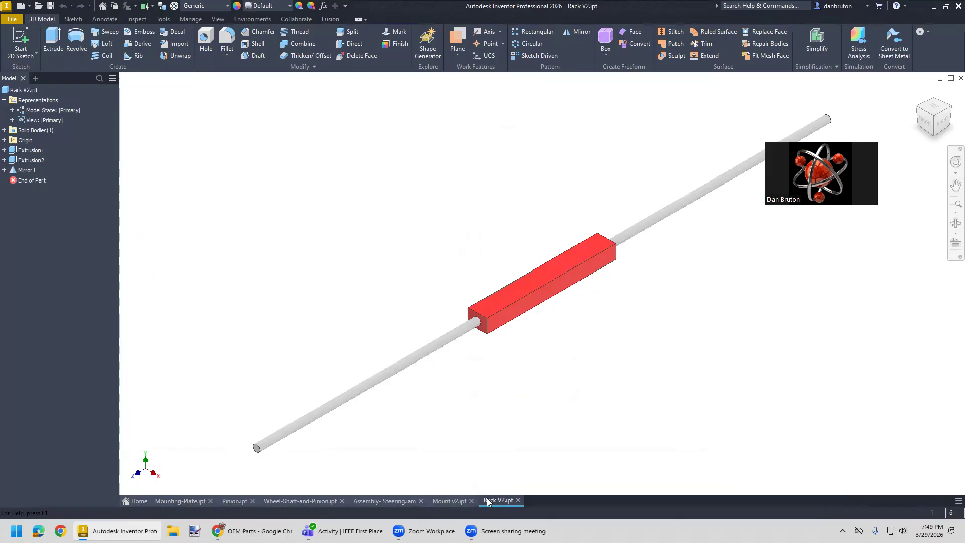
left_click(12, 18)
left_click(35, 58)
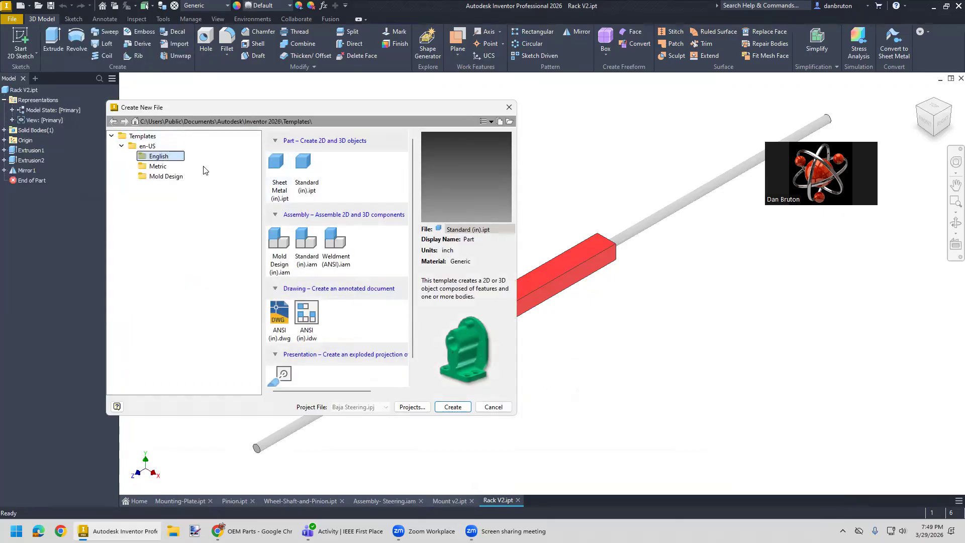
left_click(307, 246)
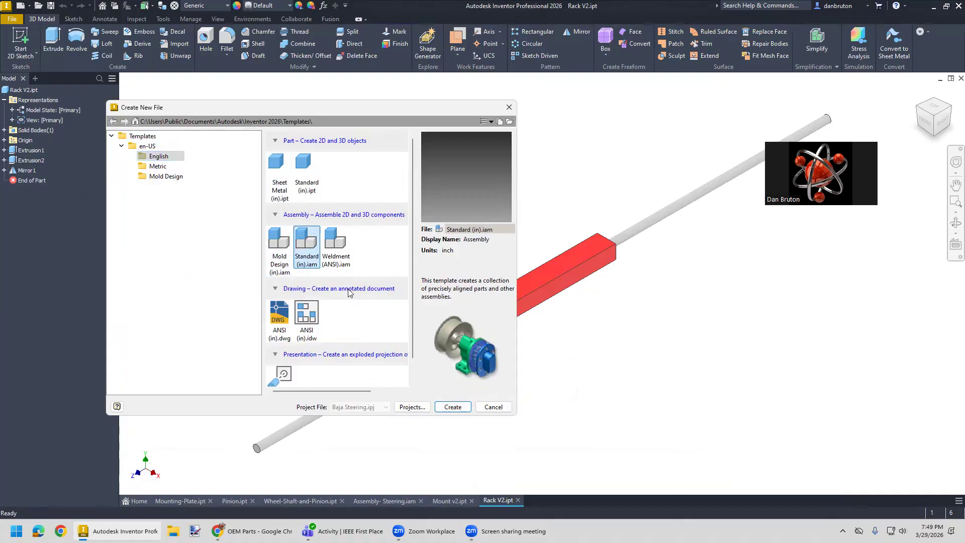
left_click(452, 407)
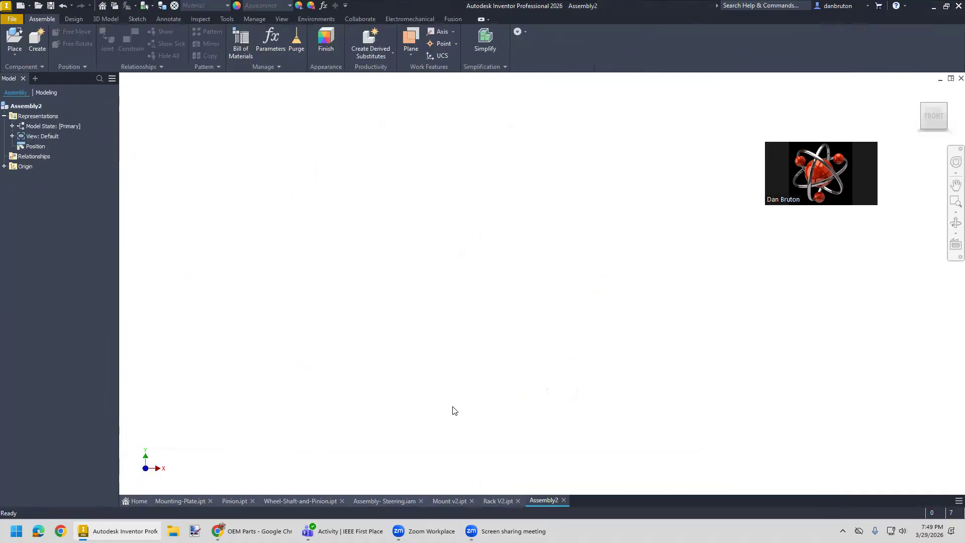
- Place one Mount v2.ipt in the new assembly, grounded at the origin
left_click(11, 37)
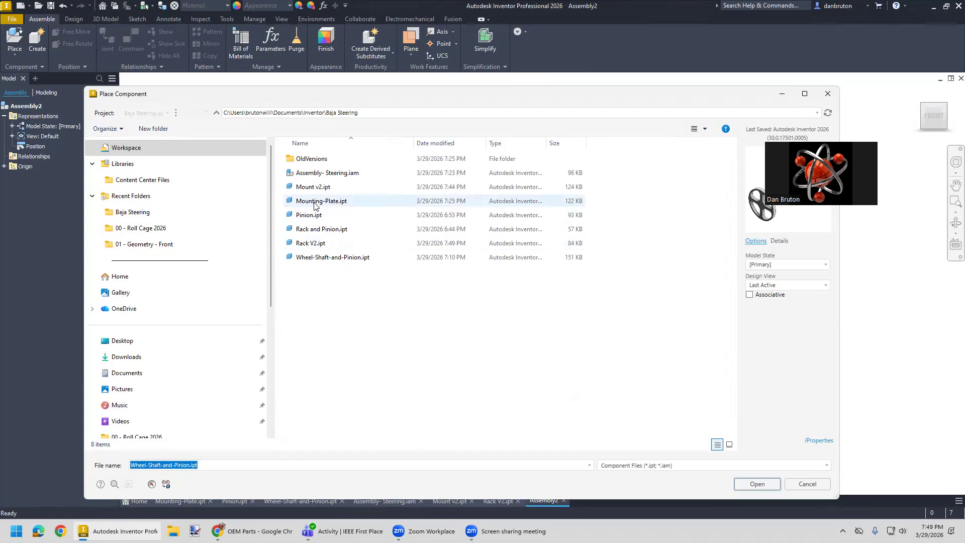
left_click(316, 187)
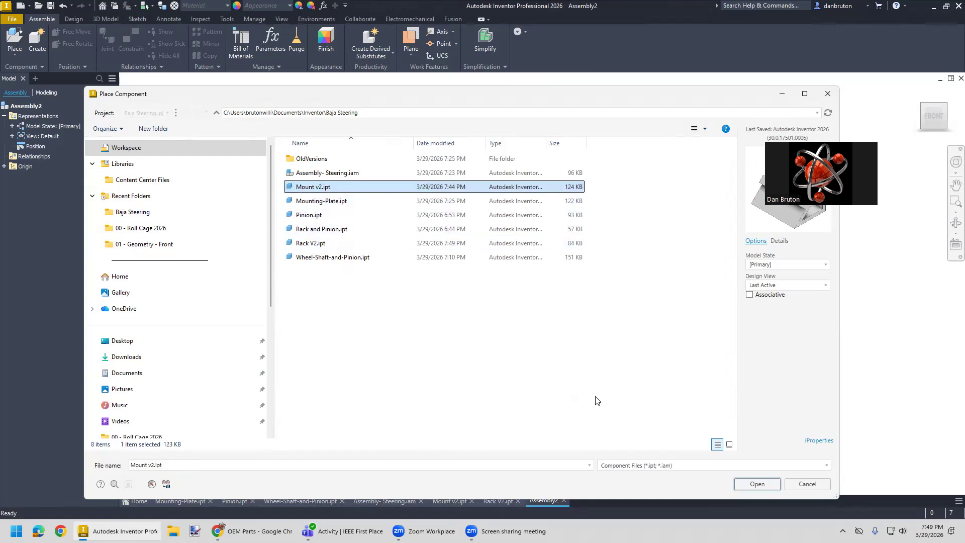
left_click(757, 484)
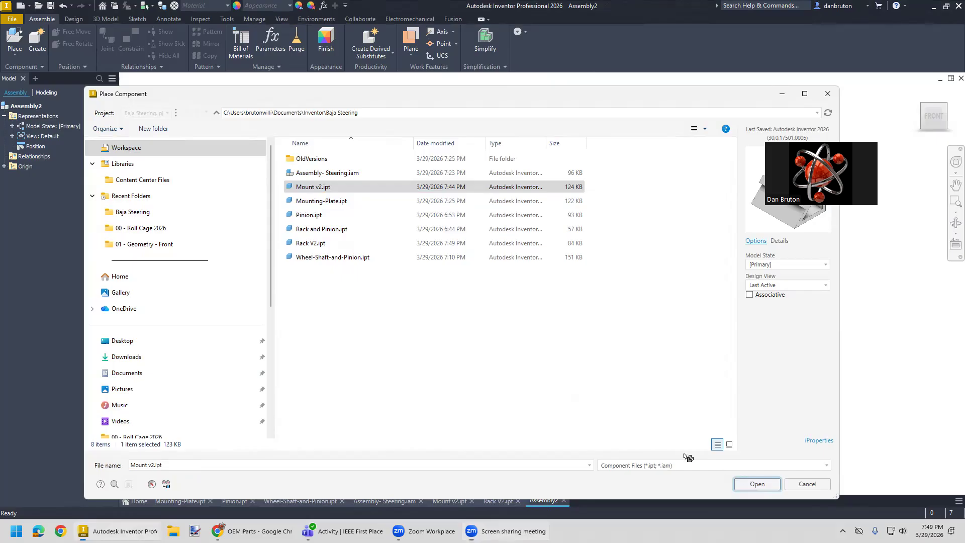
right_click(422, 318)
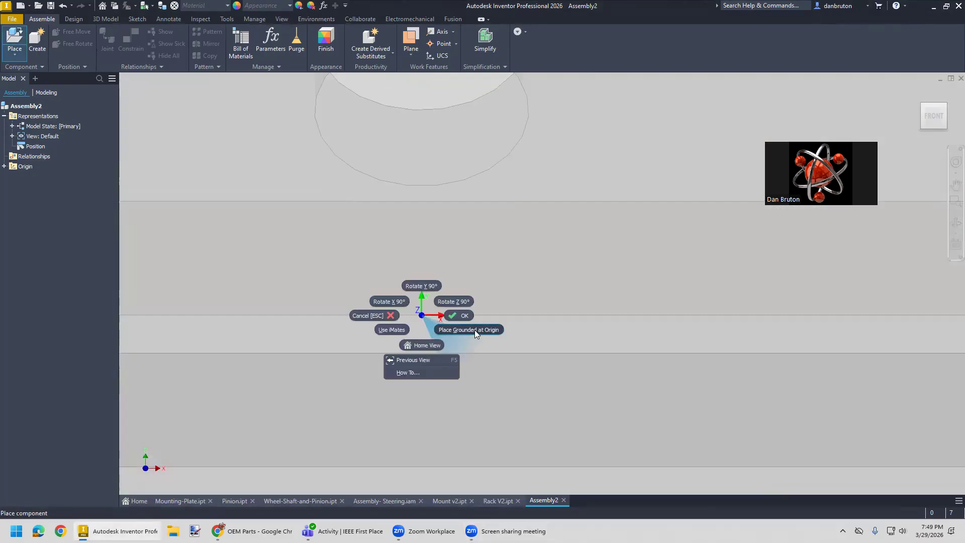
left_click(474, 330)
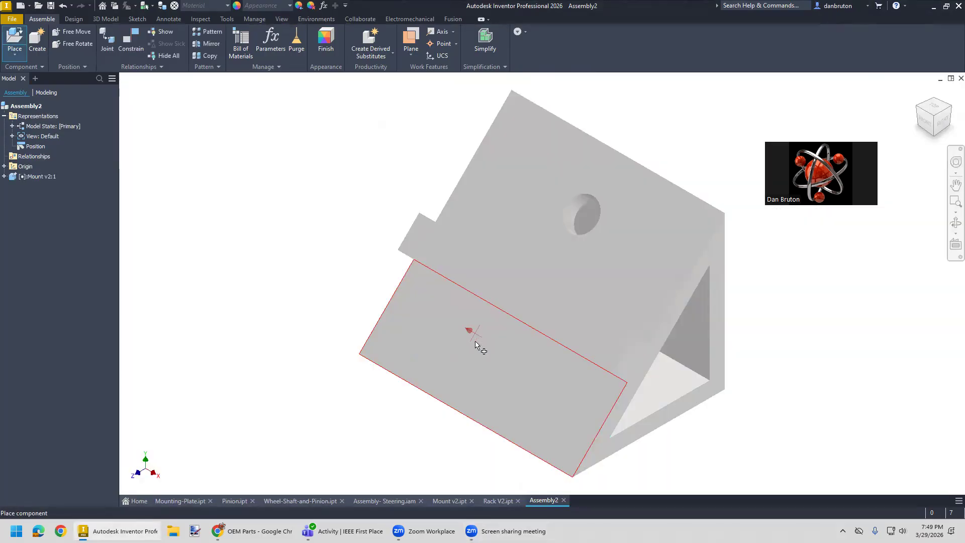
key("Escape")
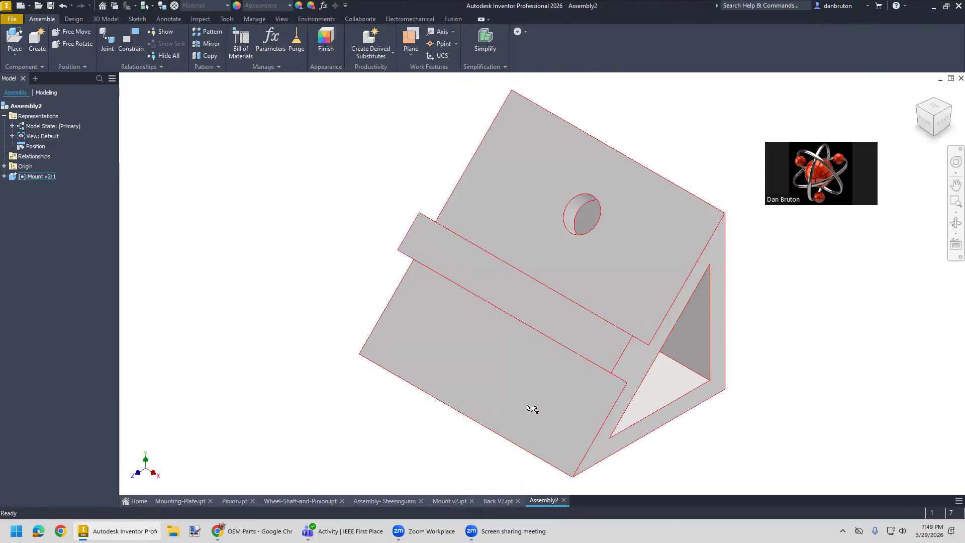
- Set the assembly's visual style to Shaded with Edges
scroll(575, 425, "down", 4)
middle_click_drag(650, 435, 552, 351)
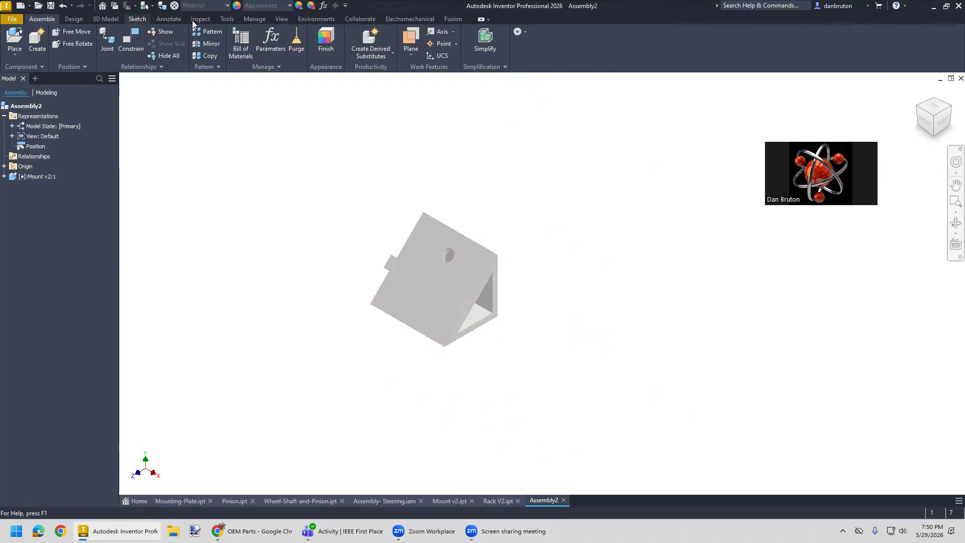
left_click(281, 19)
left_click(271, 41)
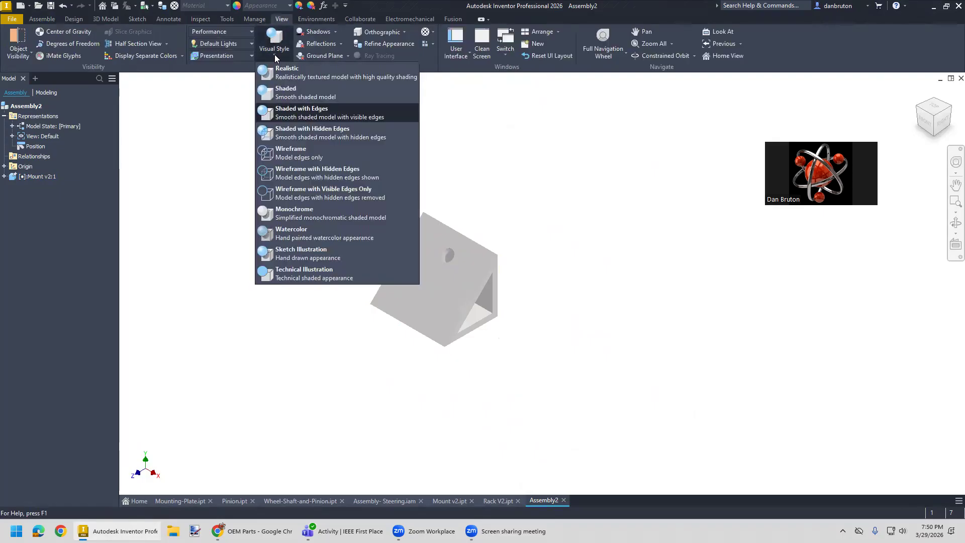
left_click(306, 115)
scroll(454, 432, "up", 5)
scroll(457, 420, "down", 6)
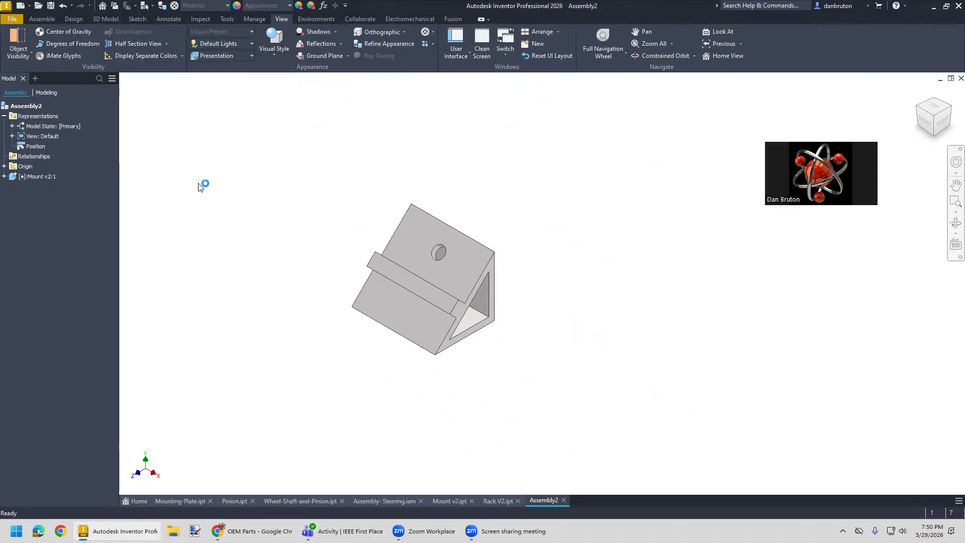
- Place one Rack V2.ipt in front of the mount, rotated 90° about the Y axis
left_click(43, 19)
left_click(17, 41)
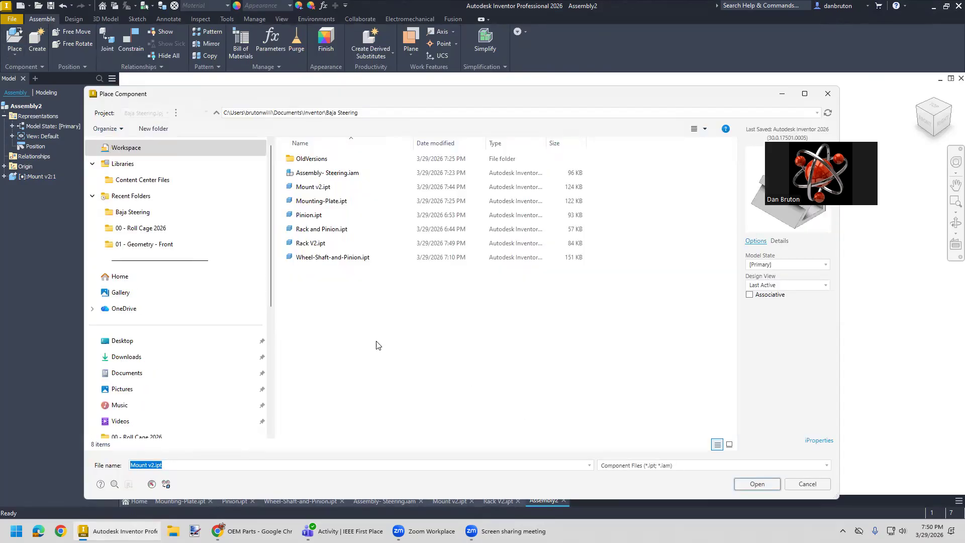
left_click(304, 245)
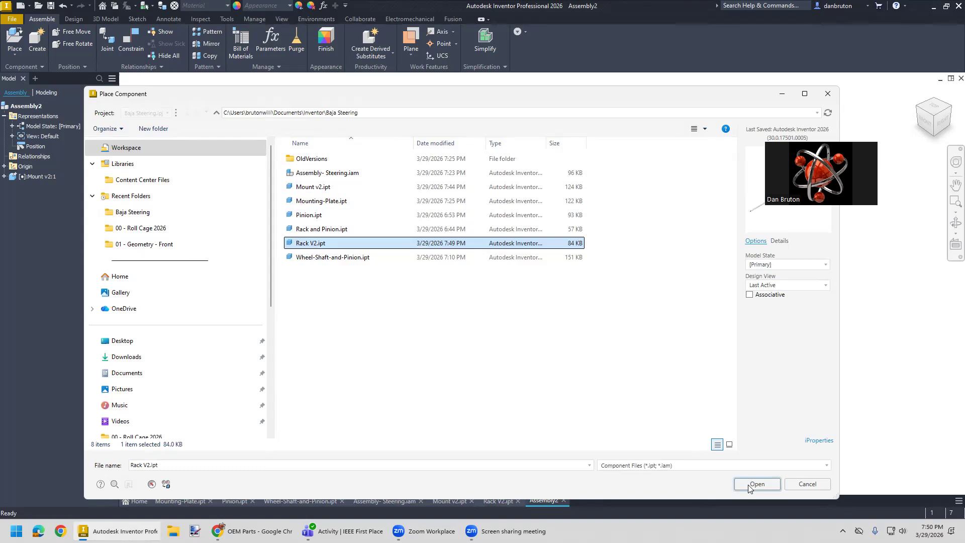
left_click(756, 484)
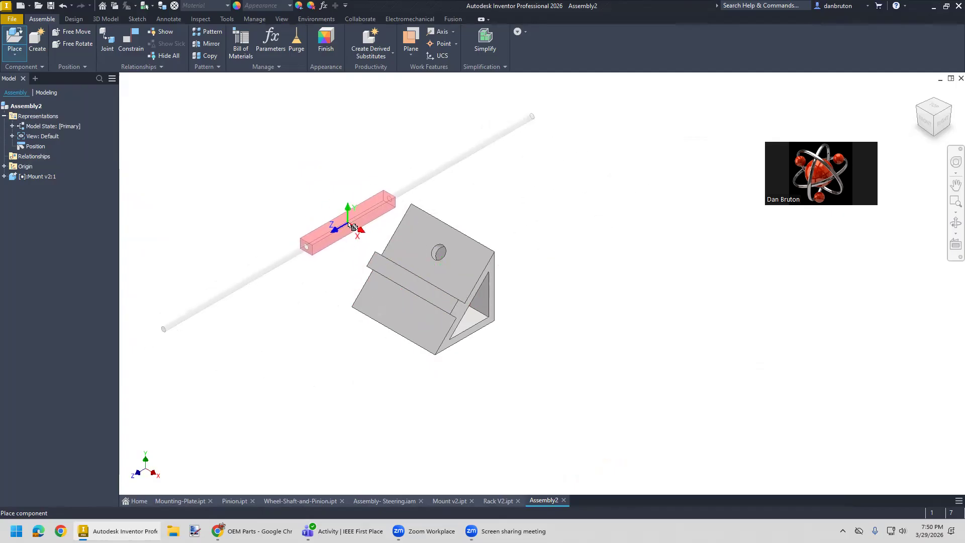
right_click(347, 223)
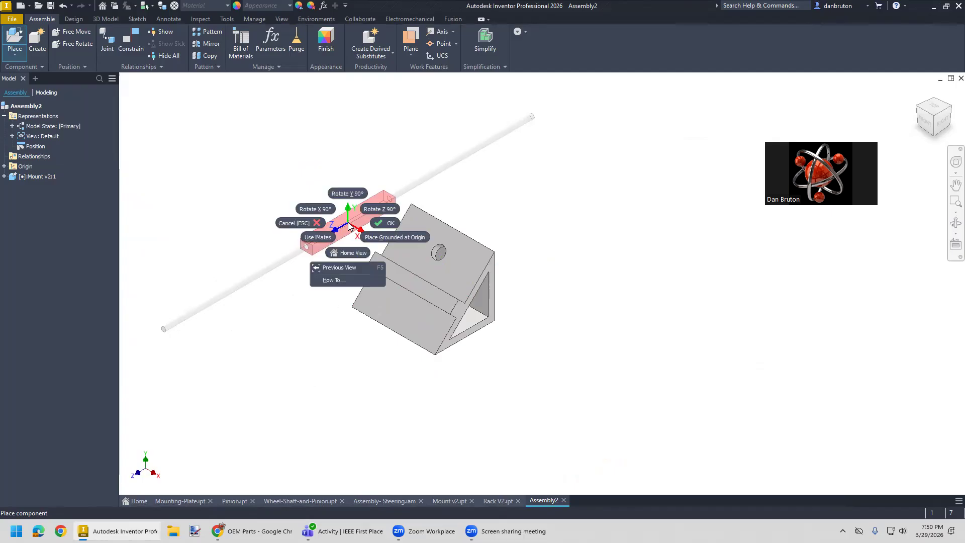
left_click(350, 193)
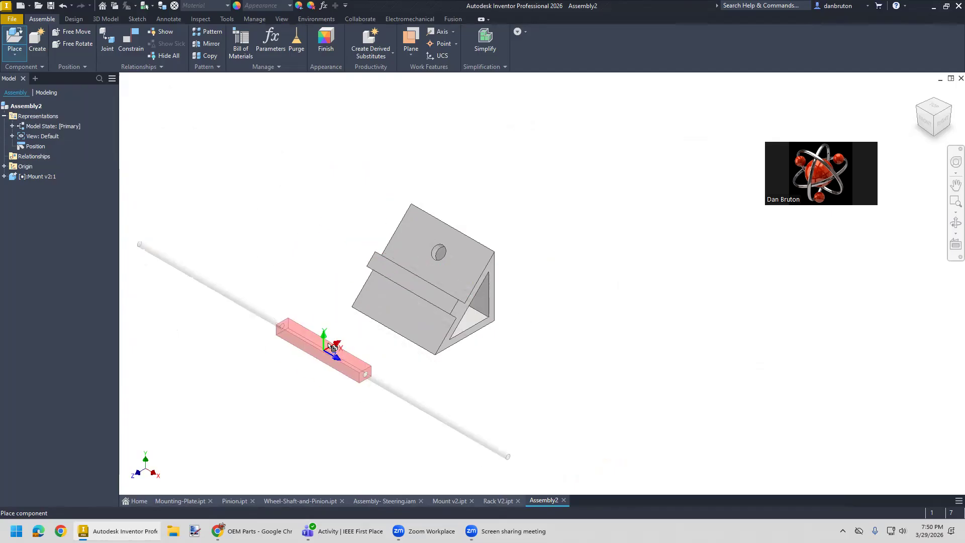
left_click(343, 329)
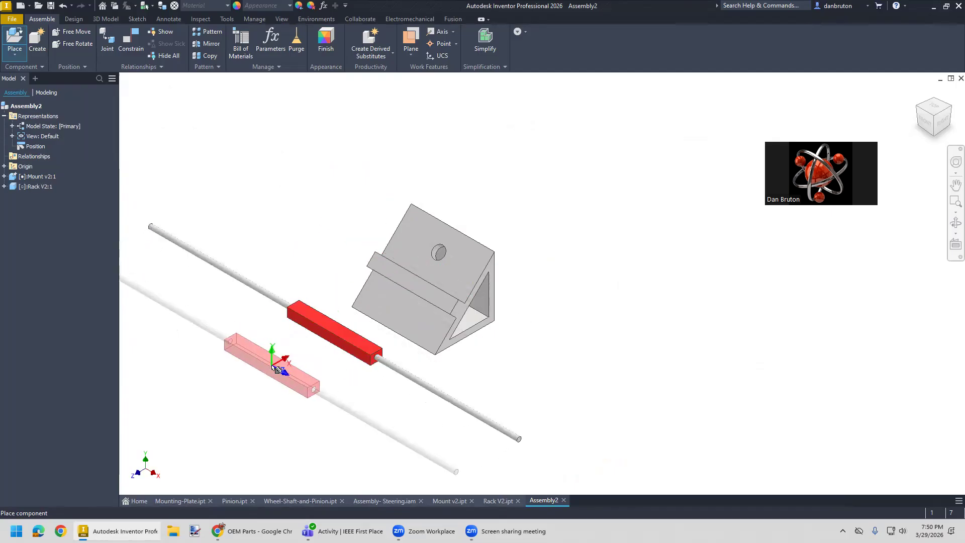
key("Escape")
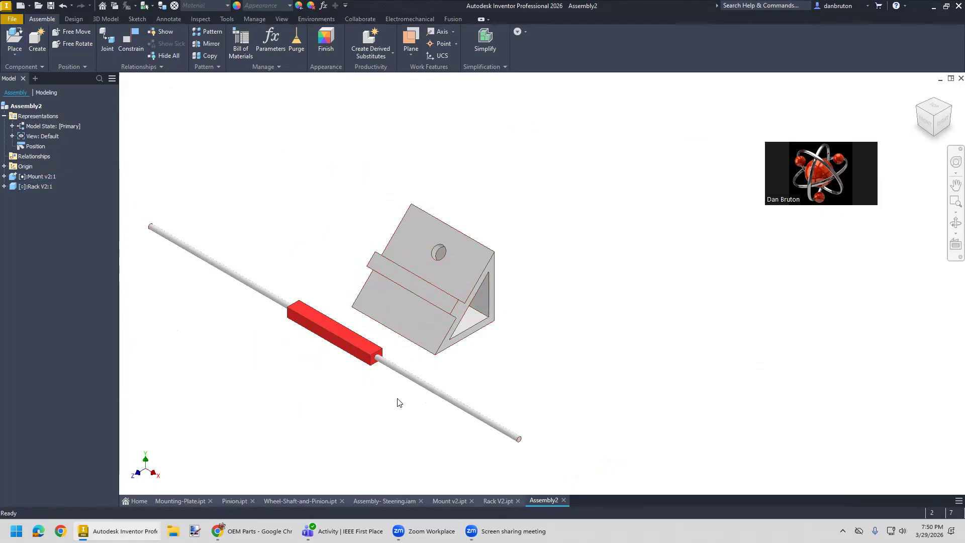
- Mate the rack block's underside to the mount's upper sloped face with a 0.000 in offset
left_click(142, 51)
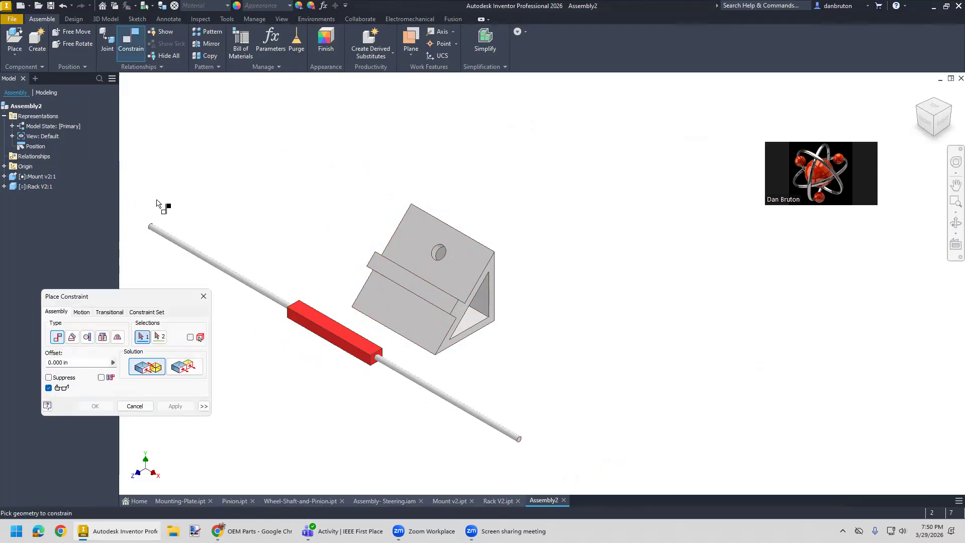
left_click_drag(149, 296, 268, 114)
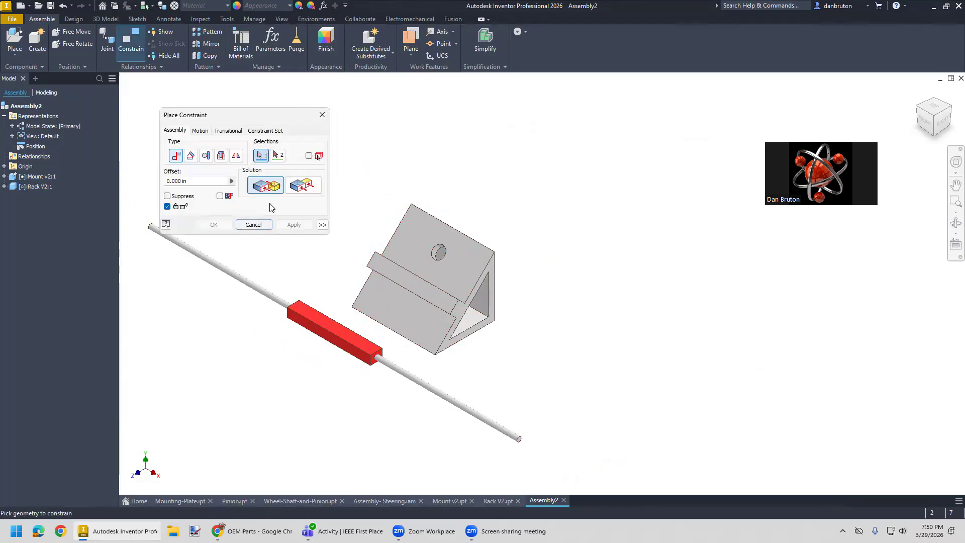
middle_click_drag(394, 409, 395, 352, "shift")
left_click(343, 275)
middle_click_drag(345, 347, 377, 395, "shift")
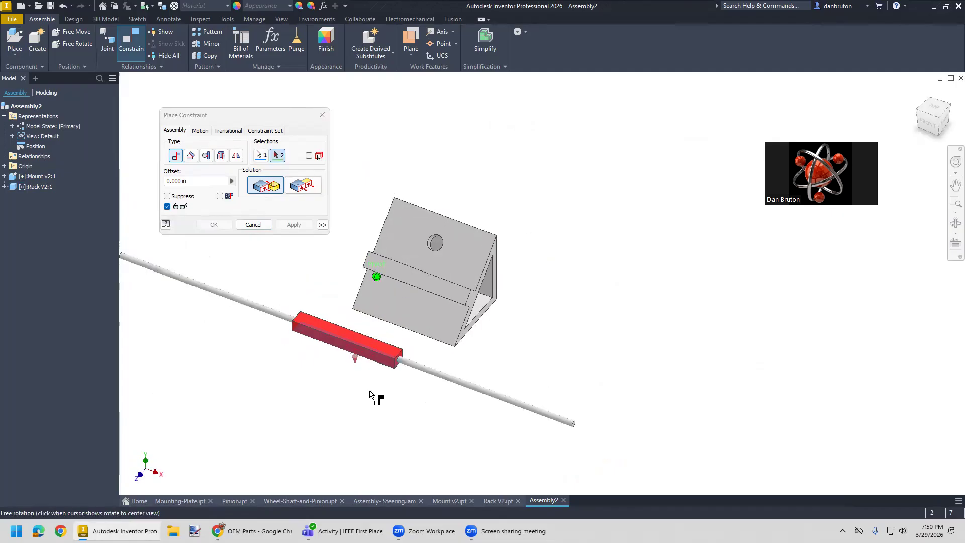
left_click(449, 266)
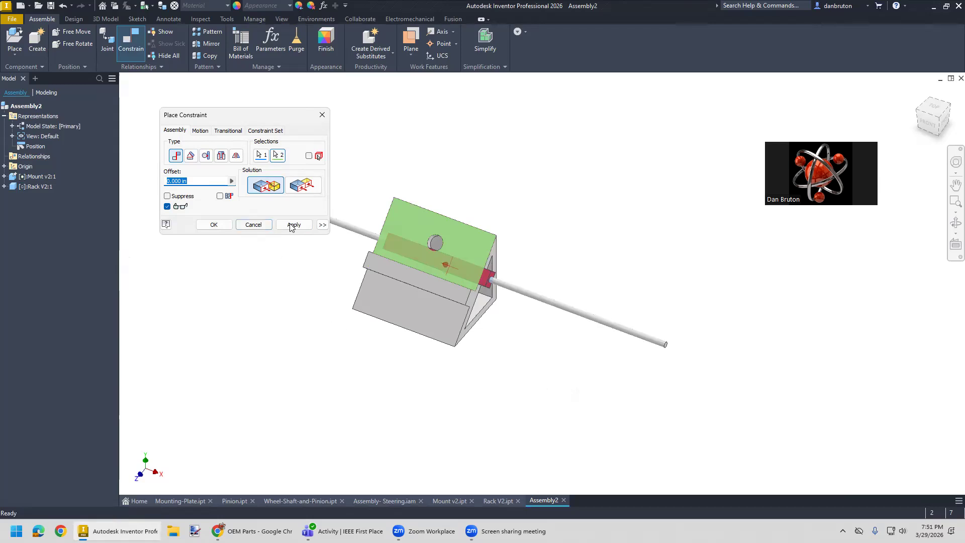
left_click(213, 224)
- Move the rack across the mount's sloped face to check its remaining freedom from the side
middle_click_drag(501, 385, 384, 356, "shift")
mouse_move(449, 267)
left_mouse_down()
mouse_move(457, 266)
mouse_move(392, 227)
mouse_move(412, 281)
mouse_move(442, 271)
mouse_move(394, 296)
mouse_move(445, 241)
mouse_move(455, 259)
left_mouse_up()
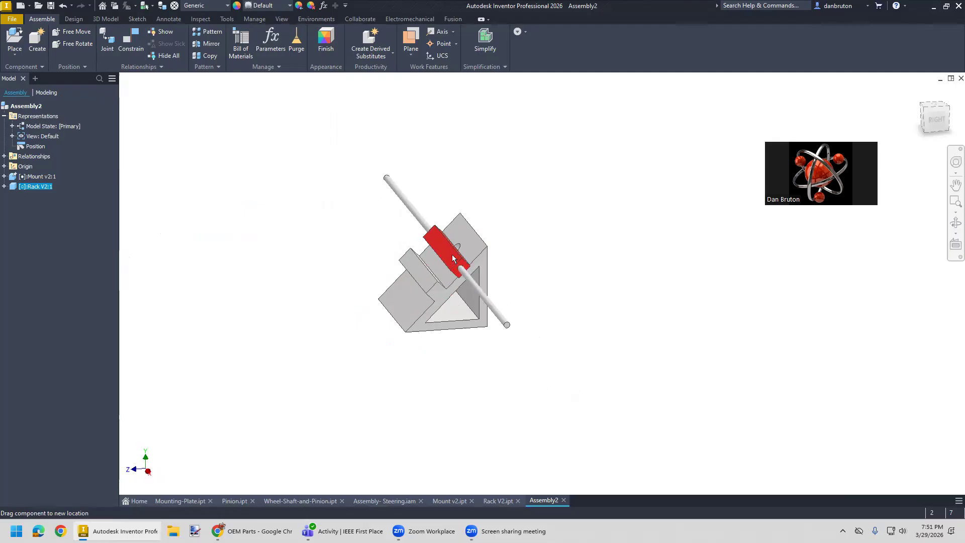
middle_click_drag(435, 391, 445, 297, "shift")
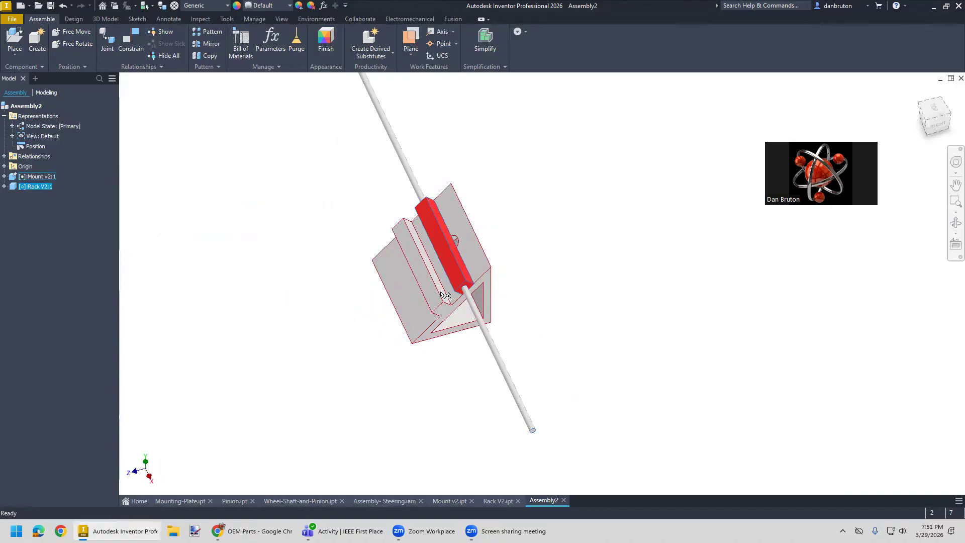
scroll(395, 345, "down", 3)
scroll(397, 346, "up", 3)
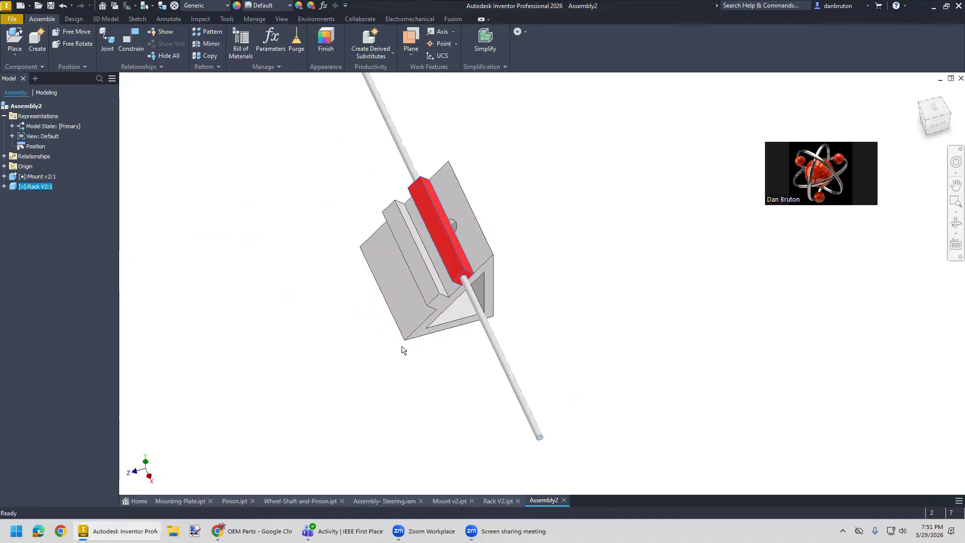
middle_click_drag(340, 341, 299, 381)
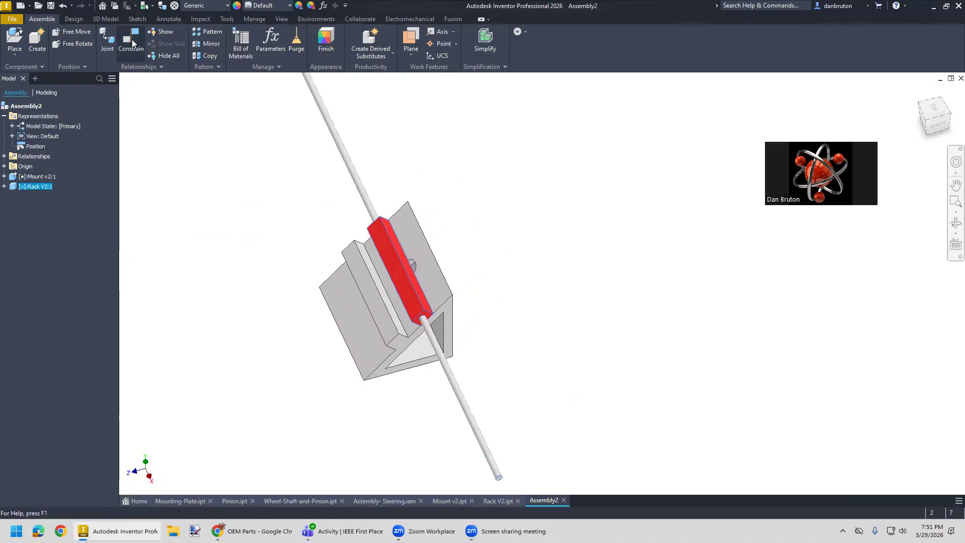
- Add a Slider joint with a 0.000 in gap between the rack block's end edge and the end edge of the mount's ledge
left_click(107, 45)
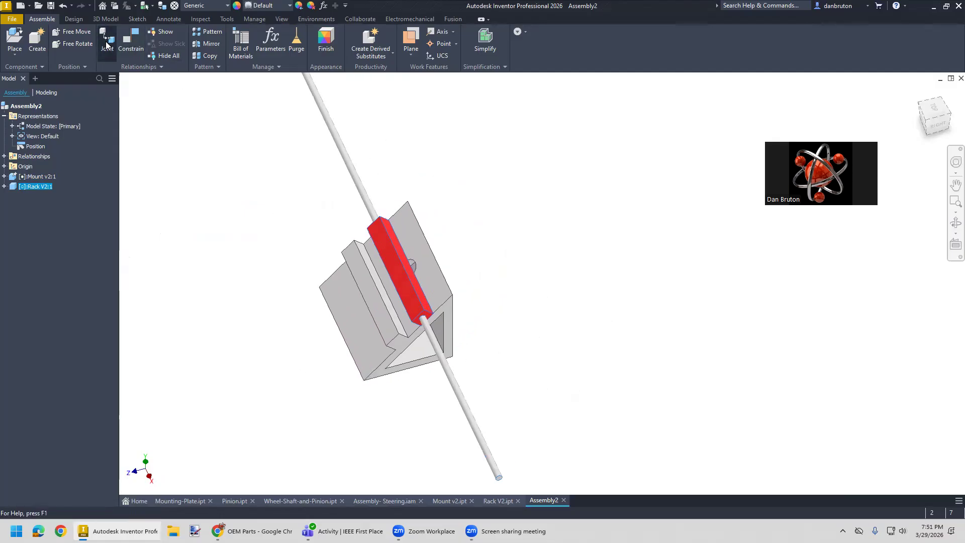
left_click(214, 128)
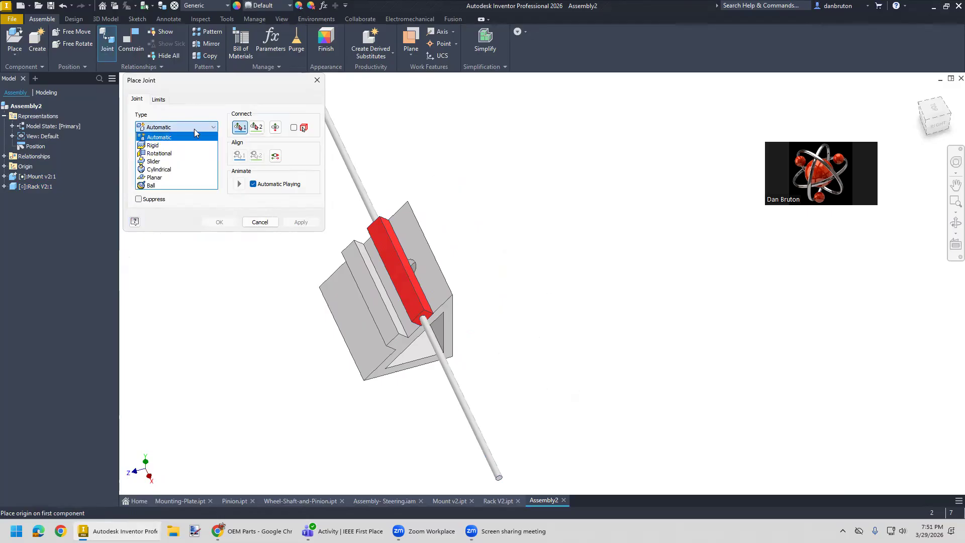
left_click(174, 161)
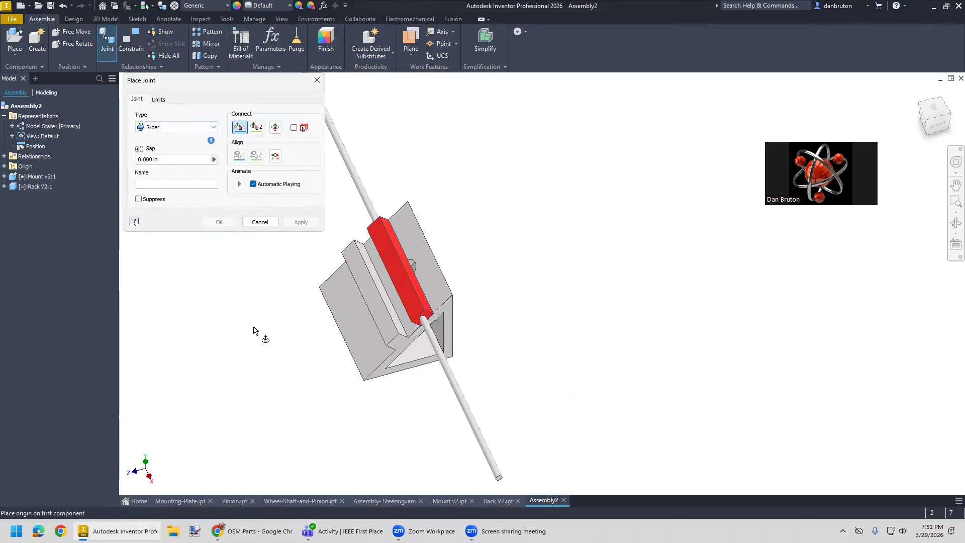
middle_click_drag(270, 390, 364, 416, "shift")
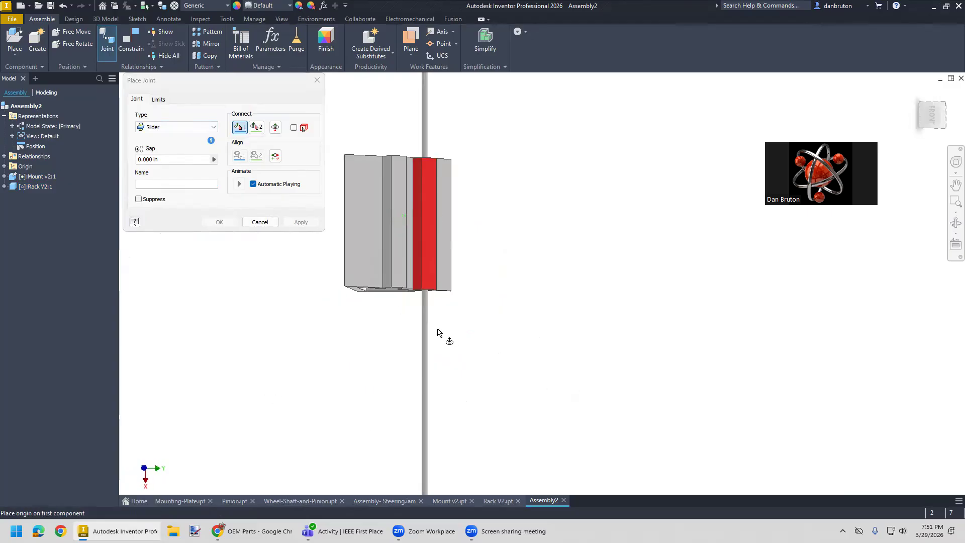
scroll(433, 319, "up", 4)
left_click(402, 264)
middle_click_drag(437, 369, 282, 351, "shift")
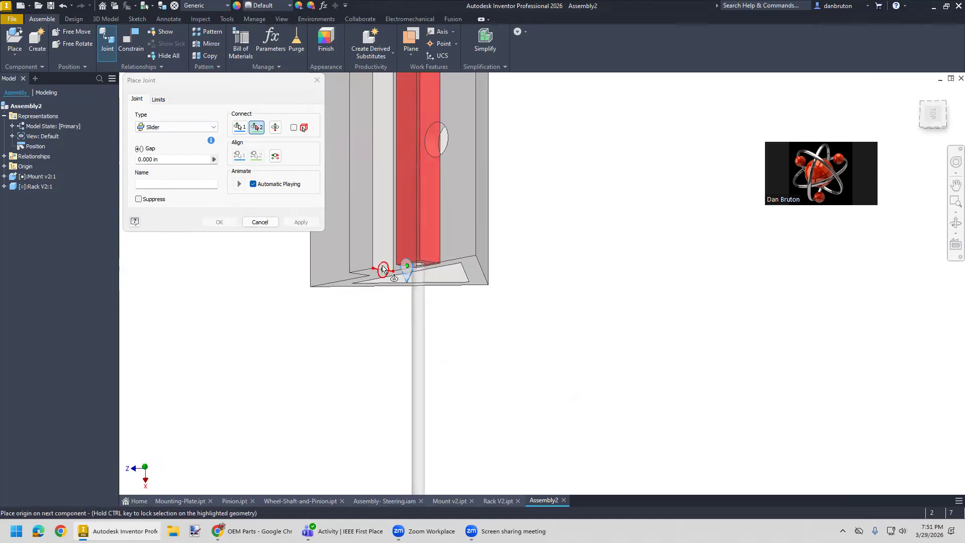
left_click(382, 247)
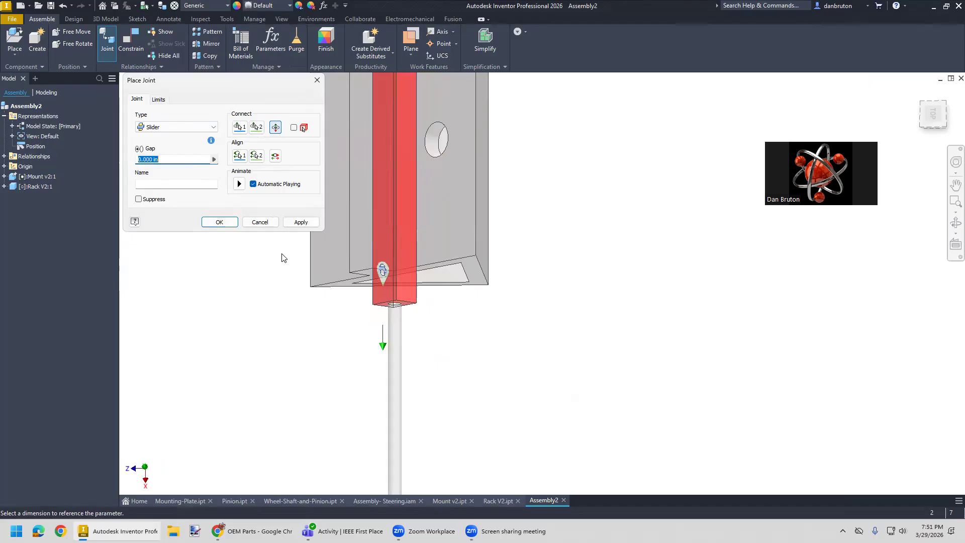
left_click(300, 222)
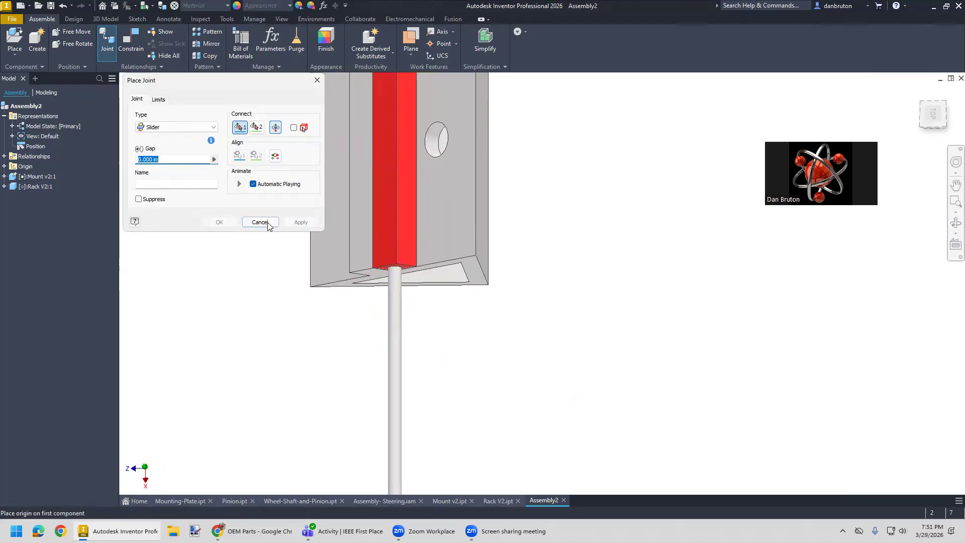
left_click(274, 225)
- Slide the rack back and forth along the mount's ledge to test the slider joint
left_click_drag(923, 98, 645, 321)
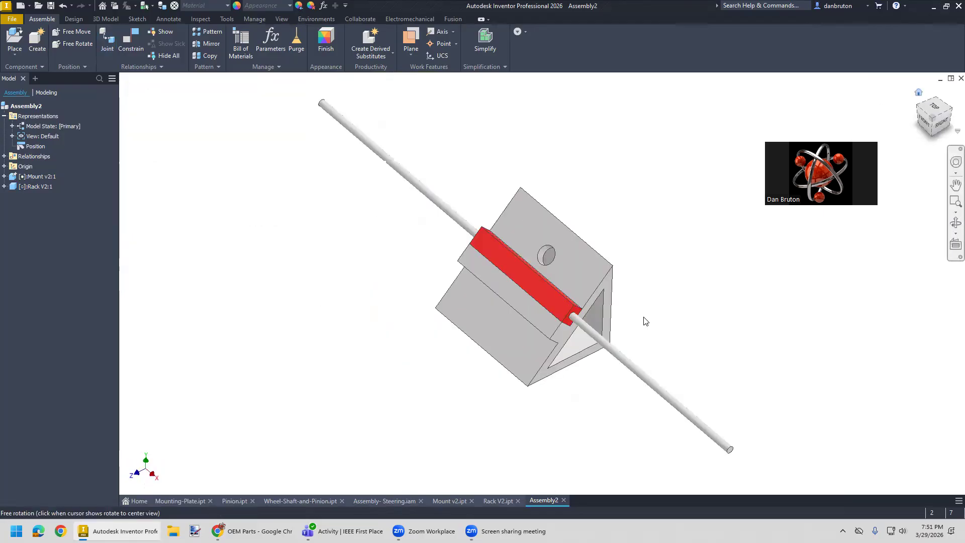
mouse_move(495, 252)
left_mouse_down()
mouse_move(456, 255)
mouse_move(557, 307)
mouse_move(455, 252)
mouse_move(505, 268)
mouse_move(568, 248)
mouse_move(505, 249)
mouse_move(568, 267)
mouse_move(483, 244)
mouse_move(533, 287)
mouse_move(484, 238)
mouse_move(533, 289)
mouse_move(513, 260)
mouse_move(553, 281)
mouse_move(499, 253)
left_mouse_up()
left_click_drag(492, 247, 491, 257)
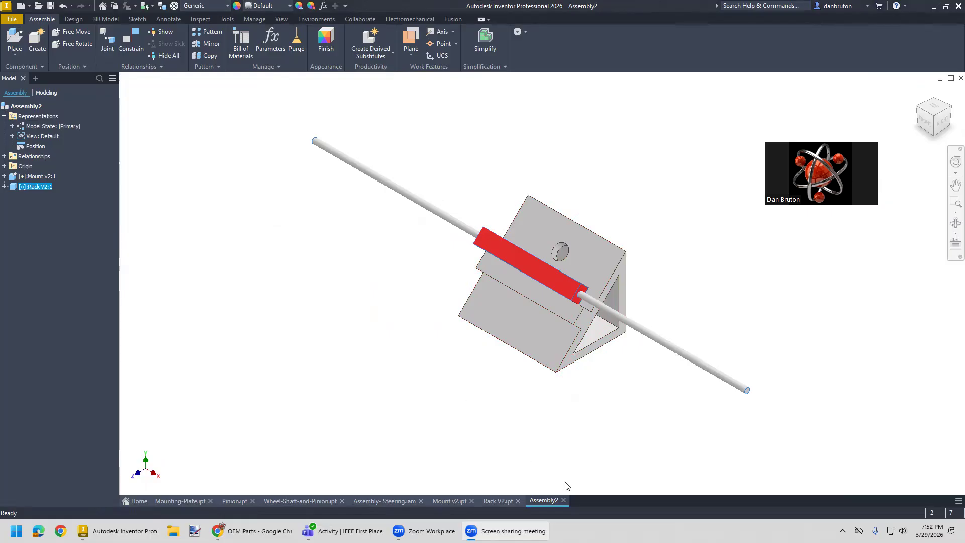
- Switch to Chrome to examine the Polaris power steering schematic, and return to the Inventor assembly
left_click(251, 531)
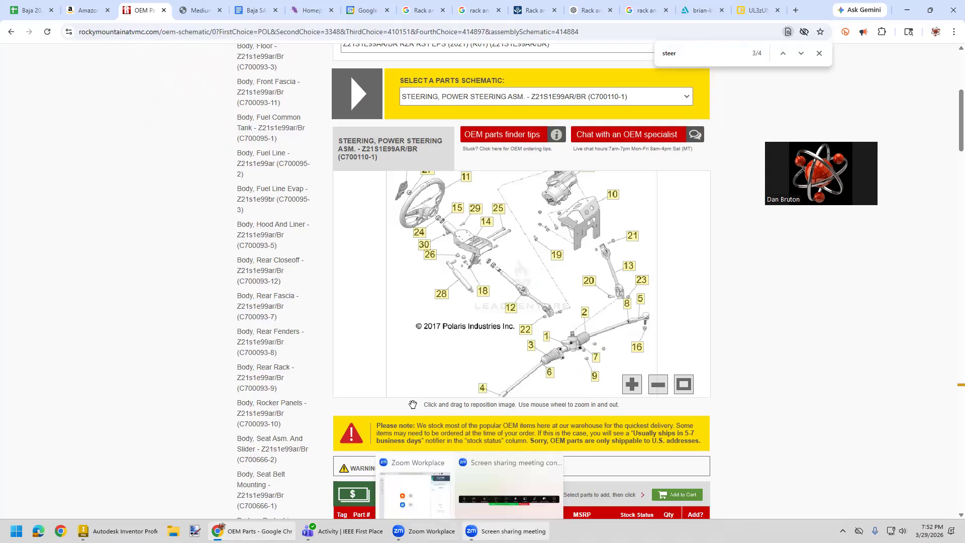
mouse_move(116, 531)
left_click(118, 479)
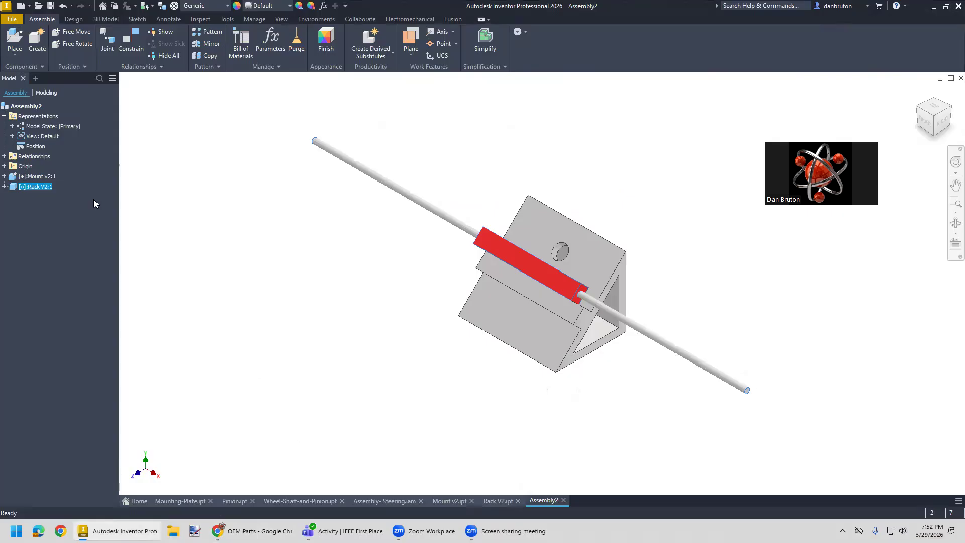
- Save the assembly as "Assembly-for-Steering-V2.iam" in the Baja Steering folder
left_click(12, 19)
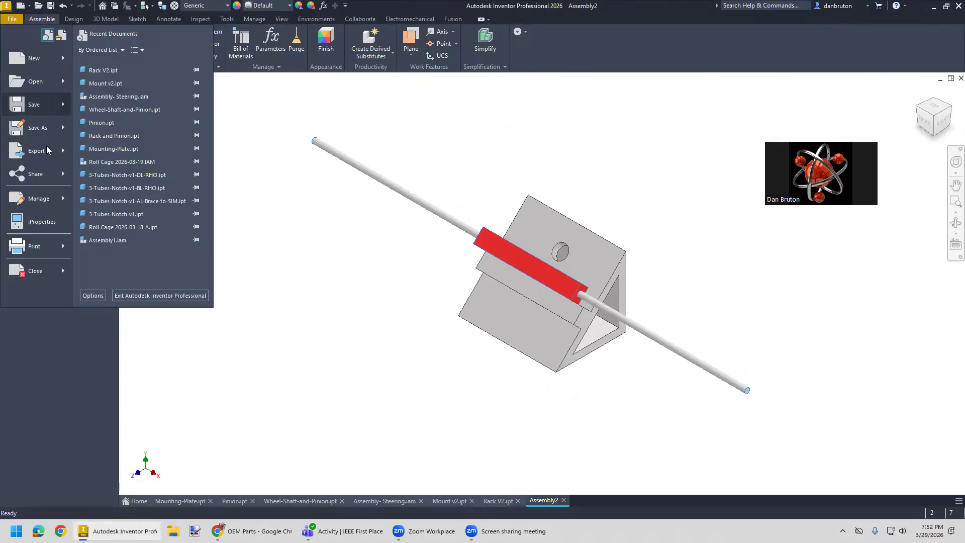
left_click(39, 128)
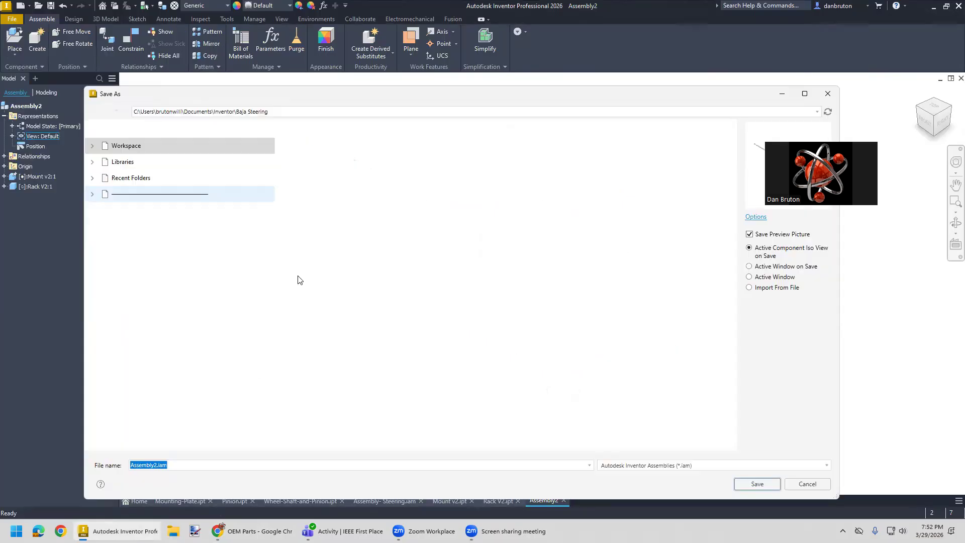
left_click(156, 466)
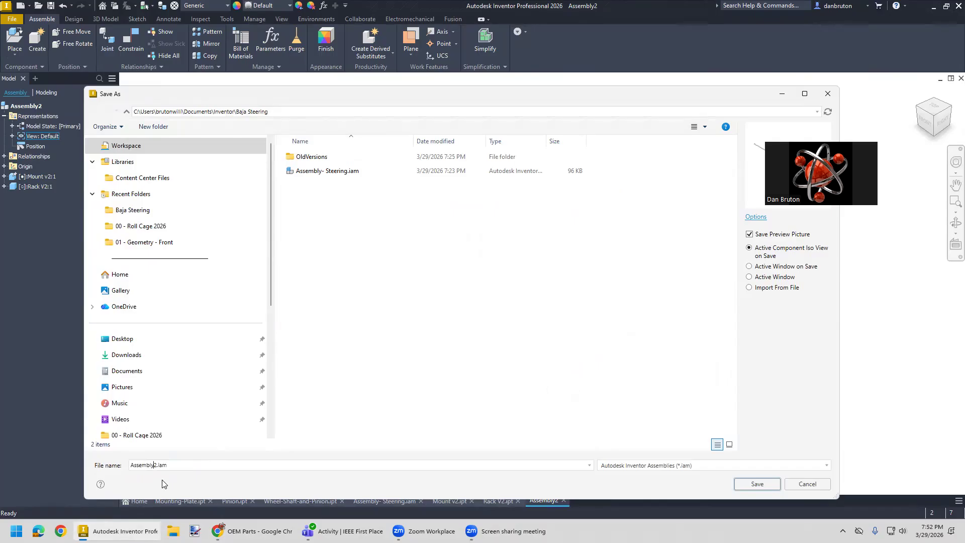
type("-for-Steering-V")
left_click(756, 484)
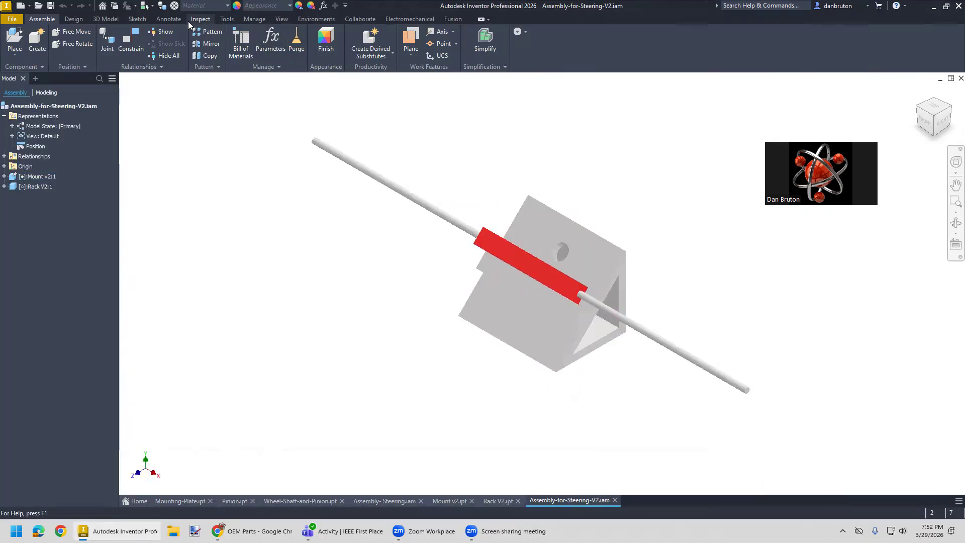
- Restore the Shaded with Edges visual style and slide the rack slightly along the mount
left_click(281, 19)
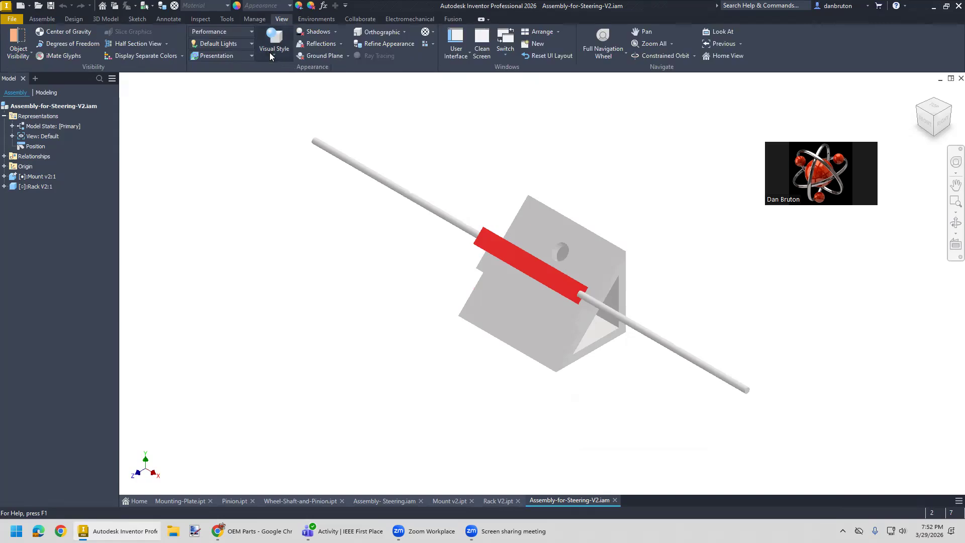
left_click(274, 40)
left_click(296, 113)
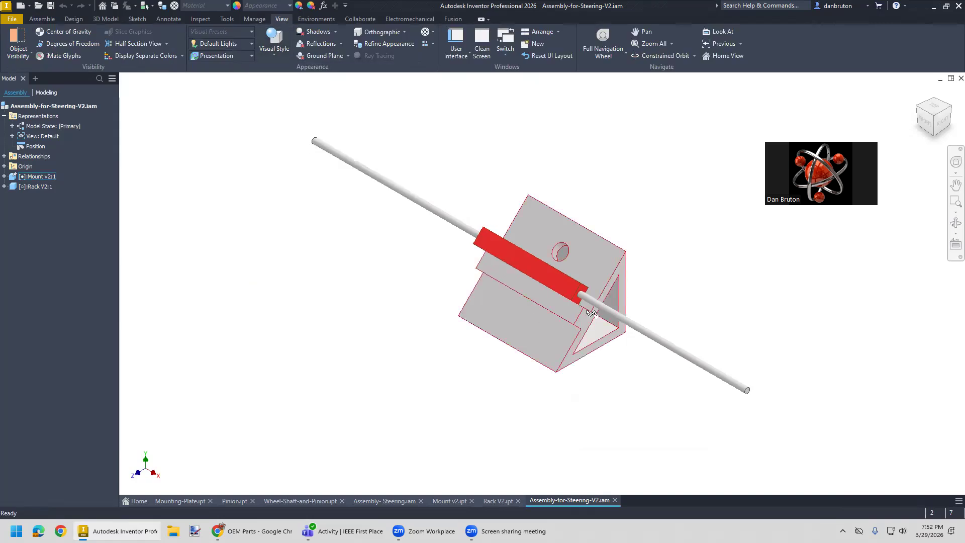
mouse_move(592, 305)
left_mouse_down()
mouse_move(613, 320)
mouse_move(592, 309)
mouse_move(604, 316)
left_mouse_up()
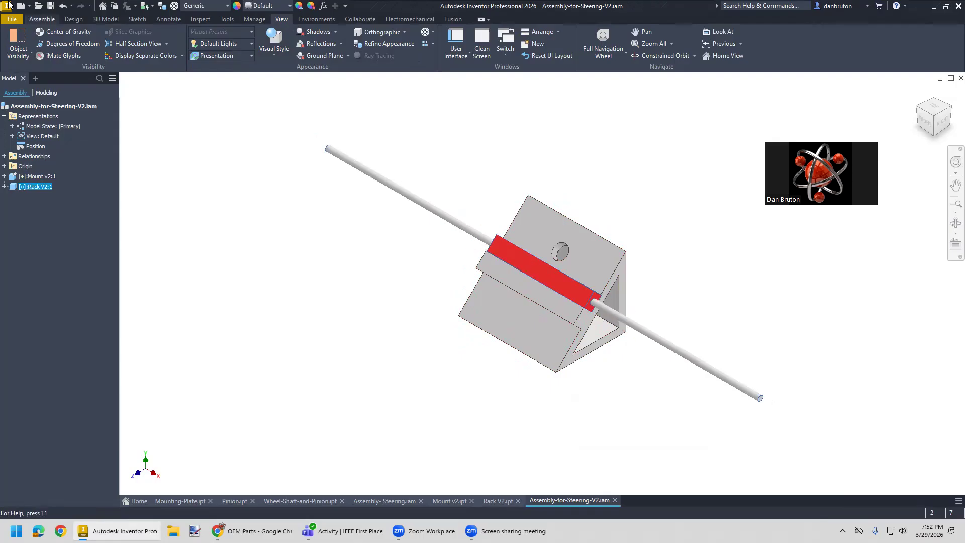
- Create a new part from the English Standard (in).ipt template and start a 2D sketch on the XZ plane
left_click(13, 19)
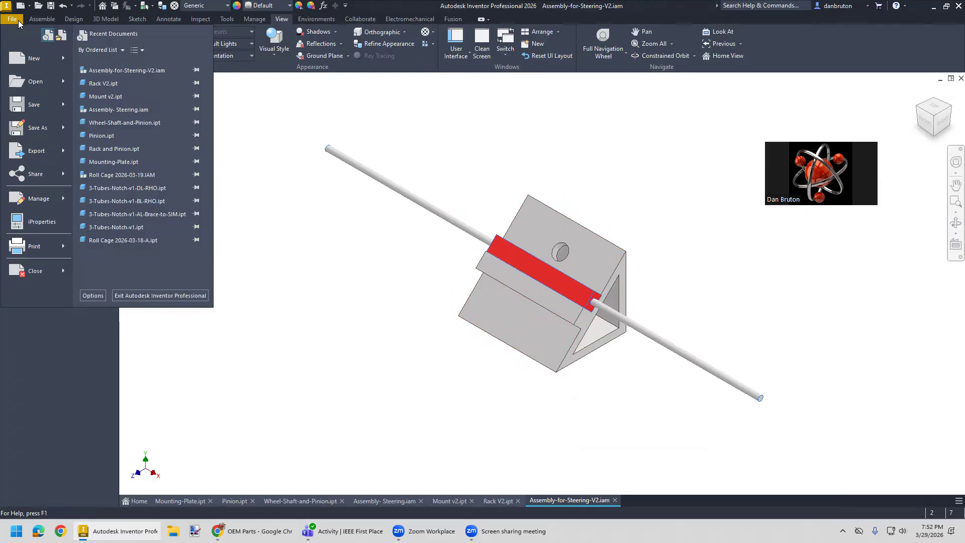
mouse_move(23, 55)
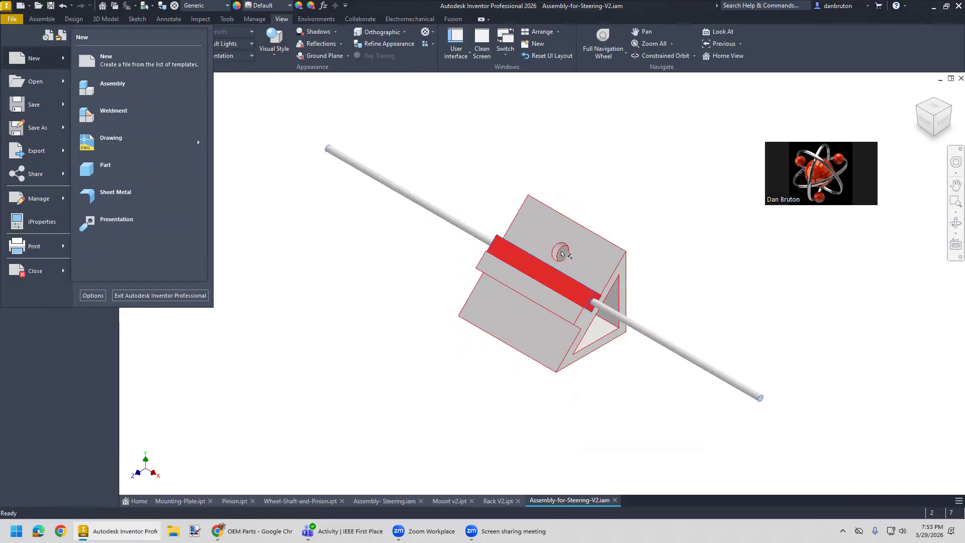
left_click(118, 67)
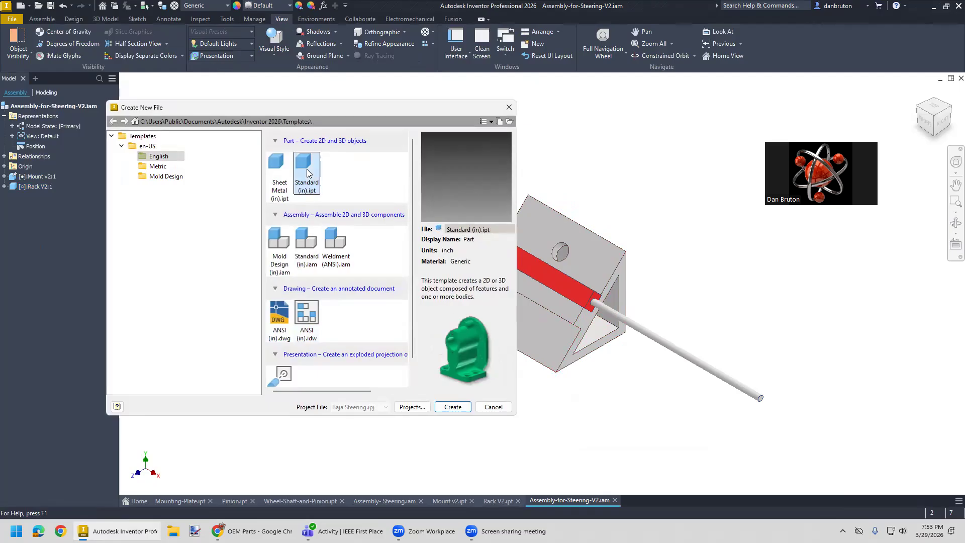
left_click(455, 410)
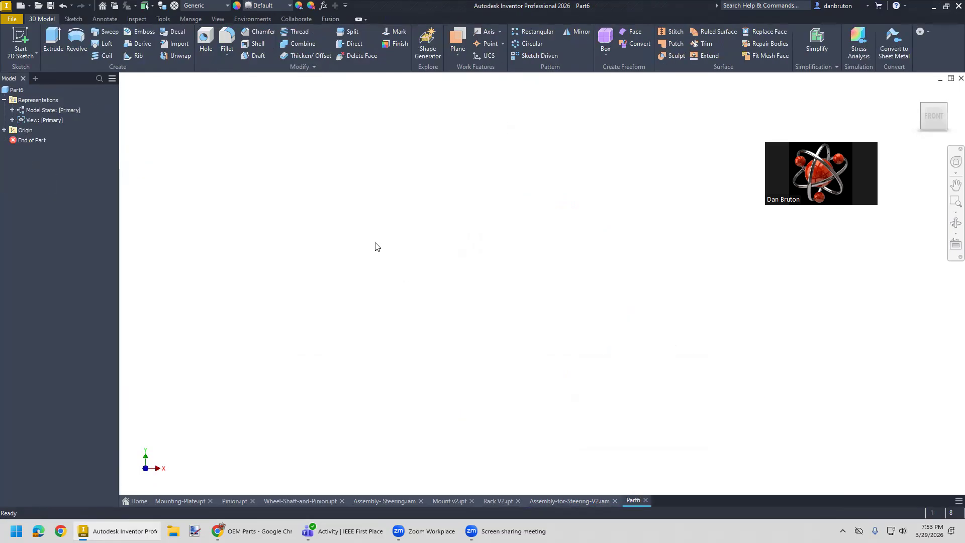
left_click(26, 56)
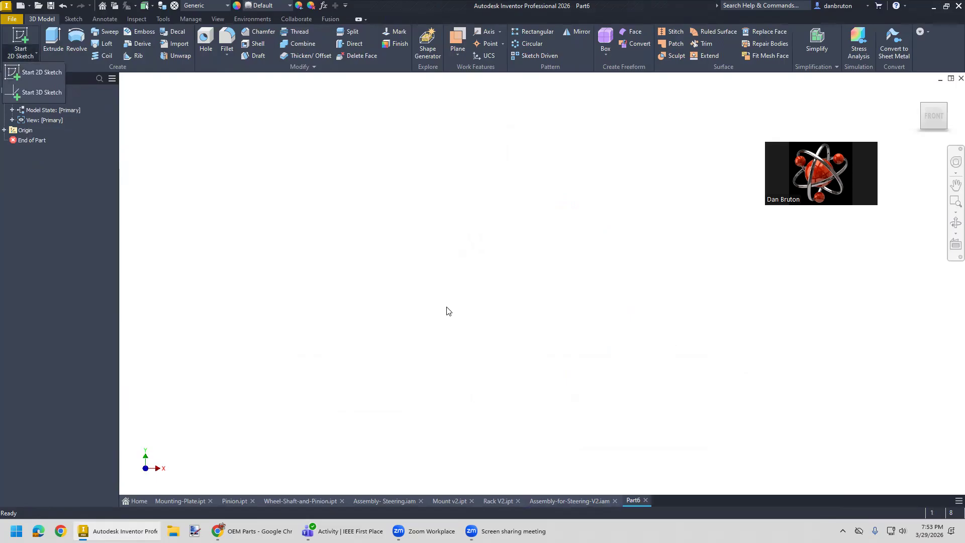
left_click(37, 72)
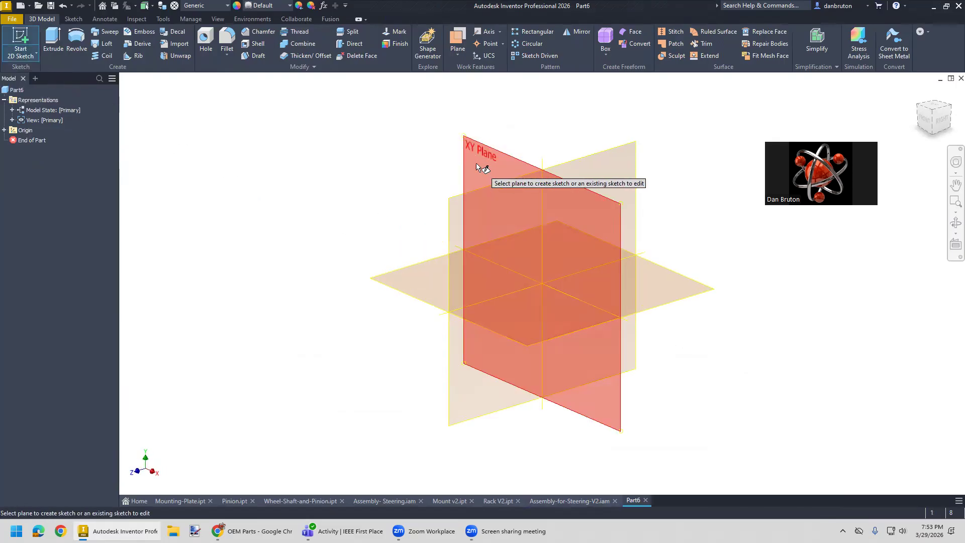
left_click(420, 284)
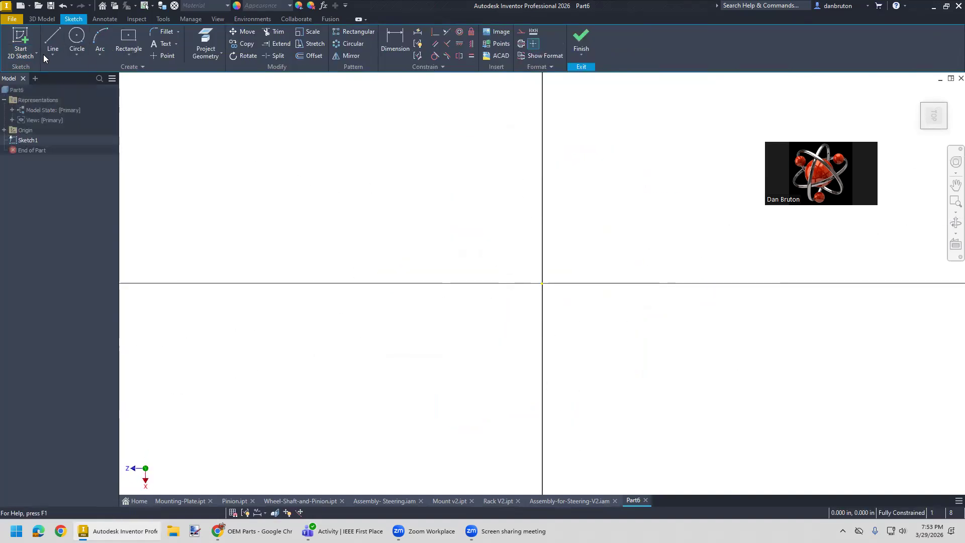
- Draw a 24 in midpoint line along the horizontal axis, centred on the origin, and place its dimension just below the line
left_click(48, 53)
left_click(57, 87)
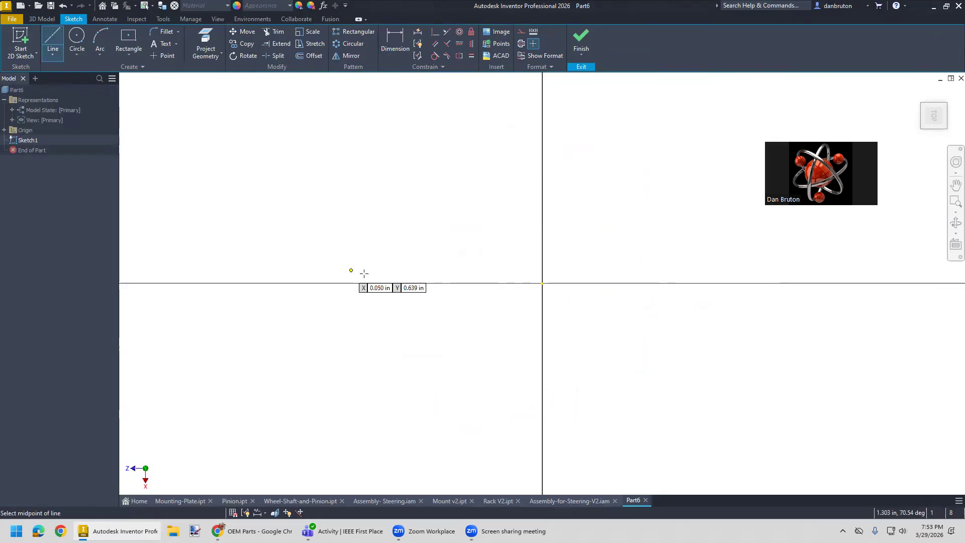
left_click(542, 282)
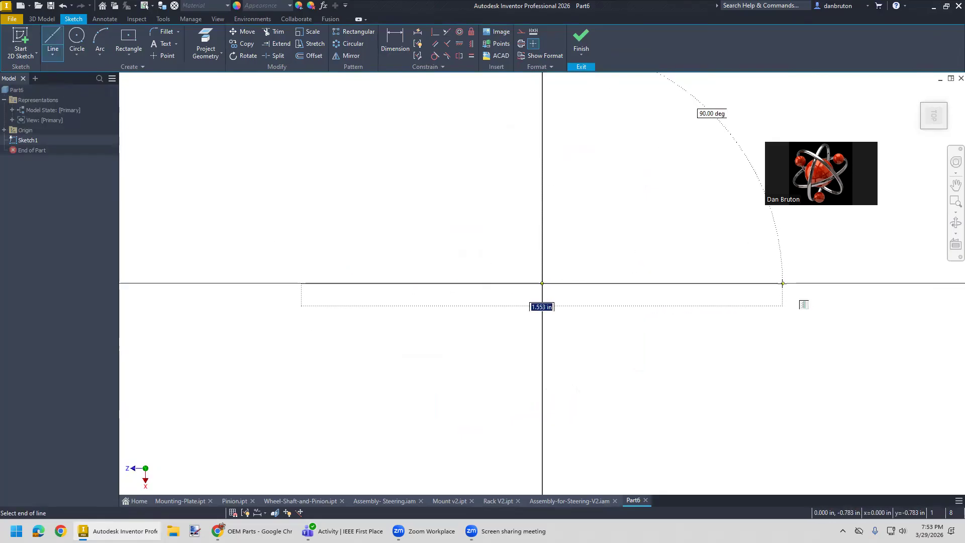
type("24")
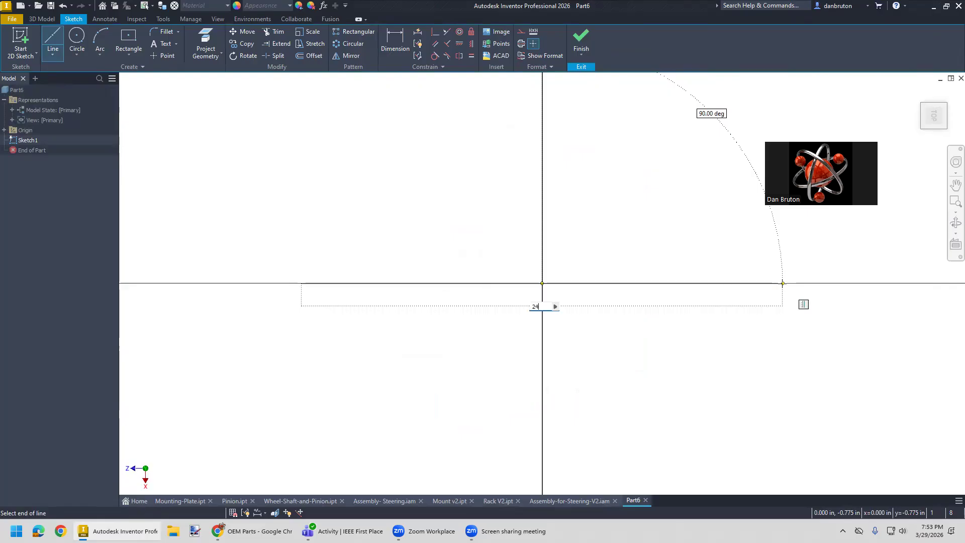
key("Return")
scroll(798, 342, "down", 3)
right_click_drag(766, 348, 647, 353)
middle_click_drag(741, 363, 552, 332)
left_click_drag(549, 301, 550, 324)
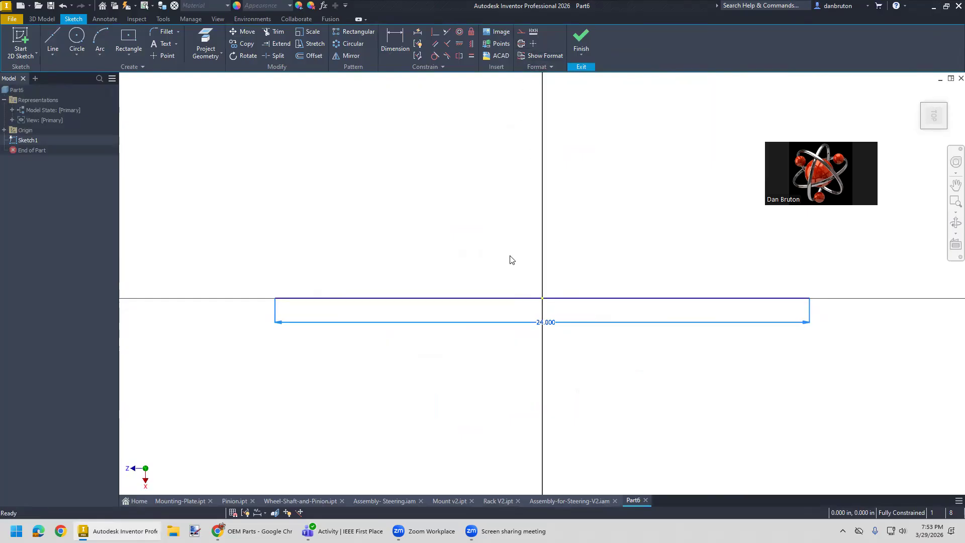
- Convert the 24 in line to a centerline
left_click(523, 305)
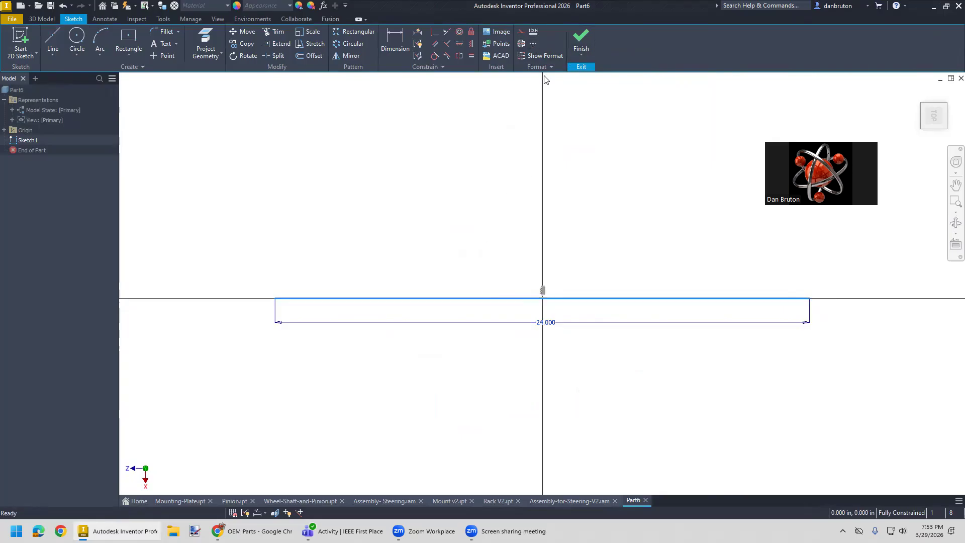
left_click(521, 43)
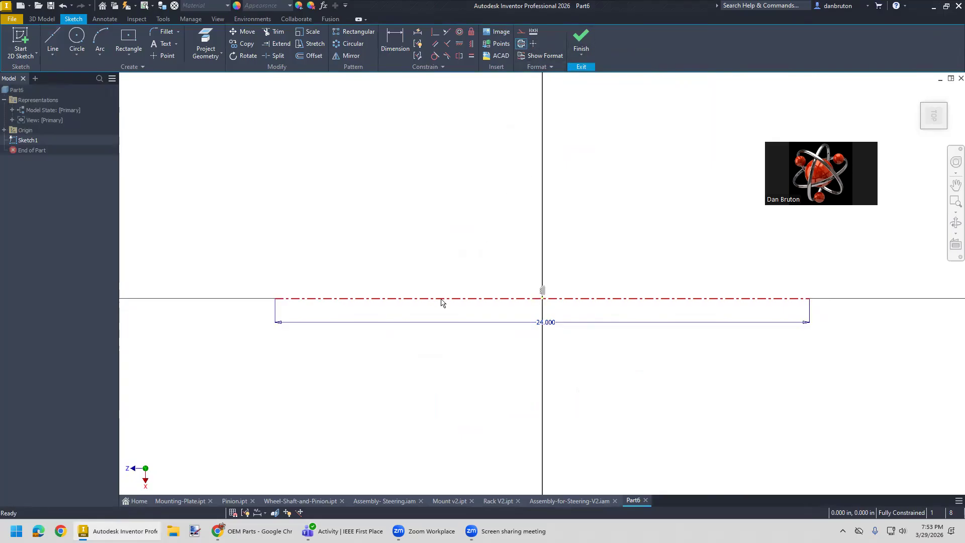
left_click(520, 44)
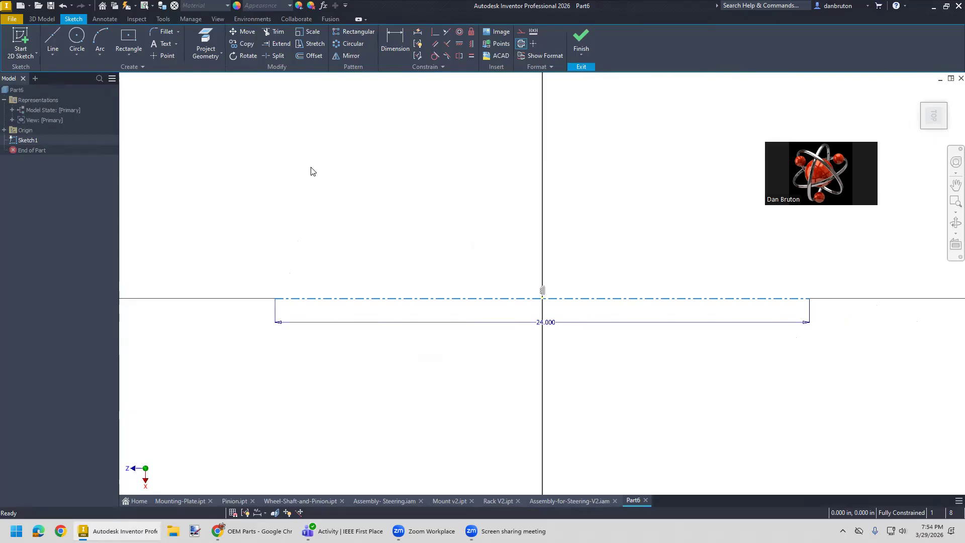
- Sketch the tall, narrow wheel outline up from the centerline's left end, finishing with a downward line about 5.2 in long
left_click(52, 56)
left_click(62, 72)
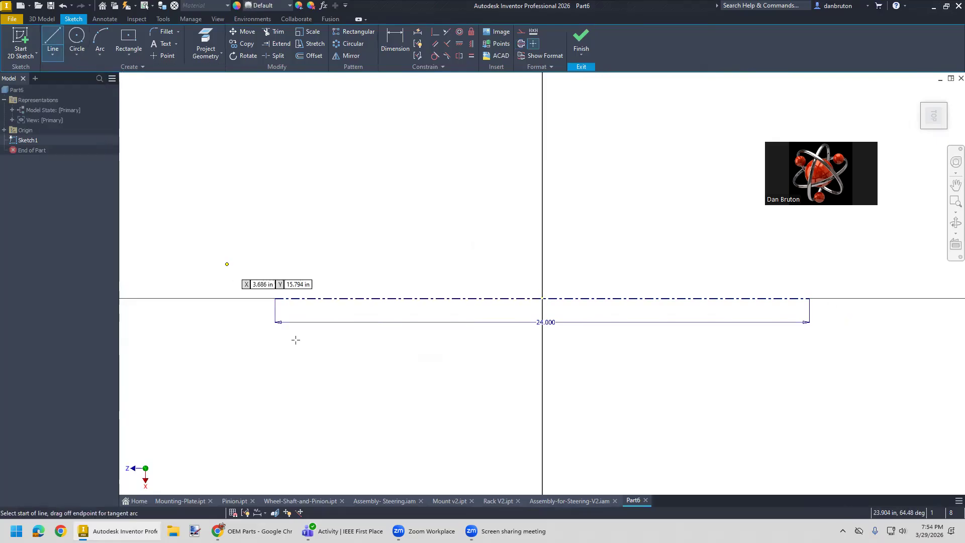
left_click(275, 298)
left_click(275, 146)
left_click(304, 147)
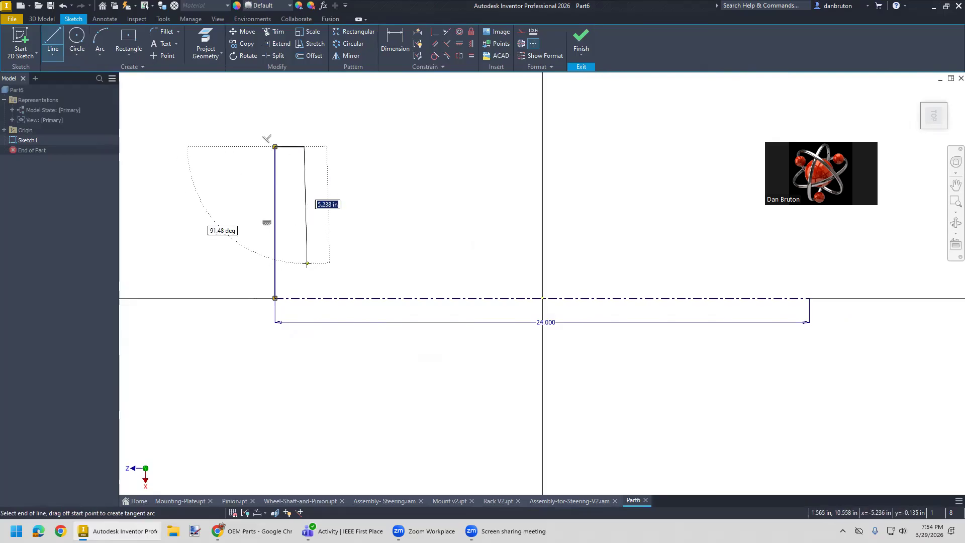
left_click(304, 264)
key("Escape")
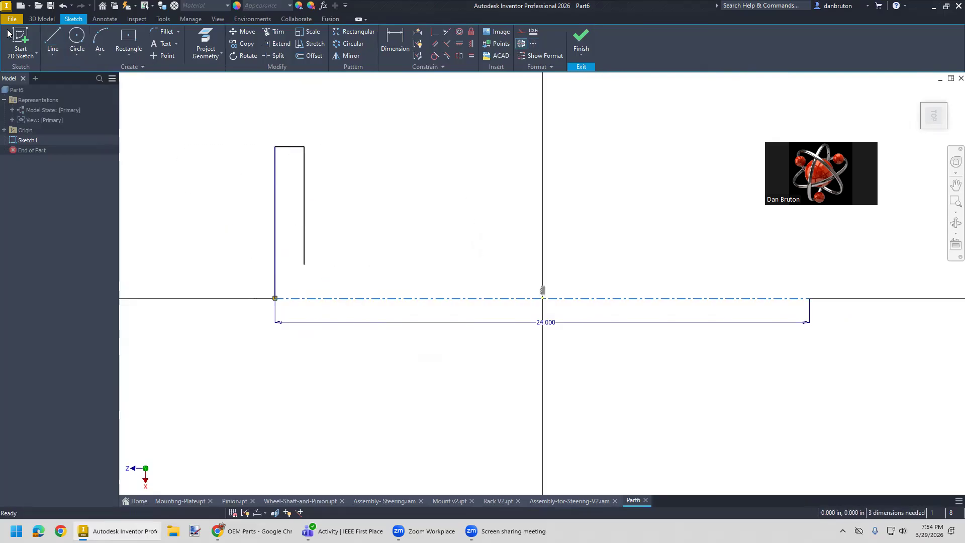
- Sketch the pinion outline about 1.7 in high at the centerline's right end and continue leftward with a shaft line about 20 in long
left_click(47, 39)
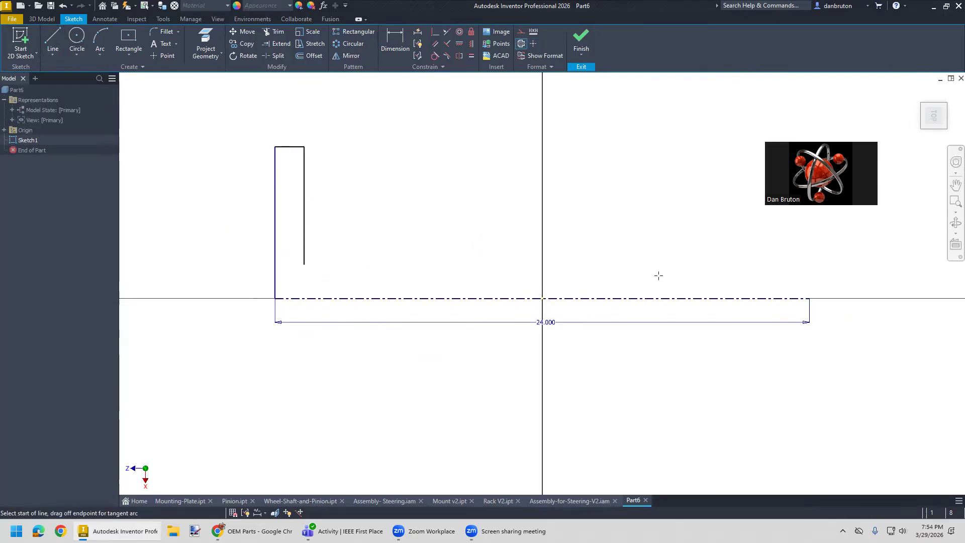
left_click(810, 298)
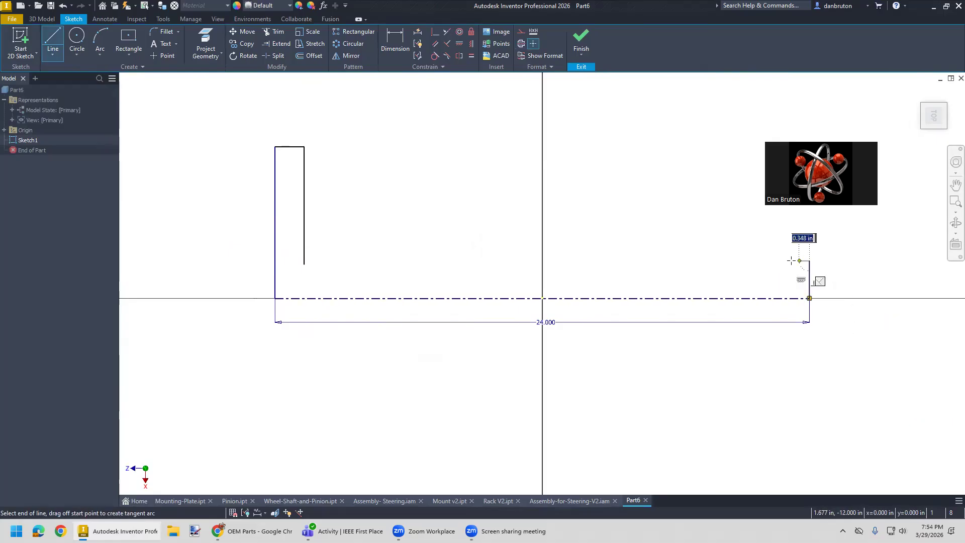
left_click(789, 260)
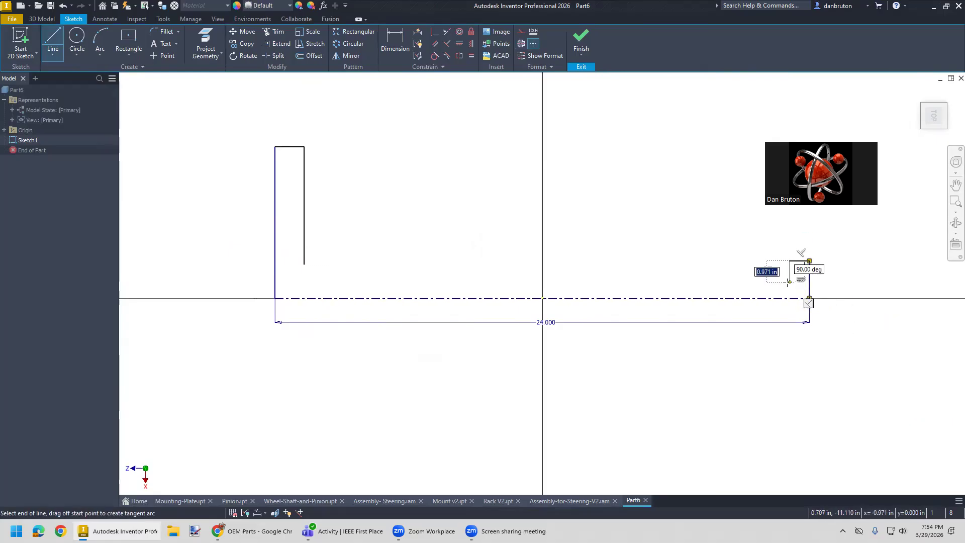
left_click(788, 282)
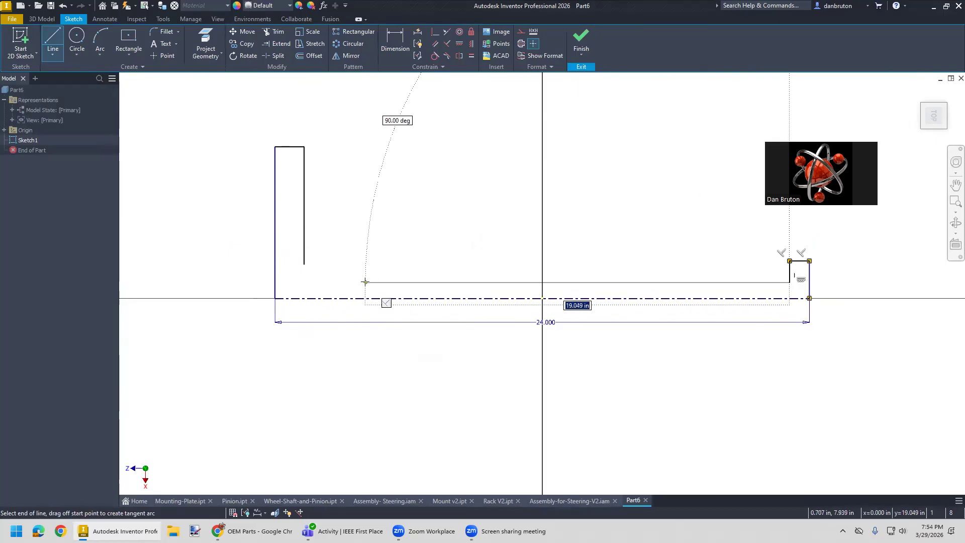
left_click(339, 282)
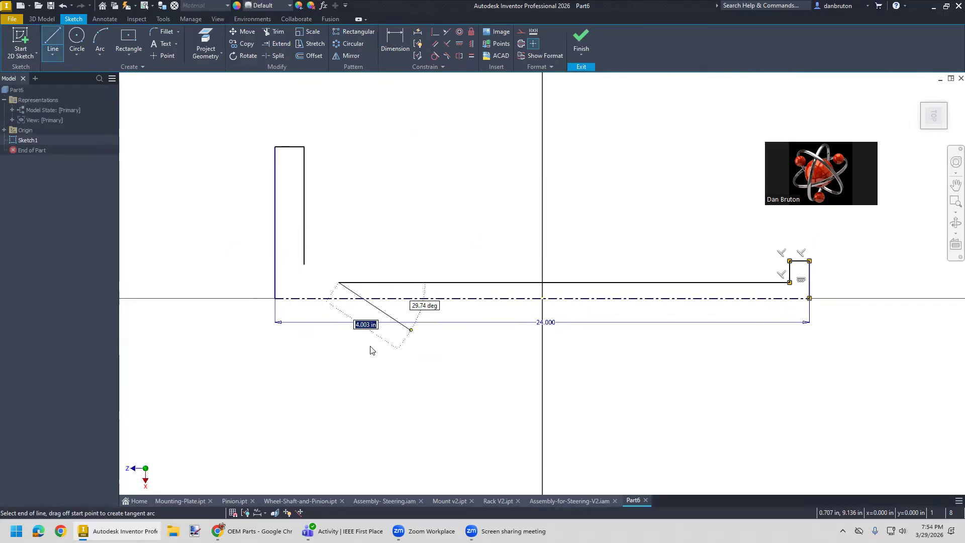
key("Escape")
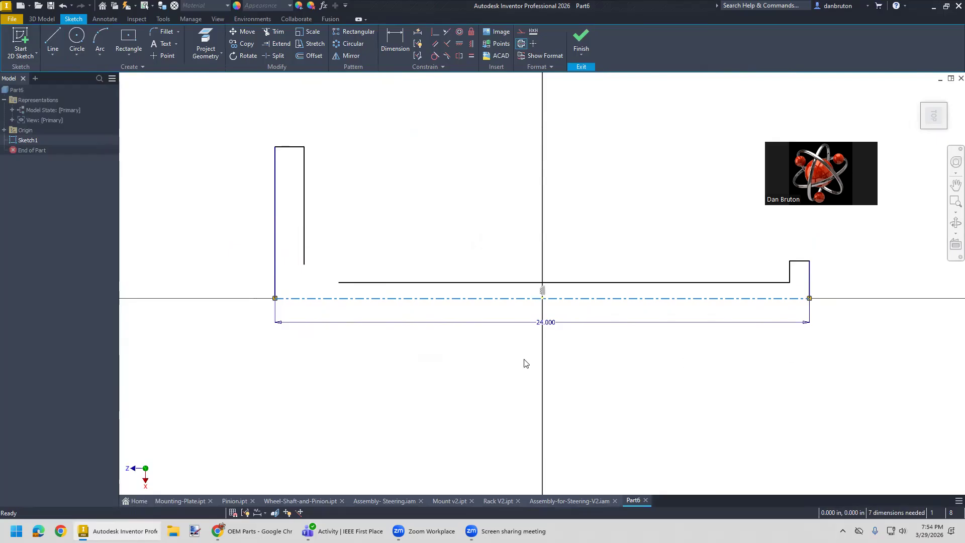
- Join the shaft line's open end to the lower end of the wheel outline with a coincident constraint
left_click(435, 31)
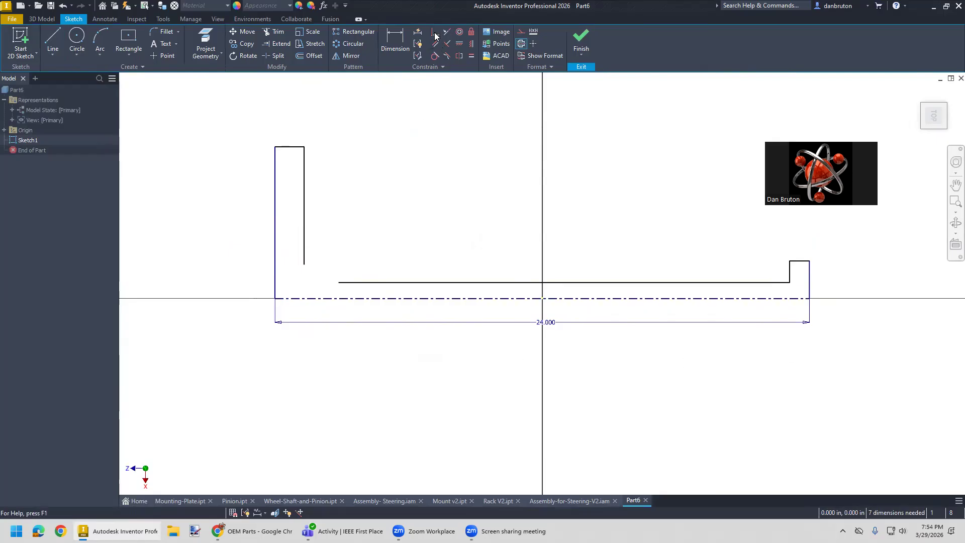
left_click(338, 282)
left_click(304, 265)
key("Escape")
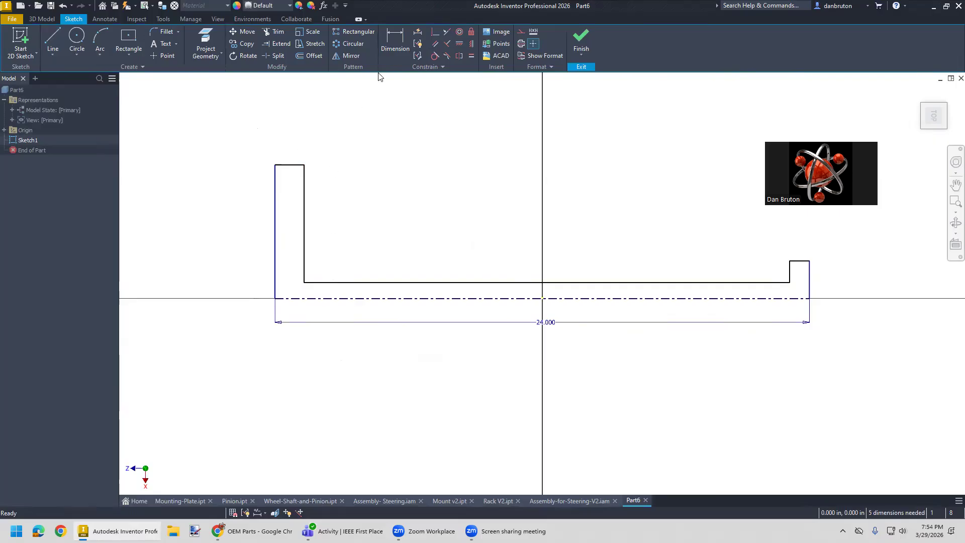
- Dimension the top edge of the tall wheel outline to a width of 1 in
left_click(395, 43)
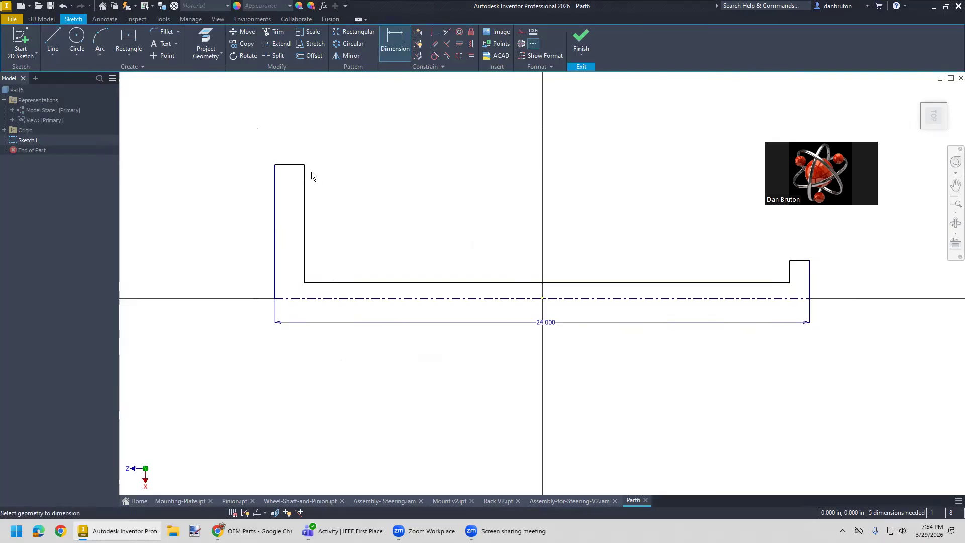
left_click(300, 165)
left_click(298, 161)
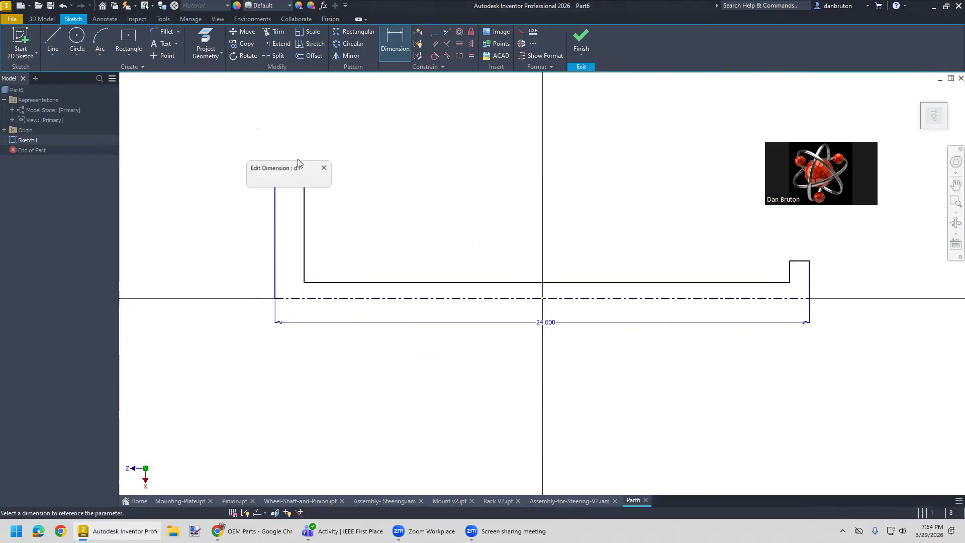
type("1")
key("Return")
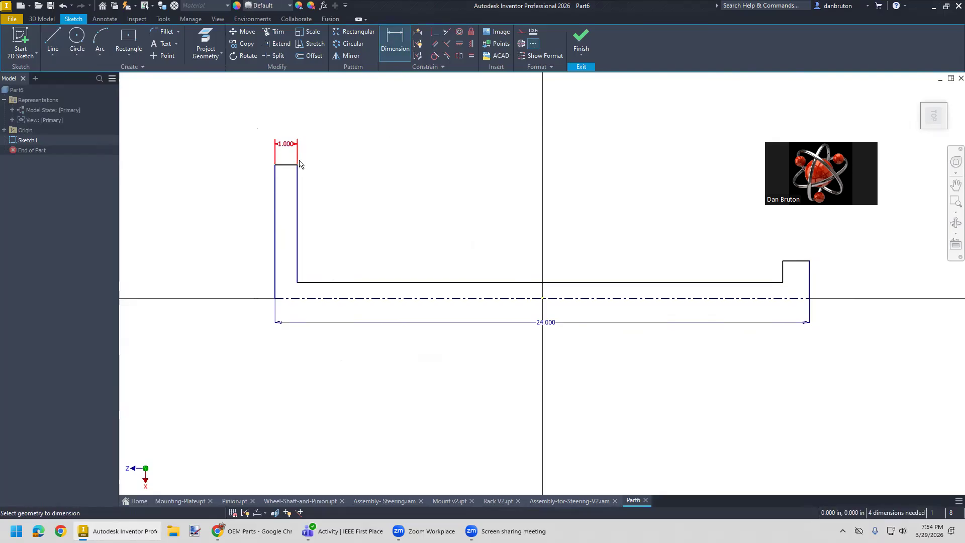
- Dimension the top edge of the short pinion outline to a width of 0.75 in
left_click(803, 261)
left_click(826, 244)
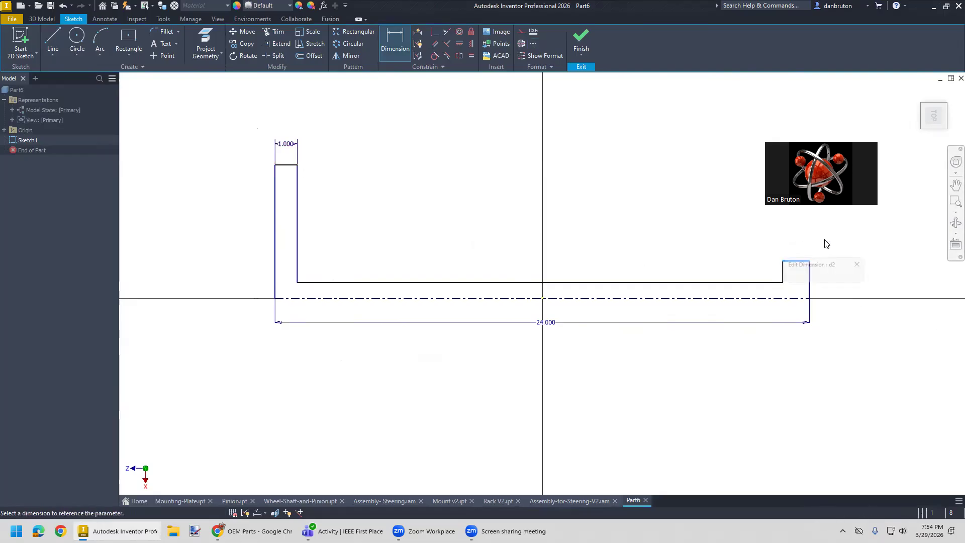
type("0.")
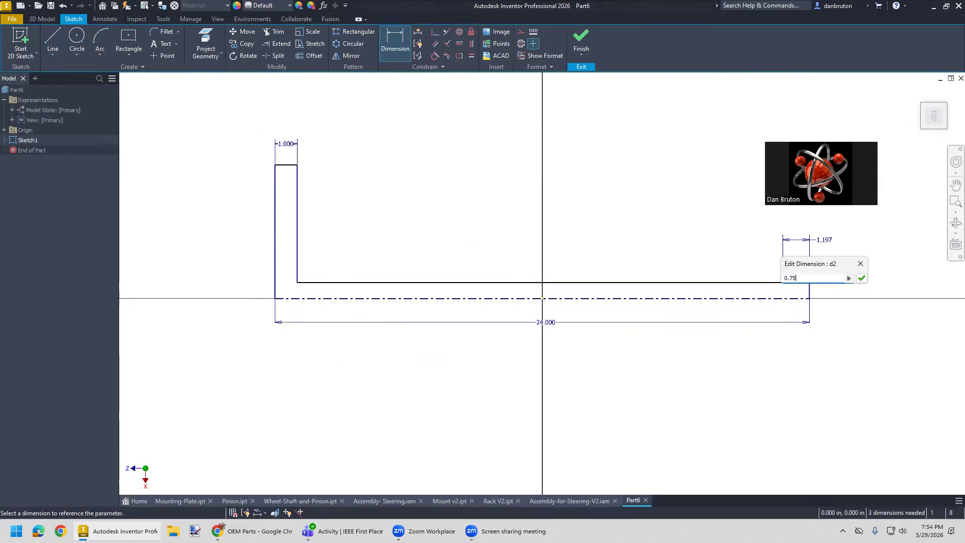
type("75")
key("Return")
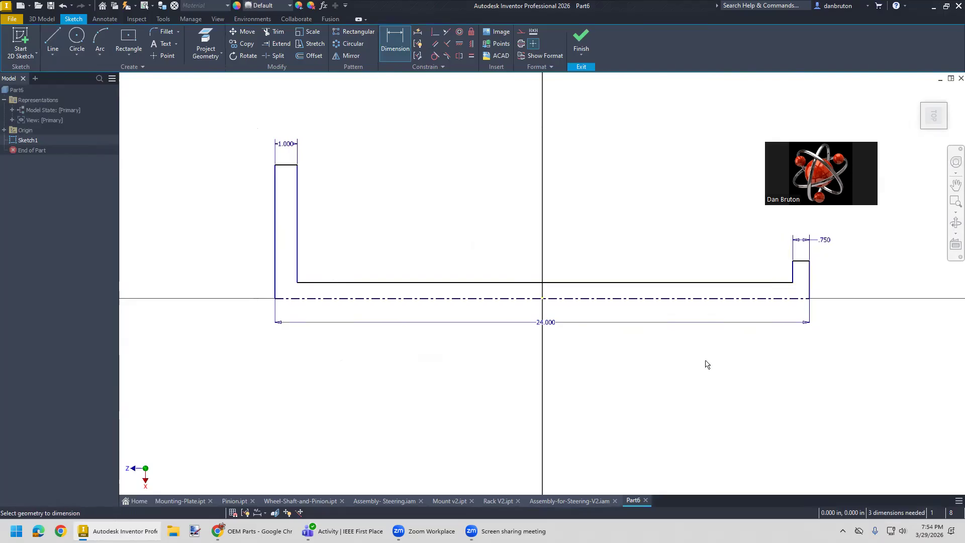
- Review the Assembly-for-Steering-V2 assembly and the Rack V2 part, examining the sketch behind the rack's first extrusion
left_click(587, 500)
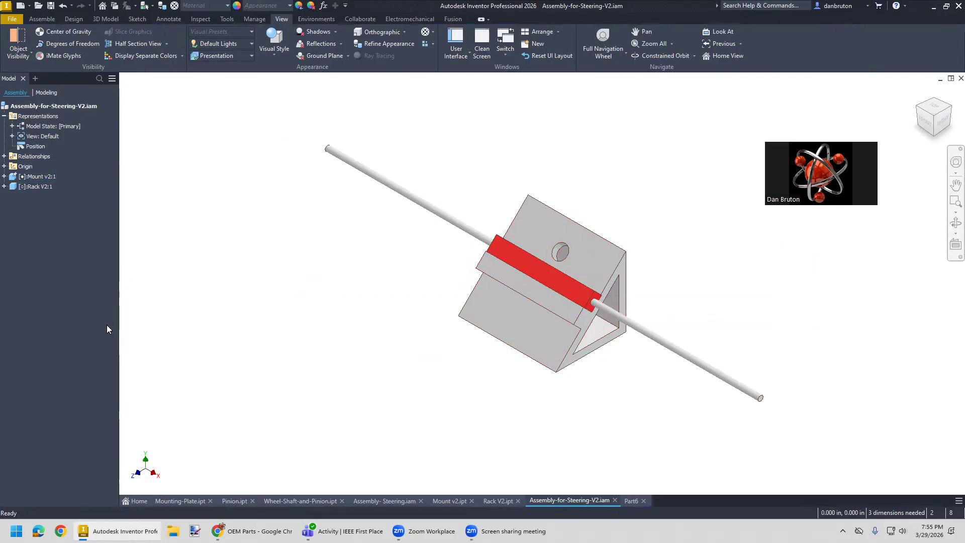
left_click(497, 502)
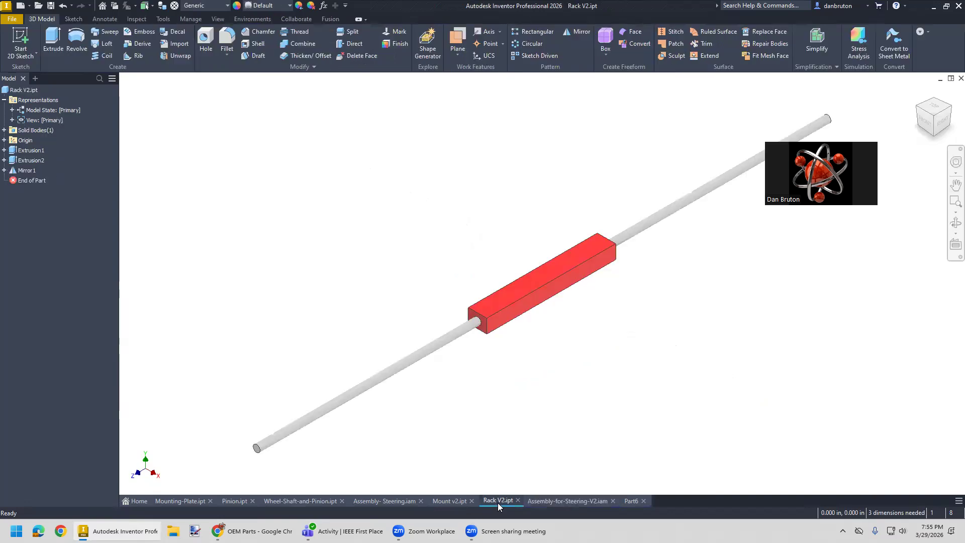
left_click(4, 149)
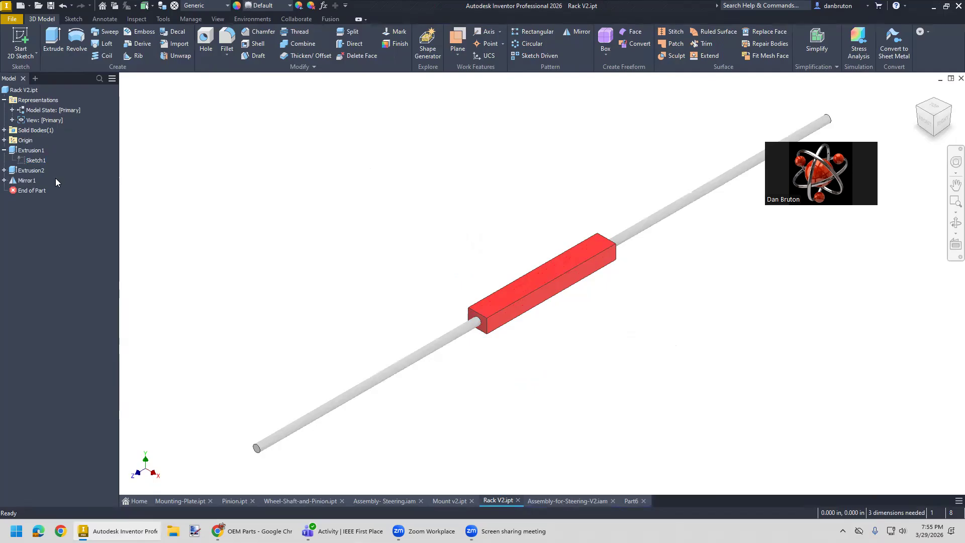
scroll(618, 287, "up", 5)
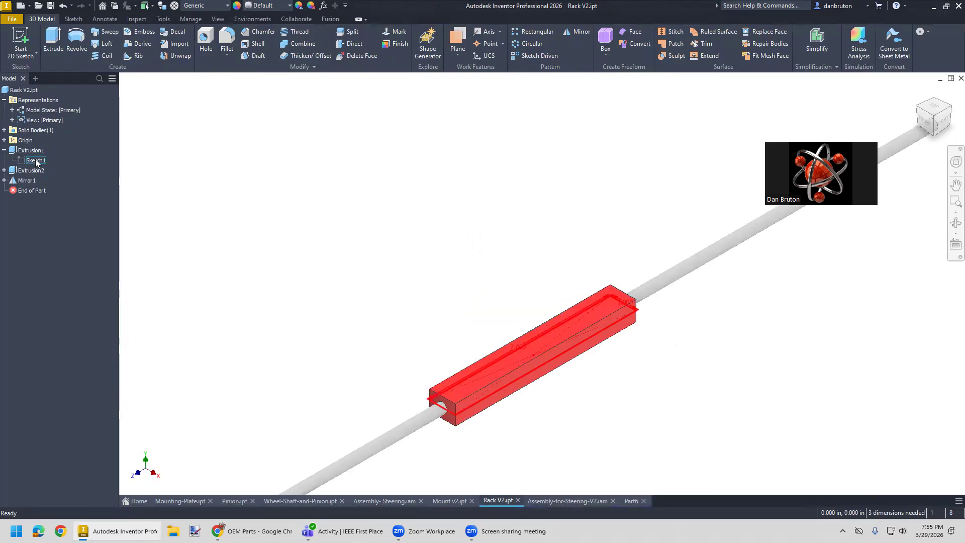
scroll(722, 384, "down", 3)
middle_click_drag(647, 342, 596, 325)
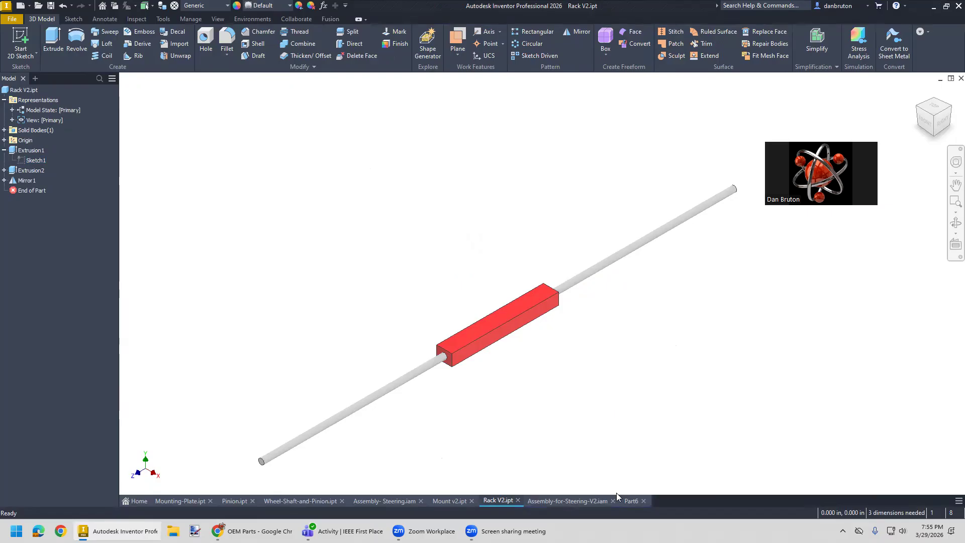
- Open the sketch of the hole extrusion in the Mount v2 part for editing
left_click(456, 500)
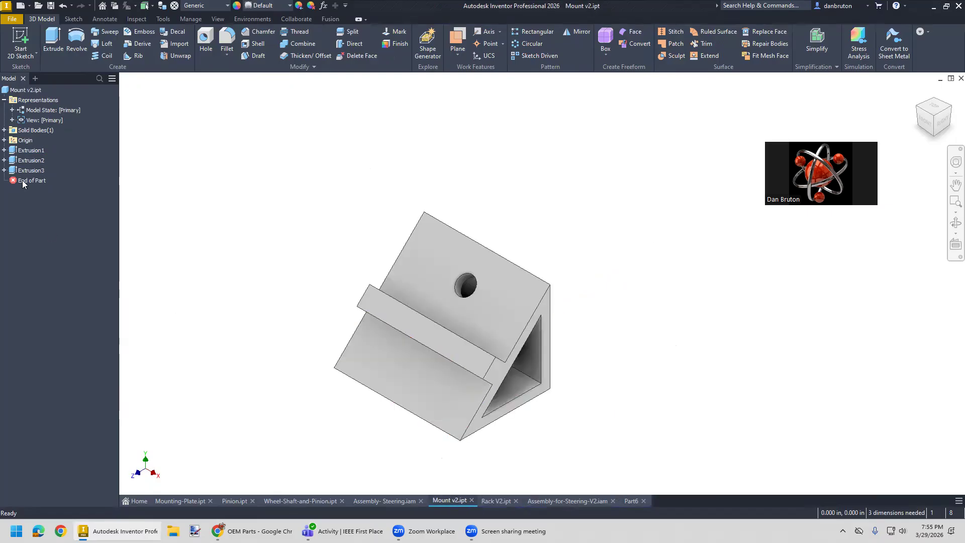
left_click(4, 170)
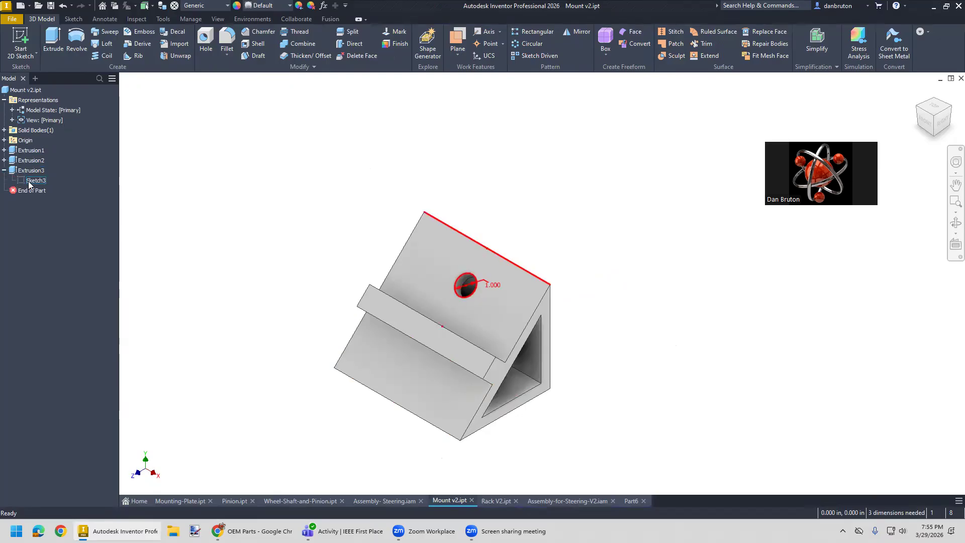
left_click(33, 181)
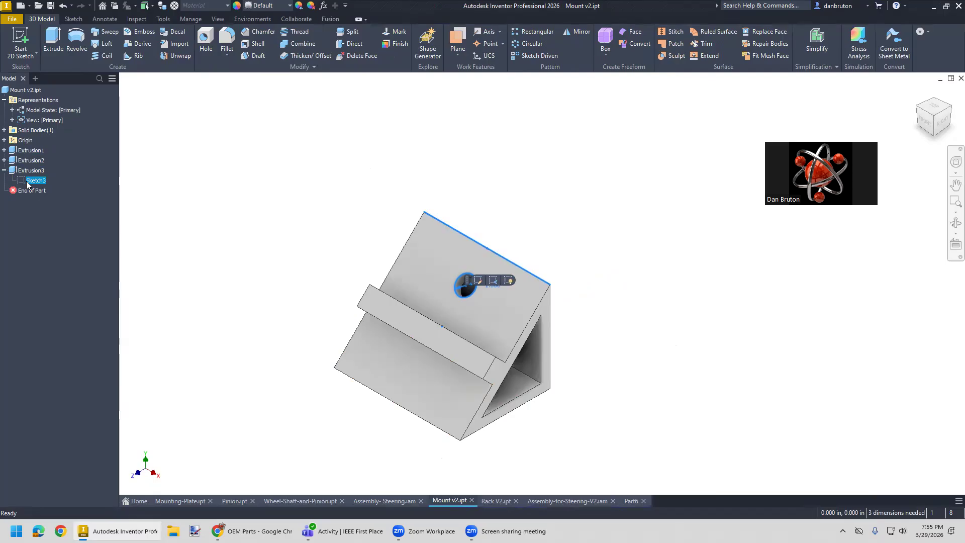
right_click(27, 186)
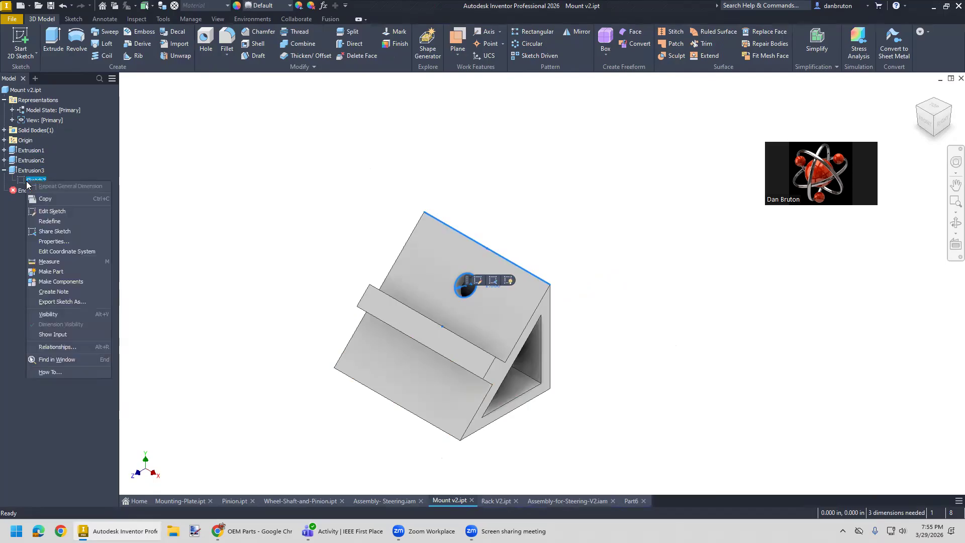
left_click(61, 212)
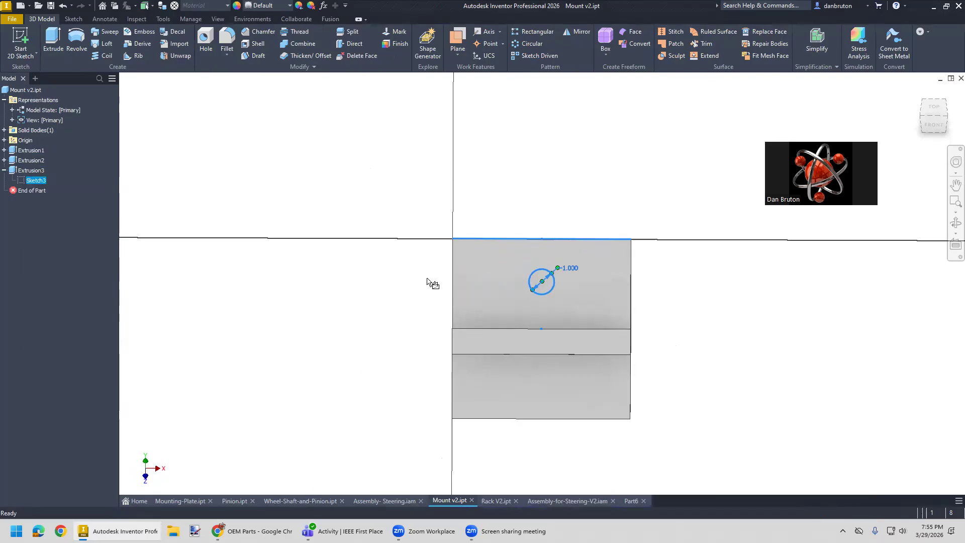
mouse_move(774, 319)
middle_mouse_down()
mouse_move(671, 265)
mouse_move(581, 249)
mouse_move(532, 254)
middle_mouse_up()
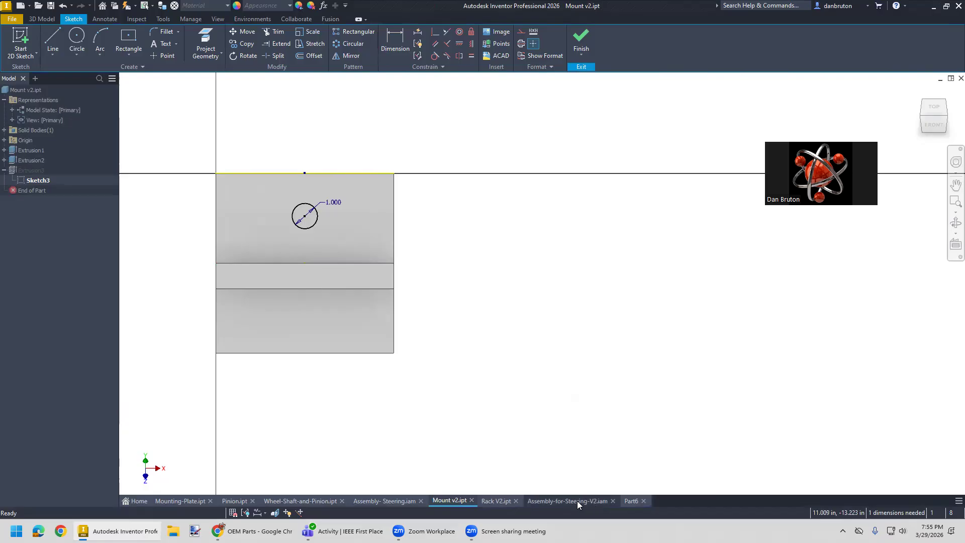
- Return to the Part6 sketch and dimension the shaft line's diameter about the centerline to 0.75 in
mouse_move(542, 508)
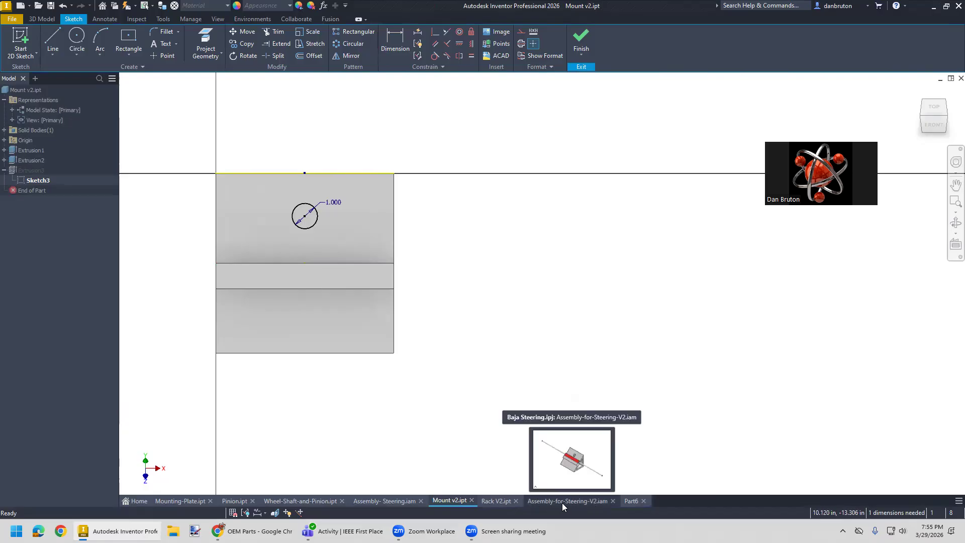
left_click(504, 501)
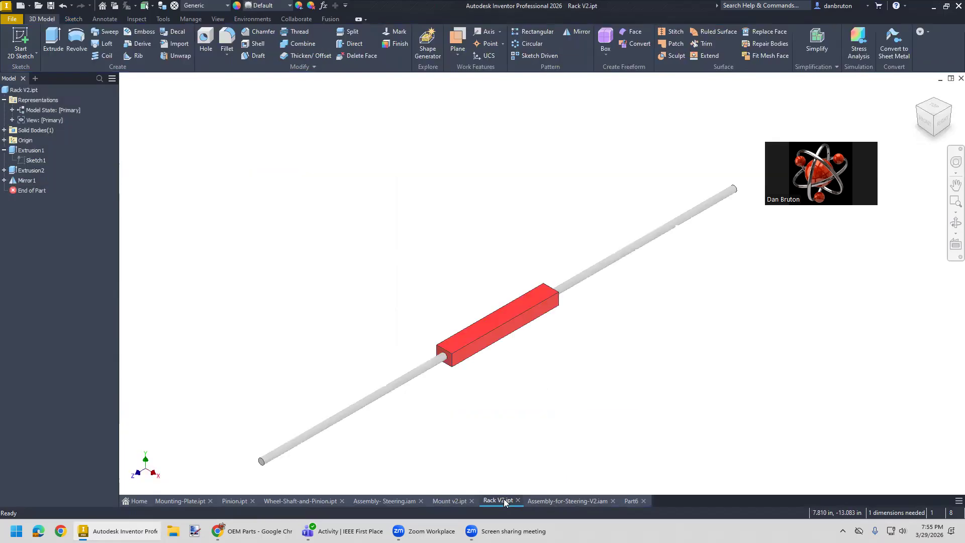
left_click(562, 501)
left_click(632, 500)
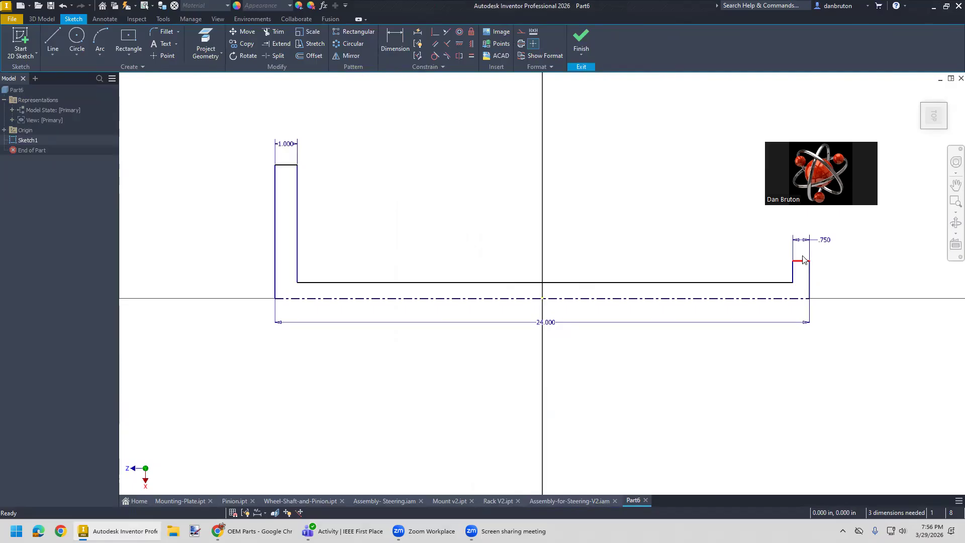
left_click(394, 46)
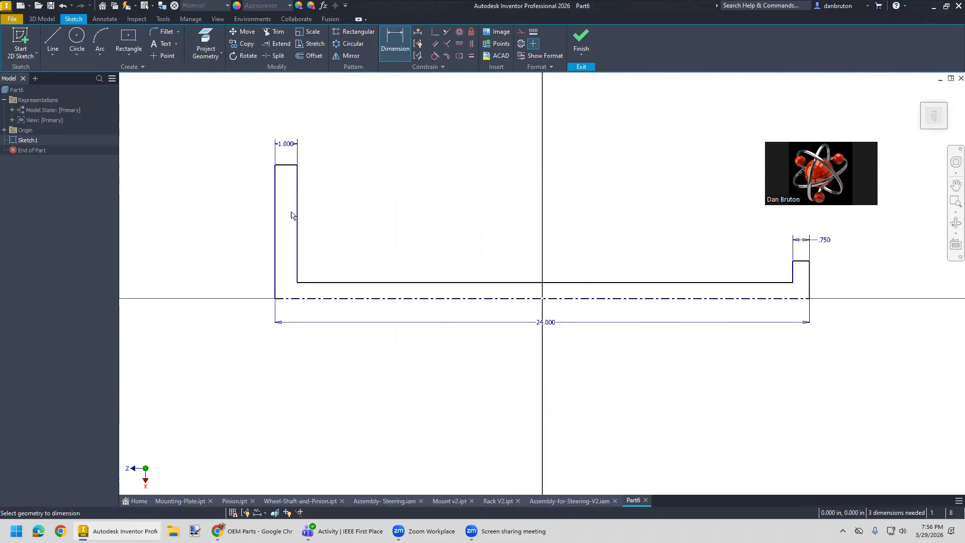
left_click(335, 282)
left_click(335, 298)
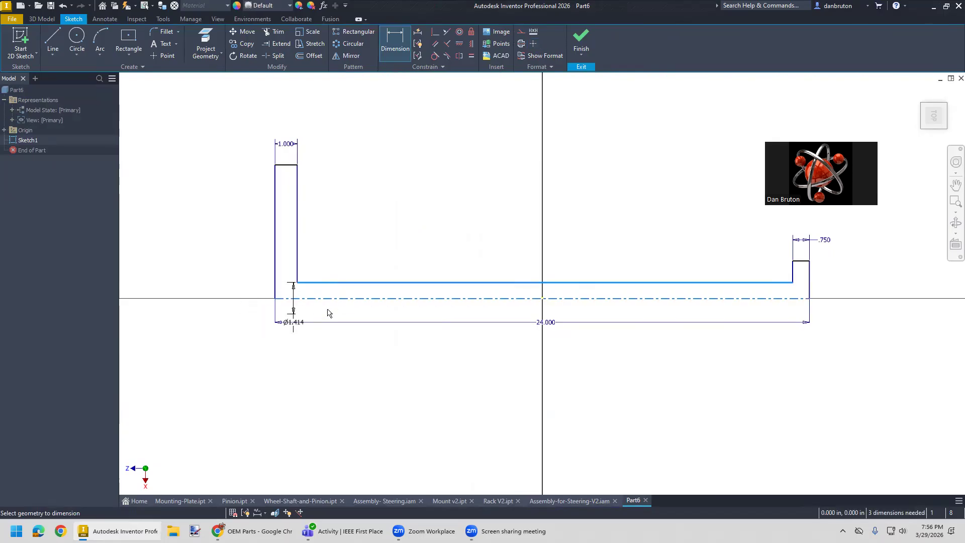
left_click(240, 336)
type("0.")
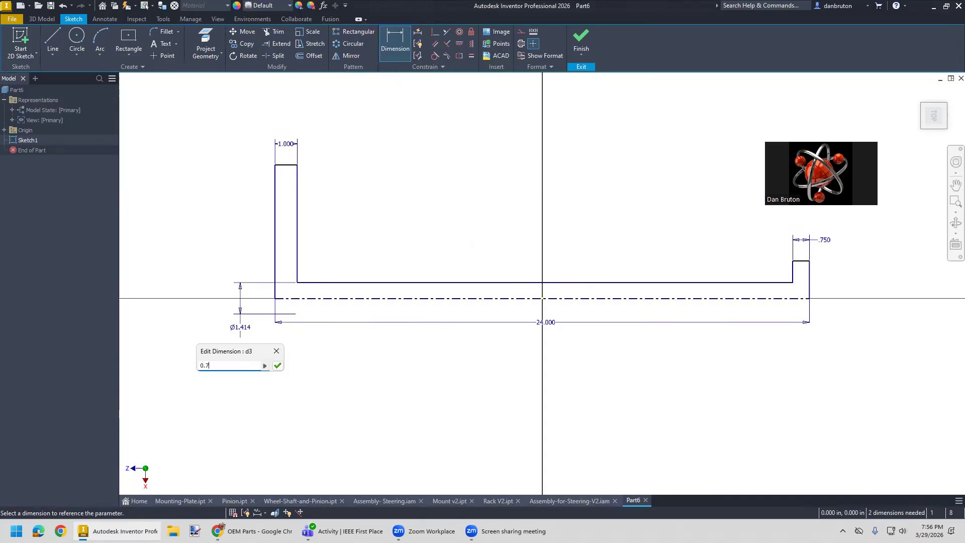
type("75")
key("Return")
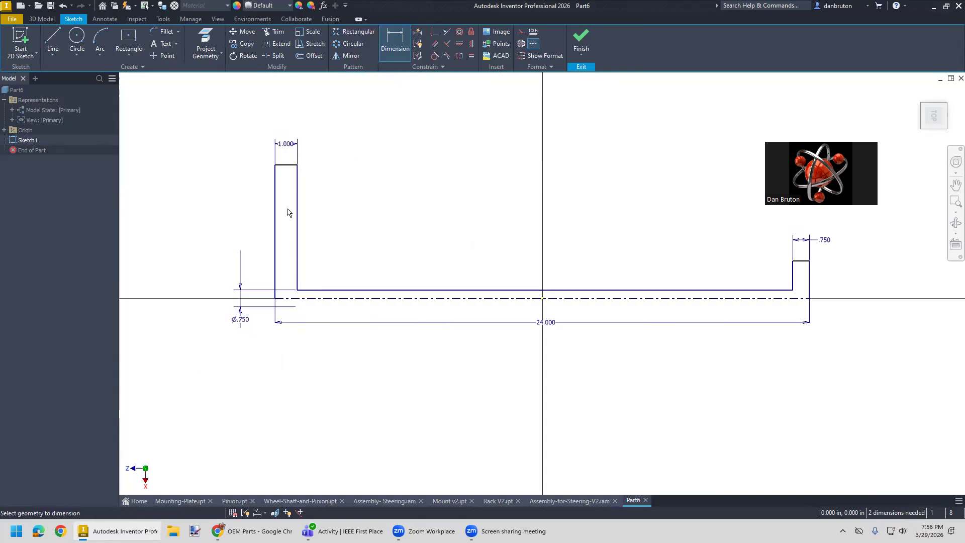
- Dimension the wheel outline's outer edge to a diameter of 12 in about the centerline
left_click(289, 165)
left_click(287, 299)
left_click(205, 308)
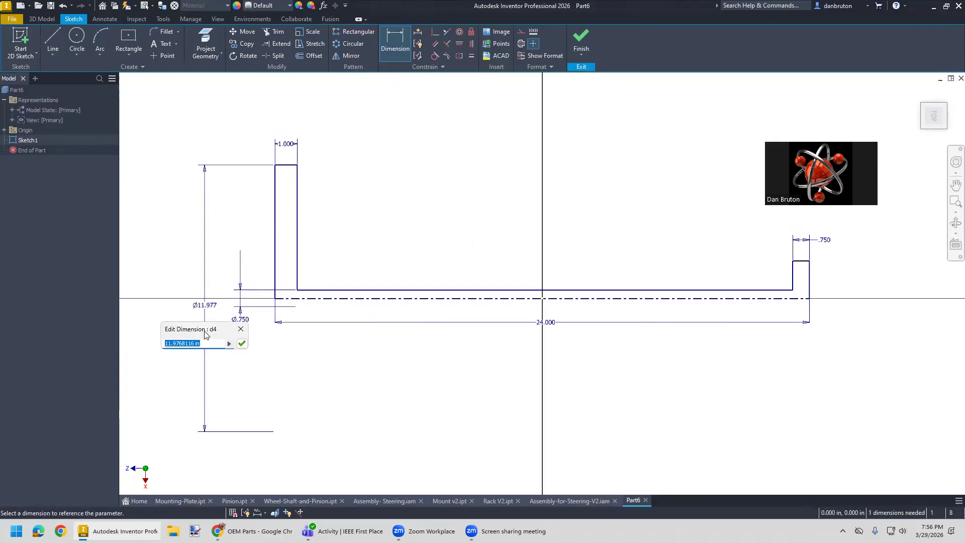
type("12")
key("Return")
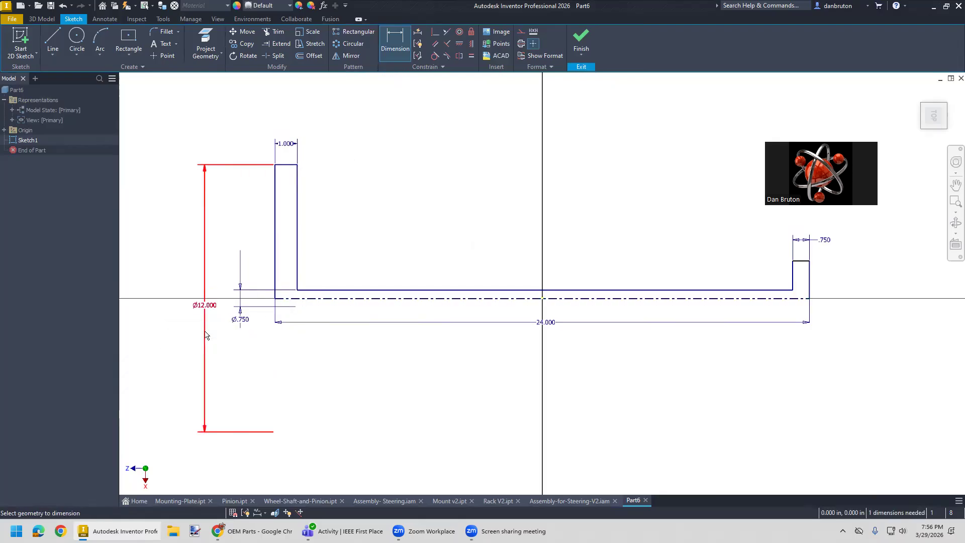
- Dimension the pinion outline's outer edge to a diameter of 2 in about the centerline
left_click(802, 261)
left_click(802, 299)
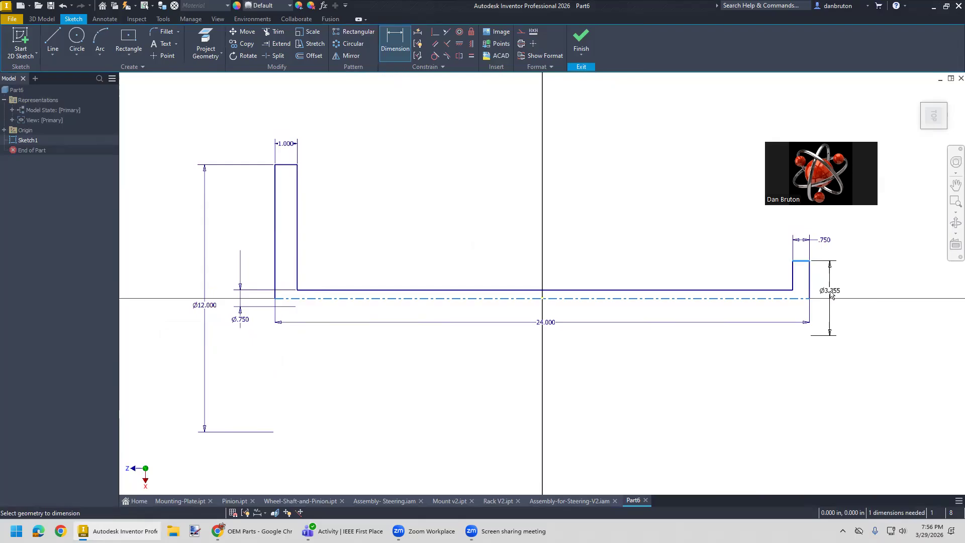
left_click(831, 292)
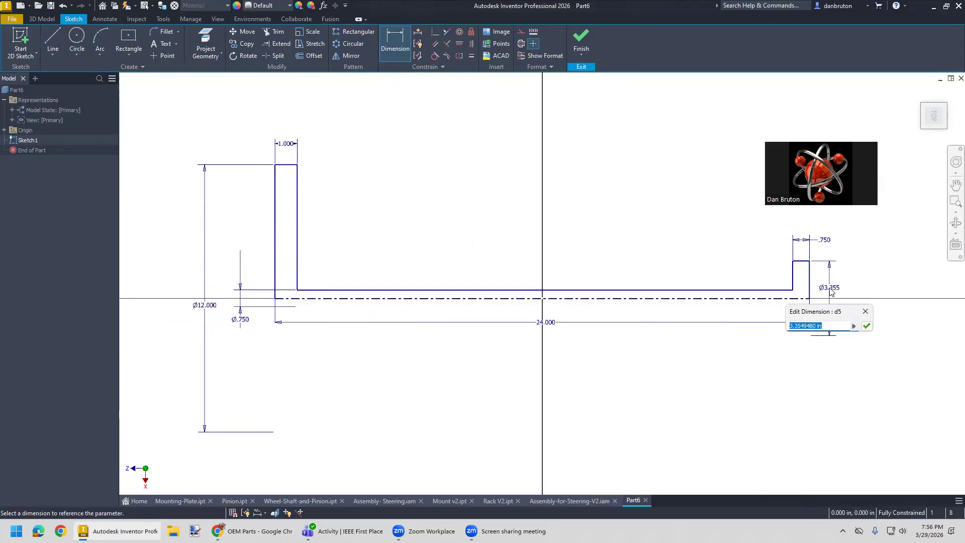
type("2")
key("Return")
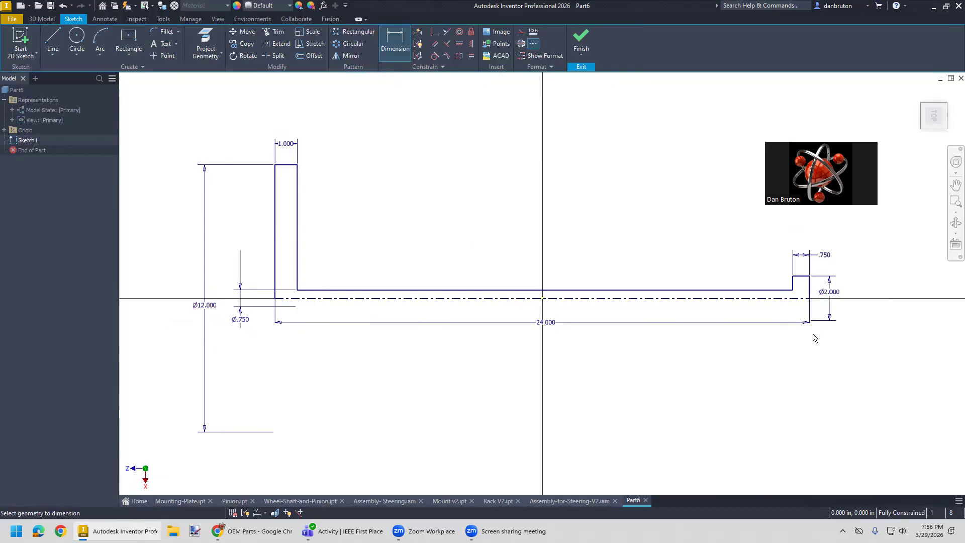
- In Mount v2, dimension the hole's center 2 in from the upper edge of the ledge and finish the sketch
left_click(576, 501)
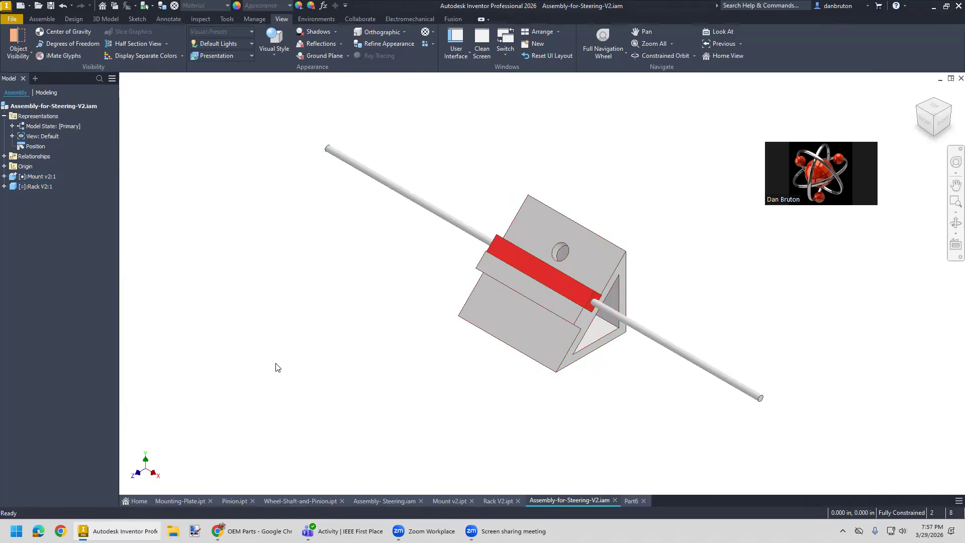
left_click(450, 501)
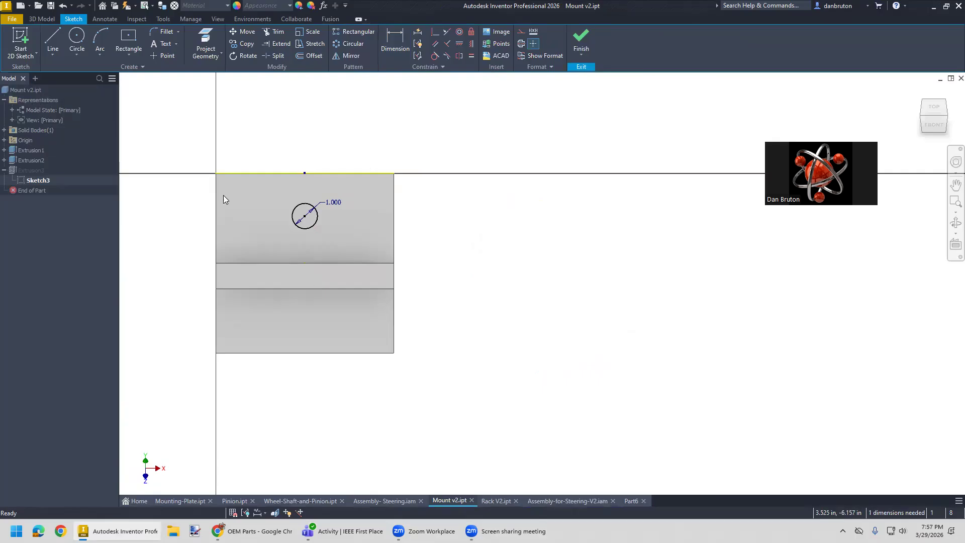
left_click(393, 43)
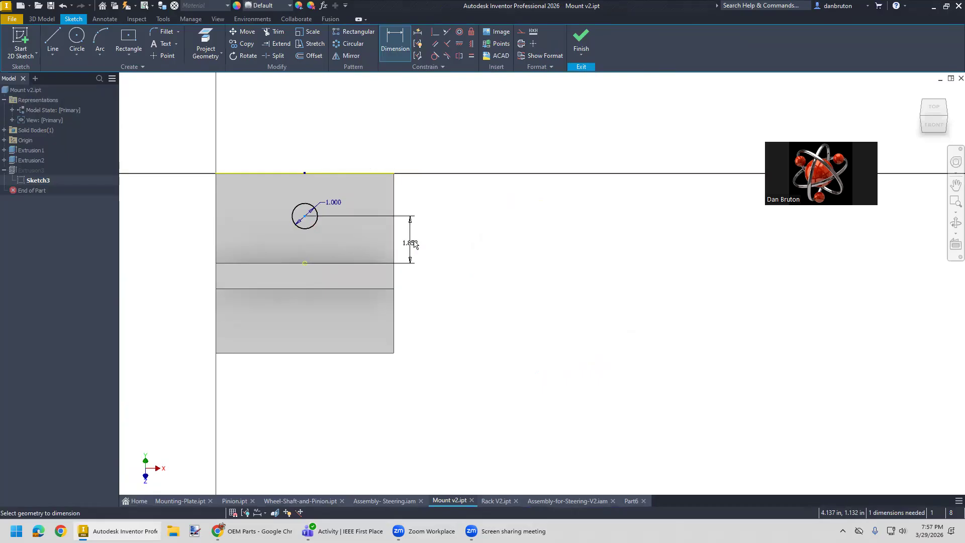
left_click(413, 243)
type("2")
key("Return")
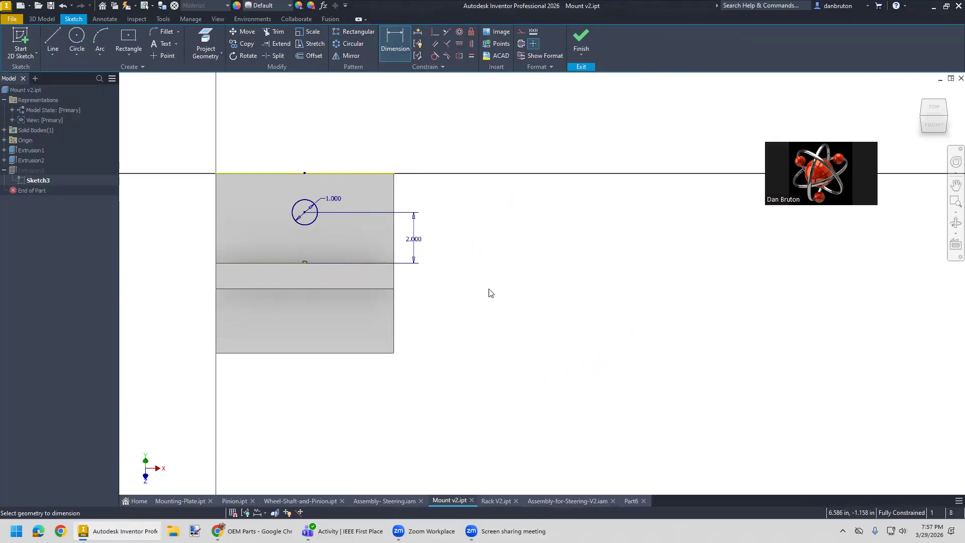
left_click(581, 40)
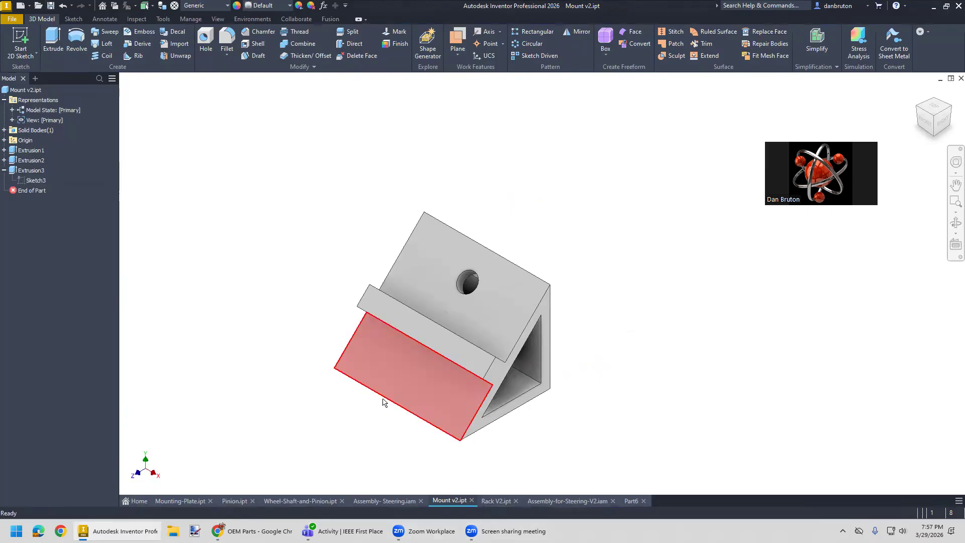
- Return to Part6, exit its sketch and start saving the part under a file name beginning with Steering-Wheel-
left_click(497, 502)
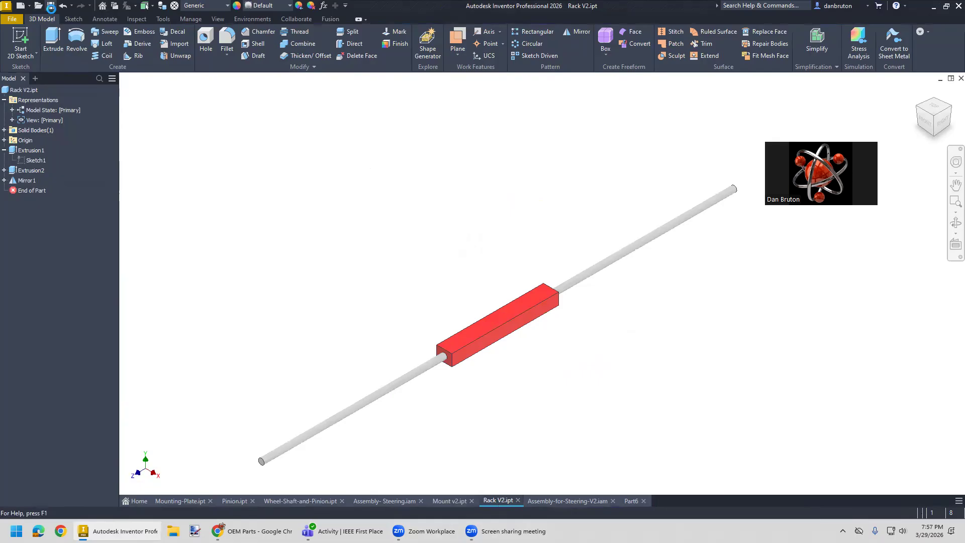
left_click(571, 501)
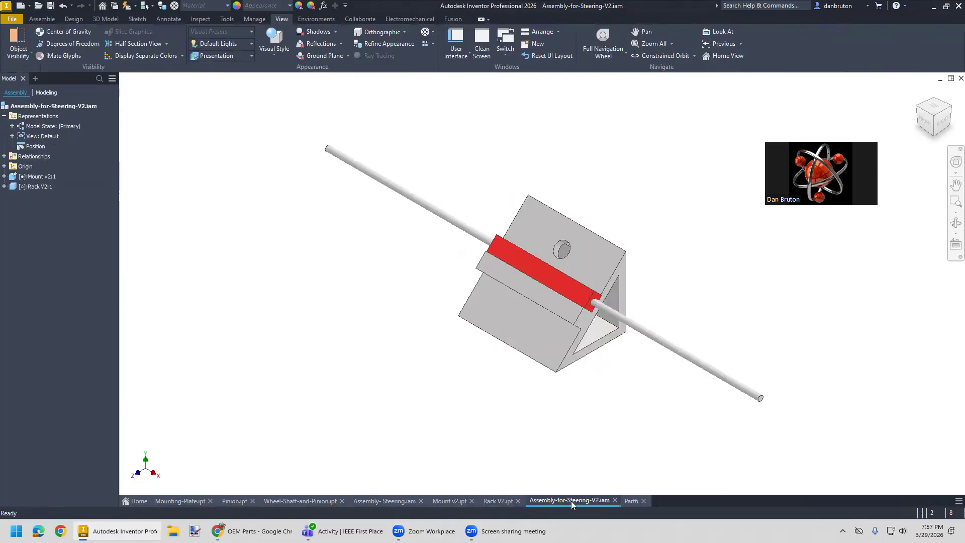
left_click(633, 502)
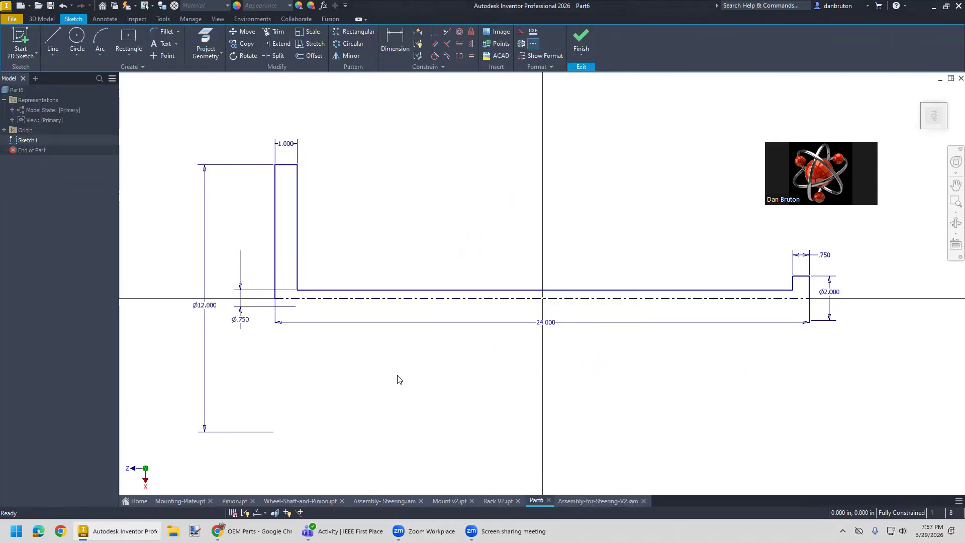
left_click(12, 19)
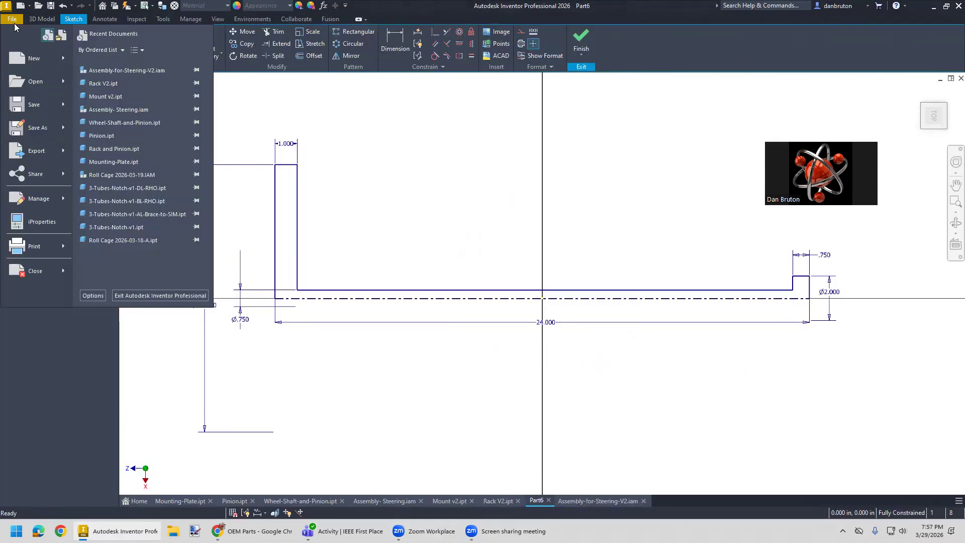
left_click(37, 129)
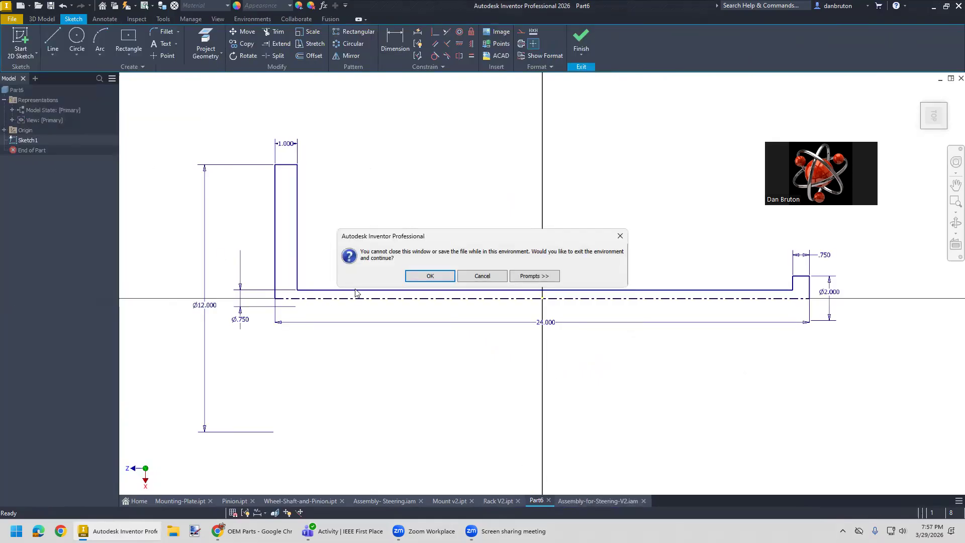
left_click(430, 276)
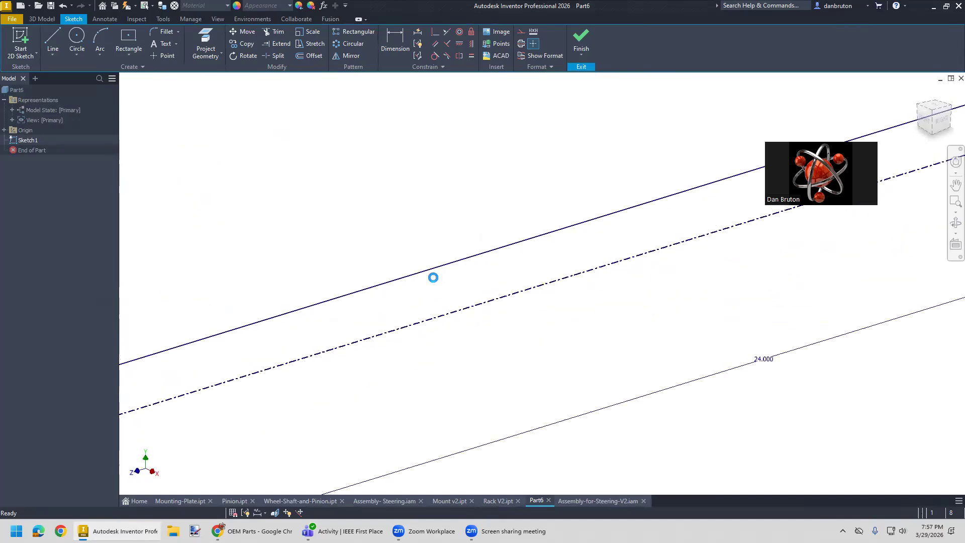
type("Wh")
key("BackSpace")
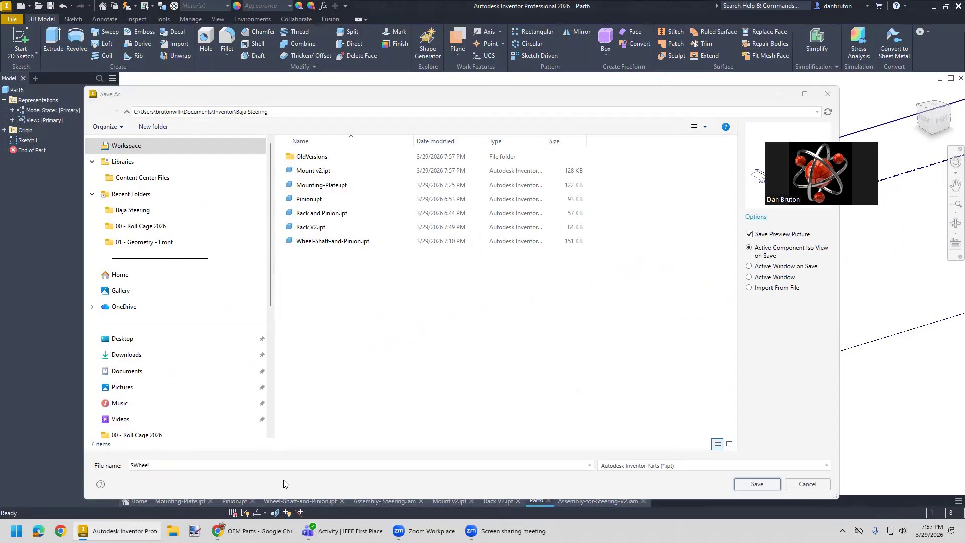
left_click_drag(166, 465, 124, 468)
type("Ste")
type("W")
key("Delete")
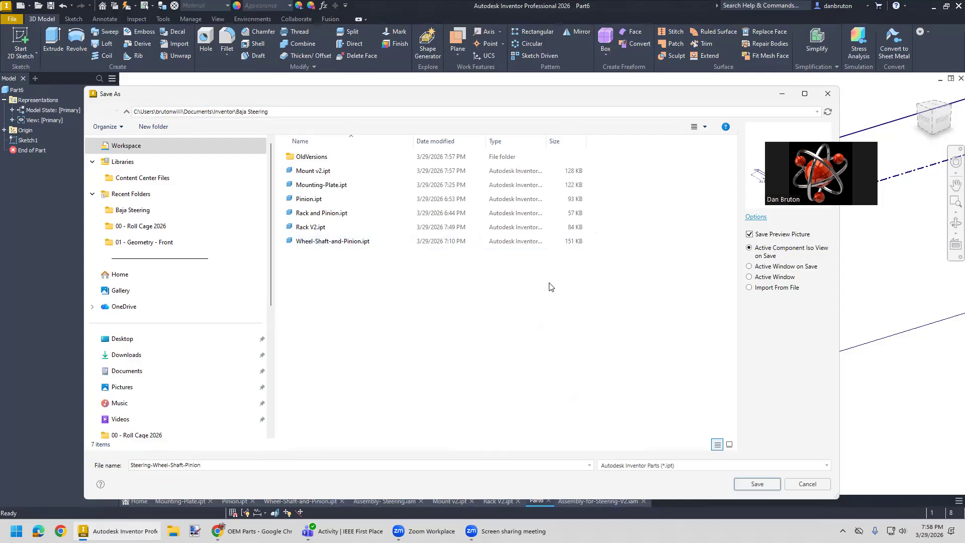
- Switch to Chrome and view the steering assembly animation and the labelled rack and pinion gear animation
left_click(254, 530)
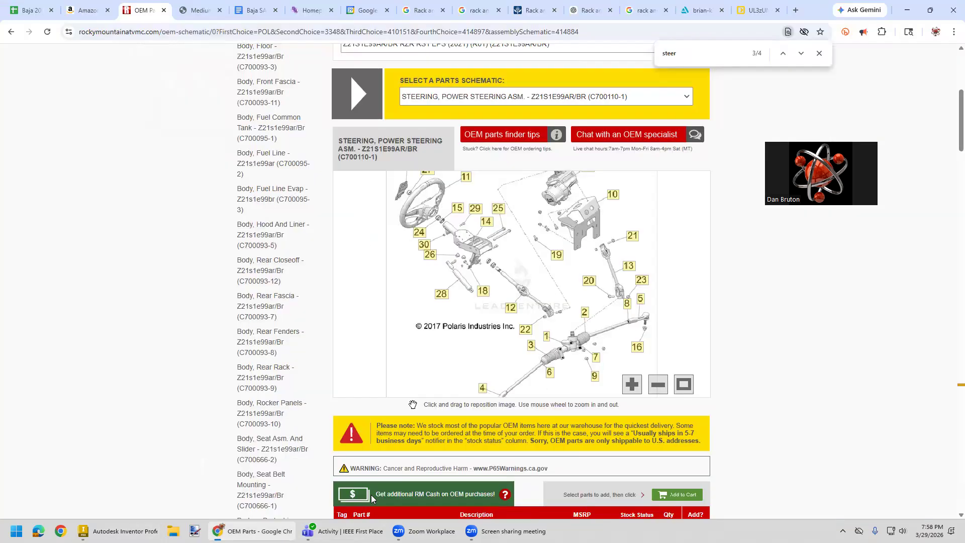
left_click(710, 11)
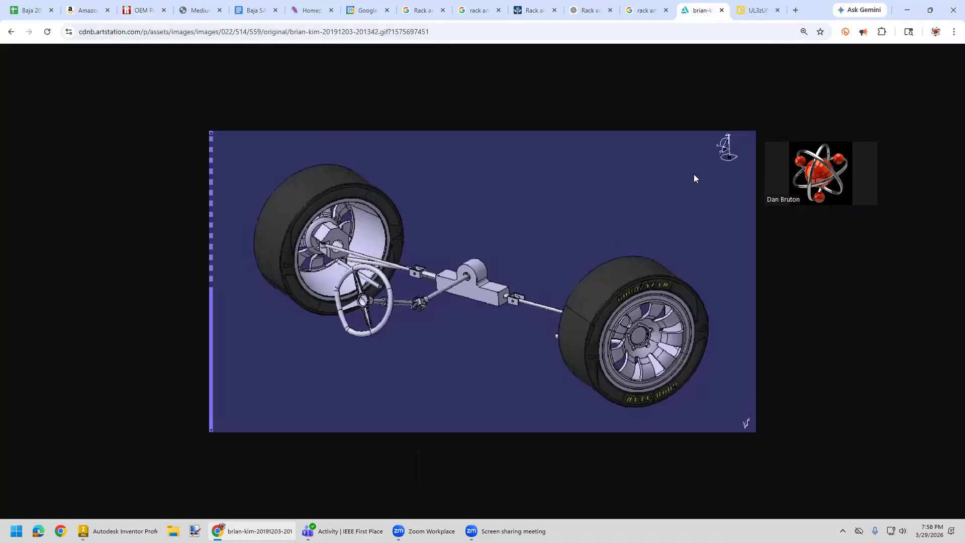
left_click(755, 11)
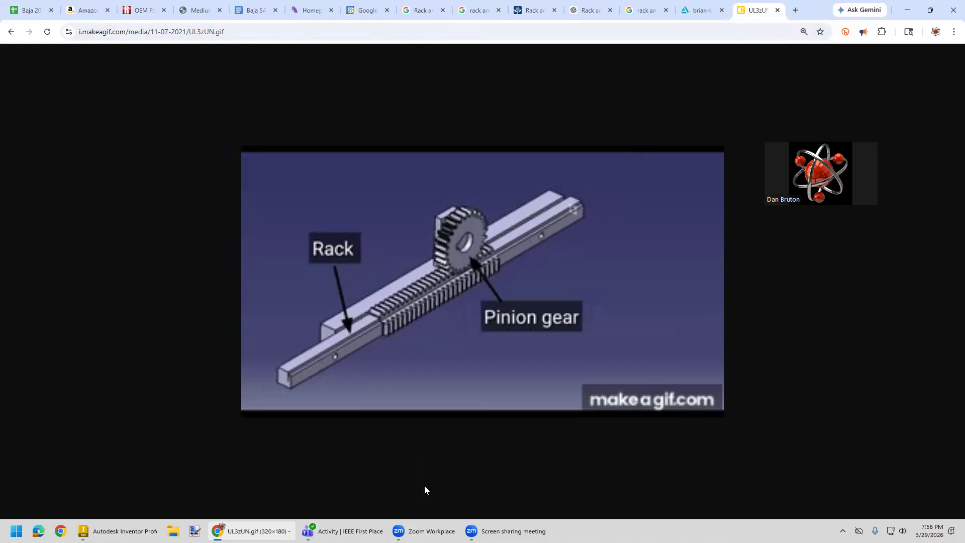
- Return to Inventor and save the part as Steering-Wheel-Shaft-Pinion-V2
left_click(118, 530)
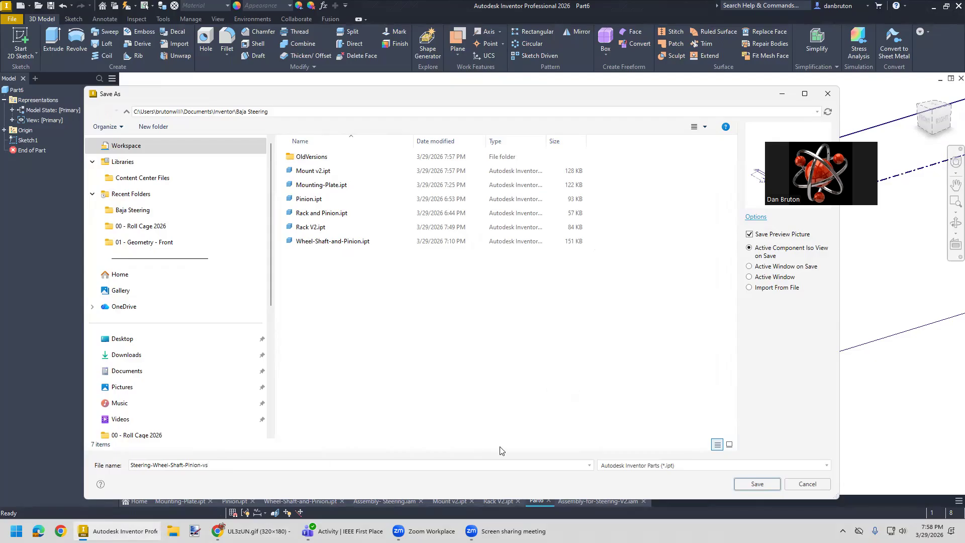
type("2")
left_click(757, 484)
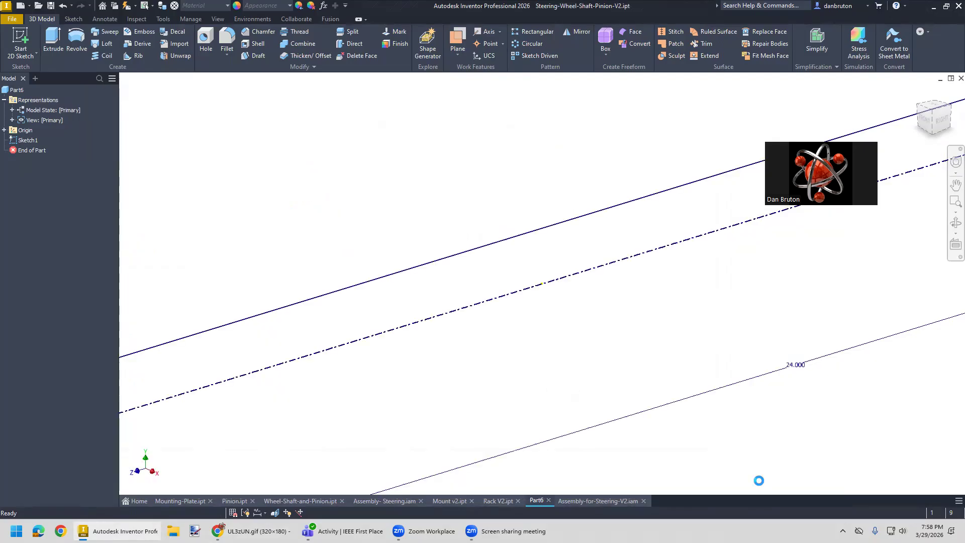
- Revolve the wheel, shaft and pinion profile a full 360 degrees about the centerline
scroll(707, 463, "down", 2)
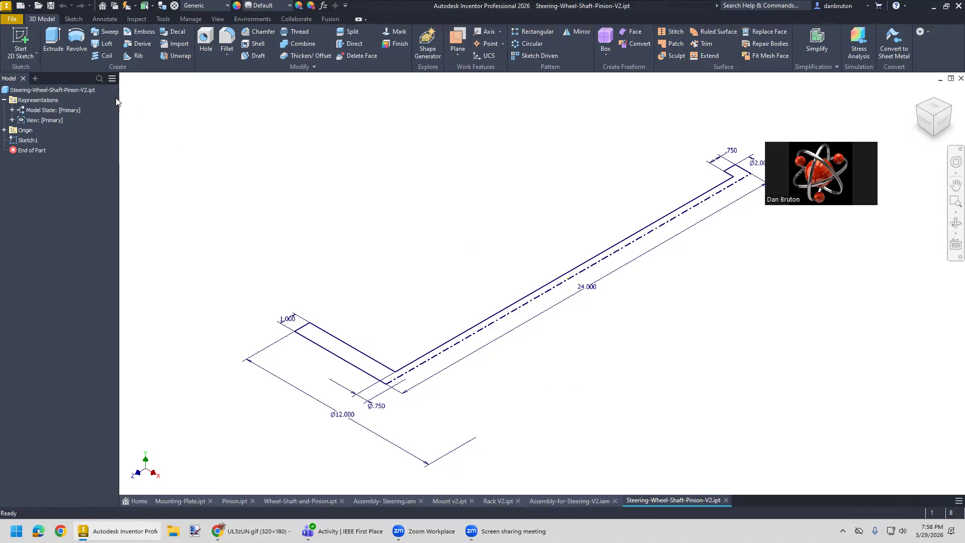
left_click(74, 47)
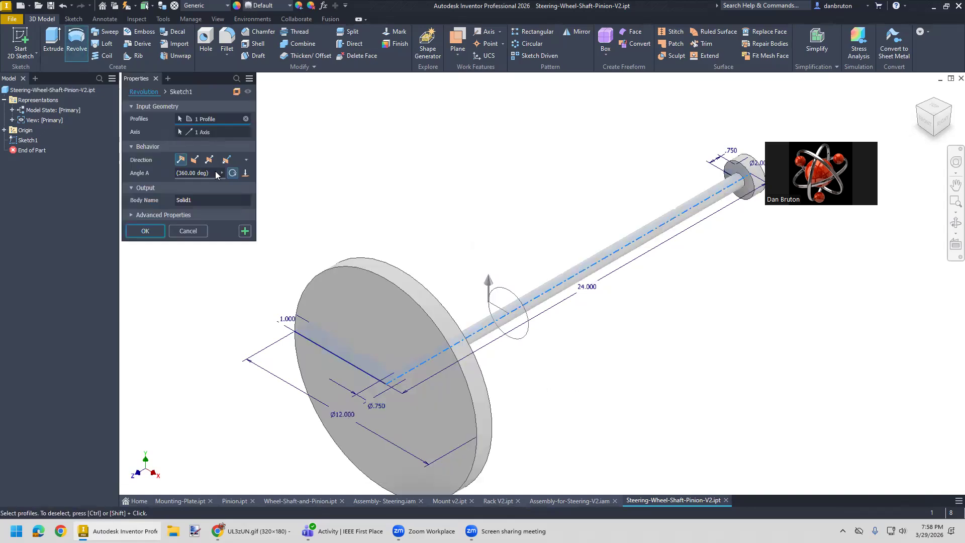
middle_click_drag(564, 359, 478, 317)
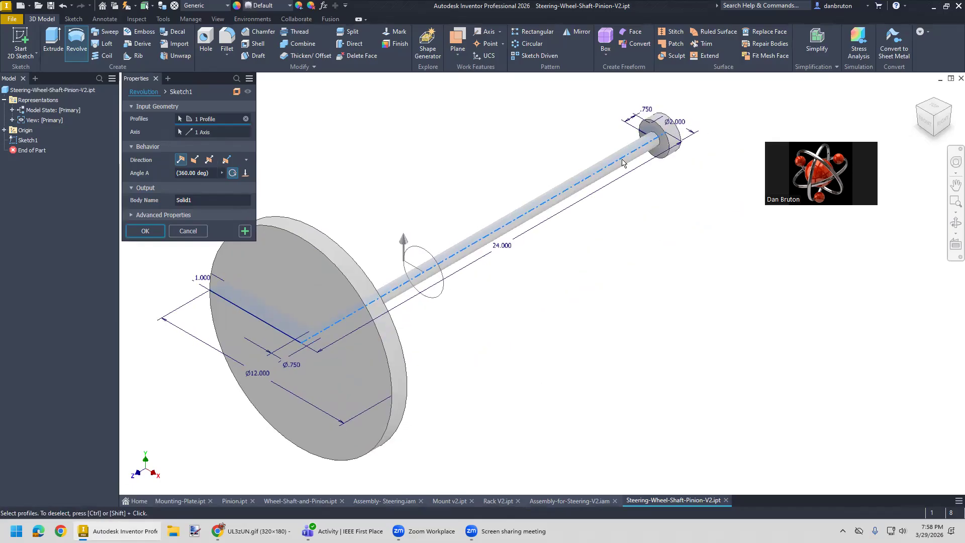
left_click(145, 232)
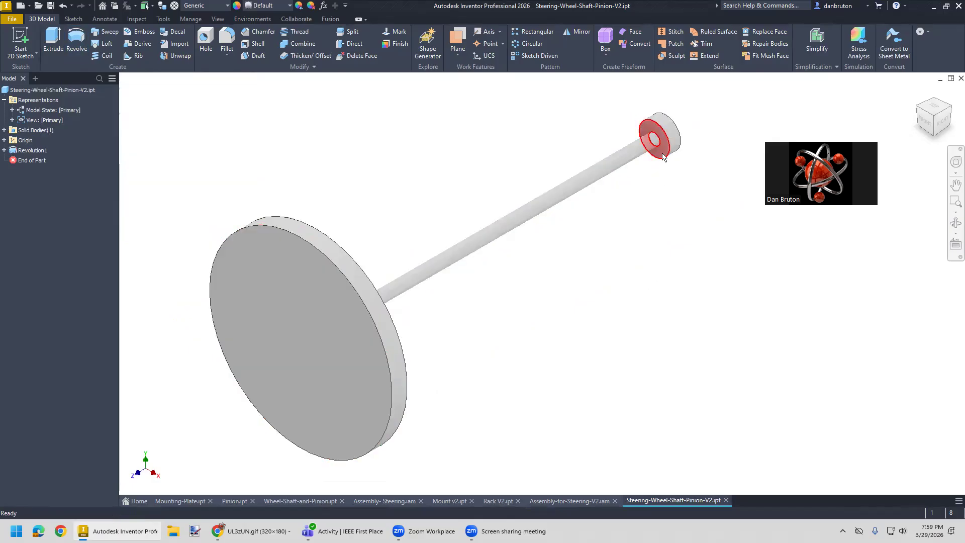
- Try the Magenta appearance on the faces of the pinion disc
left_click(663, 154)
left_click(671, 129, "ctrl")
middle_click_drag(682, 234, 621, 211)
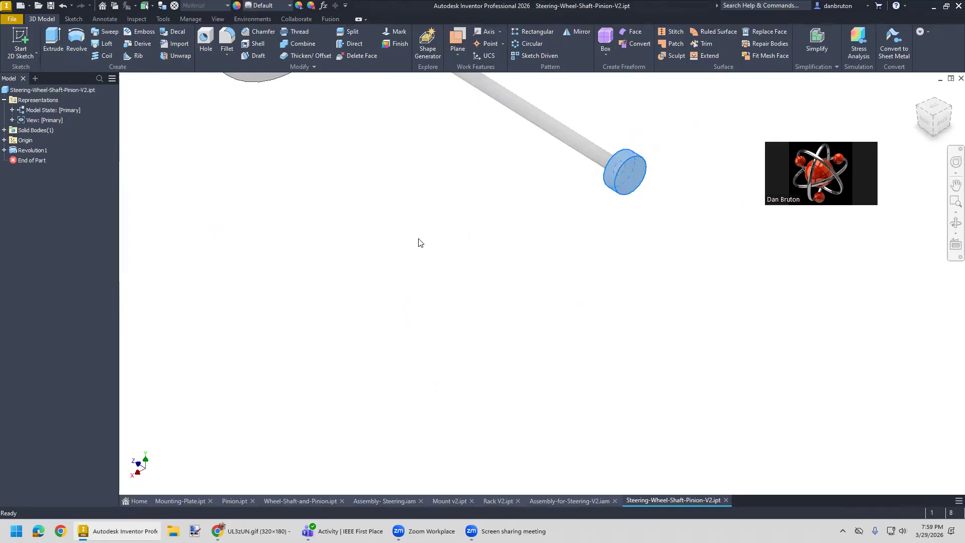
left_click(289, 5)
scroll(296, 300, "down", 6)
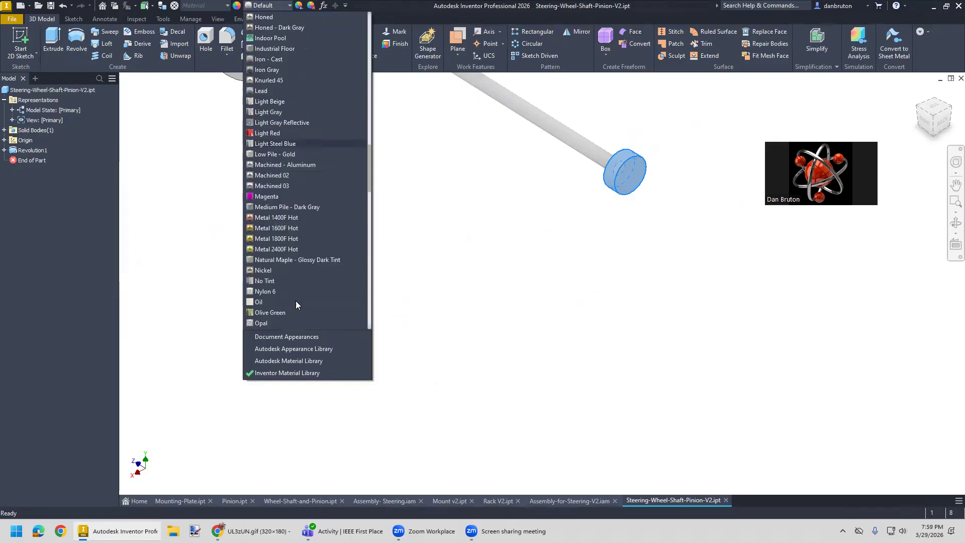
left_click(276, 196)
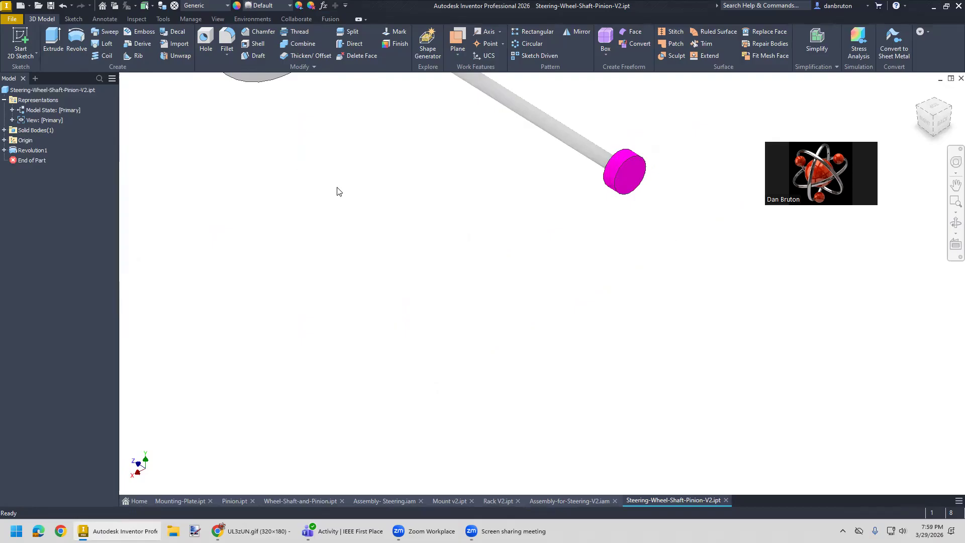
- Apply the Smooth - Purple appearance to the faces of the pinion disc and save the part
left_click(607, 177)
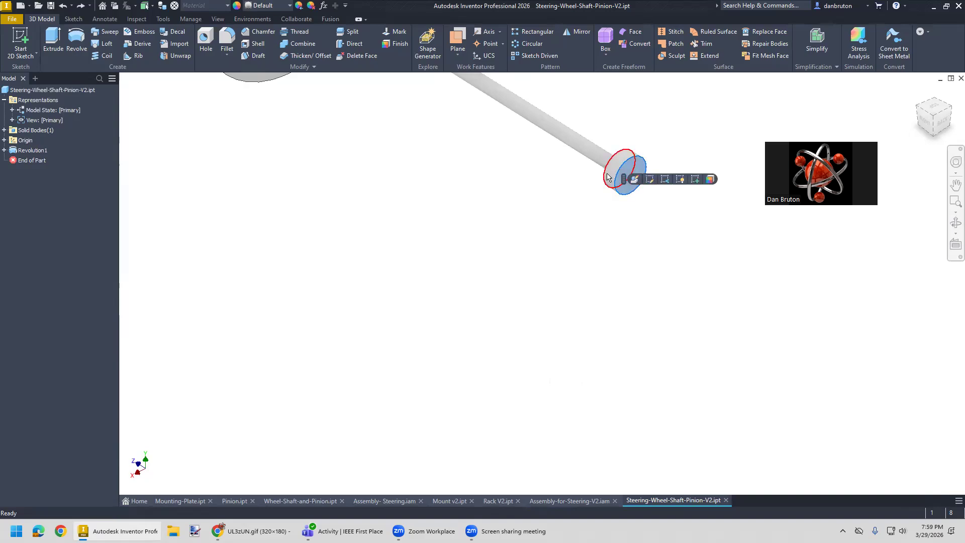
middle_click_drag(519, 223, 631, 200, "shift")
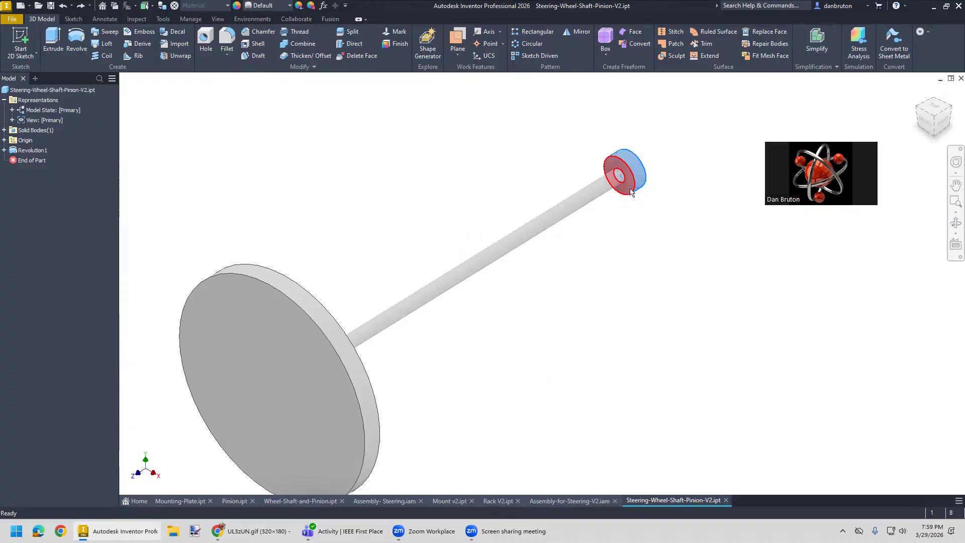
left_click(290, 6)
scroll(321, 281, "down", 8)
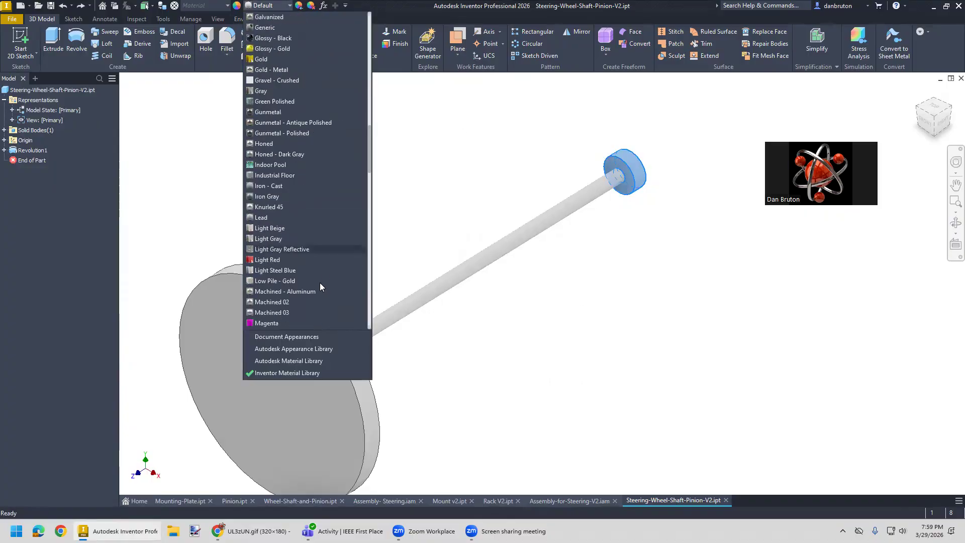
scroll(320, 287, "down", 12)
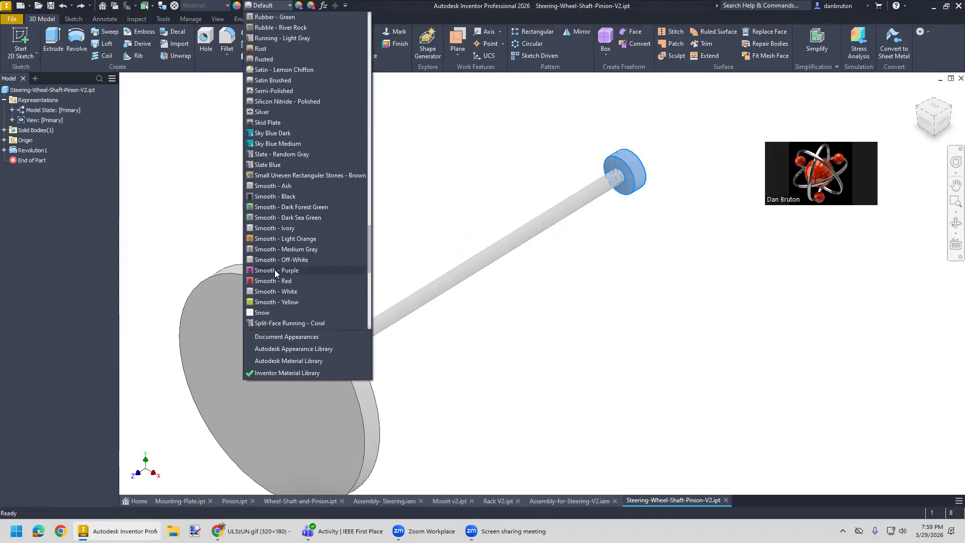
left_click(275, 271)
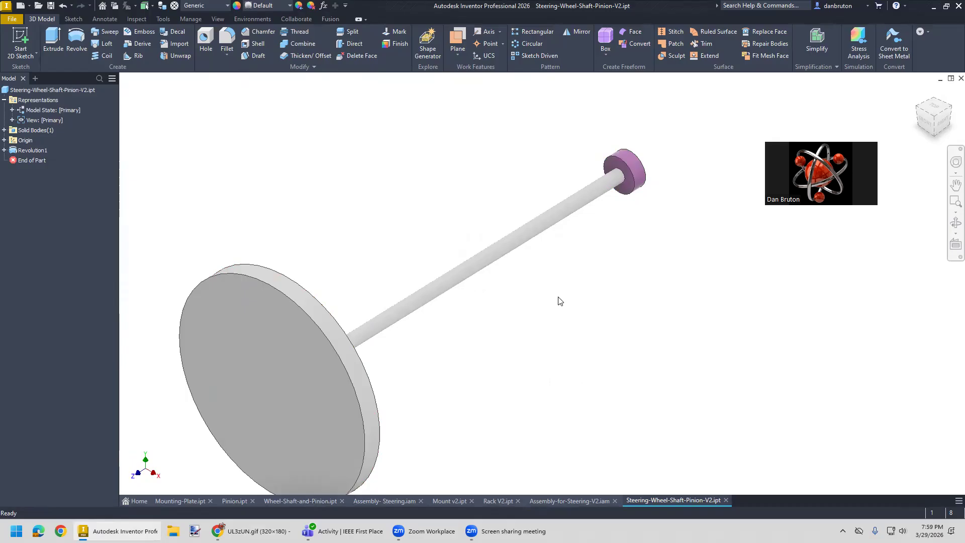
left_click(50, 6)
middle_click_drag(443, 330, 448, 295)
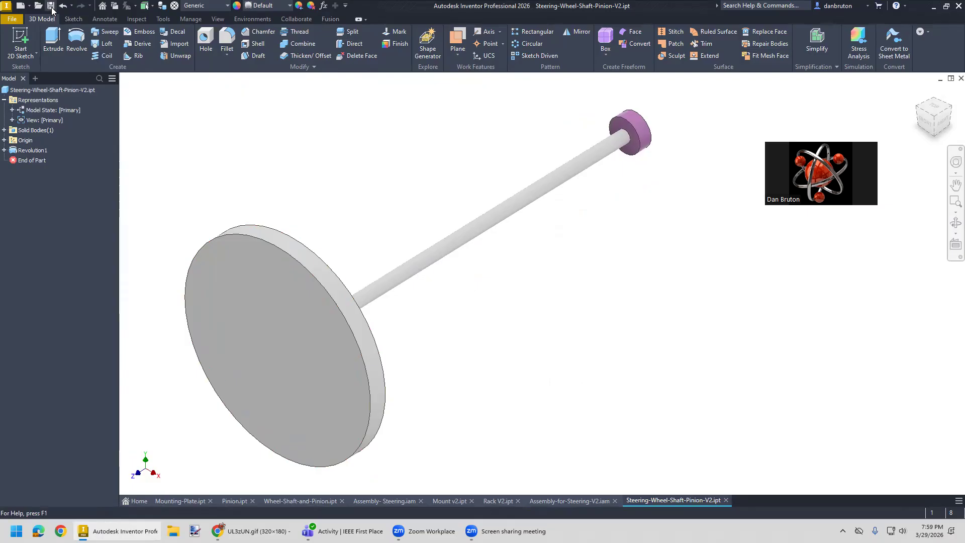
- Place one instance of Steering-Wheel-Shaft-Pinion-V2.ipt beside the mount and rack in Assembly-for-Steering-V2
left_click(576, 502)
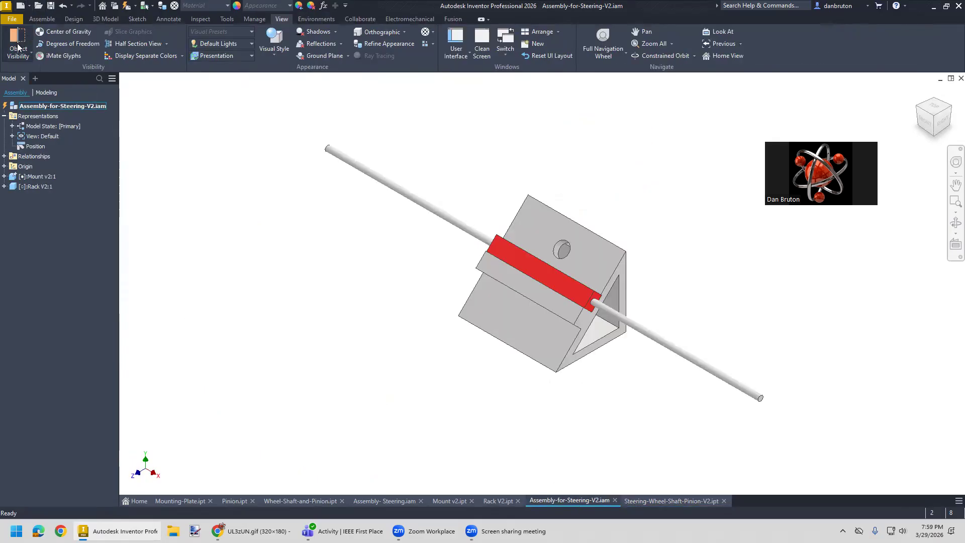
left_click(42, 20)
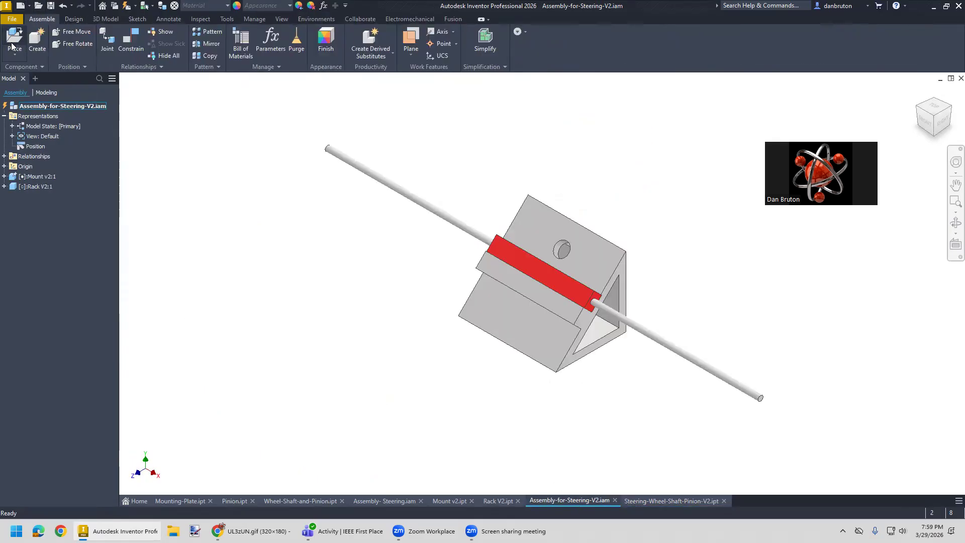
left_click(13, 40)
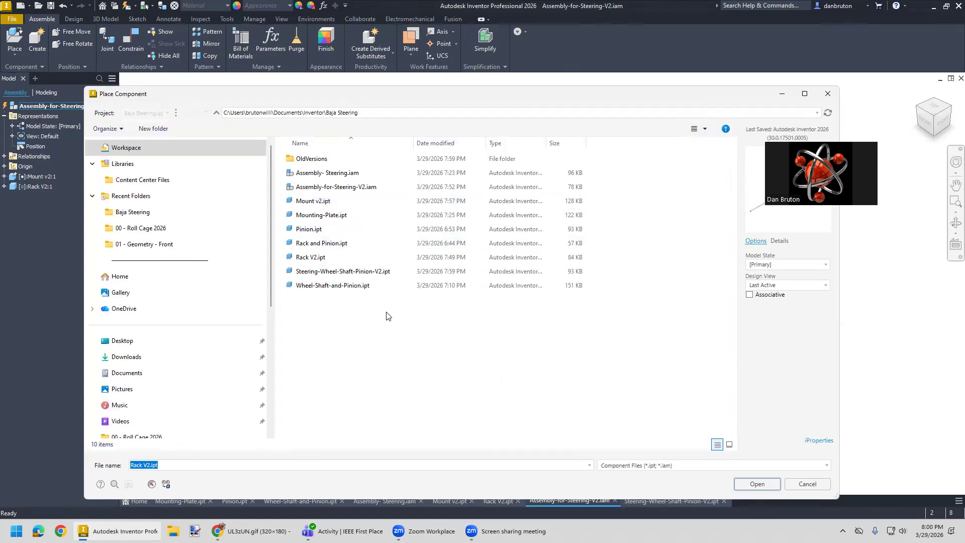
left_click(372, 272)
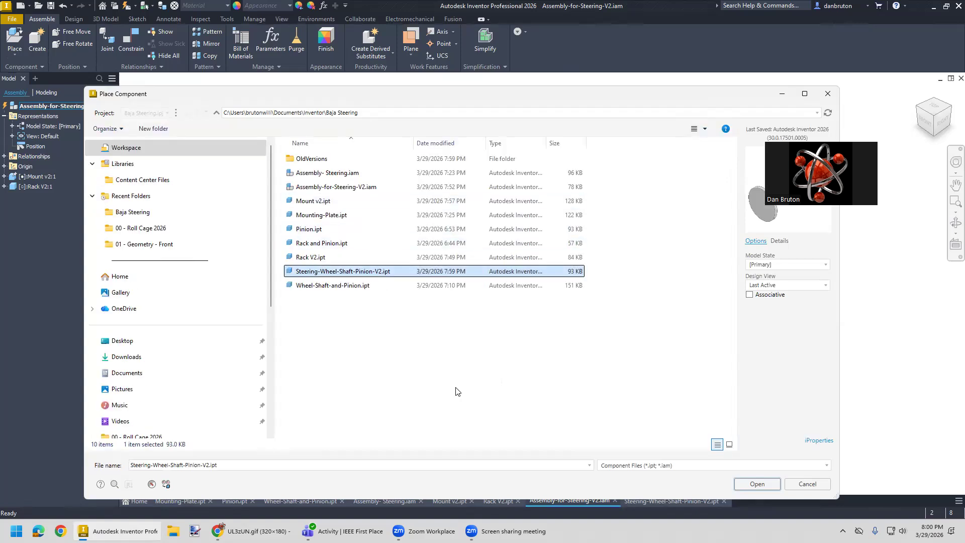
left_click(749, 483)
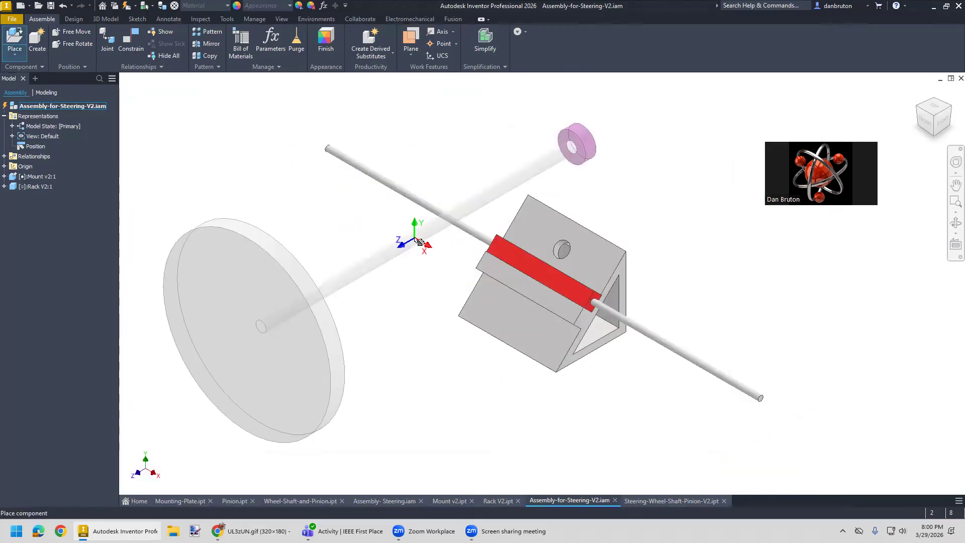
right_click(420, 242)
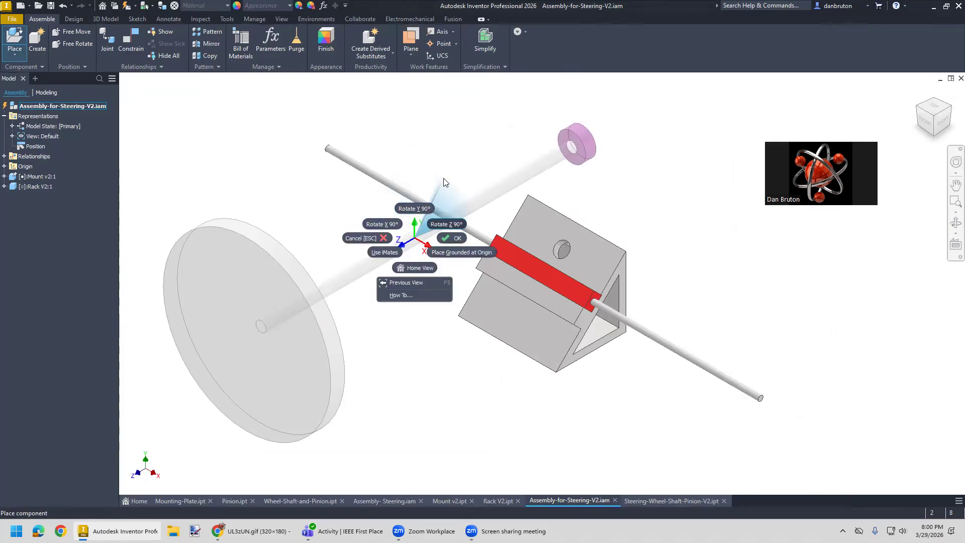
left_click(443, 179)
left_click(414, 245)
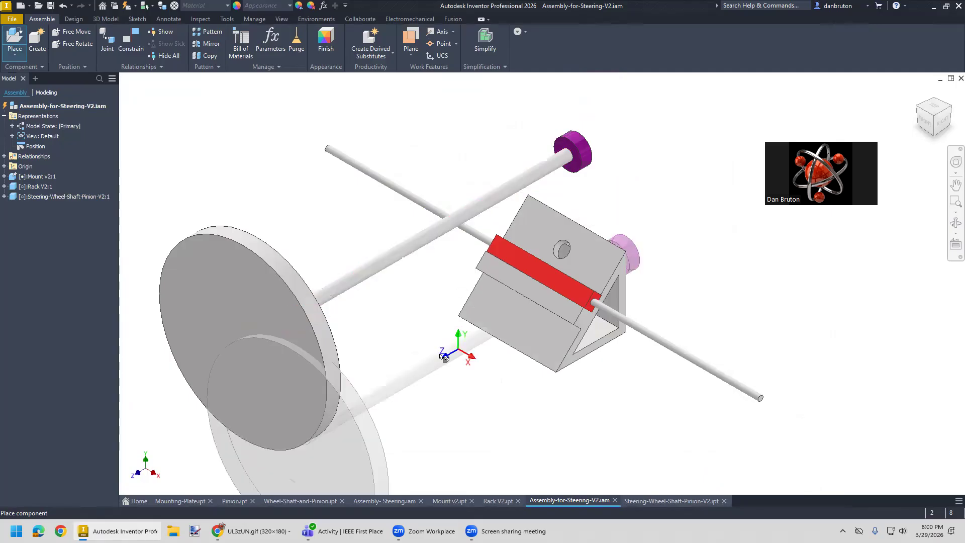
key("Escape")
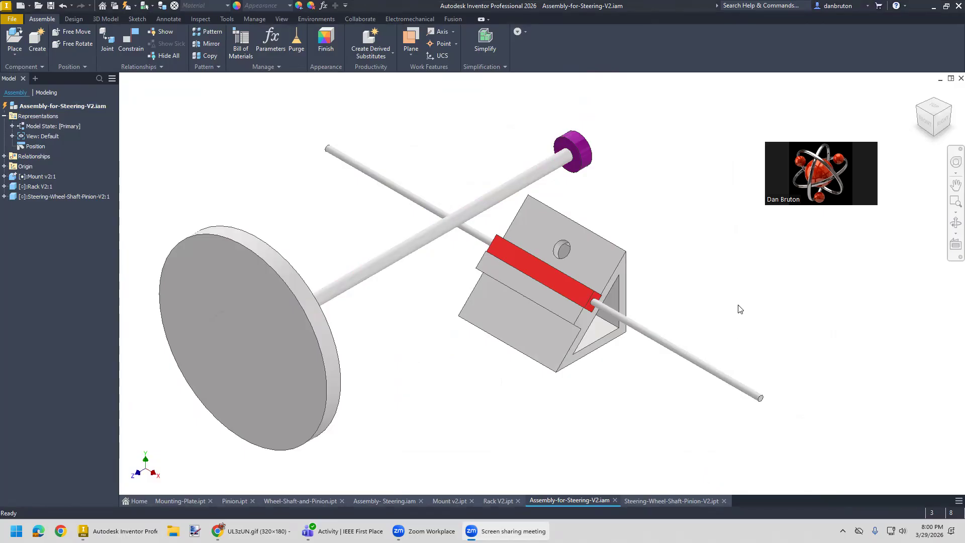
mouse_move(732, 295)
middle_mouse_down("shift")
mouse_move(628, 271)
mouse_move(610, 296)
middle_mouse_up("shift")
mouse_move(713, 341)
middle_mouse_down()
mouse_move(606, 288)
mouse_move(612, 317)
middle_mouse_up()
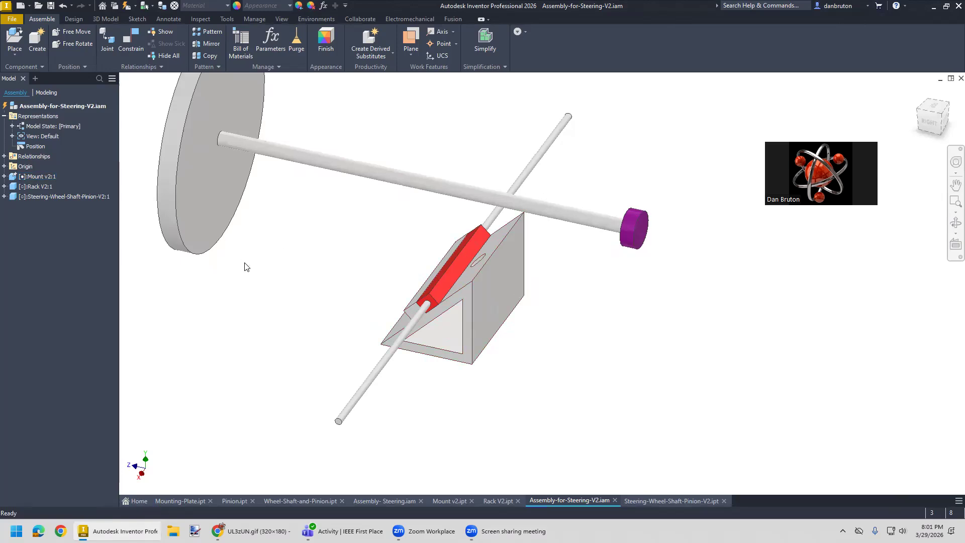
left_click(136, 42)
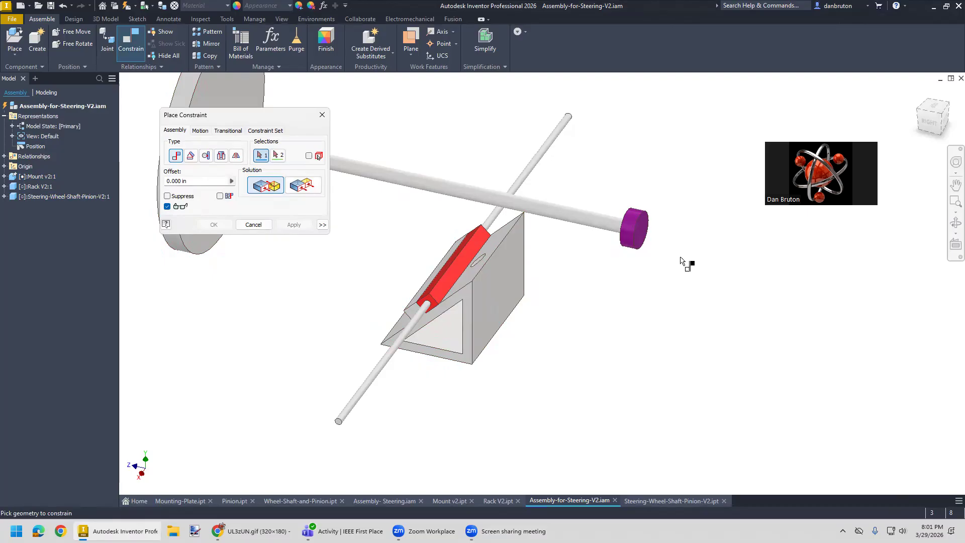
left_click(645, 236)
middle_click_drag(543, 325, 564, 329)
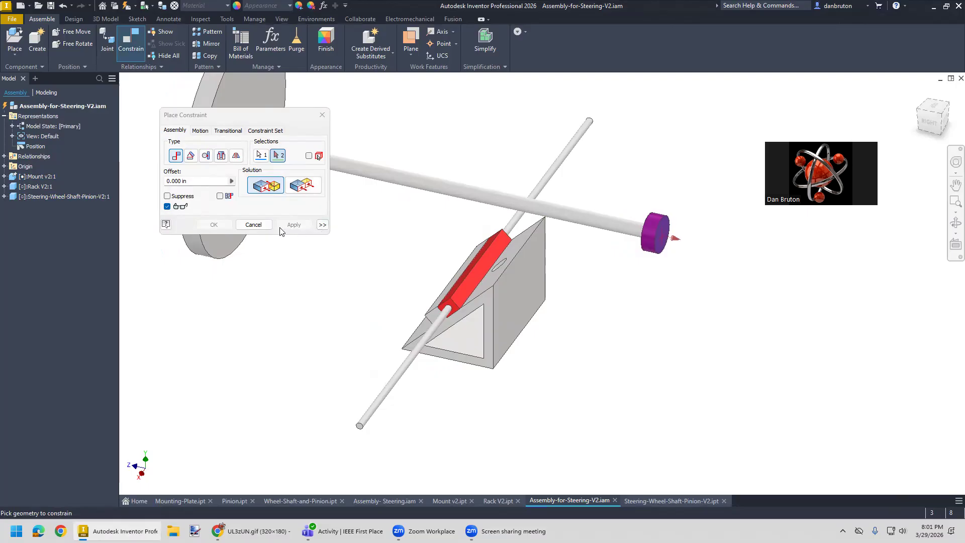
left_click(260, 226)
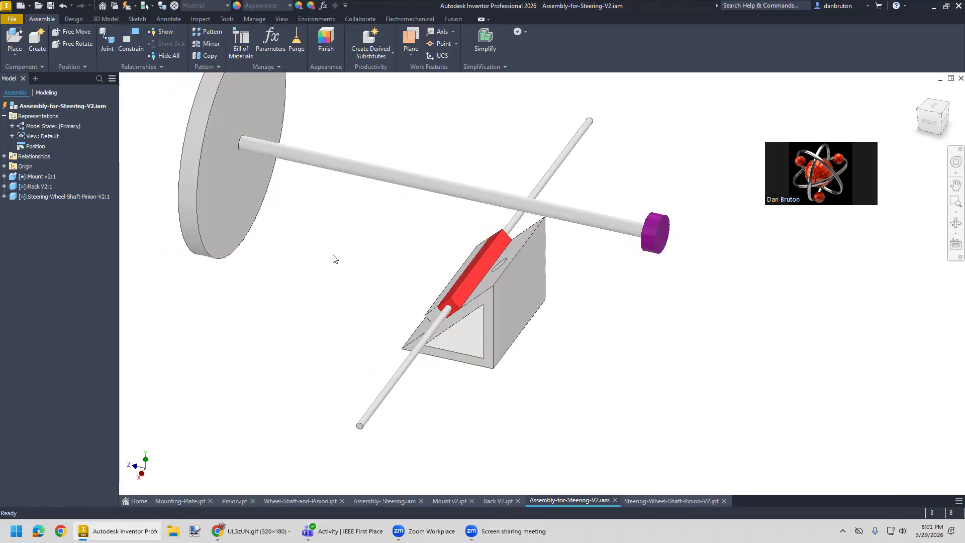
- Start a Rotational joint and set its first origin at the center of the pinion's outer end face
left_click(104, 40)
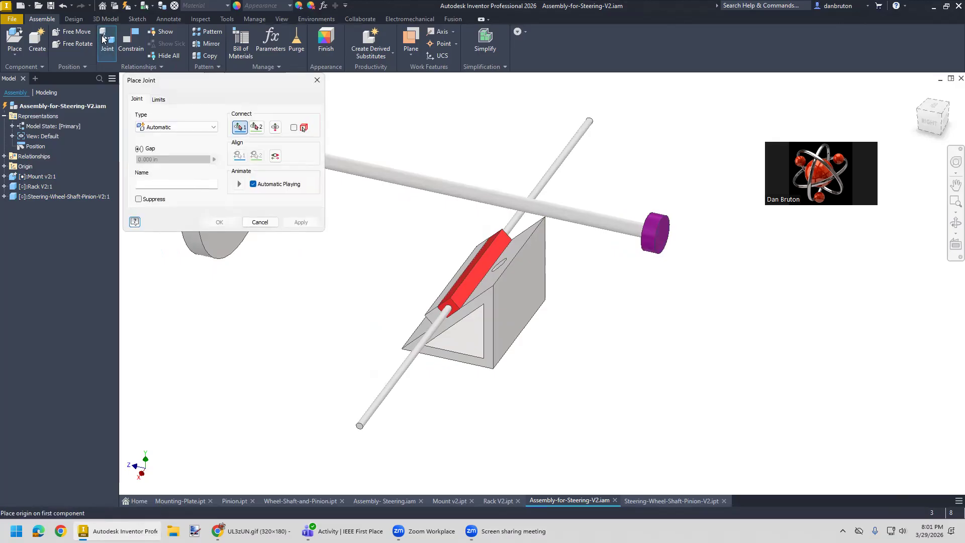
left_click(215, 128)
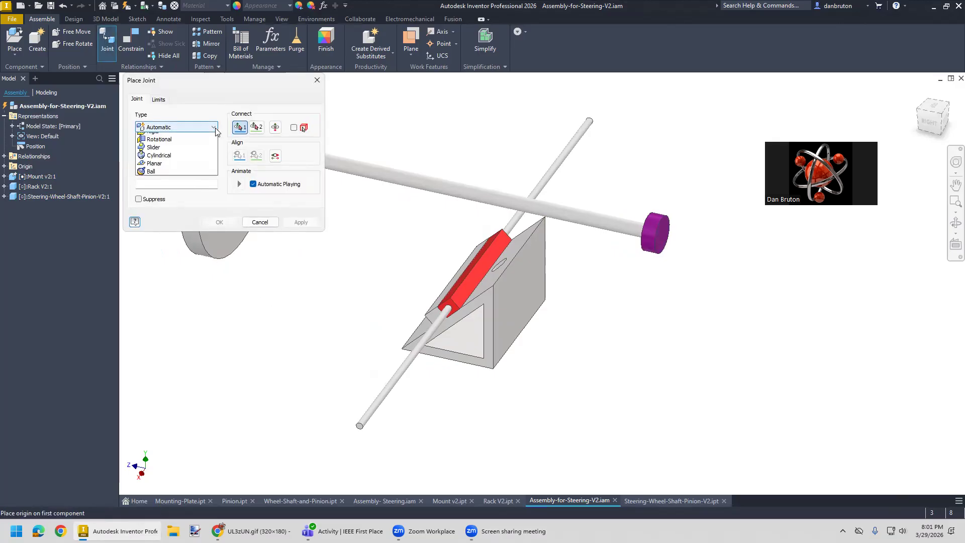
left_click(177, 157)
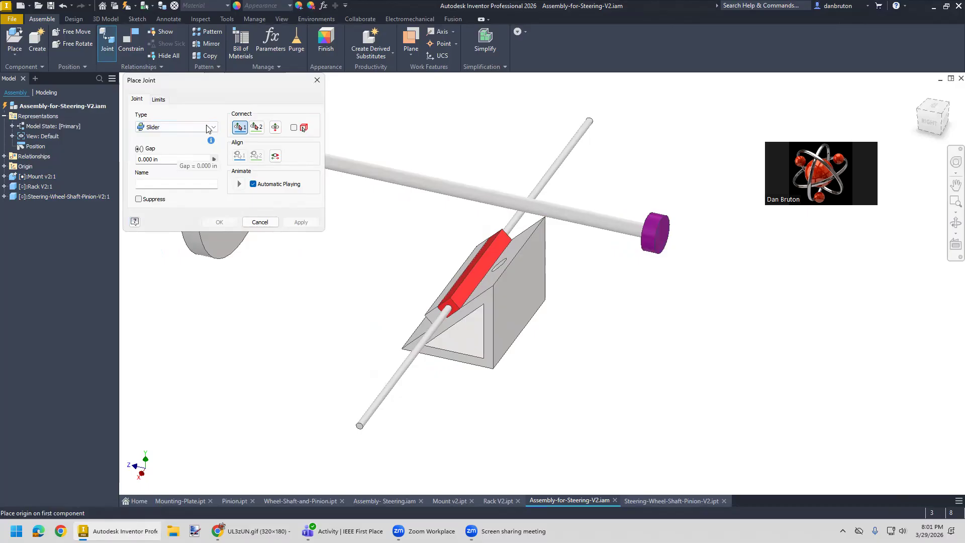
left_click(214, 127)
left_click(178, 155)
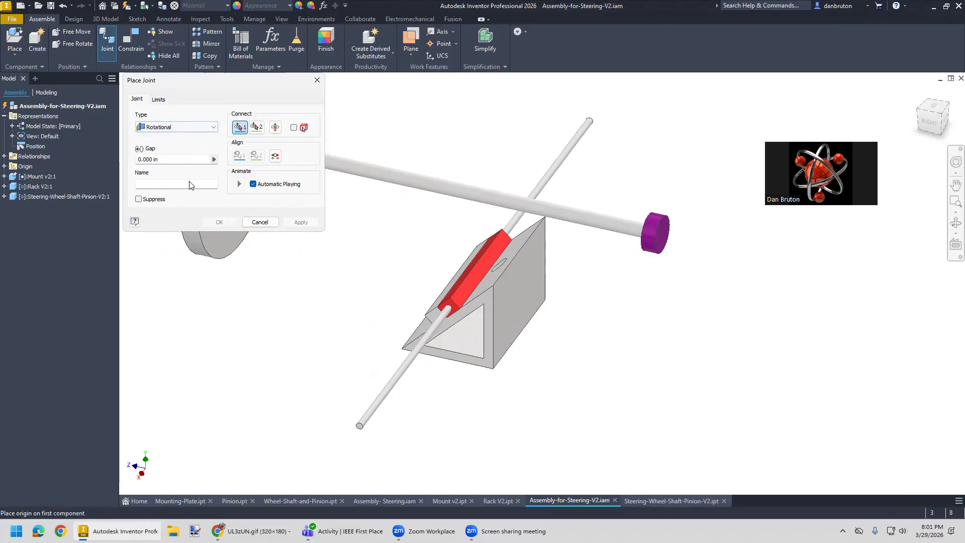
middle_click_drag(282, 304, 286, 305)
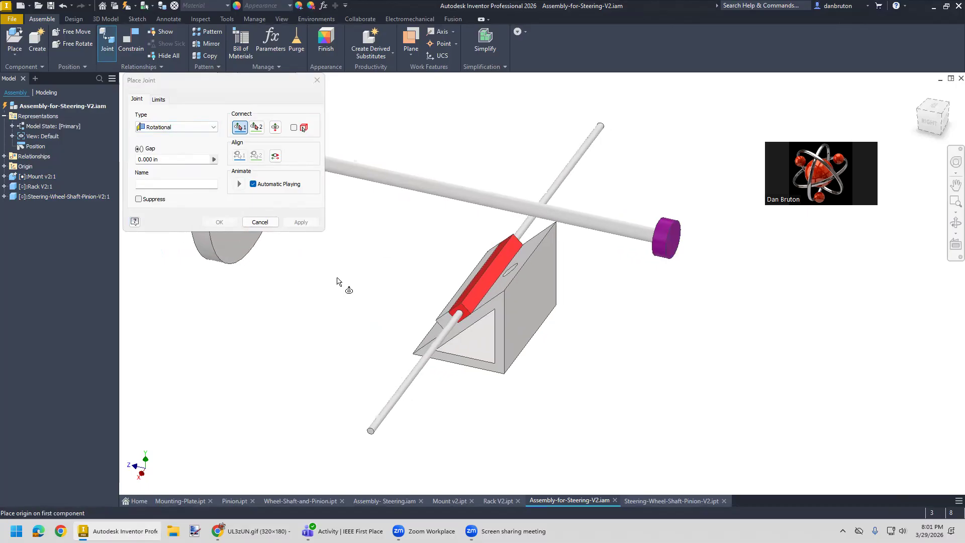
left_click(427, 189)
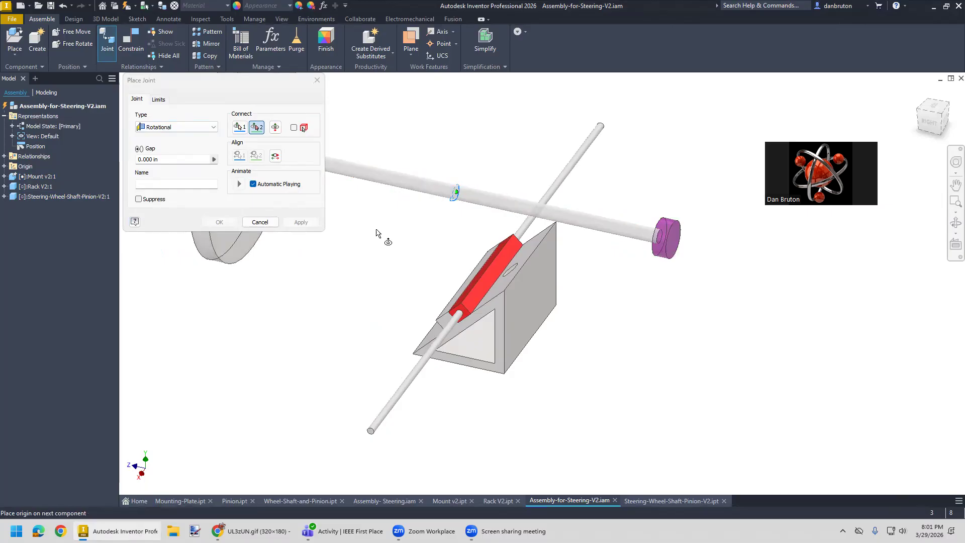
middle_click_drag(360, 257, 299, 265)
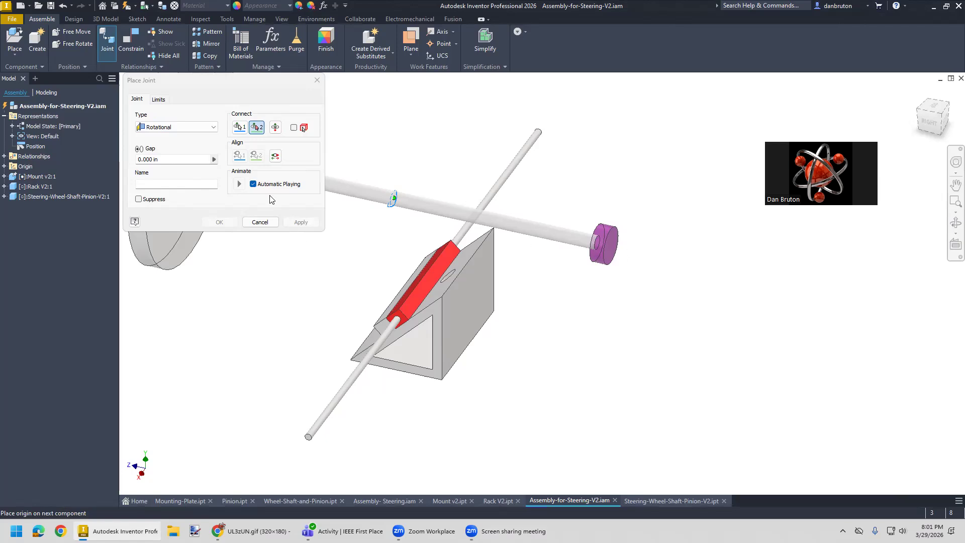
left_click(240, 127)
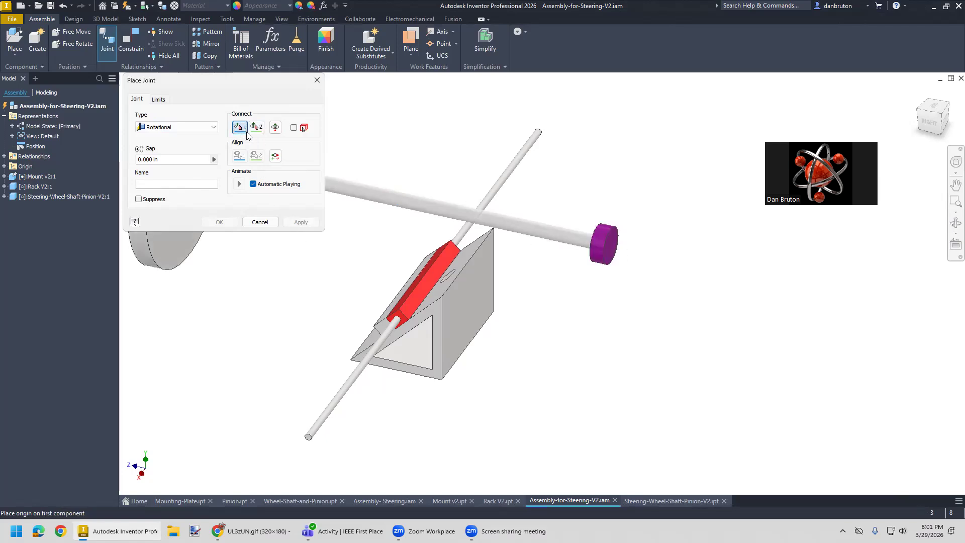
left_click(612, 255)
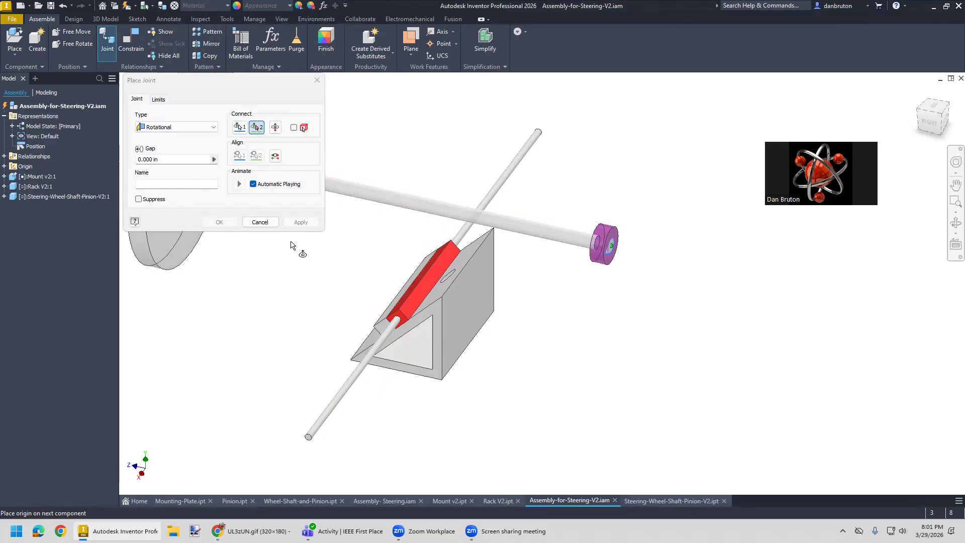
- Set the joint's second origin at the center of the hole in the mount's sloped face and apply the joint
mouse_move(266, 267)
middle_mouse_down()
mouse_move(300, 279)
mouse_move(280, 277)
middle_mouse_up()
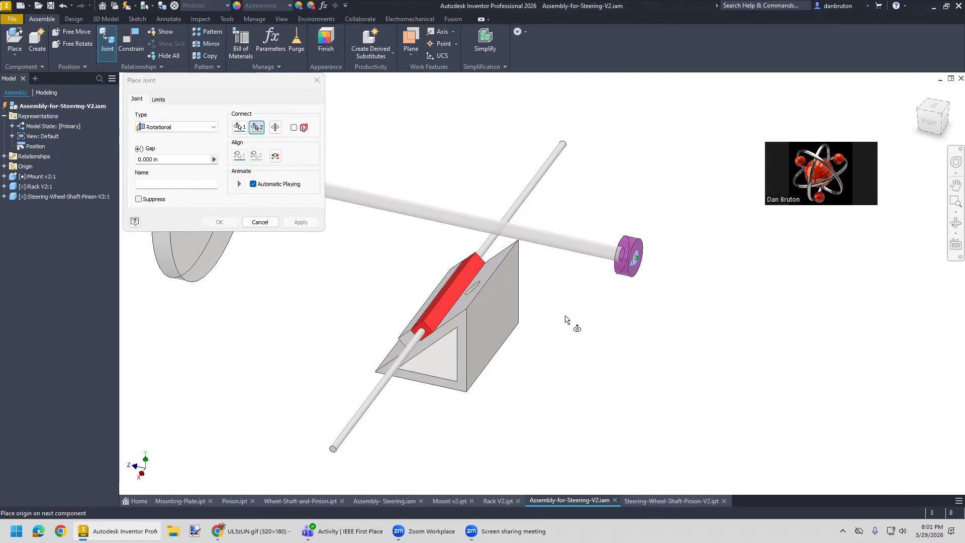
left_click(921, 125)
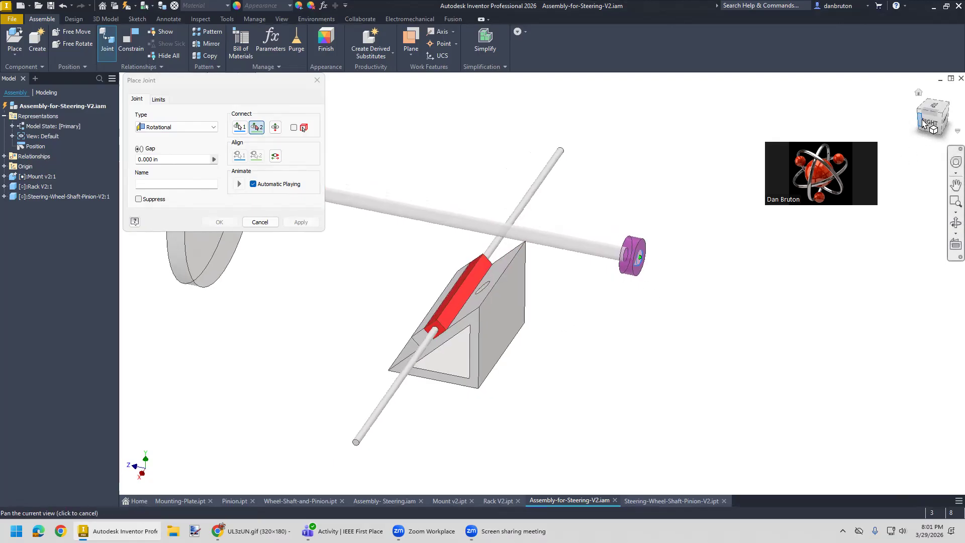
left_click(919, 93)
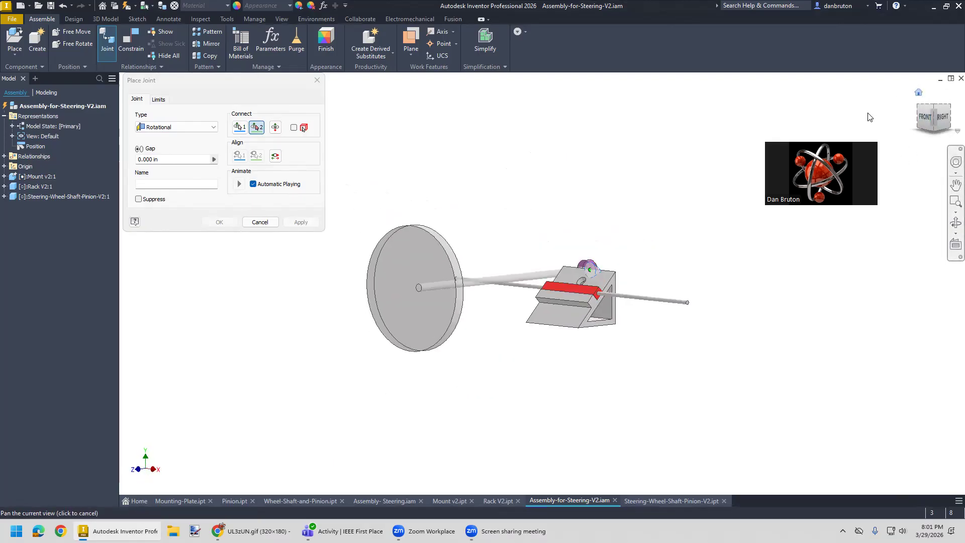
scroll(573, 287, "down", 5)
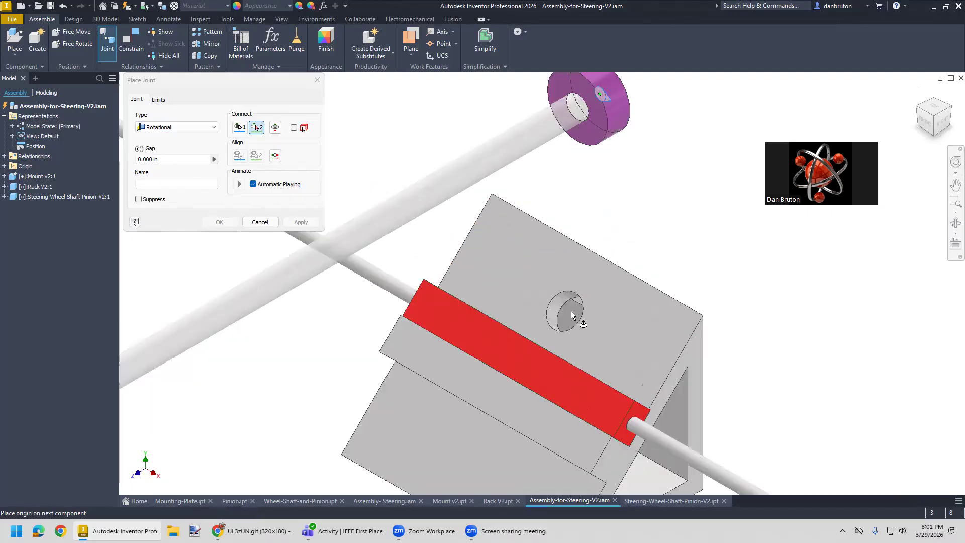
left_click(581, 312)
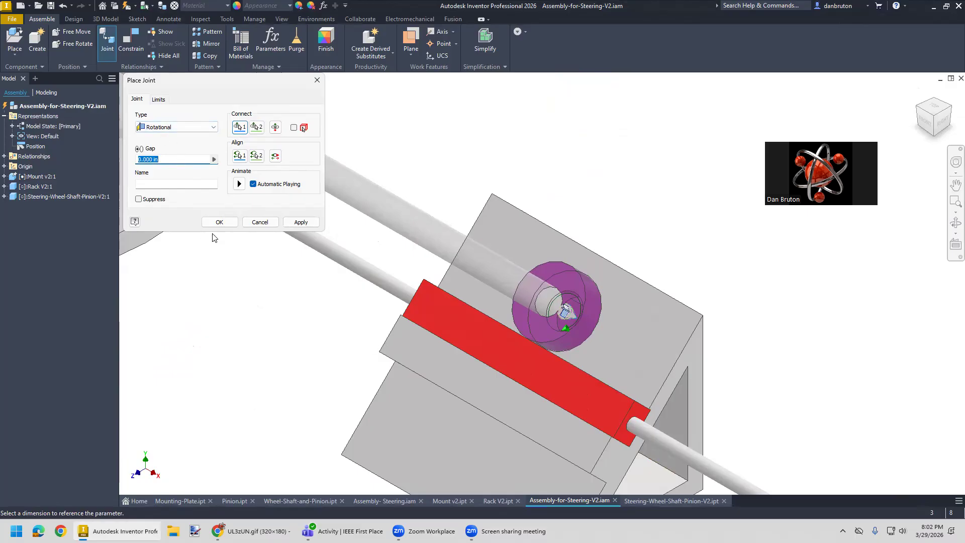
left_click(300, 221)
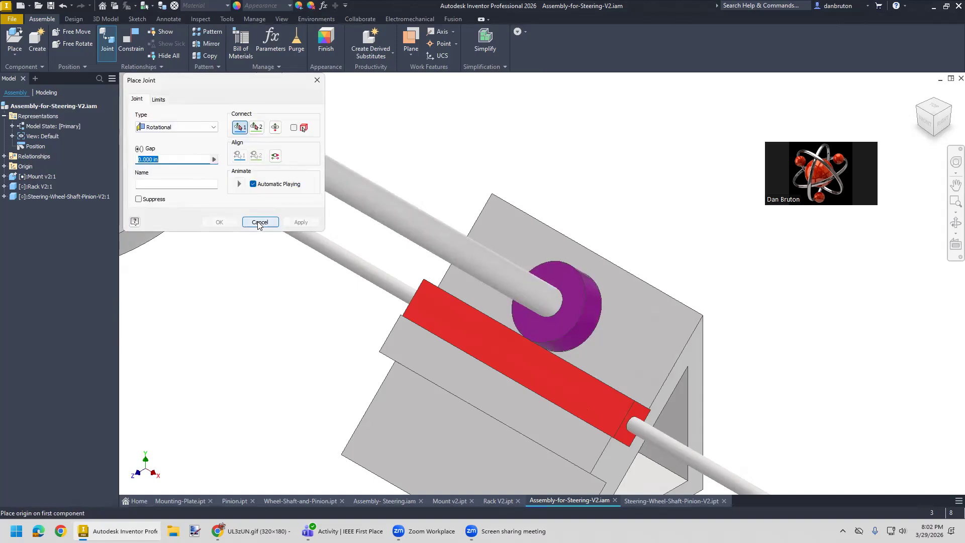
left_click(316, 80)
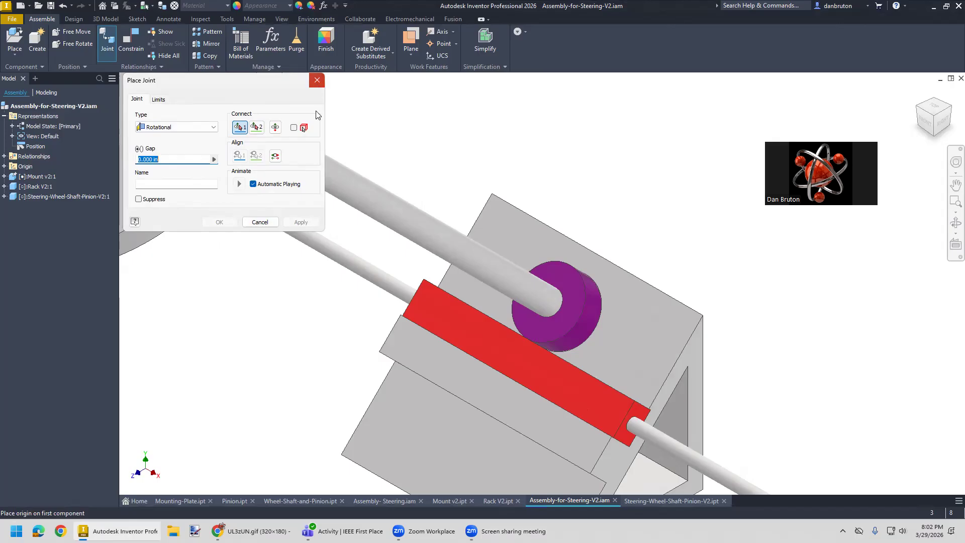
- Turn the steering wheel in the assembly to check how the rotational joint moves
scroll(338, 334, "up", 7)
left_click(296, 290)
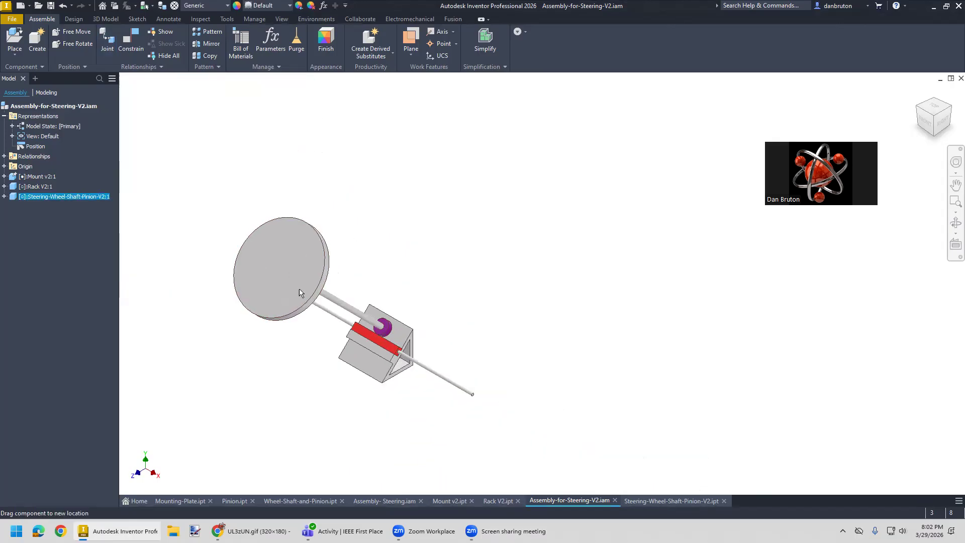
left_click_drag(282, 309, 276, 250)
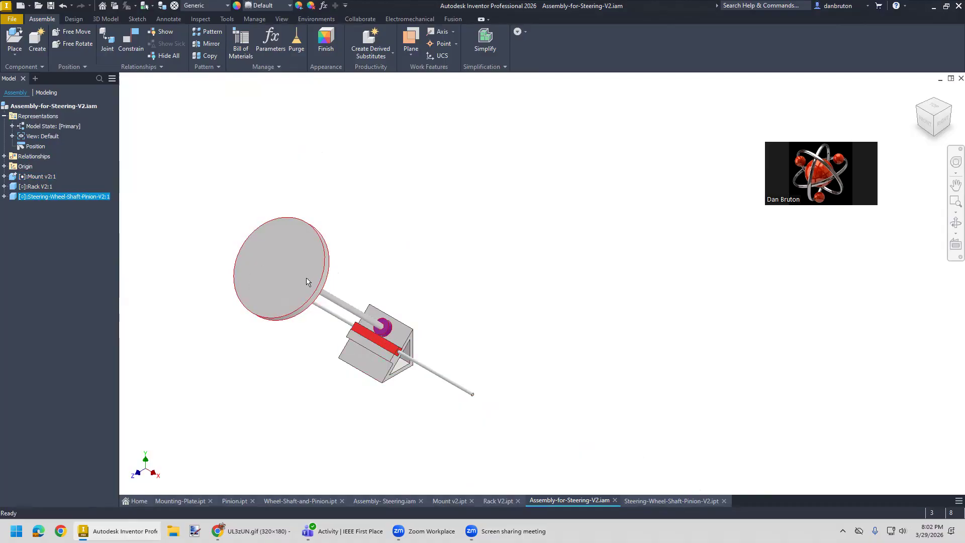
left_click_drag(302, 301, 240, 258)
left_click_drag(274, 298, 261, 254)
scroll(387, 427, "down", 2)
scroll(387, 428, "up", 4)
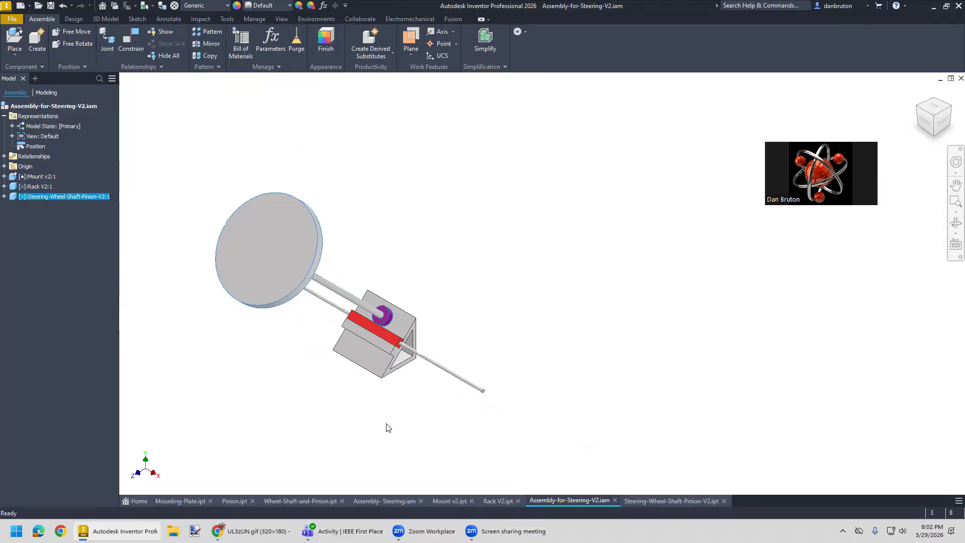
scroll(387, 427, "down", 2)
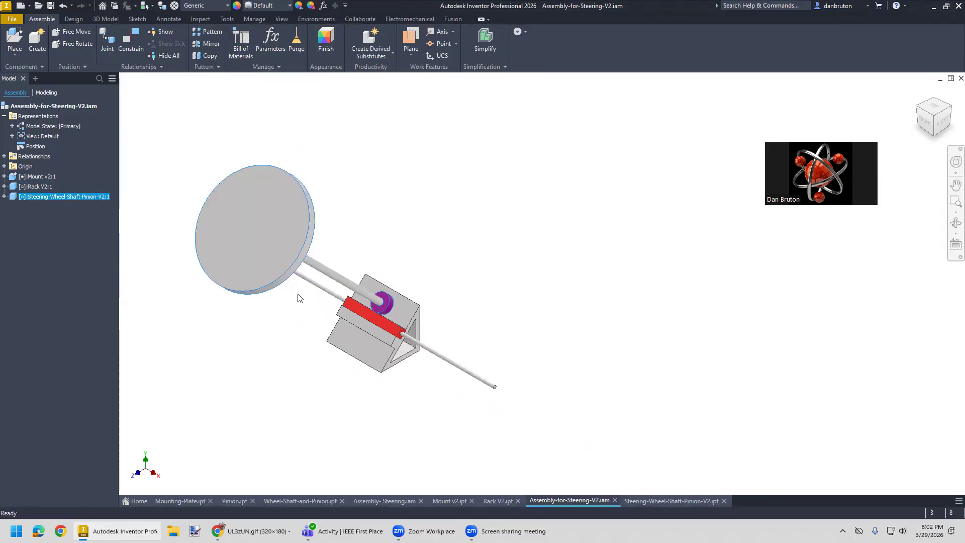
left_click_drag(286, 257, 234, 274)
- Switch to Steering-Wheel-Shaft-Pinion-V2.ipt and start a new sketch on the outer flat face of the steering wheel
left_click(669, 501)
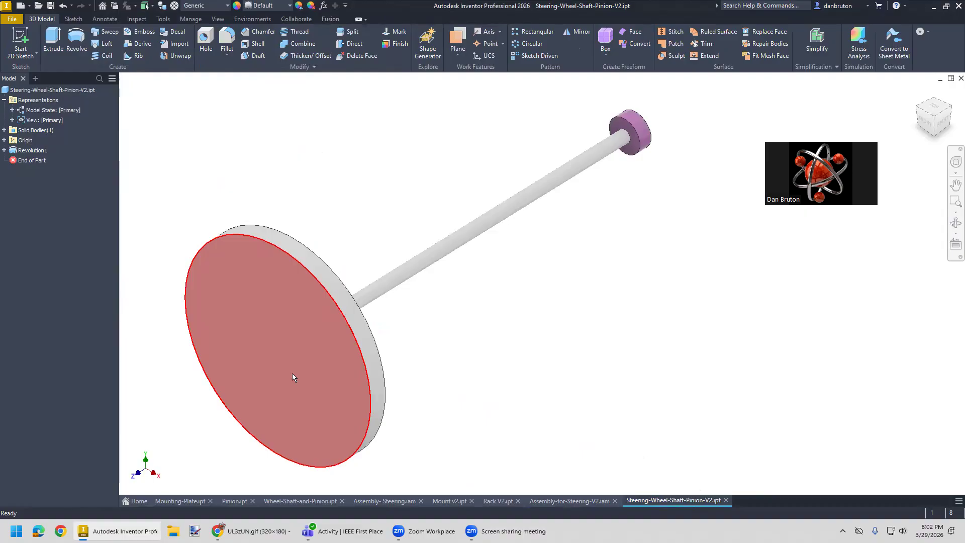
mouse_move(294, 378)
left_click(293, 333)
right_click(292, 332)
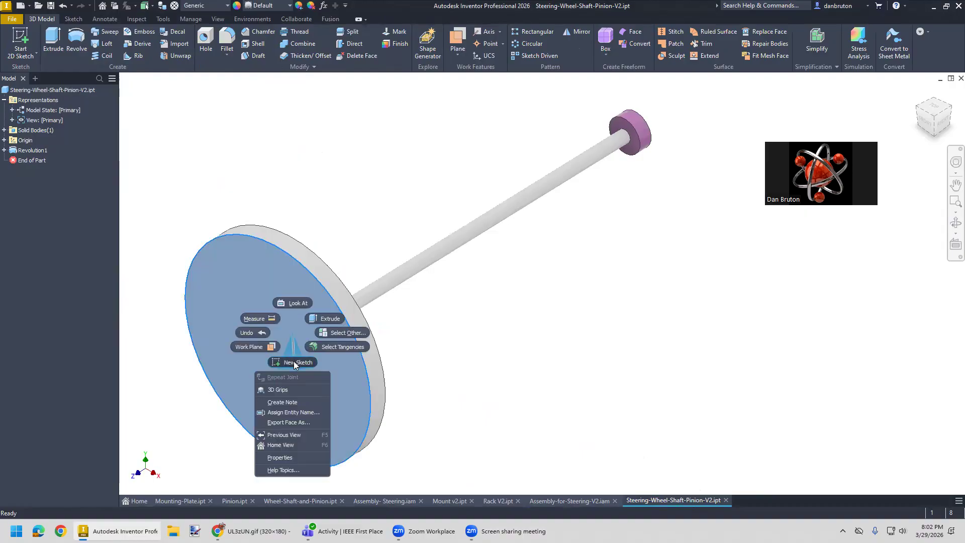
left_click(293, 361)
middle_click_drag(577, 318, 370, 332)
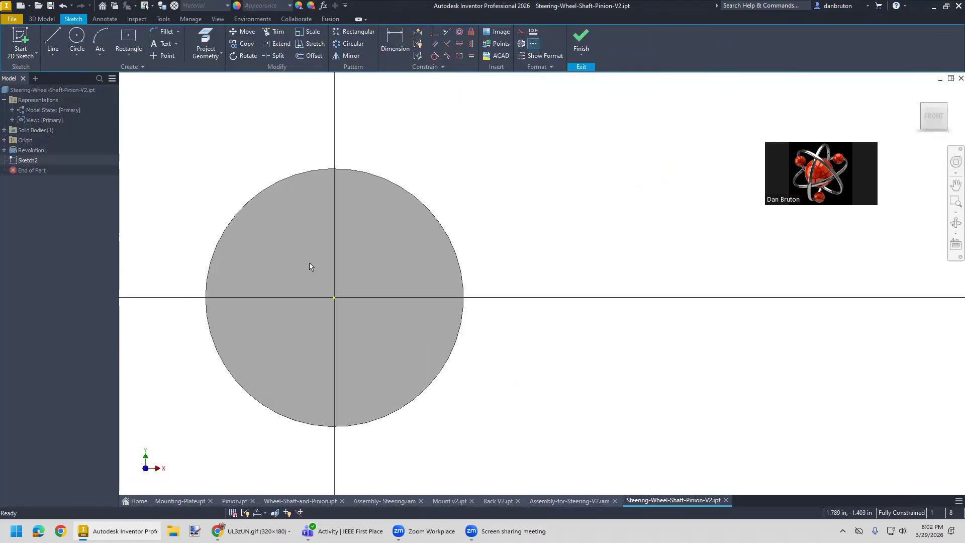
- Draw a vertical line from the wheel's upper rim to its center and a horizontal line from there to the rim
left_click(54, 39)
left_click(334, 169)
left_click(334, 298)
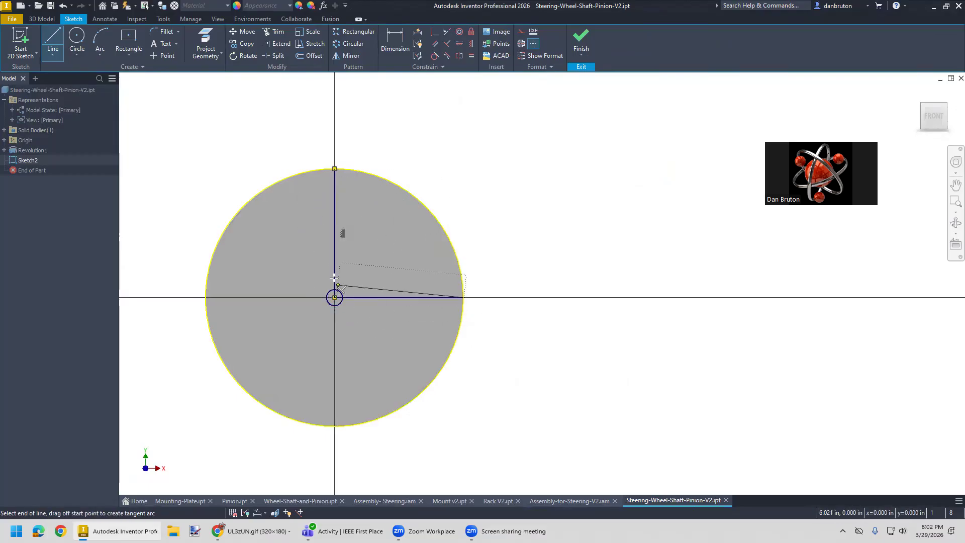
left_click(462, 298)
key("Escape")
- Draw a three-point arc of about 6.04 in radius along the rim, connecting the outer ends of the two lines
left_click(98, 39)
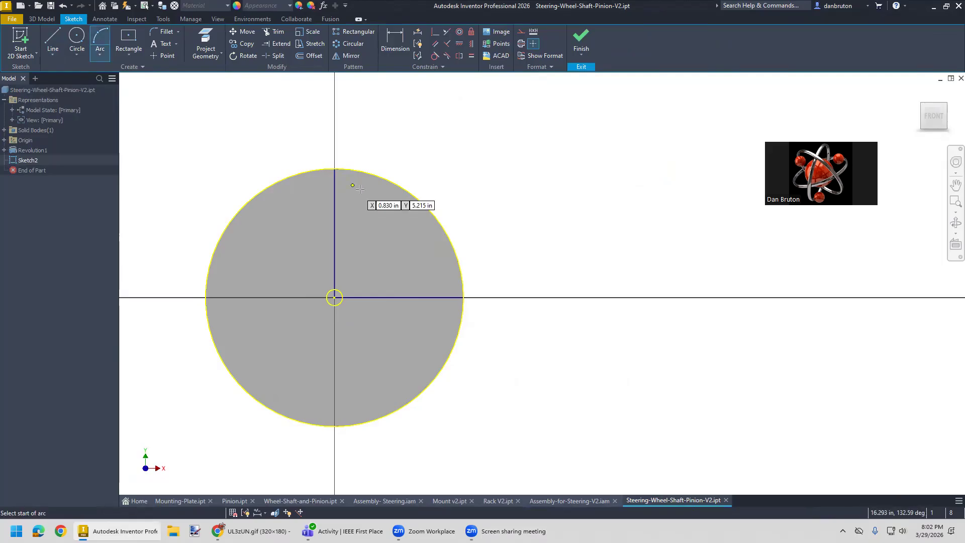
left_click(335, 170)
left_click(463, 297)
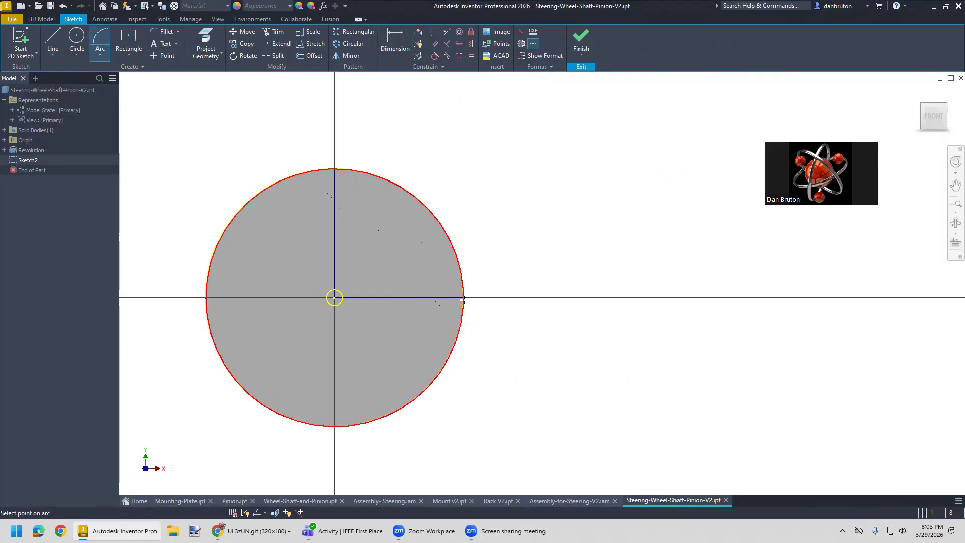
left_click(438, 219)
key("Escape")
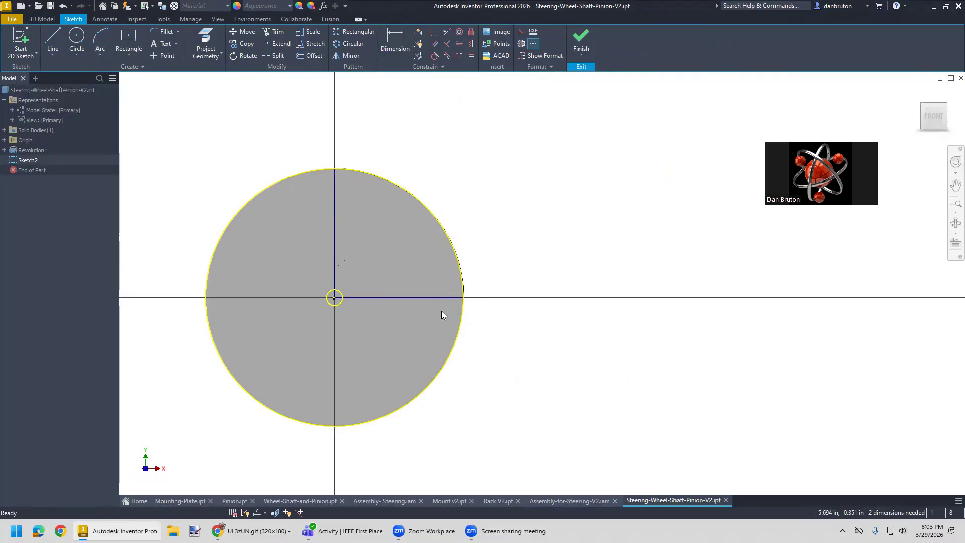
- Constrain the arc's center point coincident with the wheel's center
left_click(77, 40)
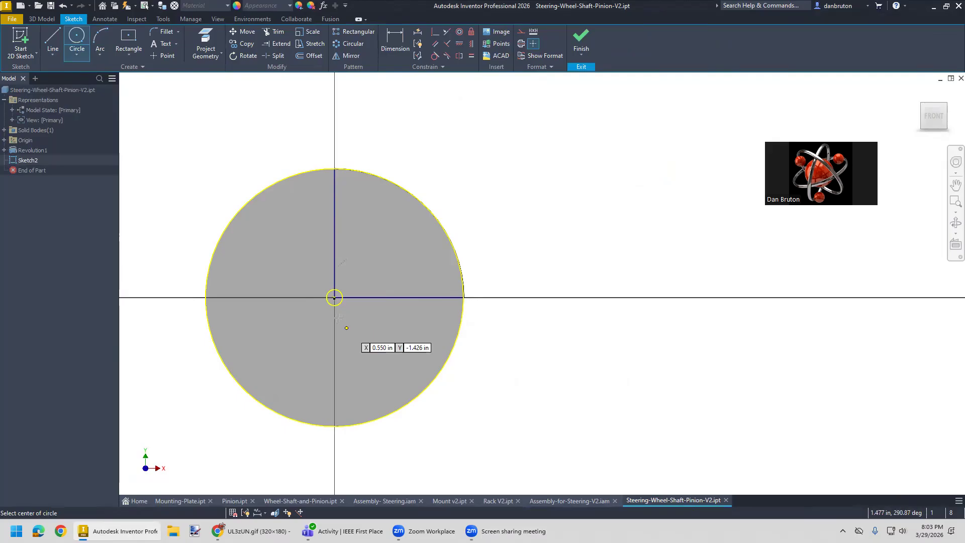
scroll(332, 297, "up", 5)
key("Escape")
left_click(413, 282)
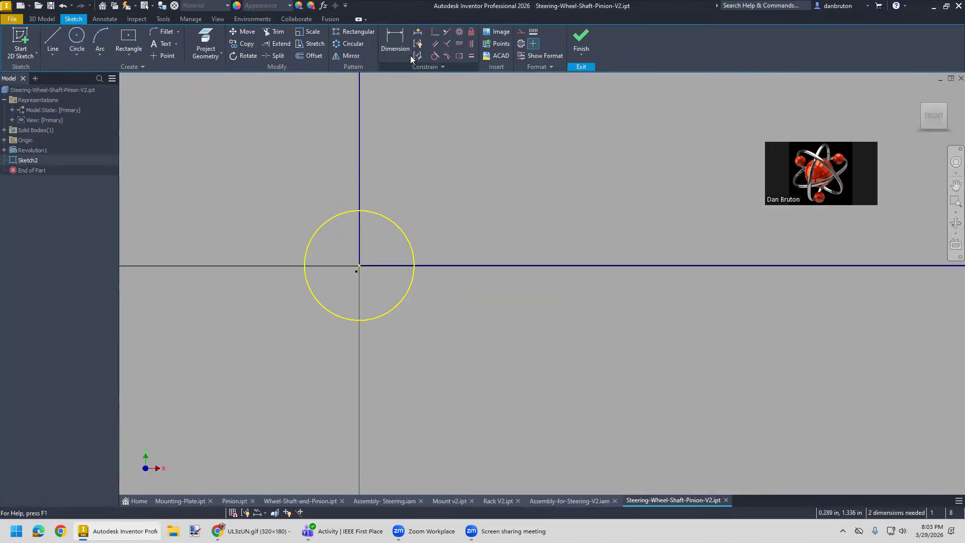
left_click(435, 31)
left_click(357, 271)
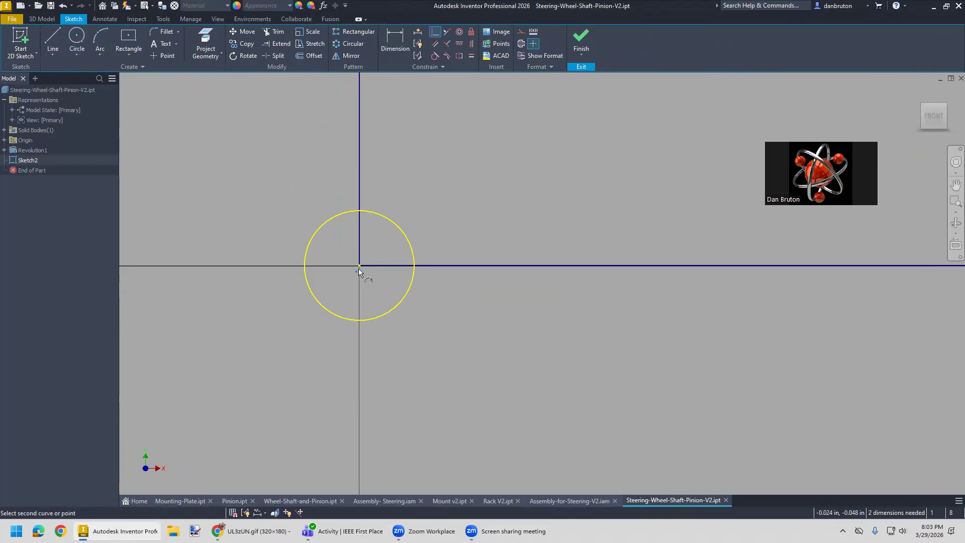
left_click(360, 267)
scroll(451, 315, "down", 5)
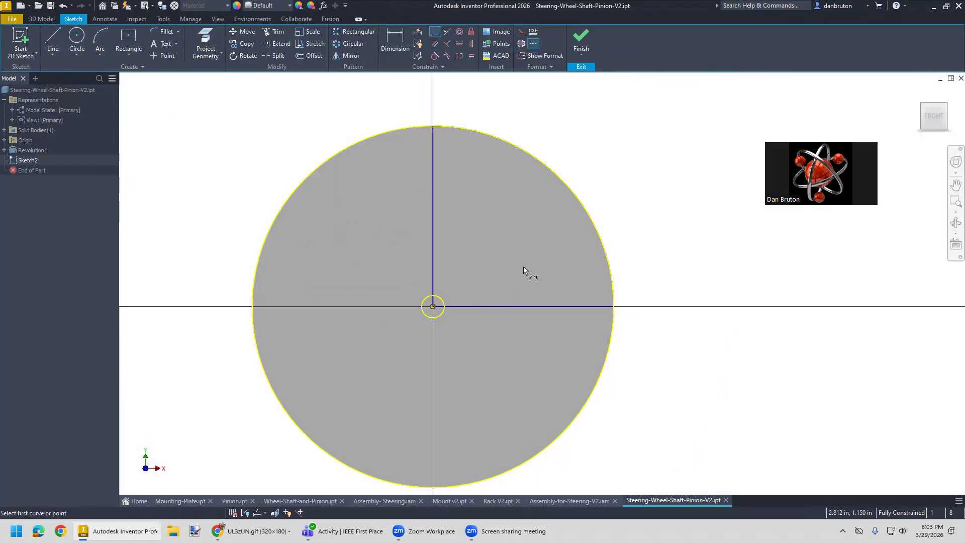
- Draw a hub circle about 4 in in diameter centered on the wheel's center
middle_click_drag(523, 266, 407, 295)
scroll(408, 299, "down", 3)
scroll(385, 292, "up", 3)
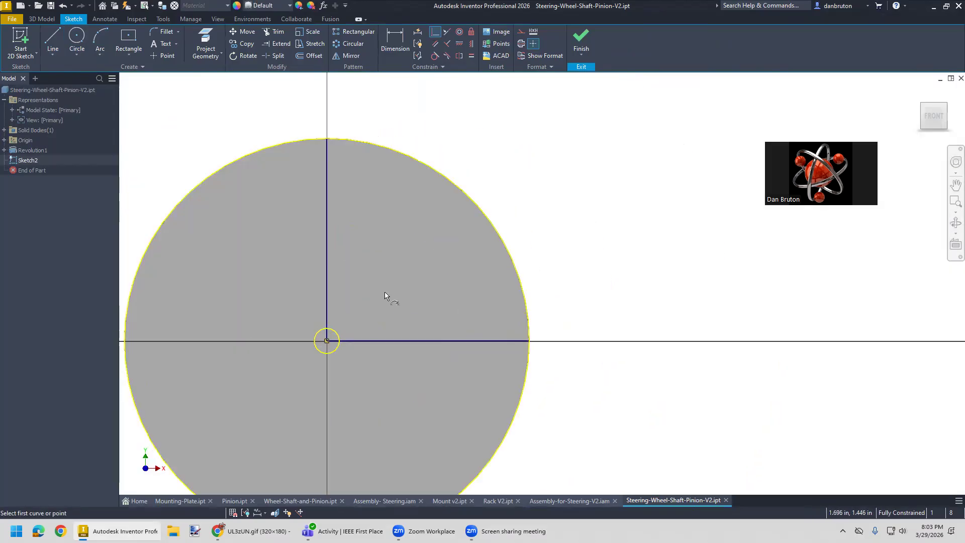
left_click(77, 40)
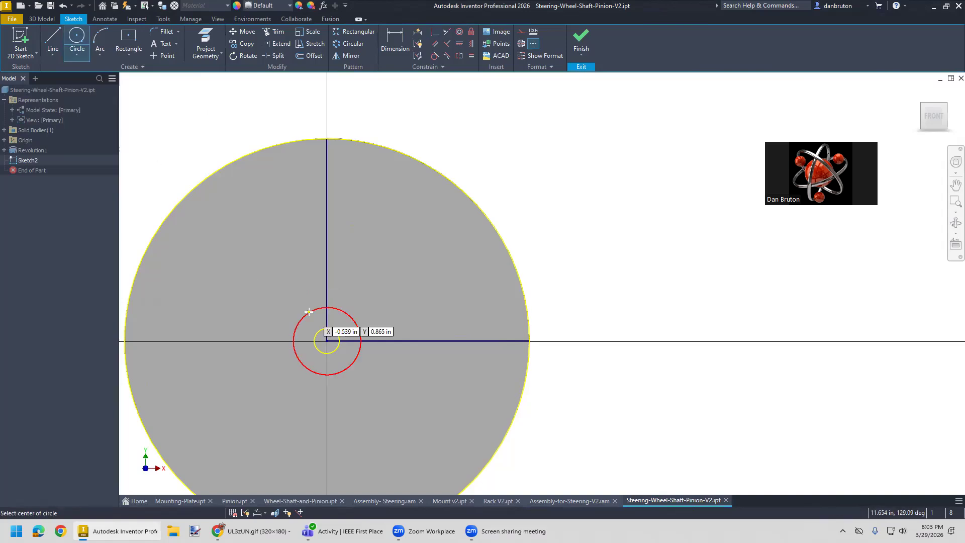
left_click(326, 341)
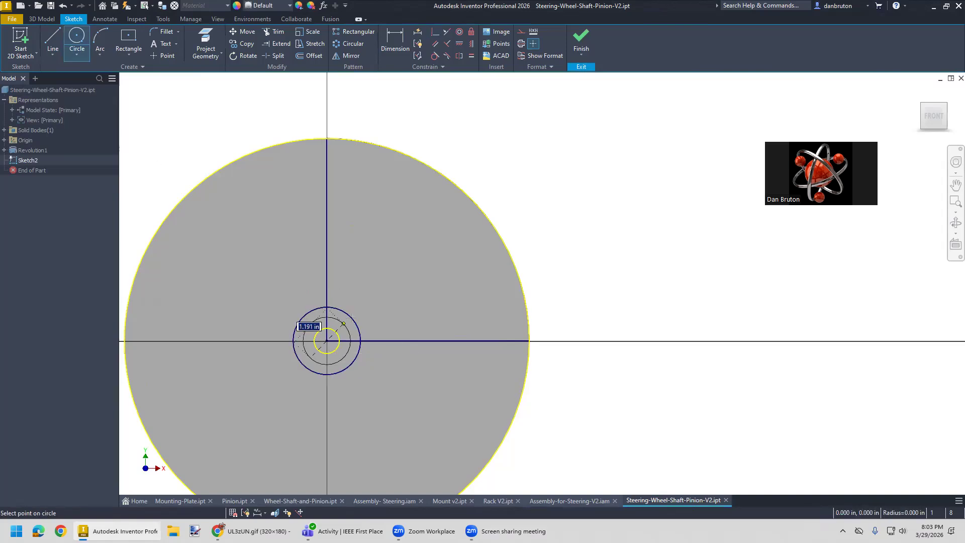
left_click(379, 299)
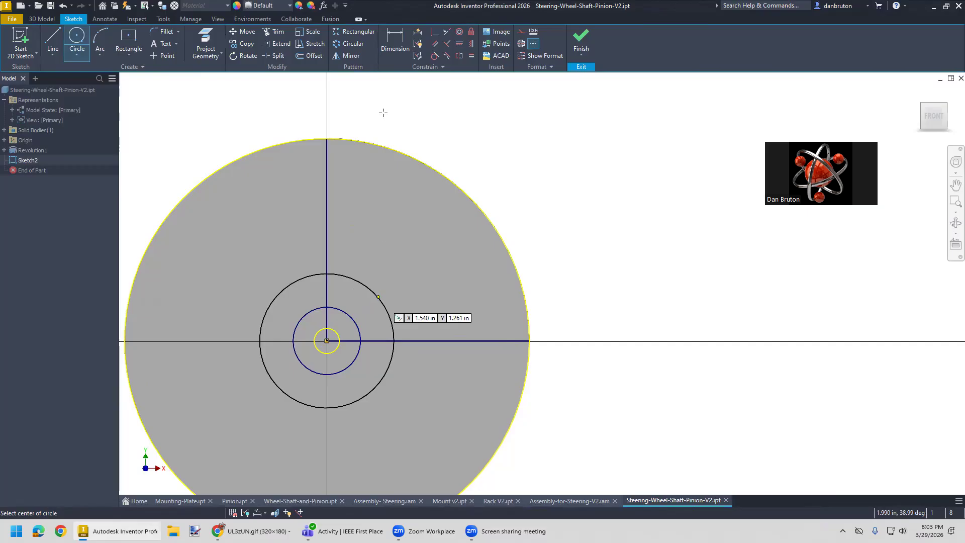
- Dimension the hub circle's diameter, entering 3.5 in and finally setting it to 4 in
left_click(387, 44)
left_click(386, 310)
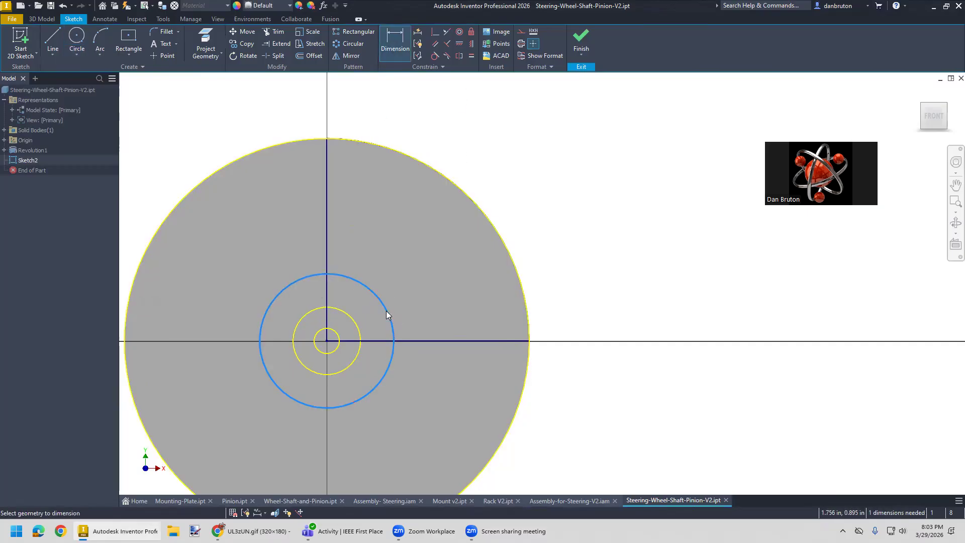
left_click(419, 310)
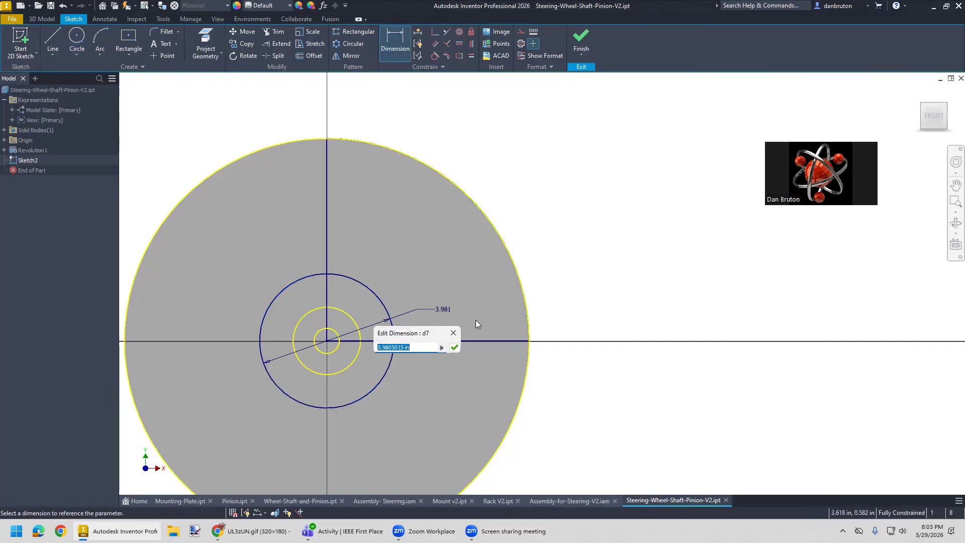
type("3.5")
key("Return")
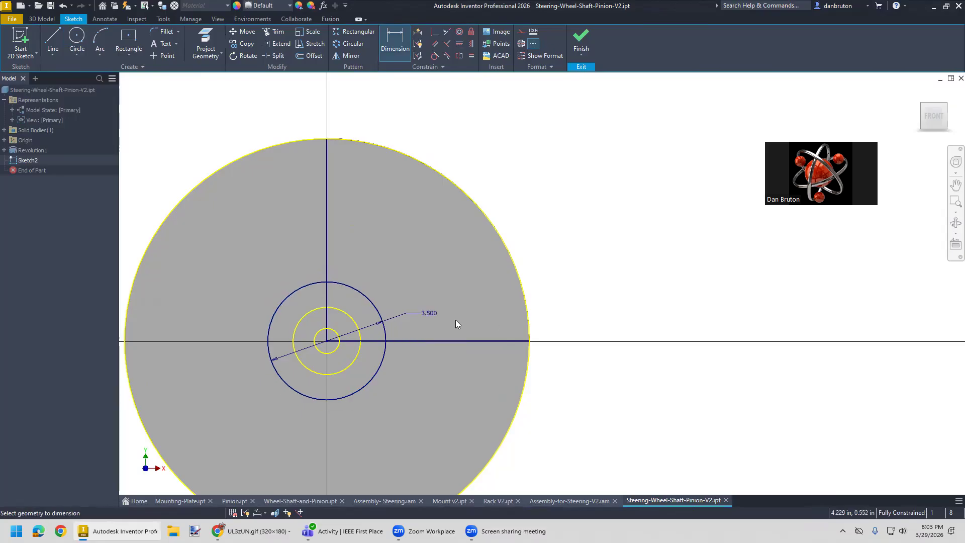
left_click(430, 313)
type("4")
key("Return")
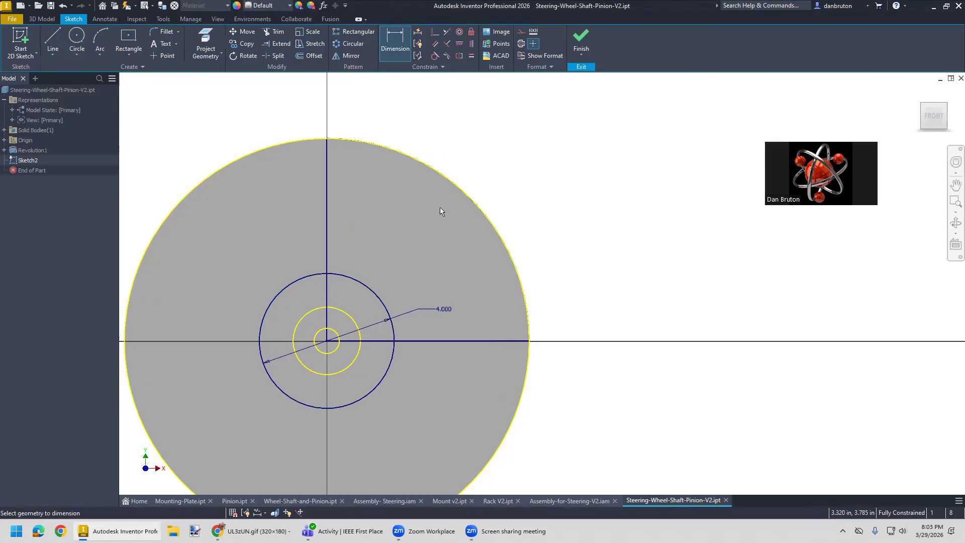
- Finish the wheel-face sketch and reopen Sketch2 for editing
left_click(578, 44)
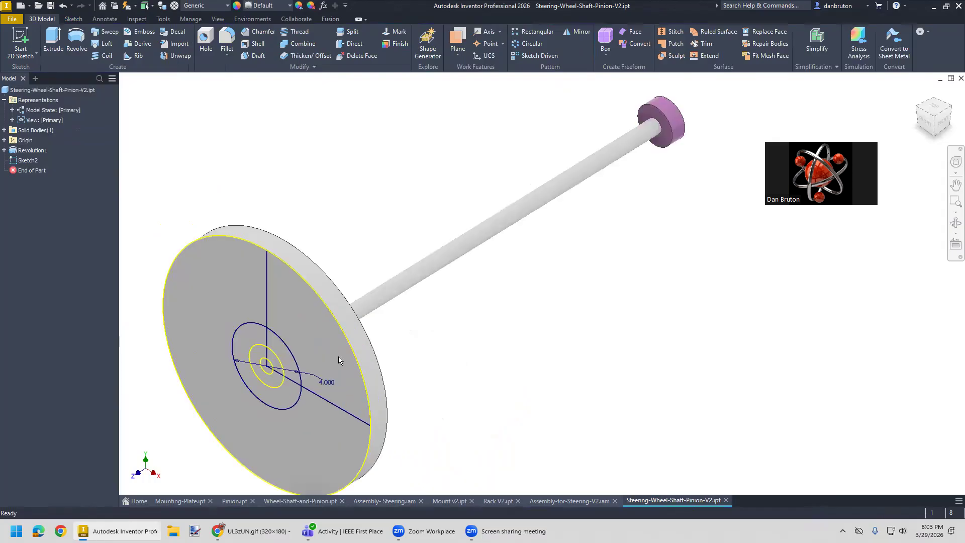
left_click(291, 343)
middle_click_drag(427, 367, 401, 406)
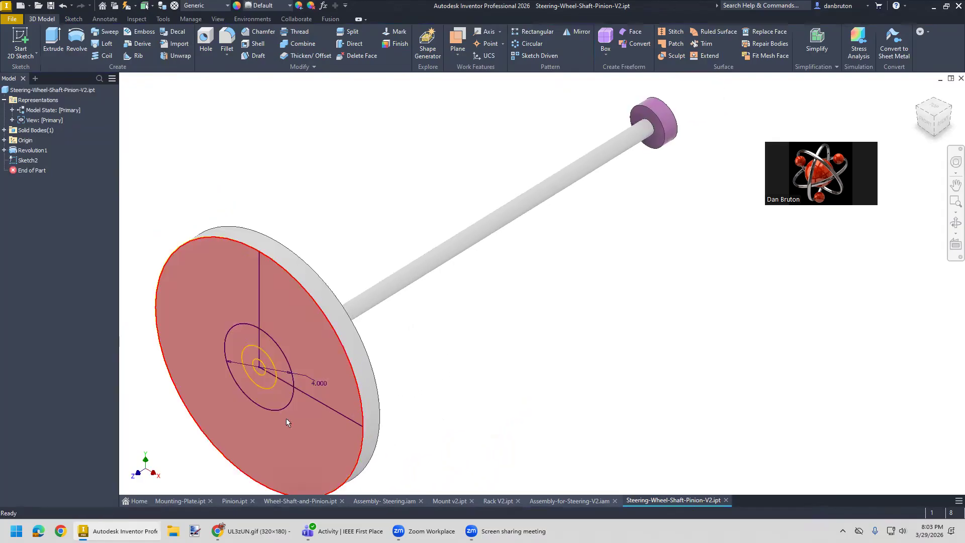
right_click(26, 160)
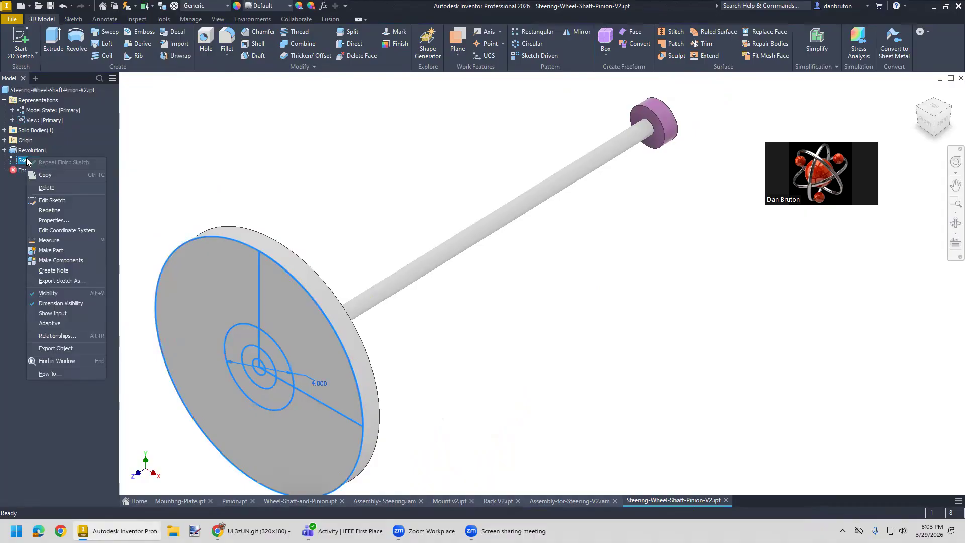
left_click(66, 199)
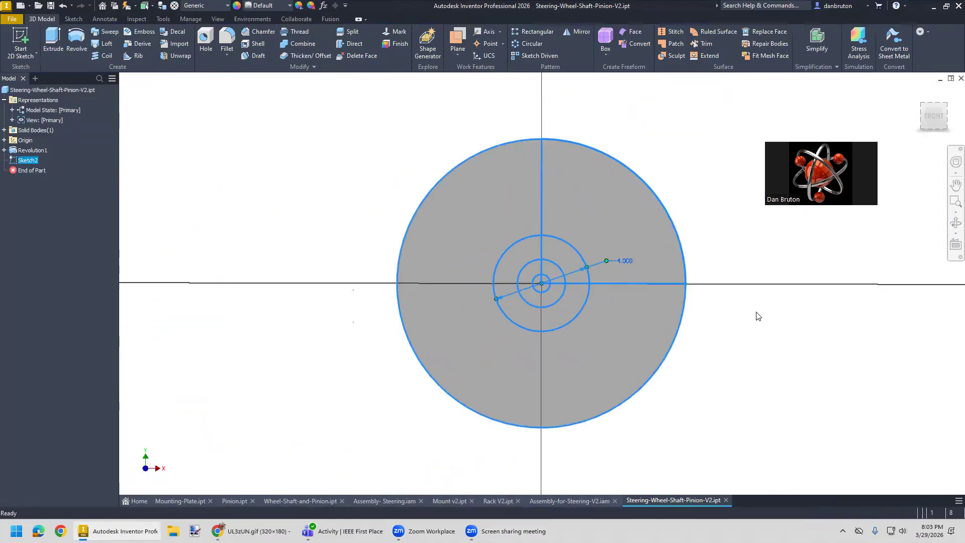
- Trim the hub circle down to the arc between the two lines, and trim the line portions just inside that arc
mouse_move(800, 310)
middle_mouse_down()
mouse_move(554, 321)
mouse_move(560, 328)
middle_mouse_up()
scroll(364, 356, "down", 2)
scroll(364, 356, "up", 2)
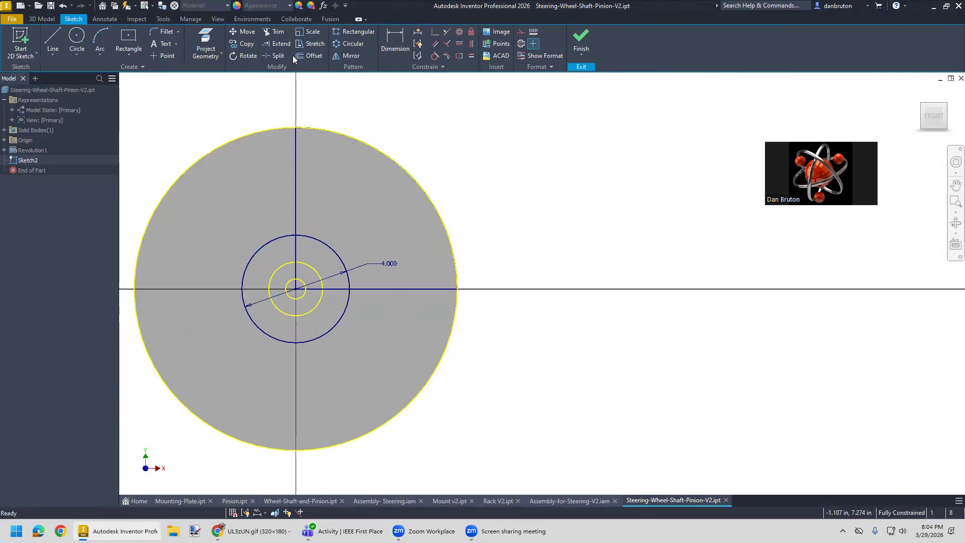
left_click(278, 32)
left_click(257, 324)
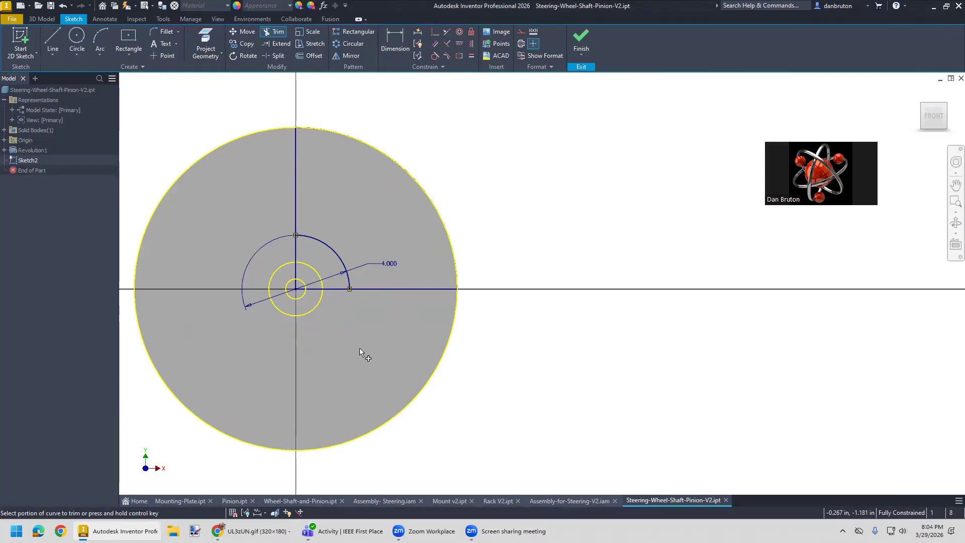
mouse_move(339, 309)
left_mouse_down()
mouse_move(327, 284)
mouse_move(285, 295)
mouse_move(279, 307)
left_mouse_up()
left_click(295, 249)
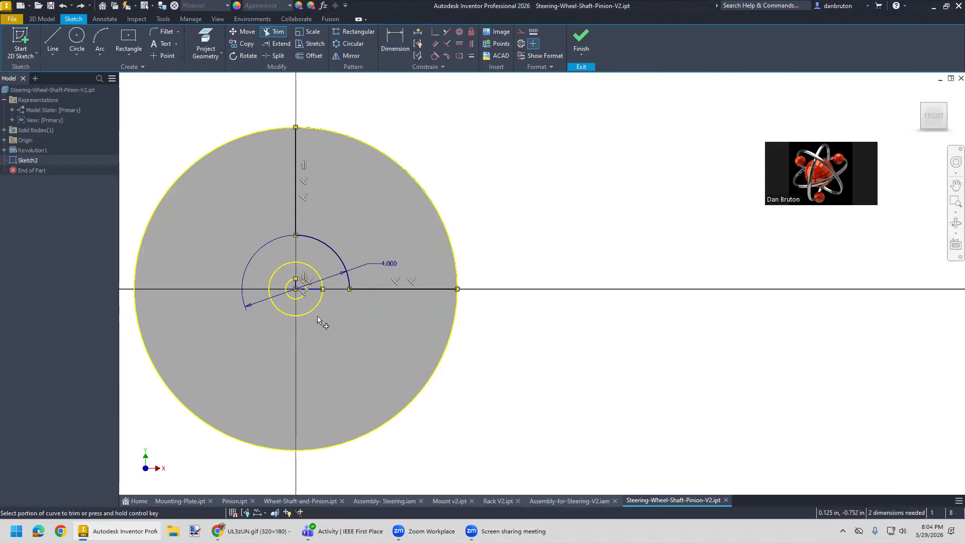
scroll(327, 318, "up", 3)
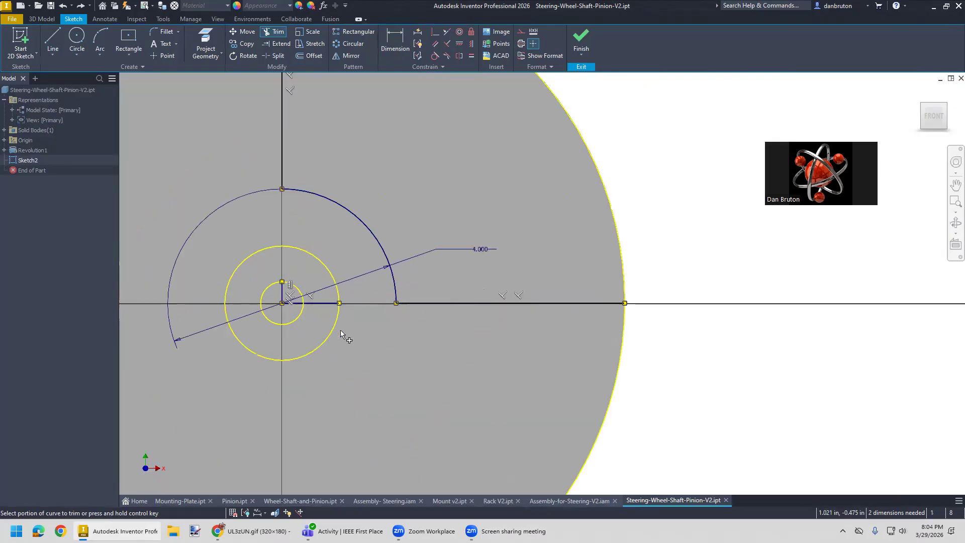
scroll(347, 332, "down", 2)
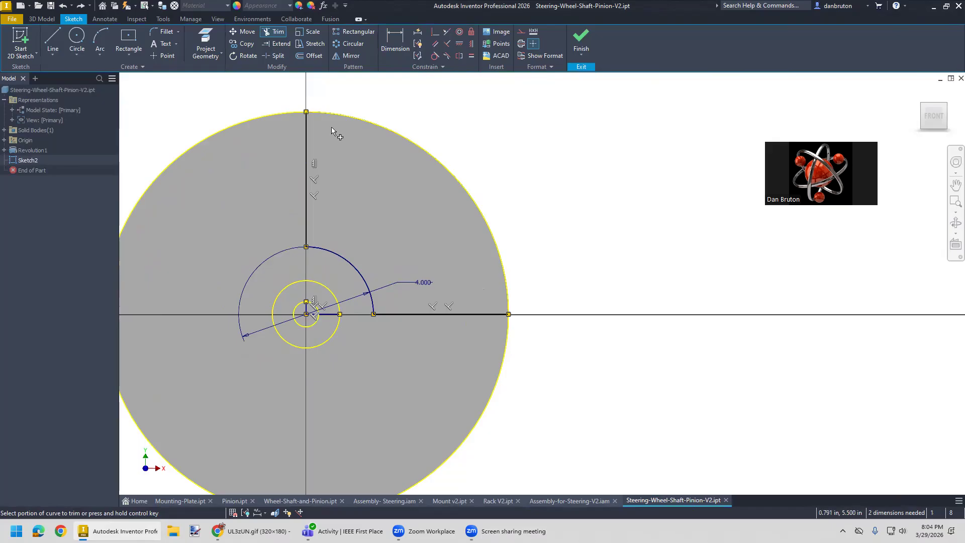
left_click(311, 55)
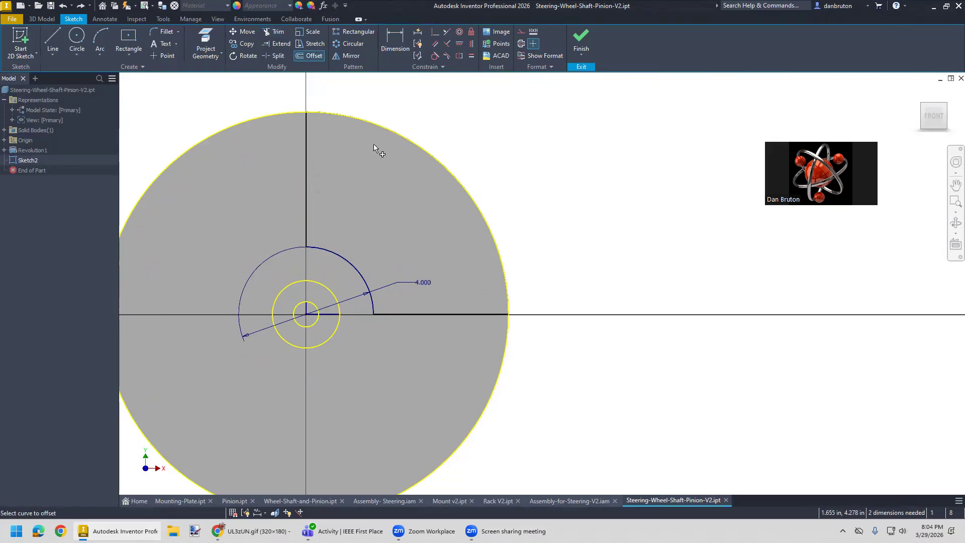
left_click(394, 134)
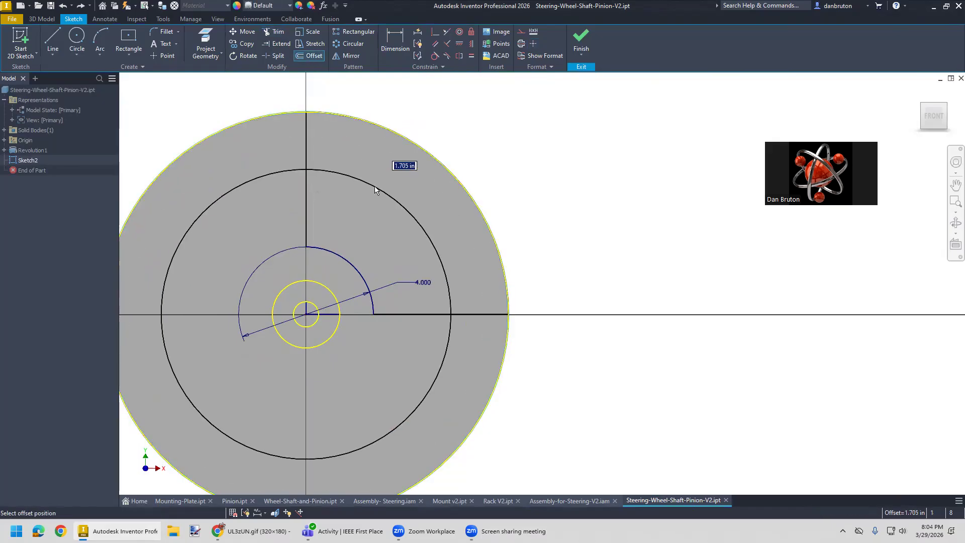
key("Escape")
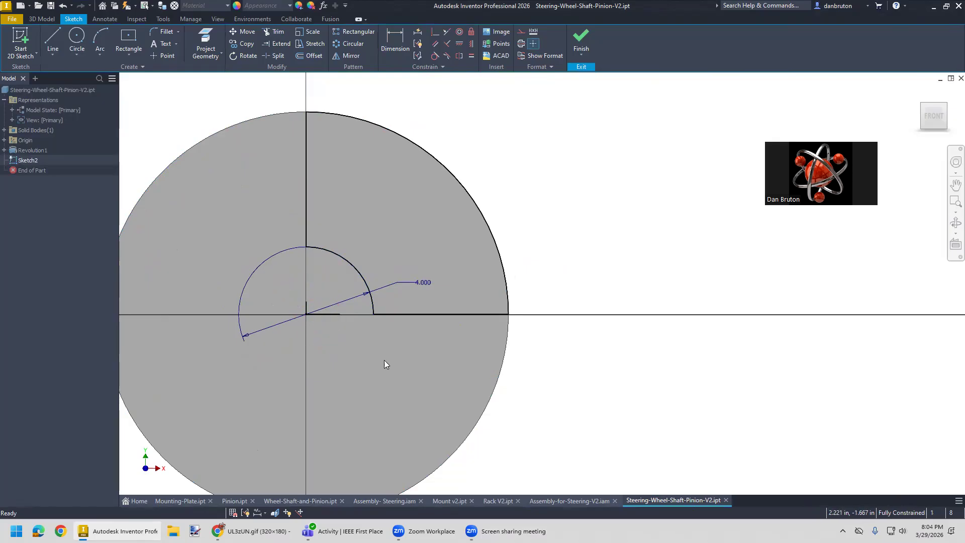
- Move the hub arc's diameter dimension below the horizontal line, clear of the quarter profile
left_click_drag(427, 282, 412, 356)
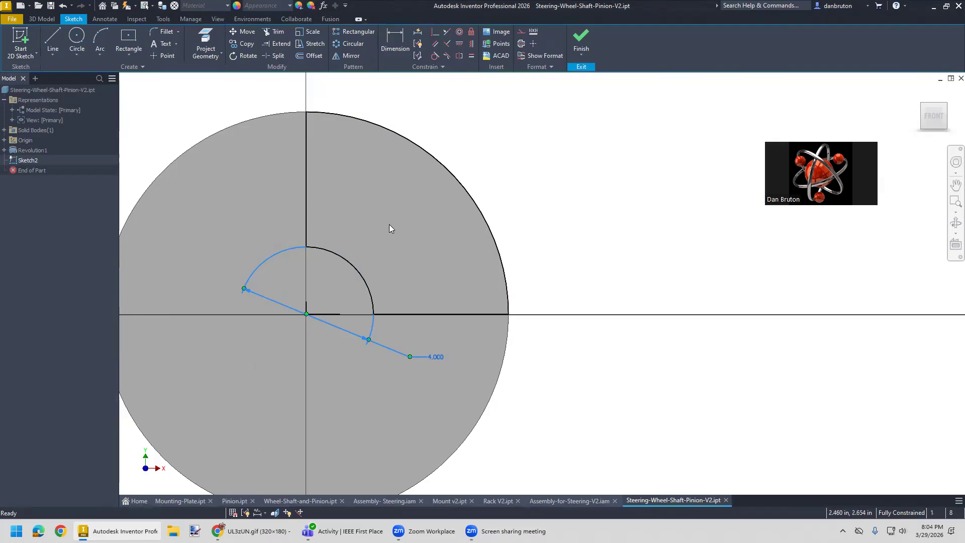
- Try to offset the quarter profile inward by a freehand distance, and undo the offset
left_click(307, 56)
left_click(429, 156)
left_click(414, 174)
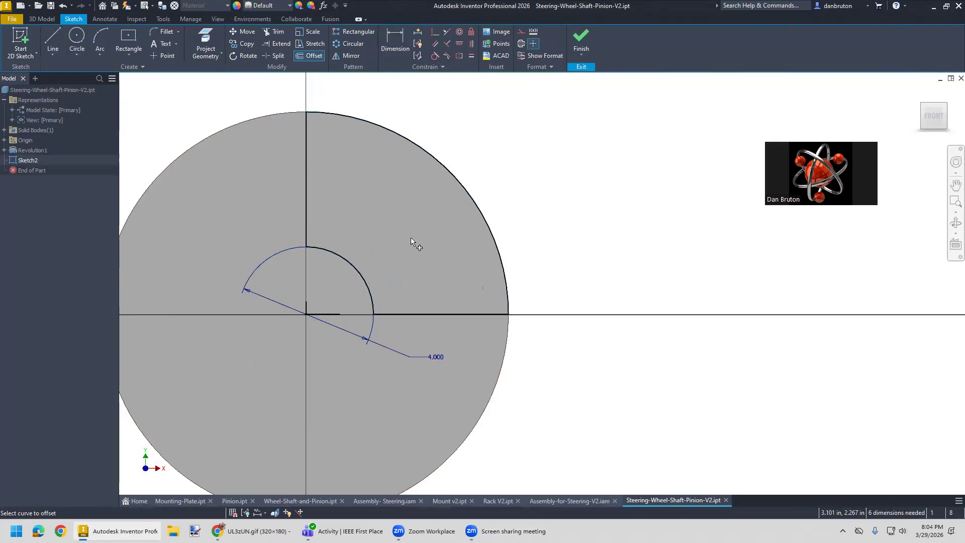
left_click(432, 185)
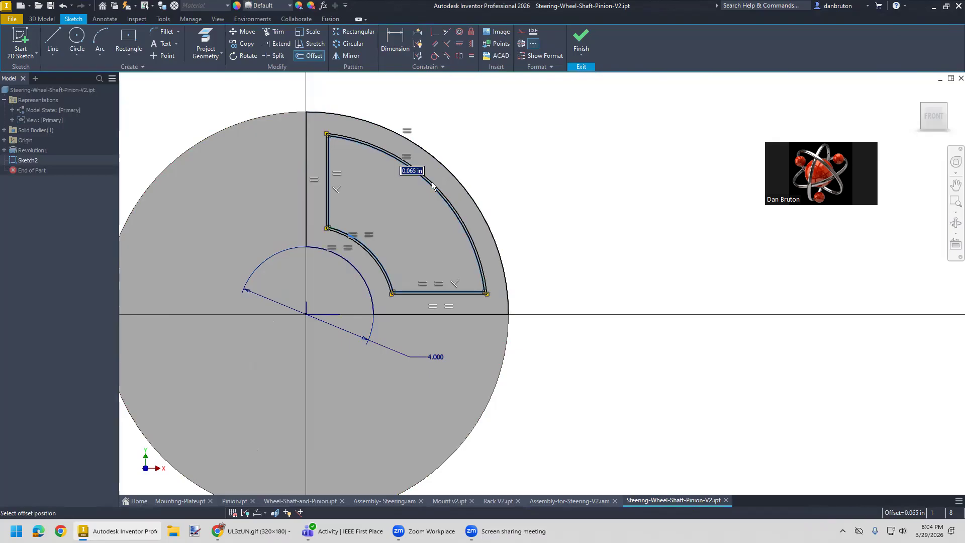
key("Escape")
key("ctrl+z")
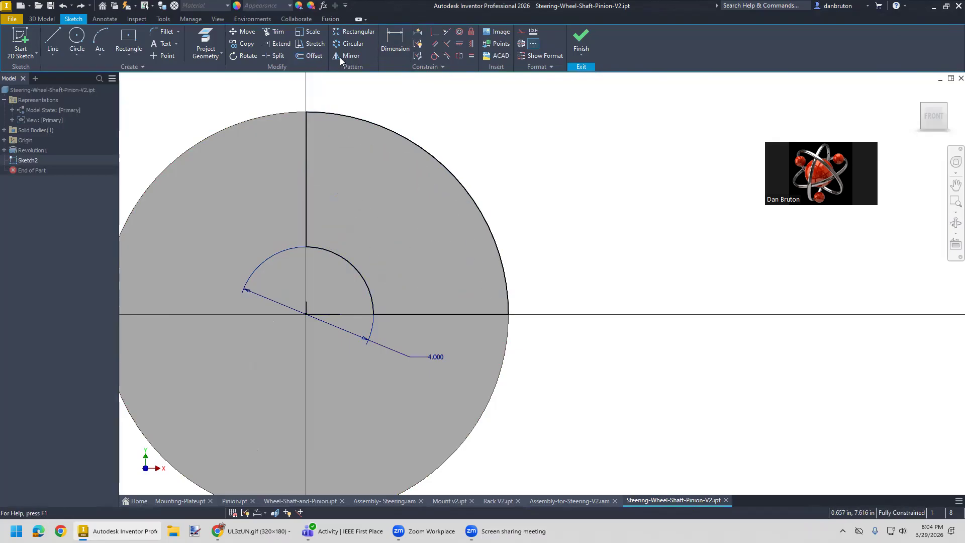
- Offset the closed quarter profile inward by 0.5 in
left_click(312, 56)
left_click(426, 152)
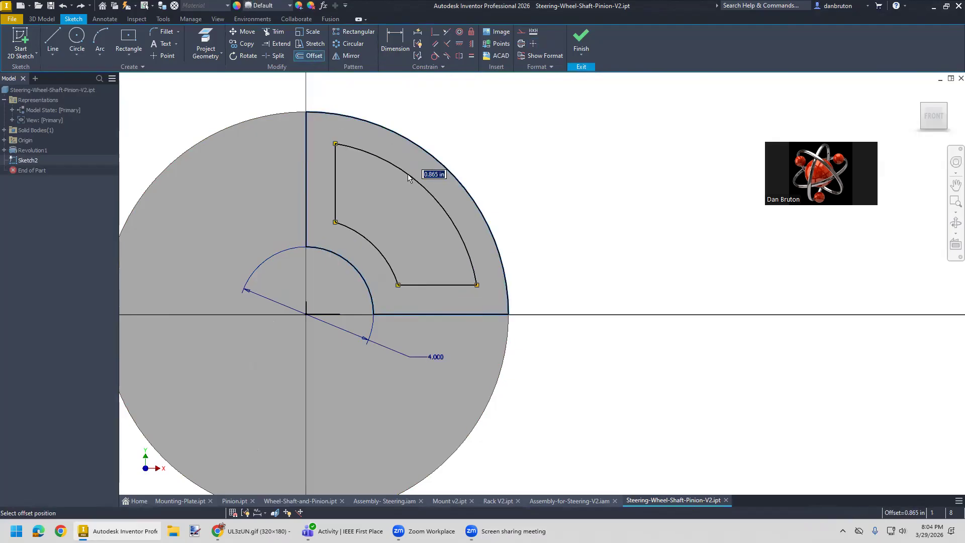
type(".5")
key("Return")
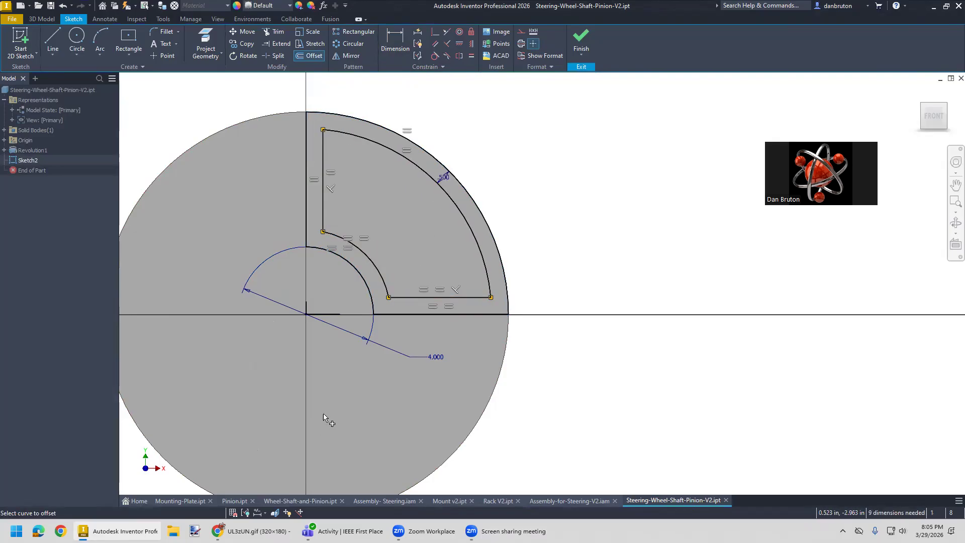
- Fillet all four corners of the inner offset profile with a 0.5 in radius and finish the sketch
left_click(165, 31)
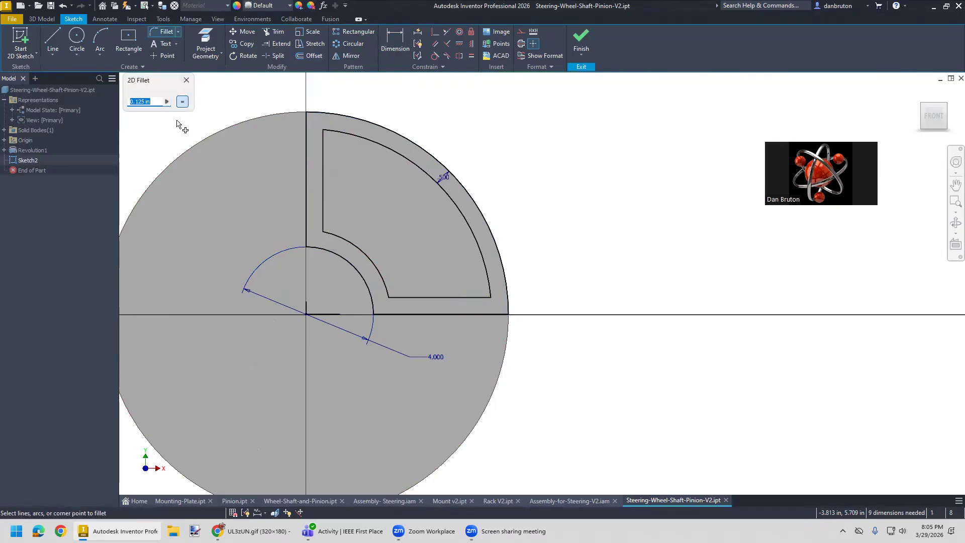
type("0.5")
left_click(345, 132)
left_click(323, 142)
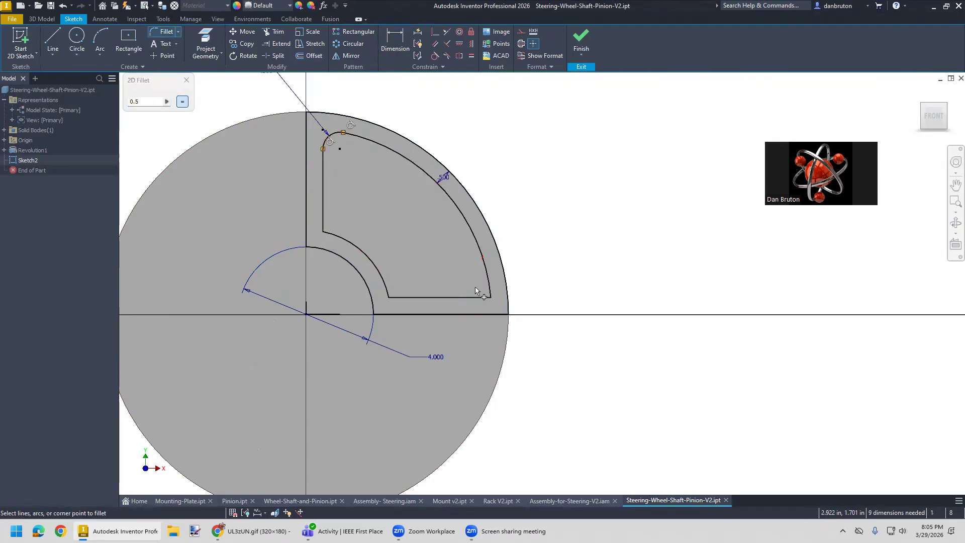
left_click(488, 281)
left_click(476, 296)
left_click(391, 297)
left_click(384, 288)
left_click(332, 236)
left_click(322, 224)
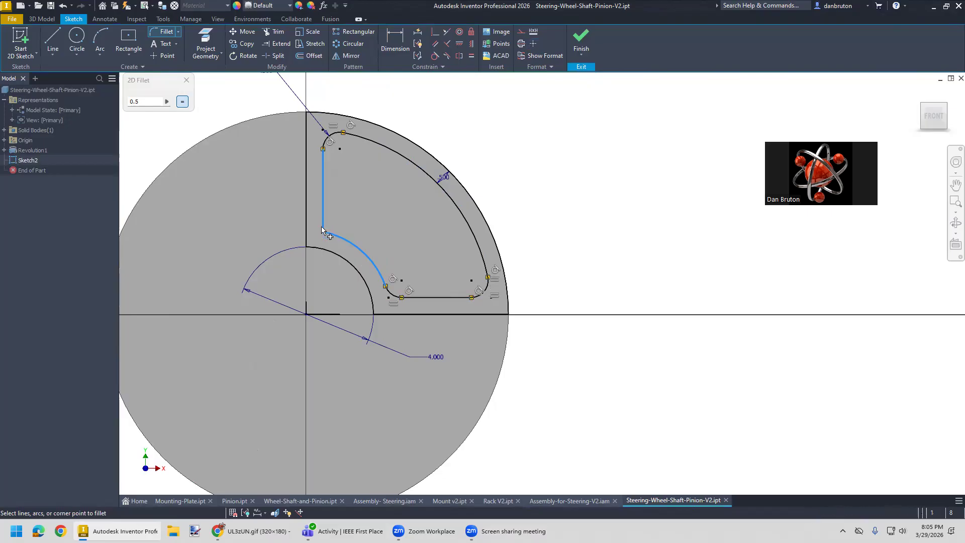
left_click(582, 39)
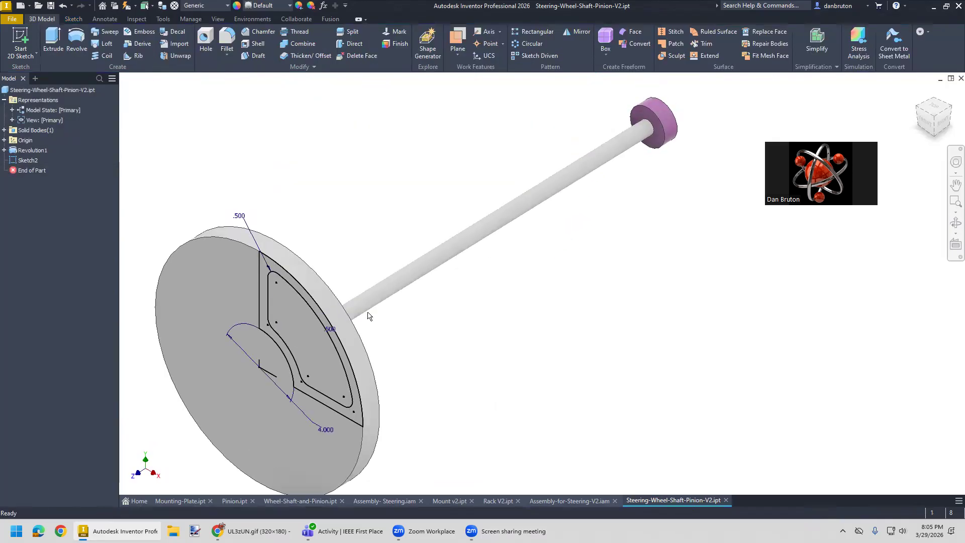
- Extrude the rounded inner profile as a cut through the steering wheel, ending at the wheel's back face
left_click(54, 38)
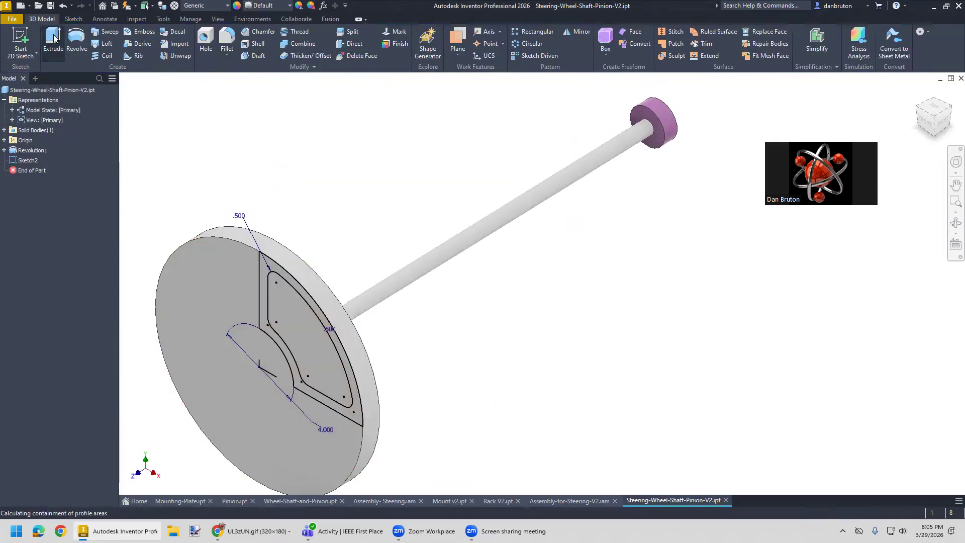
left_click(187, 267)
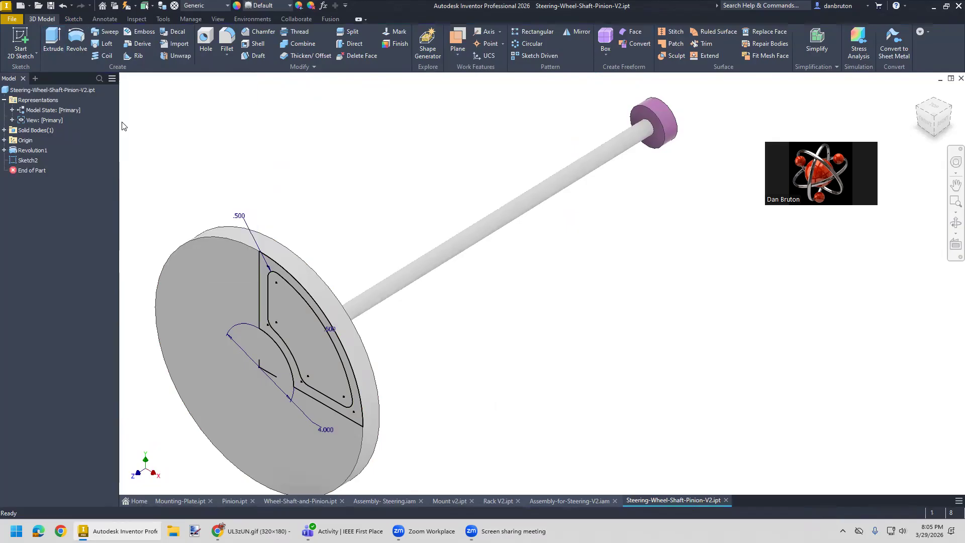
left_click(53, 39)
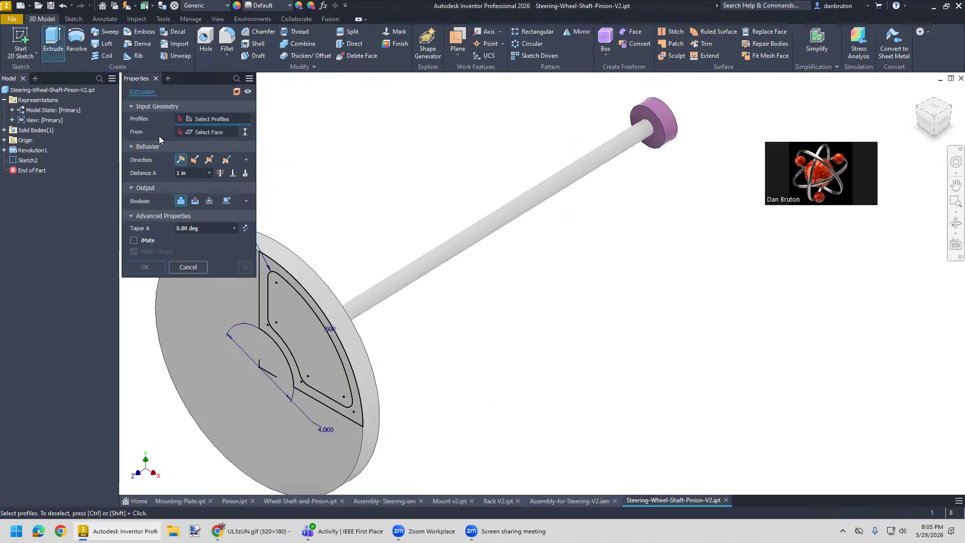
left_click(297, 341)
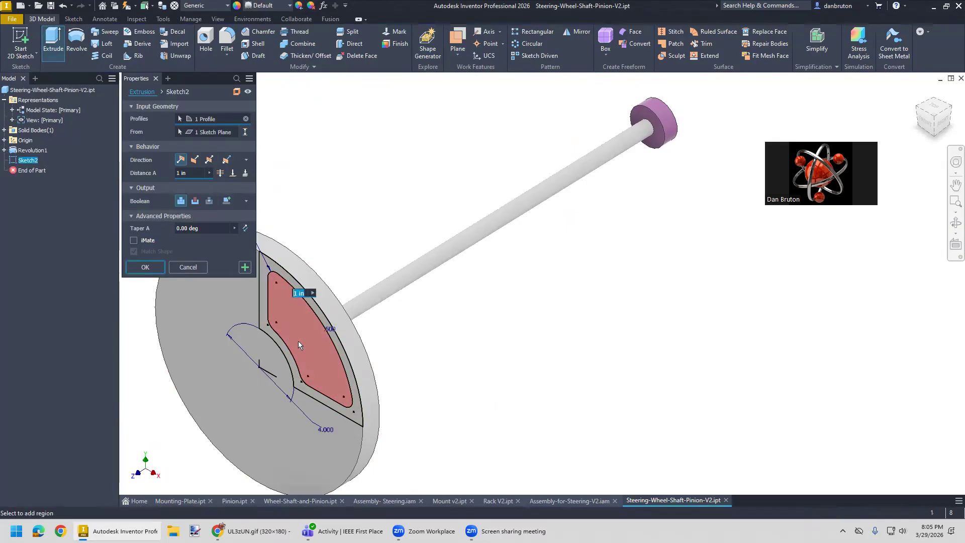
left_click(195, 201)
mouse_move(438, 350)
middle_mouse_down("shift")
mouse_move(376, 349)
mouse_move(357, 362)
mouse_move(310, 301)
middle_mouse_up("shift")
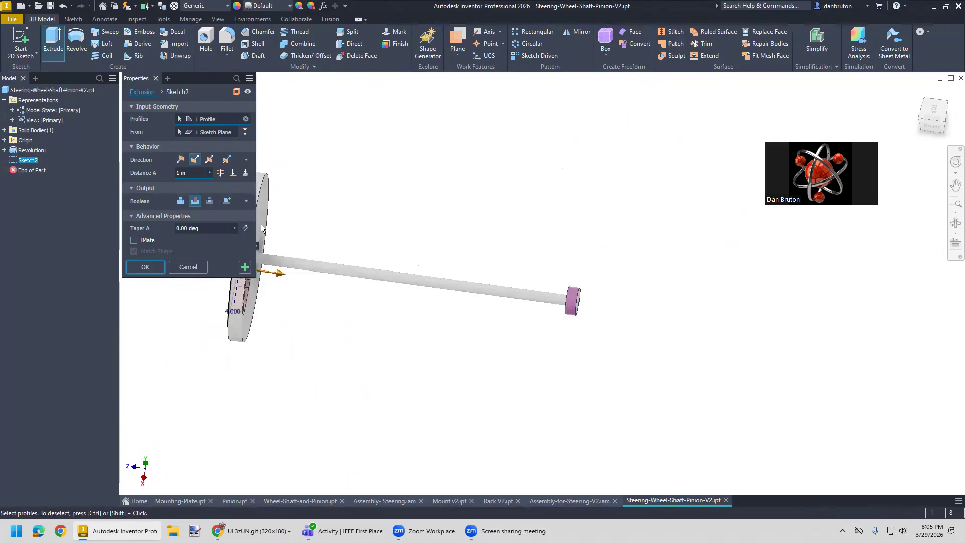
left_click(233, 174)
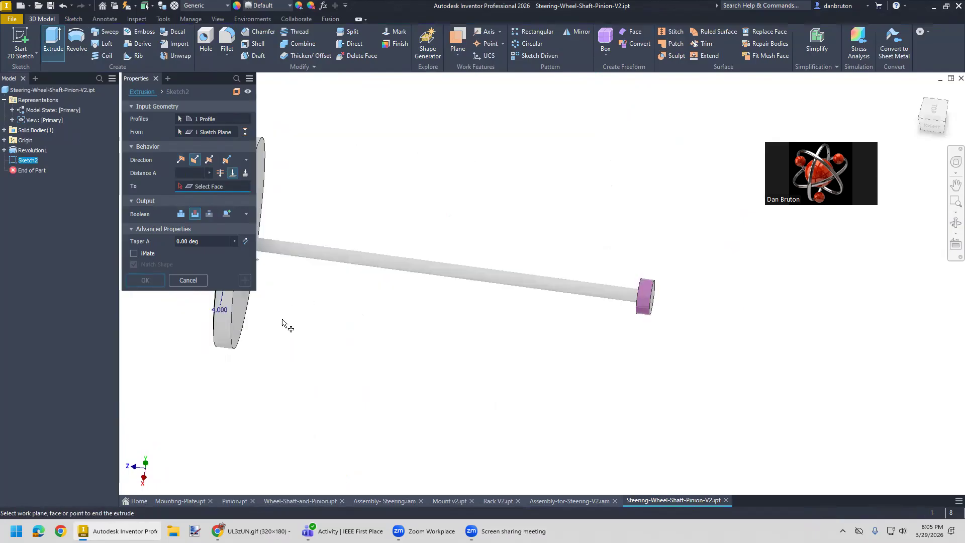
left_click(265, 307)
mouse_move(295, 316)
middle_mouse_down("shift")
mouse_move(399, 316)
mouse_move(251, 316)
middle_mouse_up("shift")
left_click_drag(233, 276, 365, 314)
middle_click_drag(365, 315, 369, 341, "shift")
left_click(146, 279)
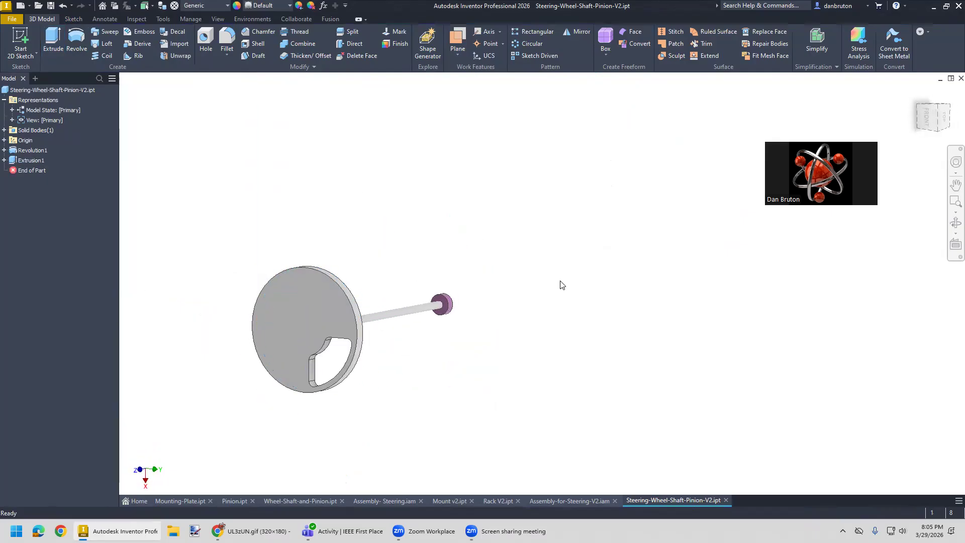
left_click(918, 93)
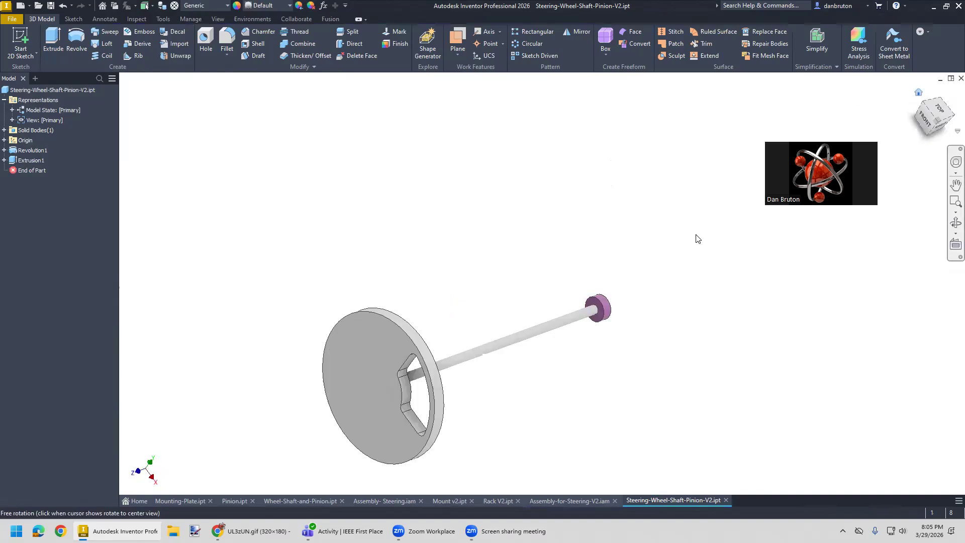
middle_click_drag(686, 292, 583, 242)
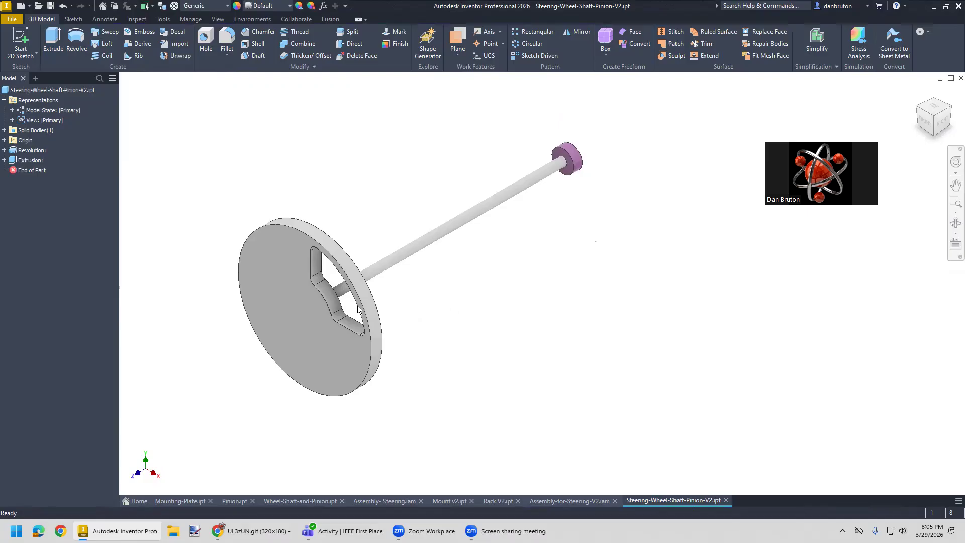
- Circular-pattern the rounded spoke opening cut around the Z axis with 6 occurrences over 360 degrees
left_click(30, 160)
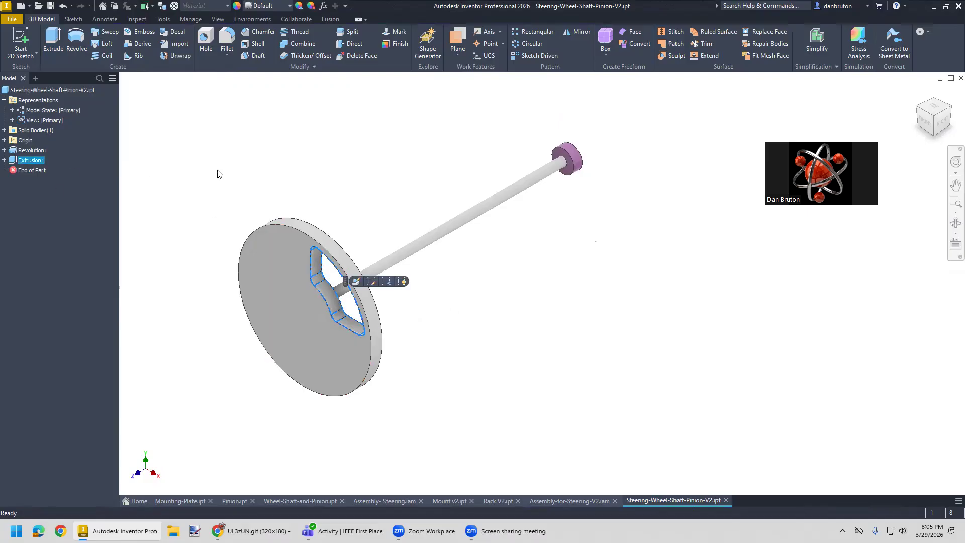
left_click(528, 43)
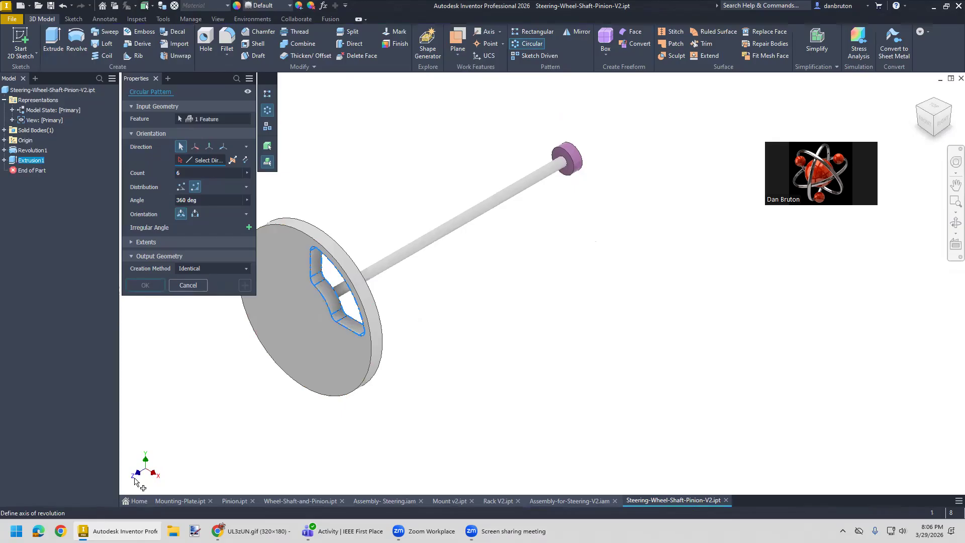
left_click(223, 147)
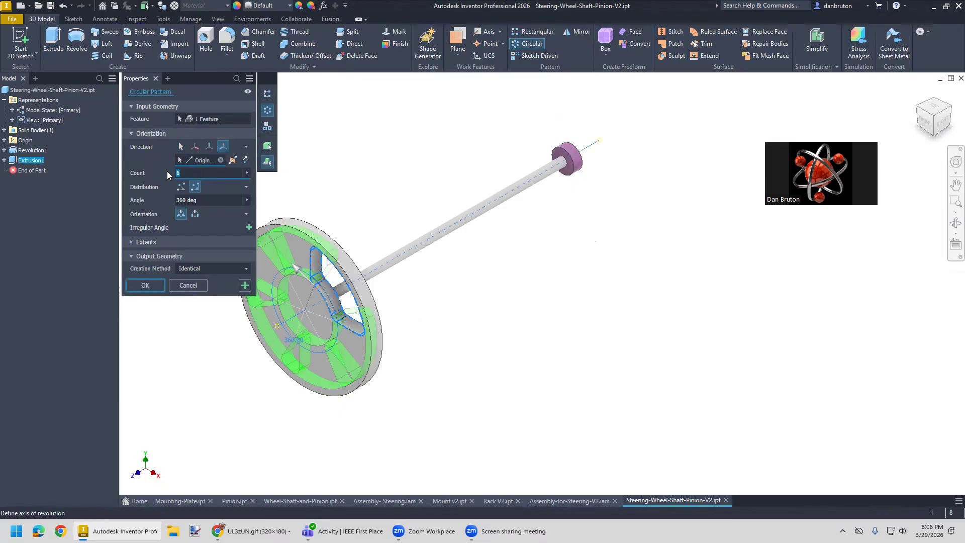
type("4")
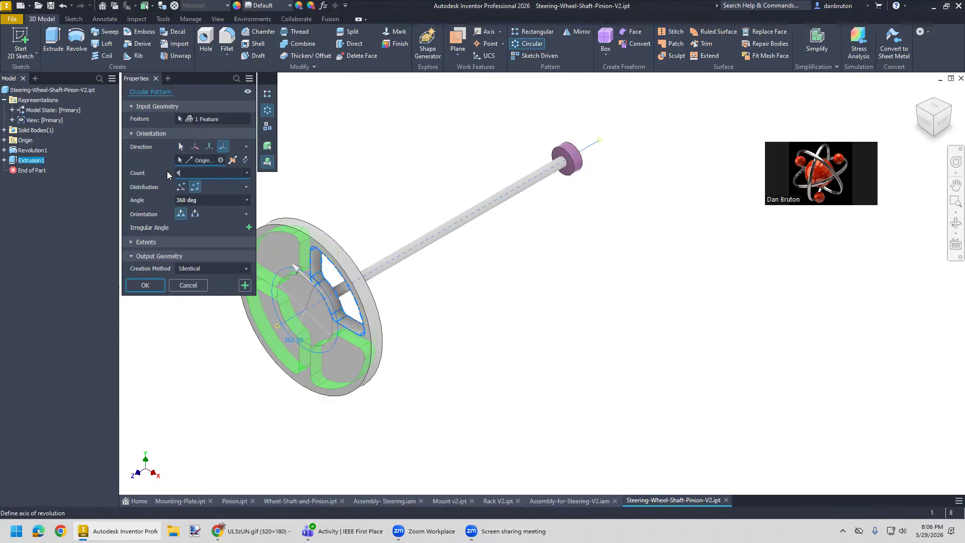
left_click_drag(184, 173, 169, 172)
type("6")
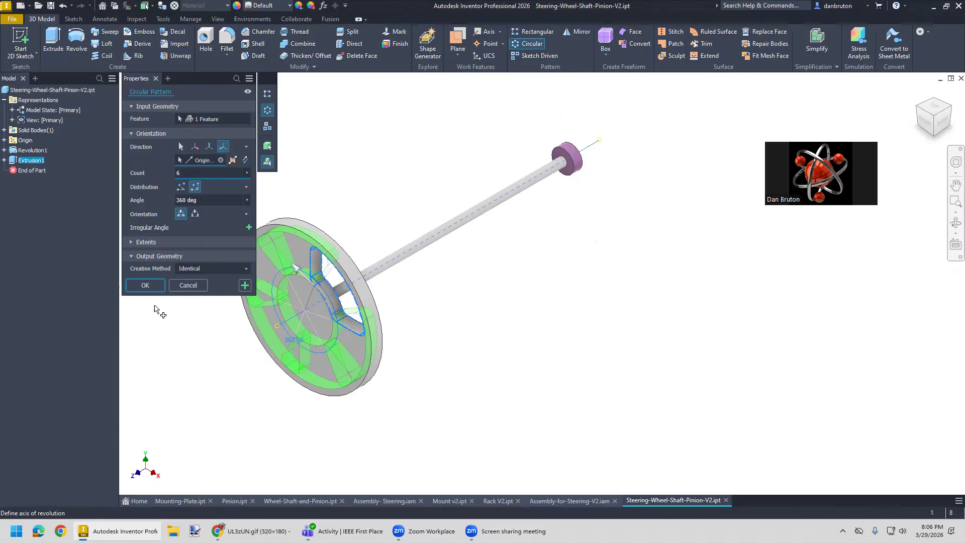
left_click(145, 285)
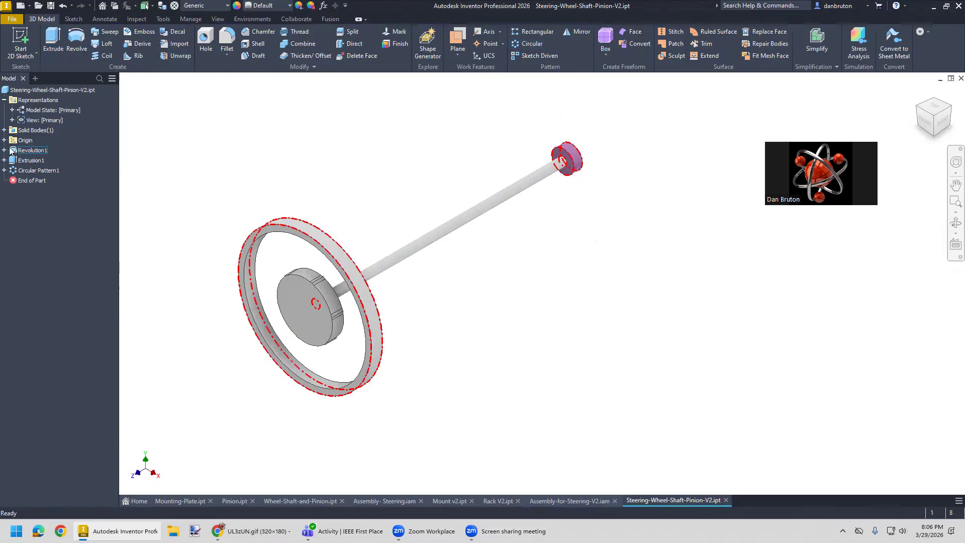
- Edit the circular pattern of the spoke opening and set its count to 4
right_click(34, 170)
left_click(69, 210)
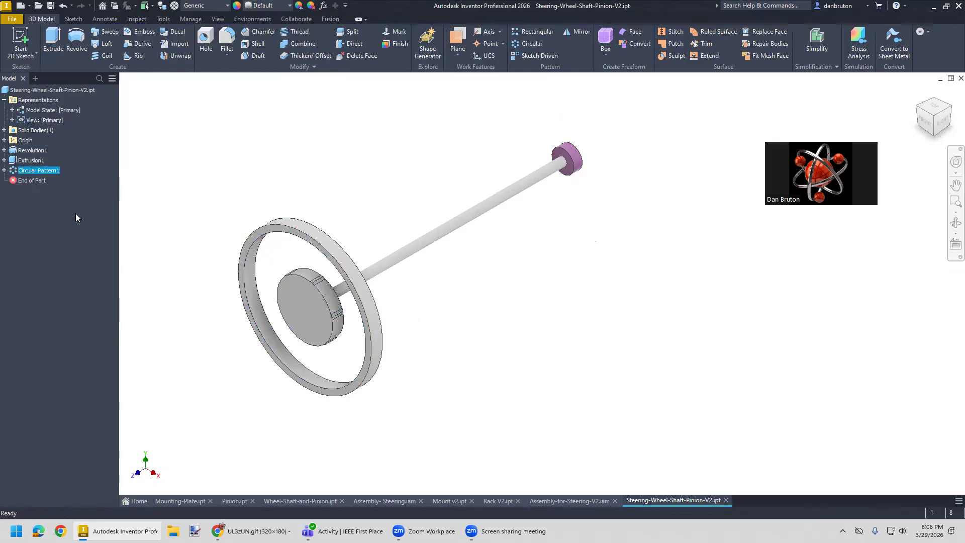
double_click(191, 173)
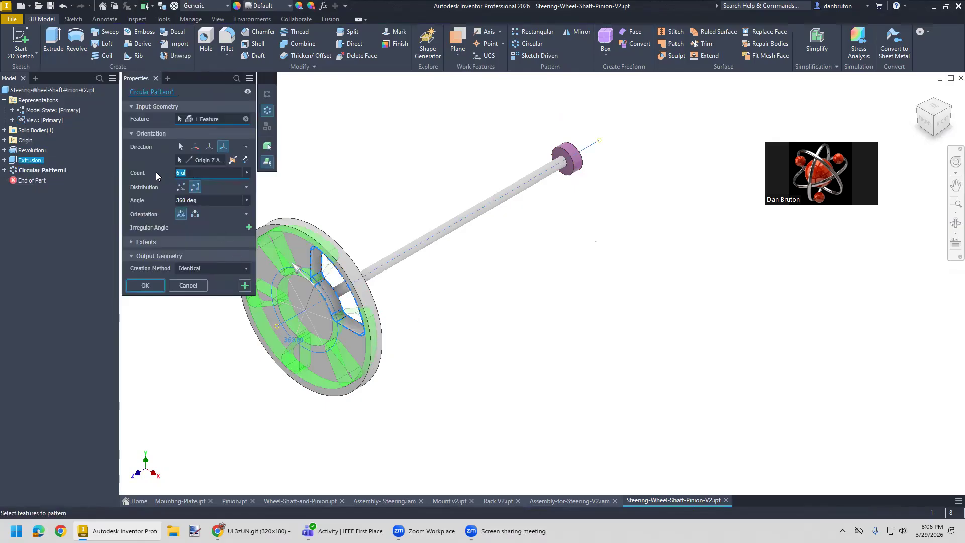
type("4")
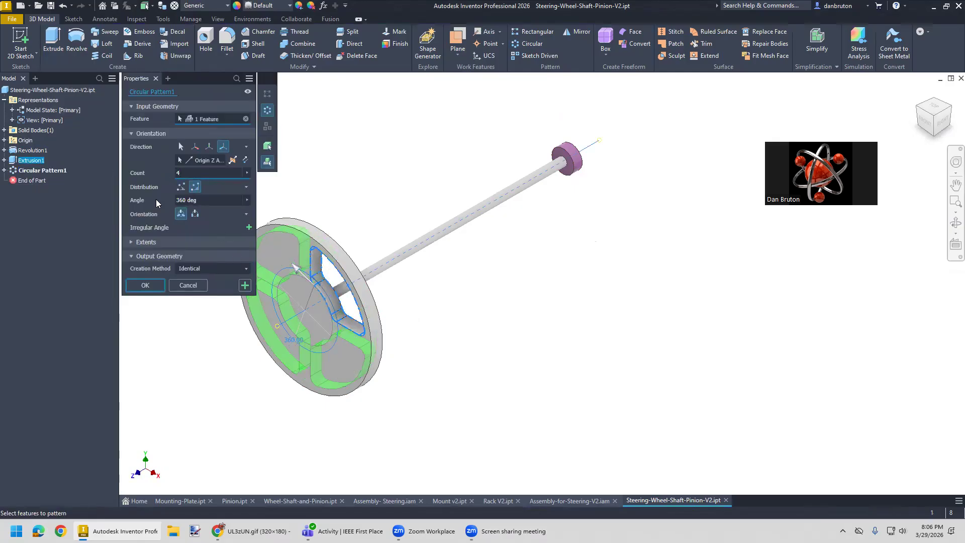
left_click(157, 285)
- Set up a 0.5 in fillet on the two outer rim edges of the steering wheel
middle_click_drag(390, 440, 422, 415, "shift")
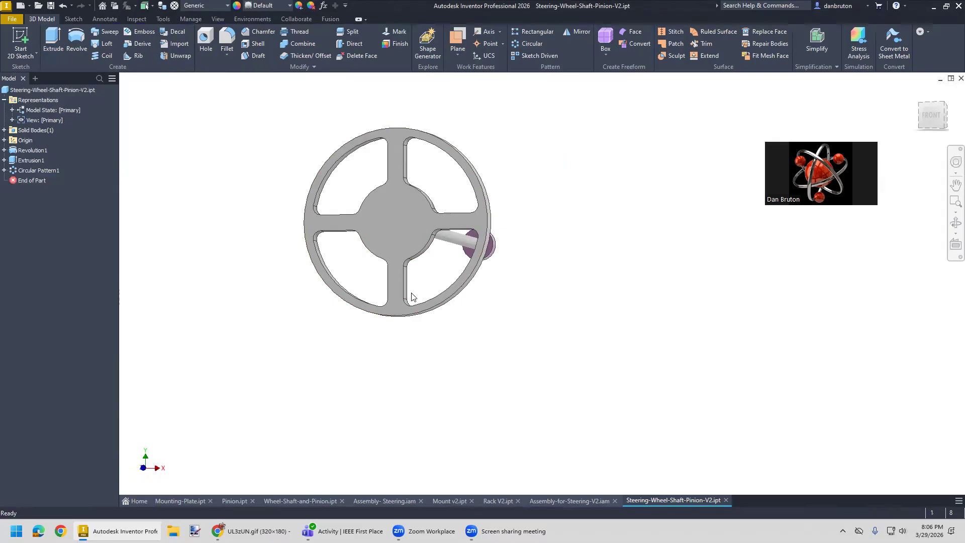
middle_click_drag(429, 367, 380, 384, "shift")
scroll(279, 385, "up", 1)
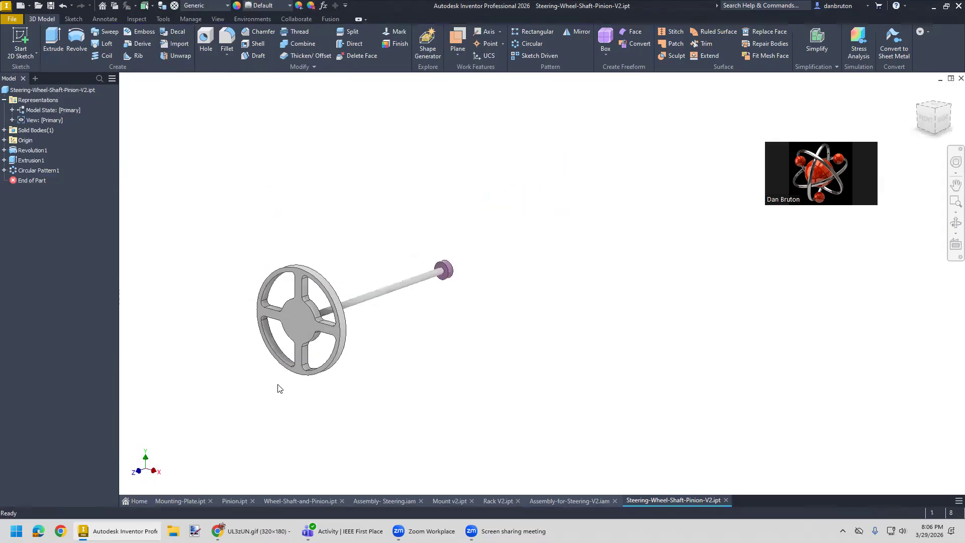
scroll(278, 387, "down", 2)
middle_click_drag(248, 389, 231, 407)
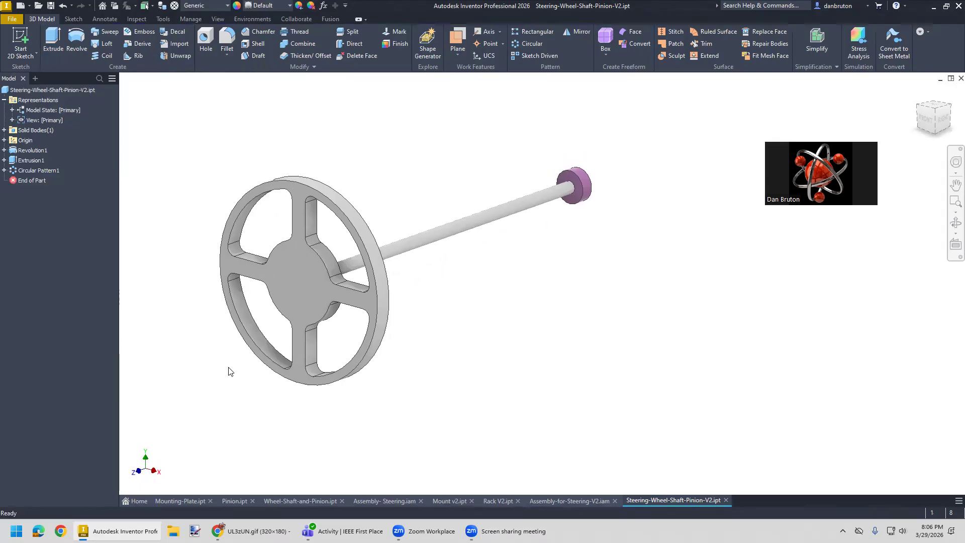
left_click(226, 41)
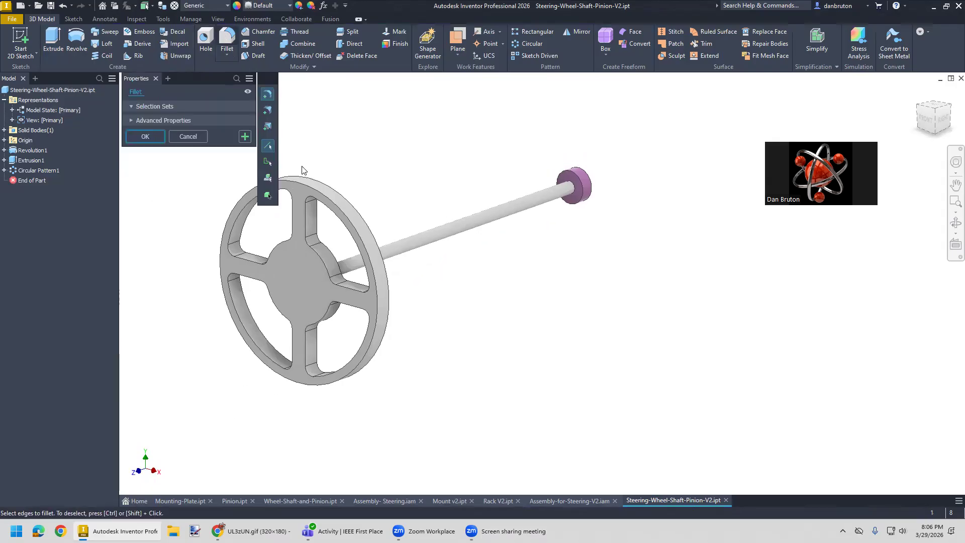
left_click(335, 205)
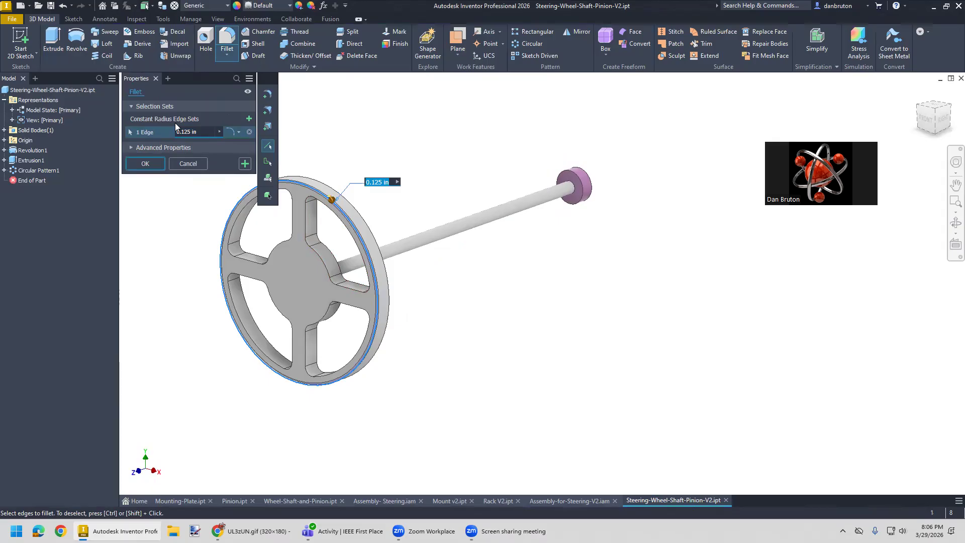
left_click(199, 133)
type("0.5")
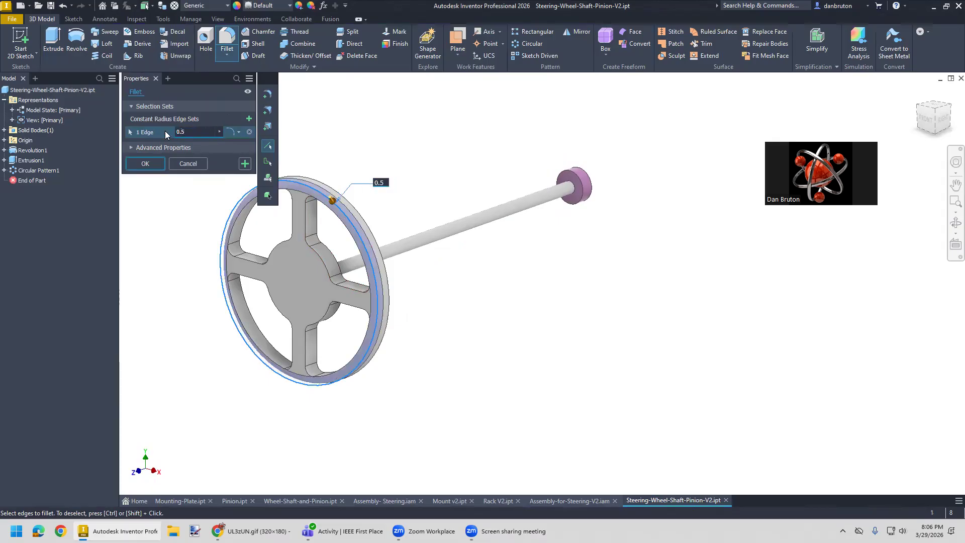
left_click(328, 189)
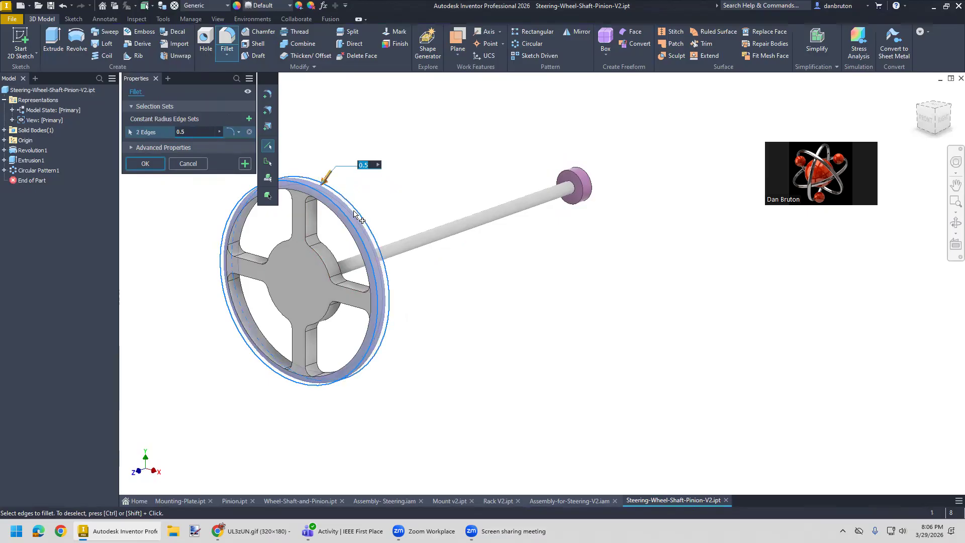
middle_click_drag(408, 339, 522, 316, "shift")
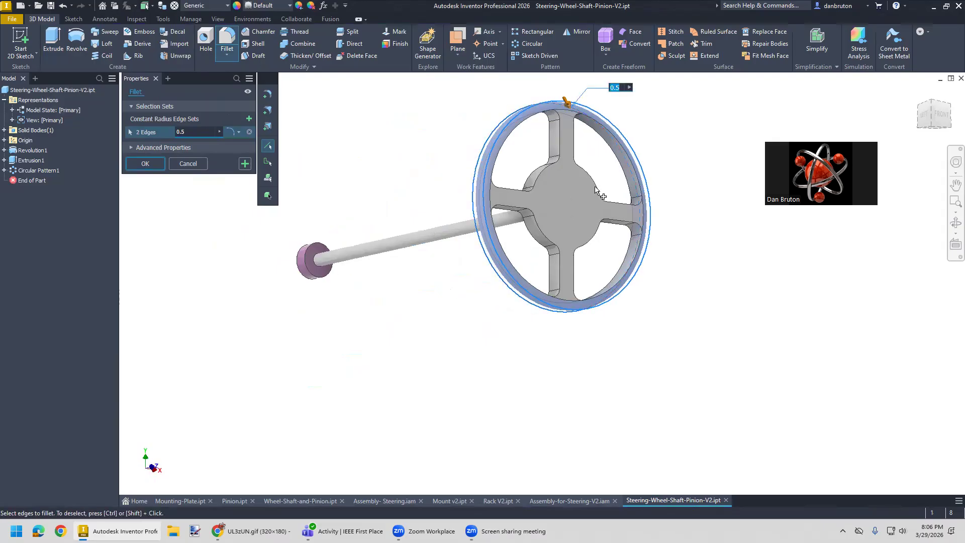
- Try to include the edge loops of all four spoke openings in the 0.5 in fillet, and cancel the command
left_click(632, 178)
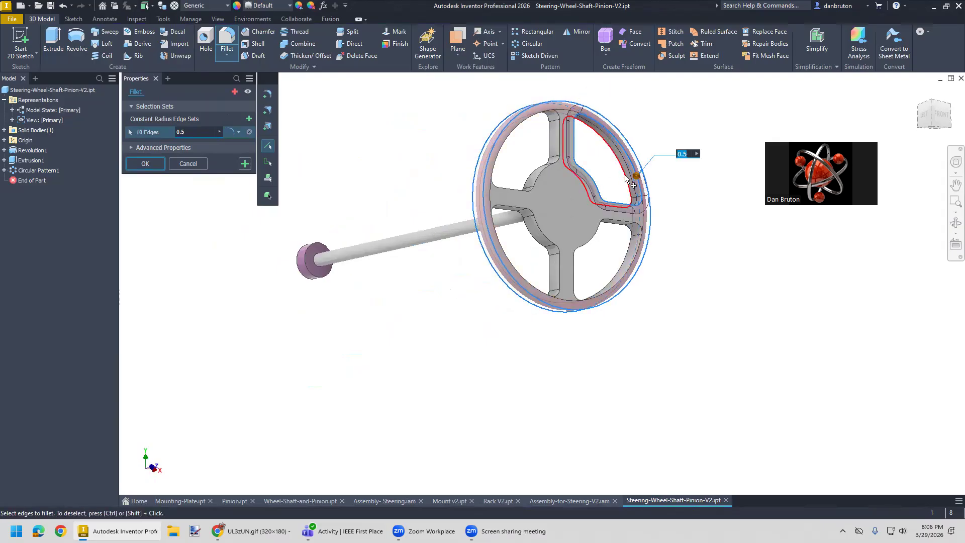
left_click(632, 178)
mouse_move(653, 330)
middle_mouse_down("shift")
mouse_move(635, 336)
mouse_move(621, 320)
middle_mouse_up("shift")
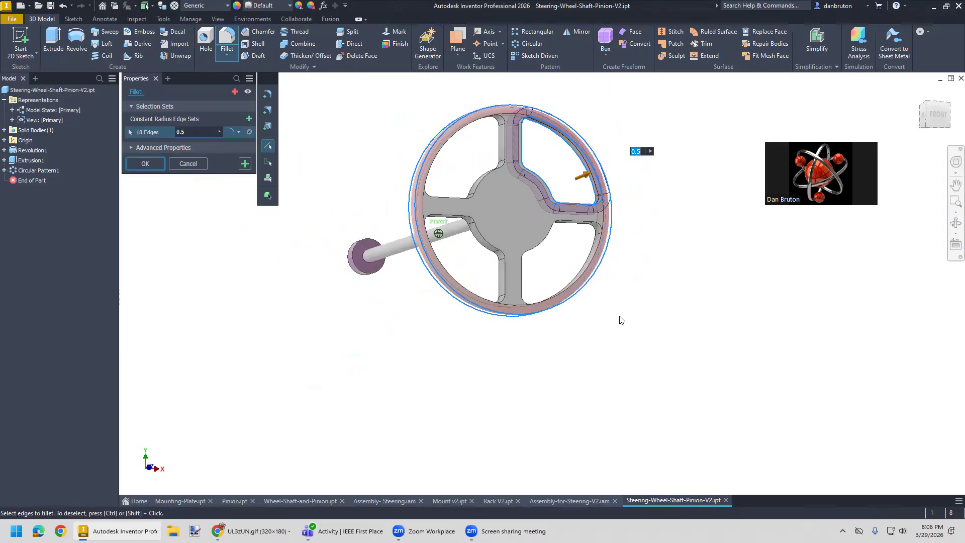
left_click(578, 223)
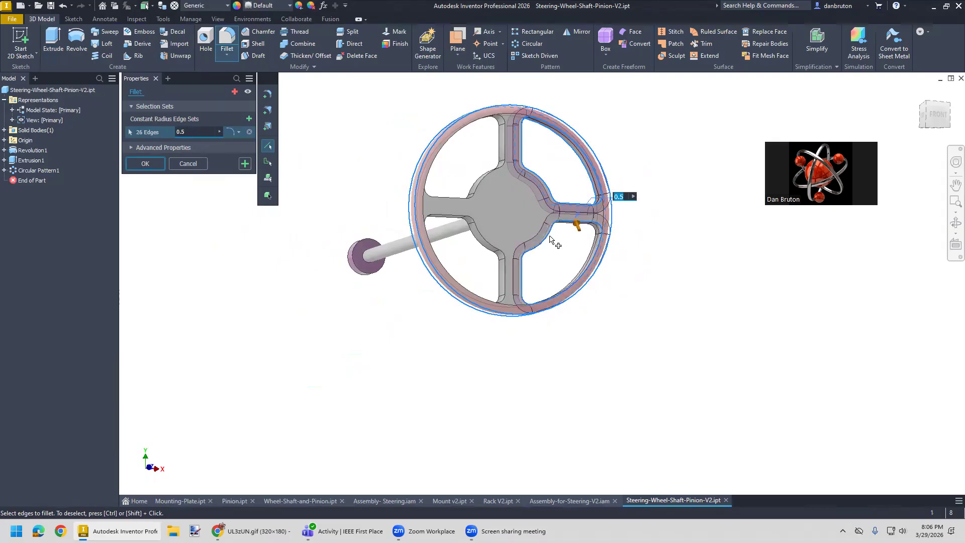
left_click(498, 247)
left_click(474, 194)
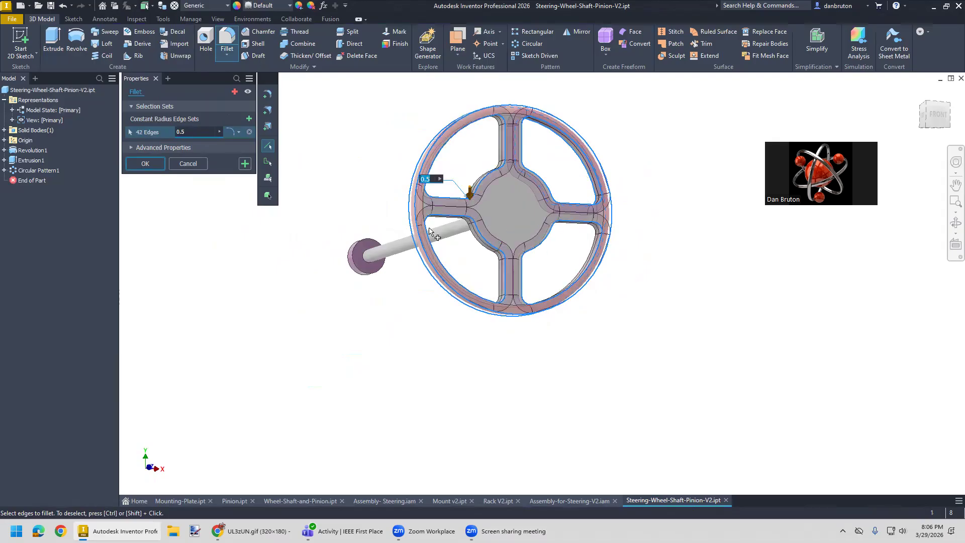
left_click(146, 164)
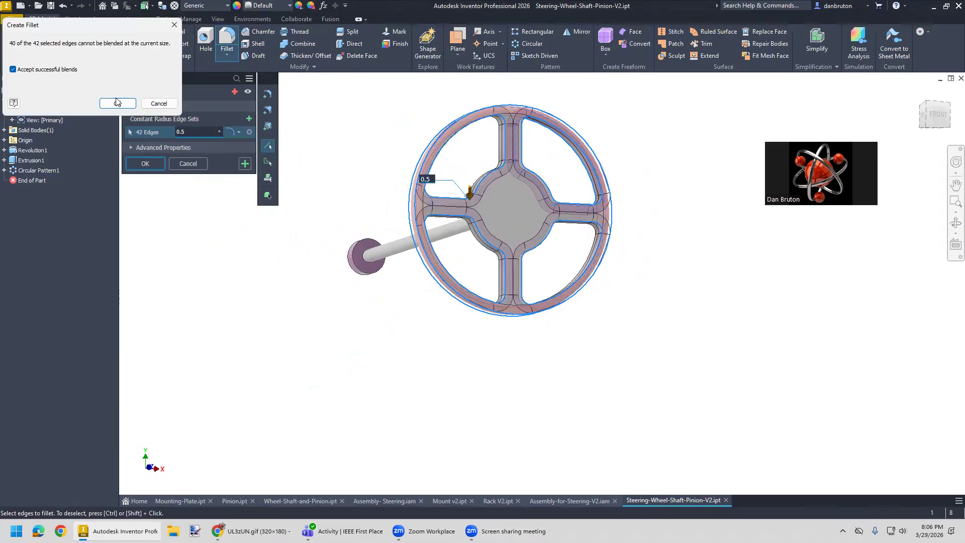
left_click(158, 103)
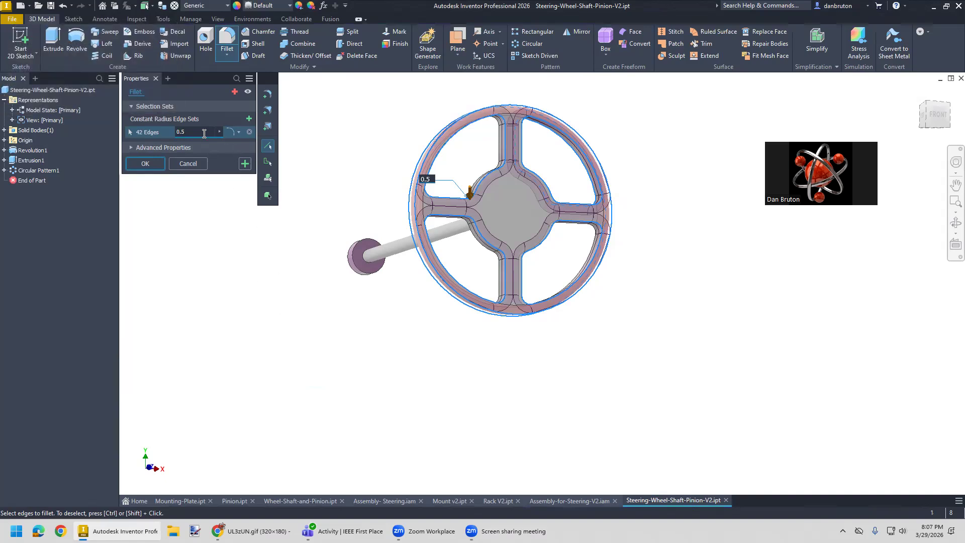
left_click(188, 164)
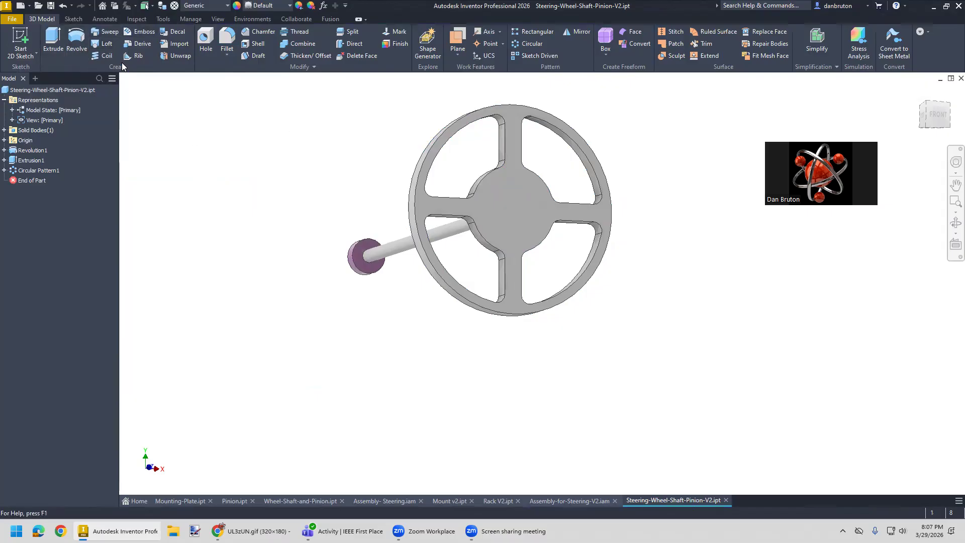
- Try to fillet one outer rim edge and a single spoke opening's edge loop with a 0.5 in radius, and cancel
left_click(227, 42)
left_click(575, 140)
left_click(570, 142)
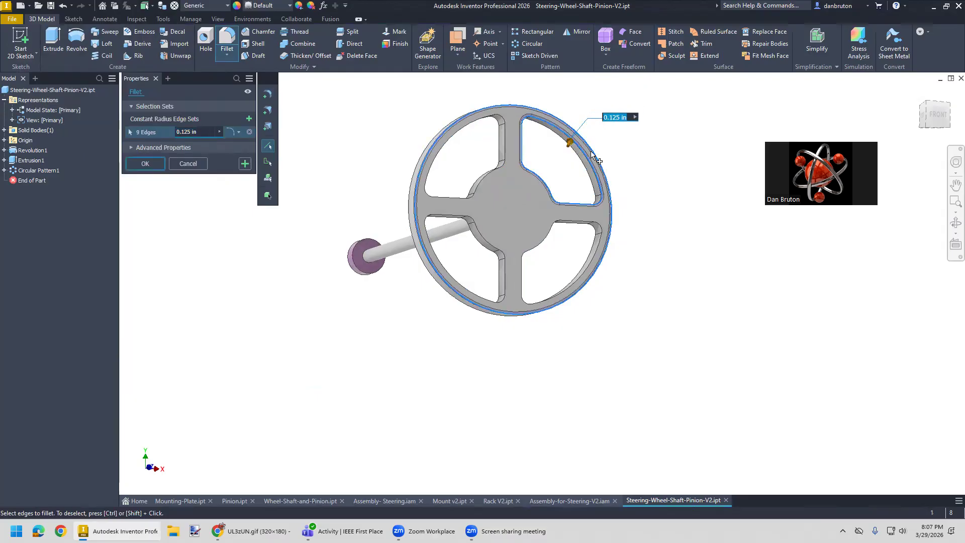
left_click_drag(202, 131, 170, 128)
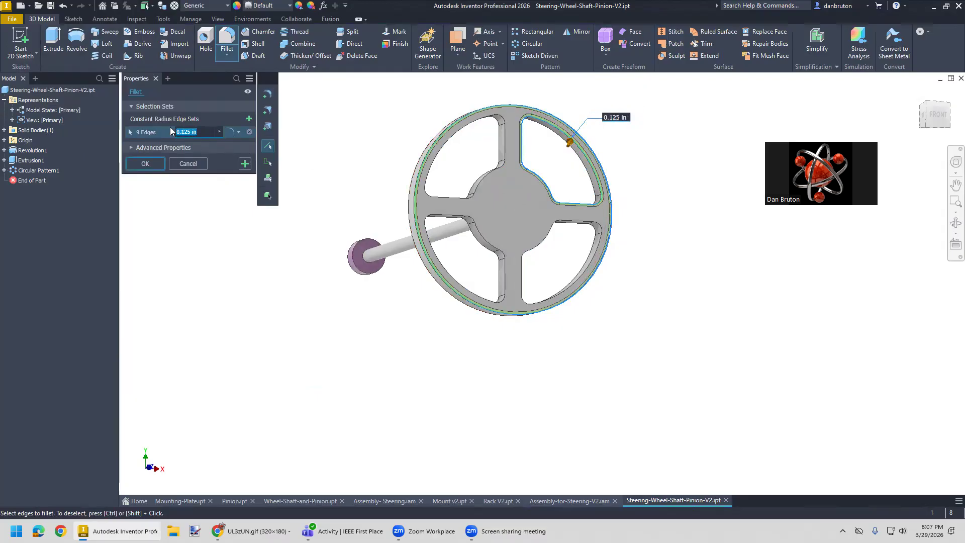
type("0.5")
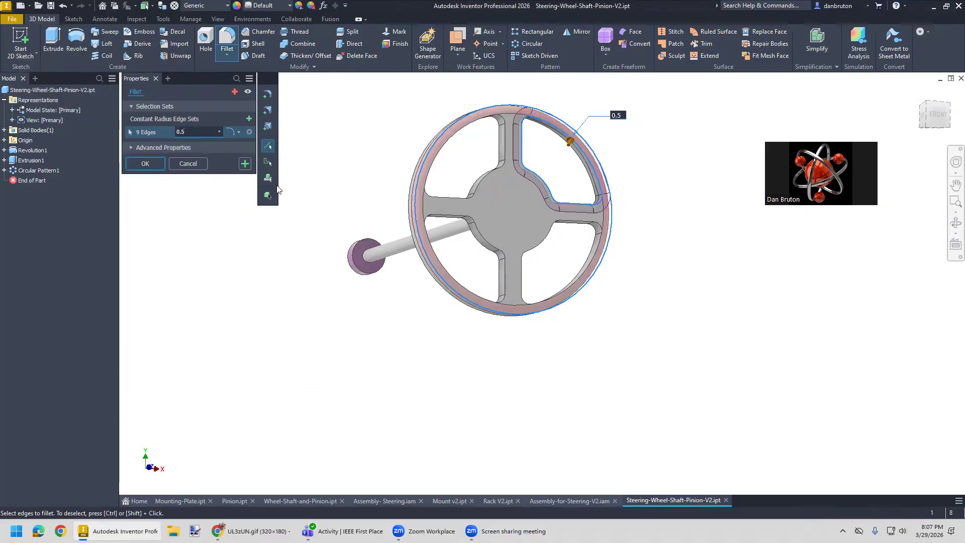
left_click(161, 164)
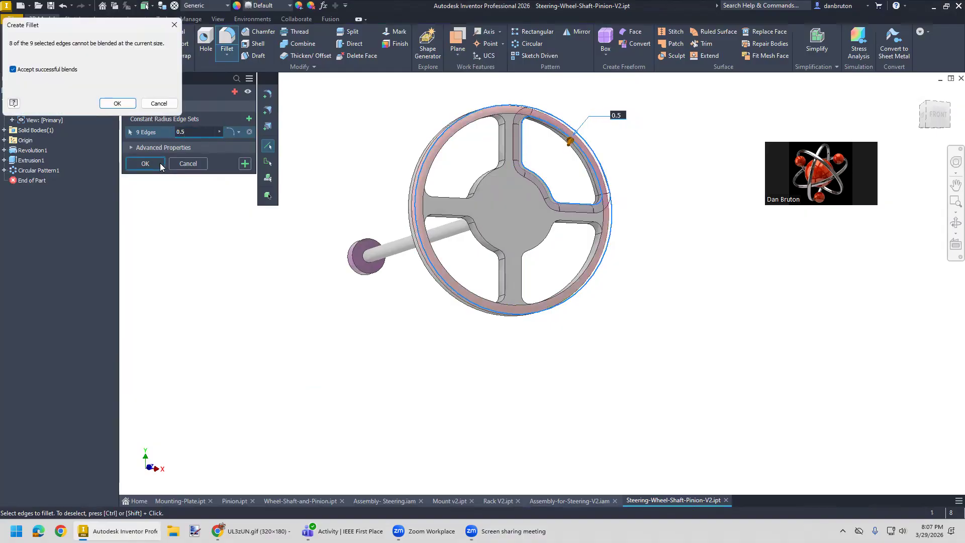
left_click(159, 103)
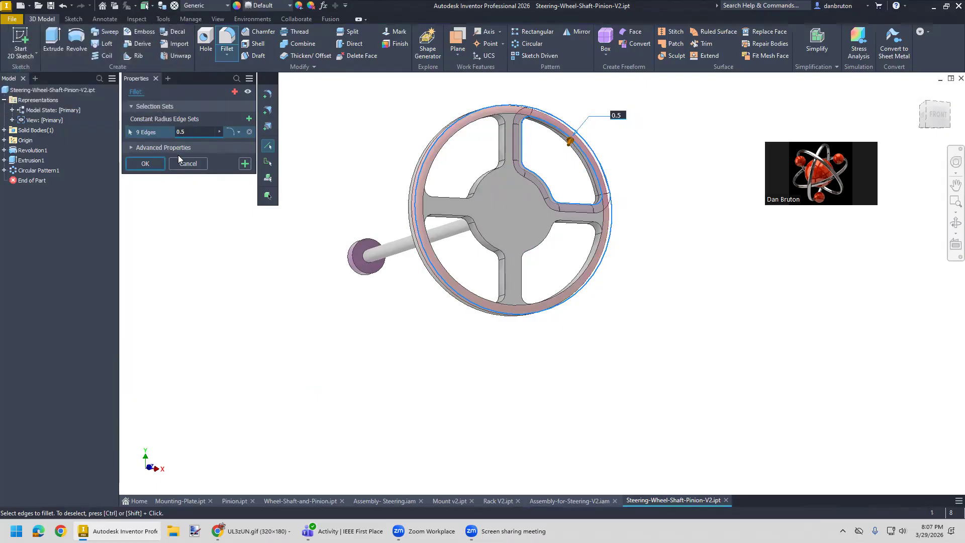
left_click(187, 164)
- Fillet only the two outer rim edges of the steering wheel with a 0.5 in radius
left_click(226, 40)
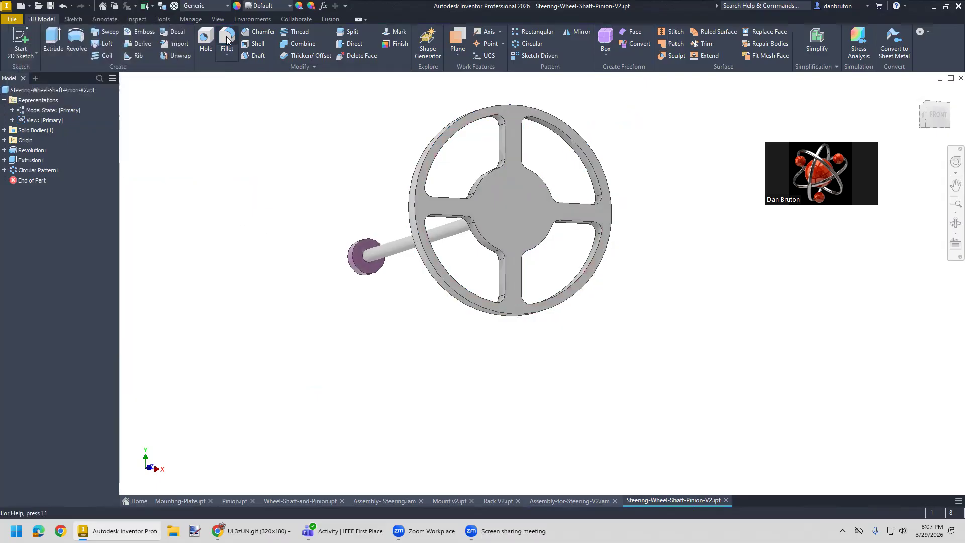
left_click(607, 166)
middle_click_drag(691, 244, 597, 261, "shift")
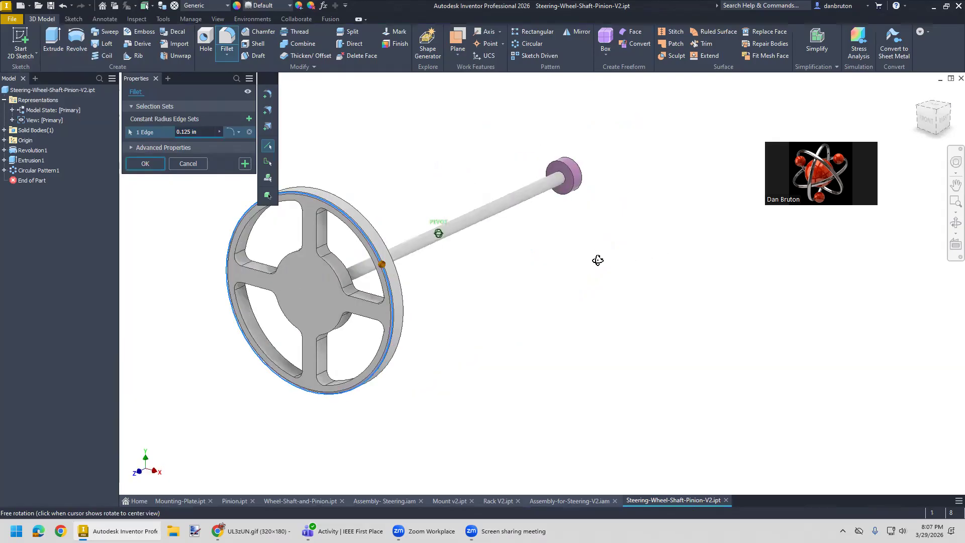
left_click(403, 309)
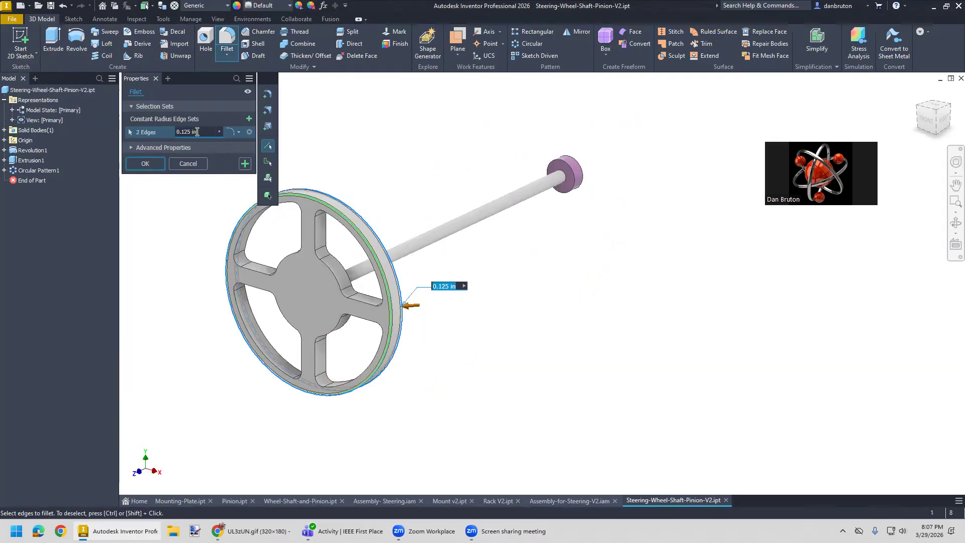
type("0.5")
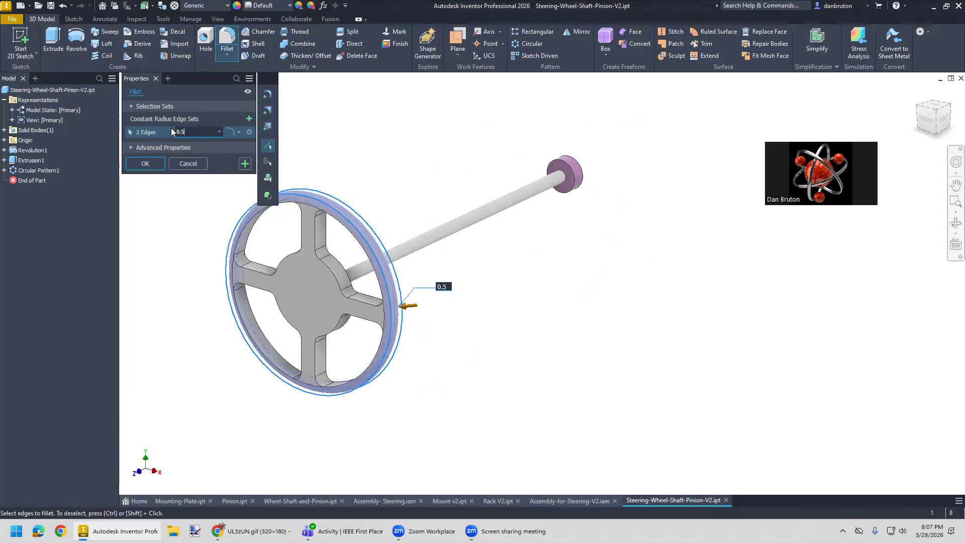
left_click(156, 160)
mouse_move(198, 263)
middle_mouse_down("shift")
mouse_move(238, 239)
mouse_move(232, 247)
mouse_move(206, 241)
mouse_move(248, 243)
middle_mouse_up("shift")
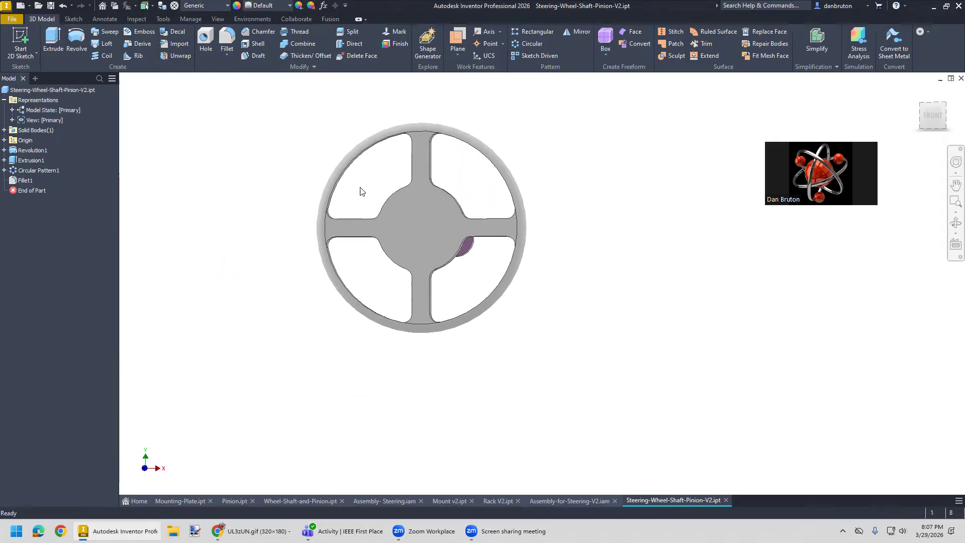
scroll(360, 191, "down", 3)
scroll(360, 191, "up", 4)
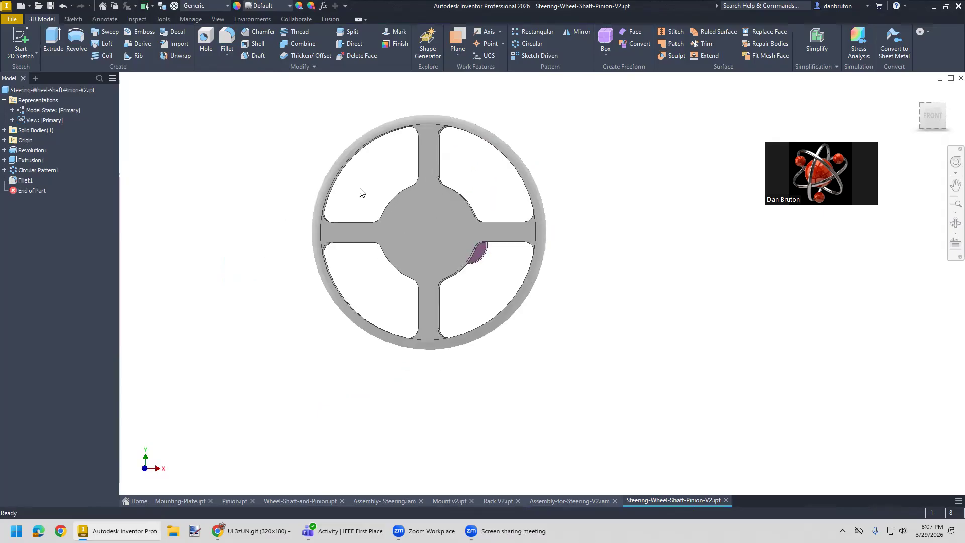
- Reduce the radius of the fillet on the steering wheel's two outer rim edges to 0.25 in
scroll(360, 191, "up", 3)
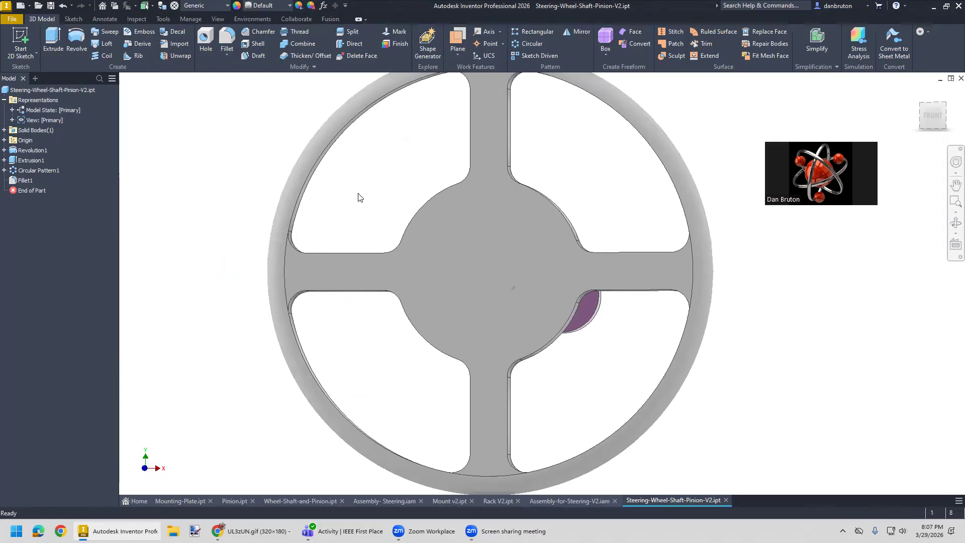
right_click(26, 180)
left_click(50, 220)
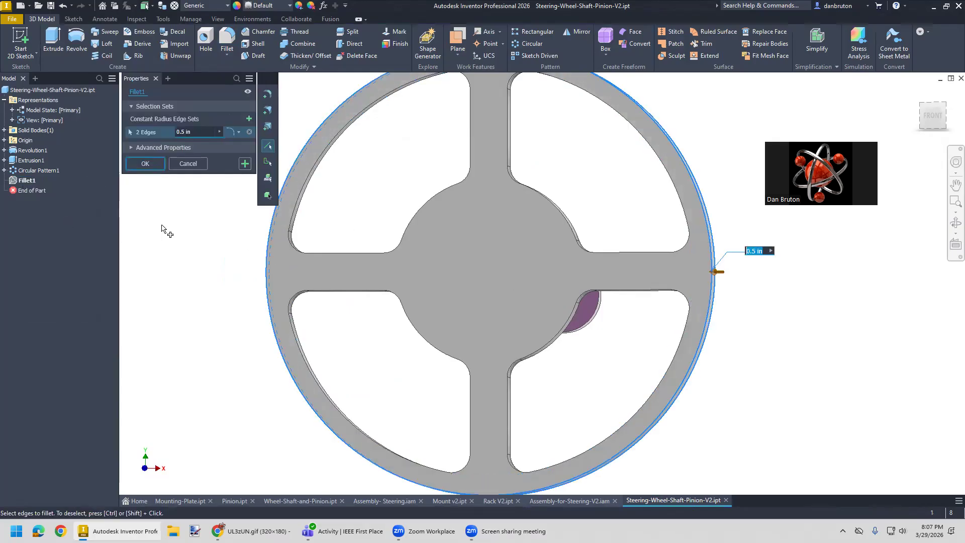
type("0.25")
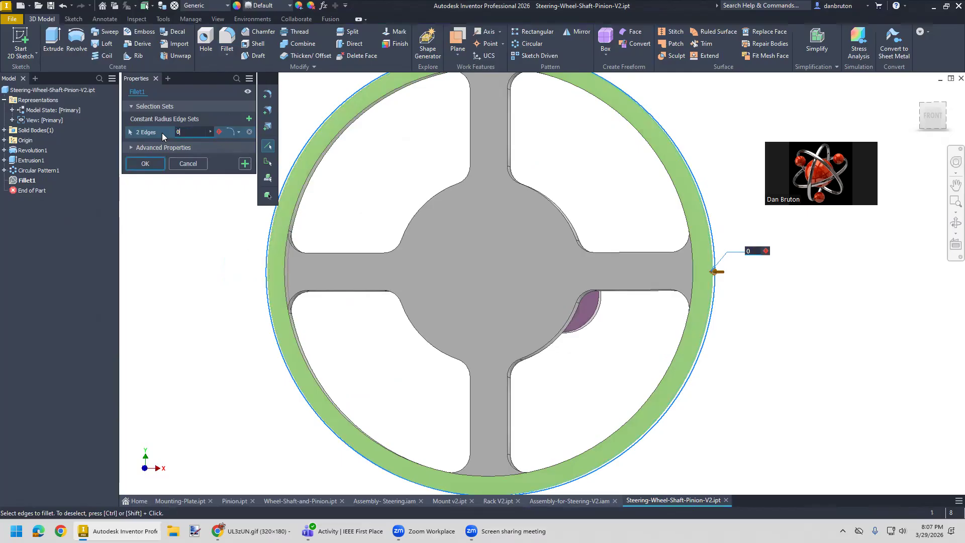
left_click(145, 163)
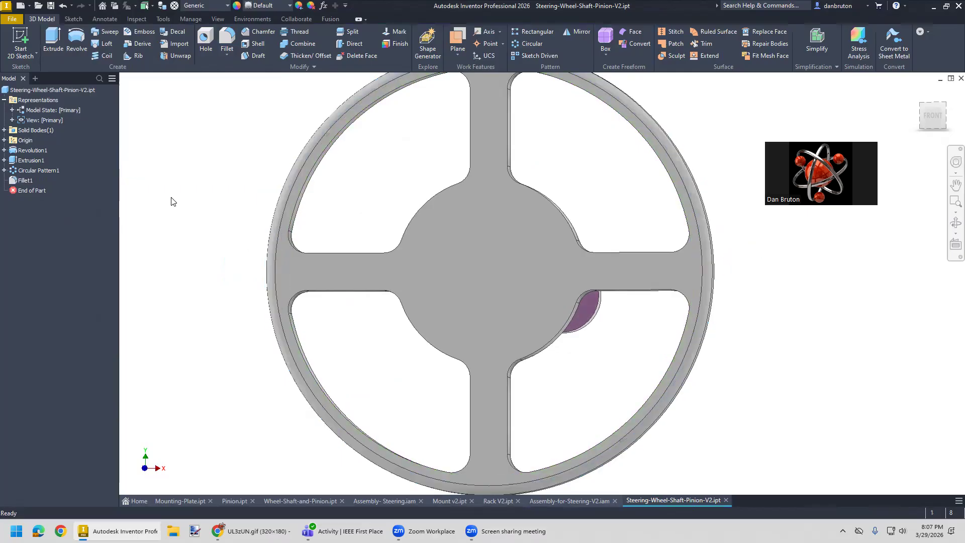
- Fillet the front edge loop of one spoke opening of the steering wheel with a 0.25 in radius
middle_click_drag(204, 291, 221, 279, "shift")
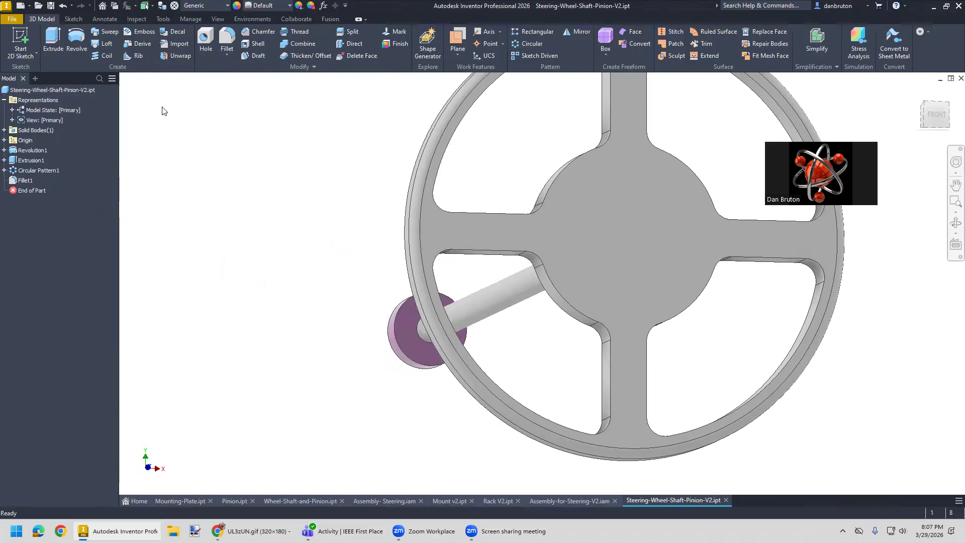
left_click(226, 41)
left_click(481, 215)
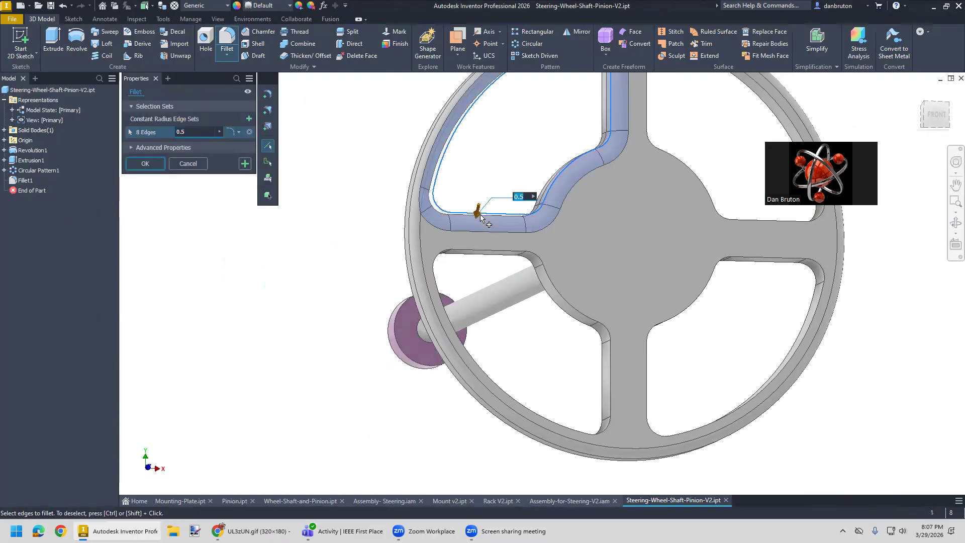
left_click_drag(189, 132, 157, 129)
type("0.25")
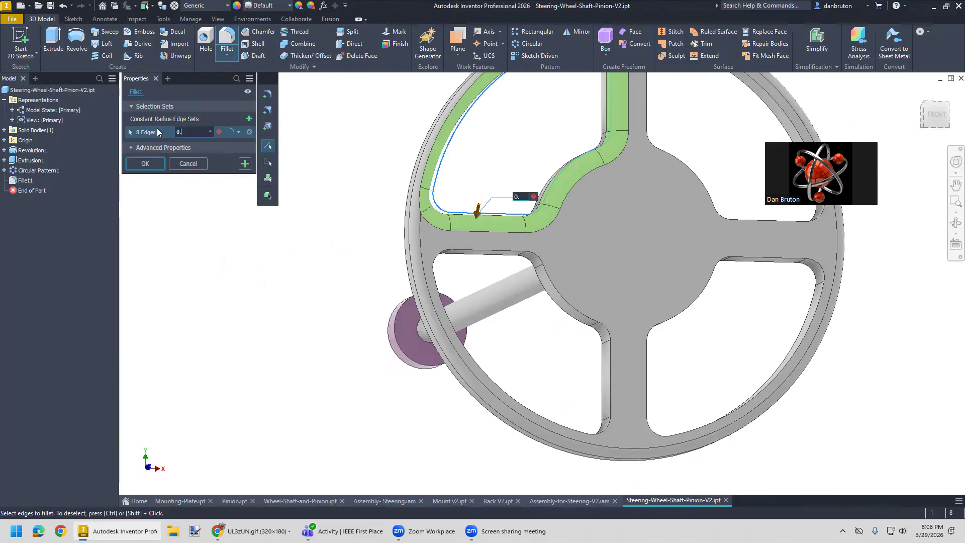
left_click(135, 164)
middle_click_drag(270, 278, 224, 283, "shift")
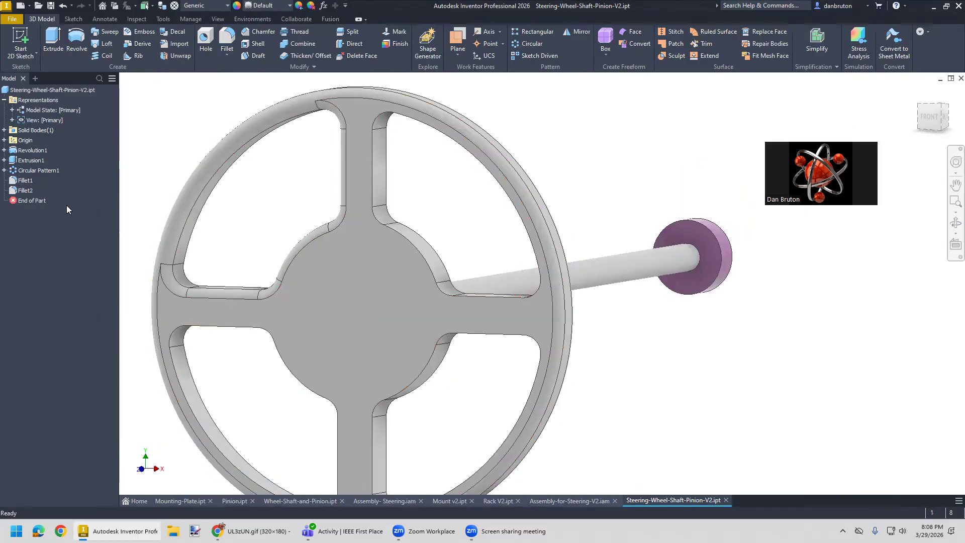
- Edit the spoke opening's 0.25 in fillet to include the front and back edge loops of all four openings
right_click(23, 190)
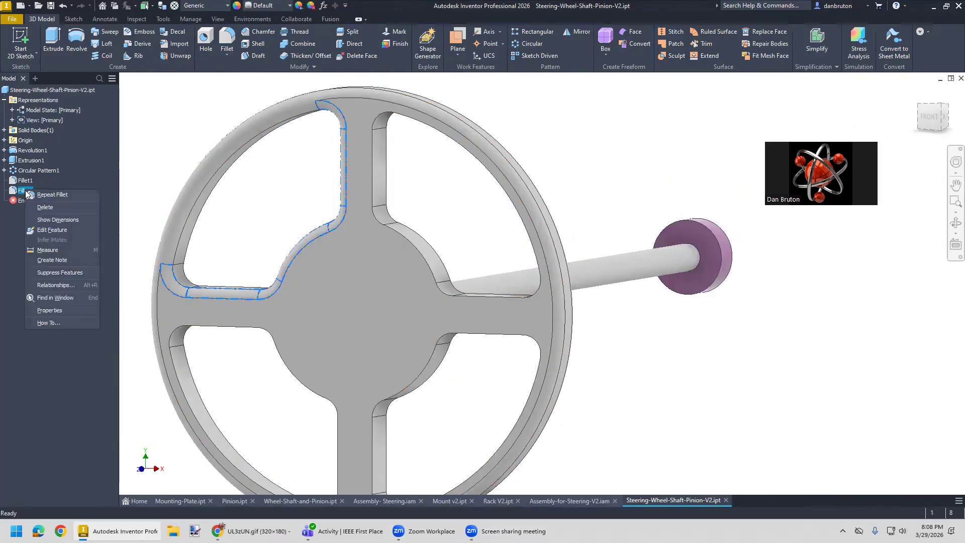
left_click(52, 230)
left_click(422, 266)
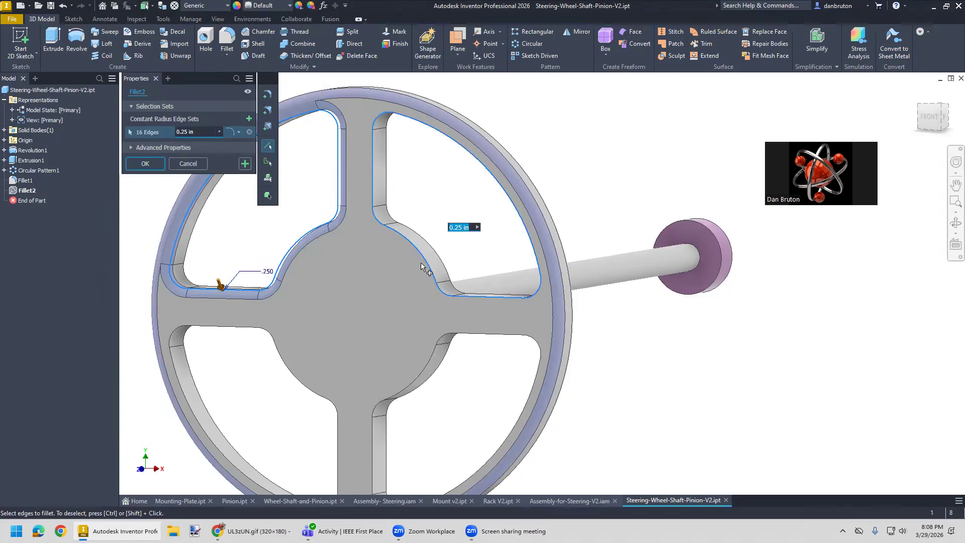
left_click(428, 378)
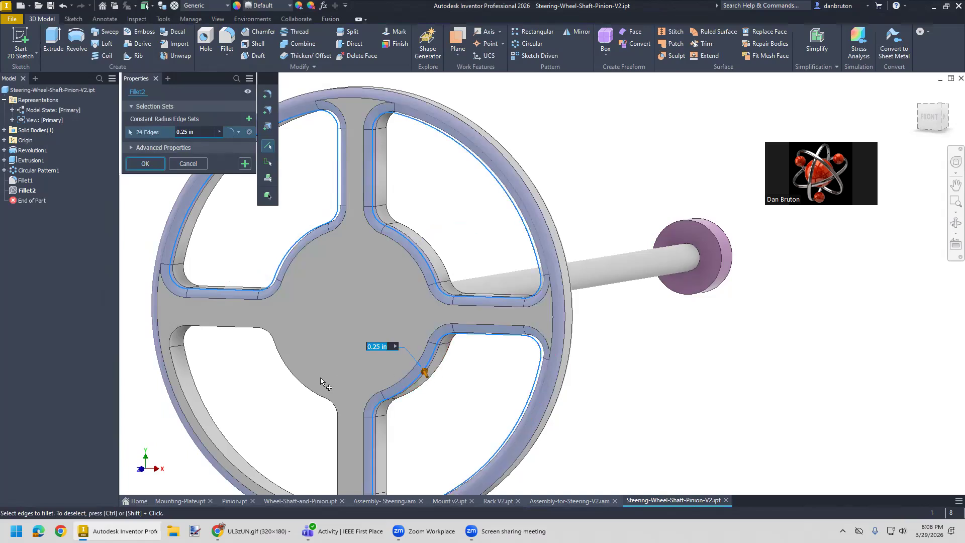
left_click(206, 407)
left_click(192, 240)
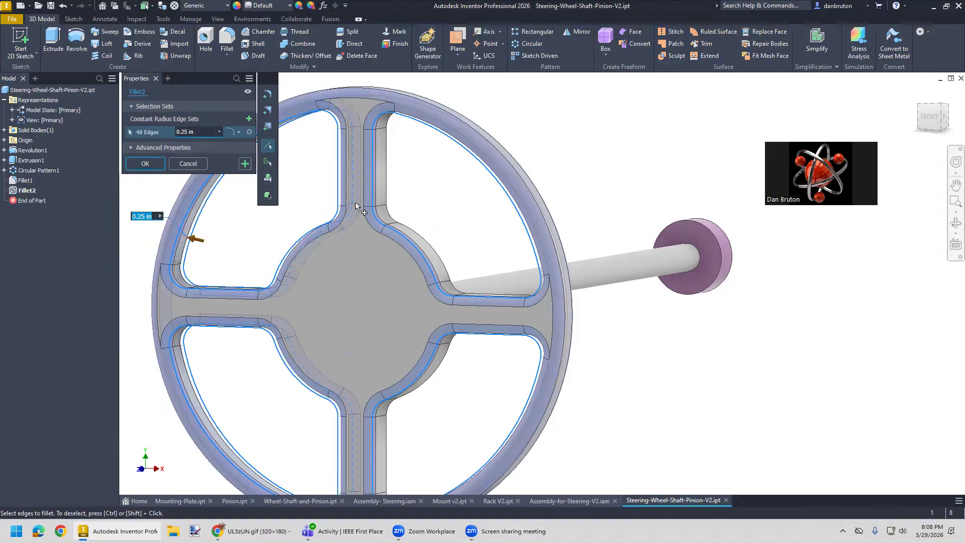
left_click(429, 387)
left_click(152, 165)
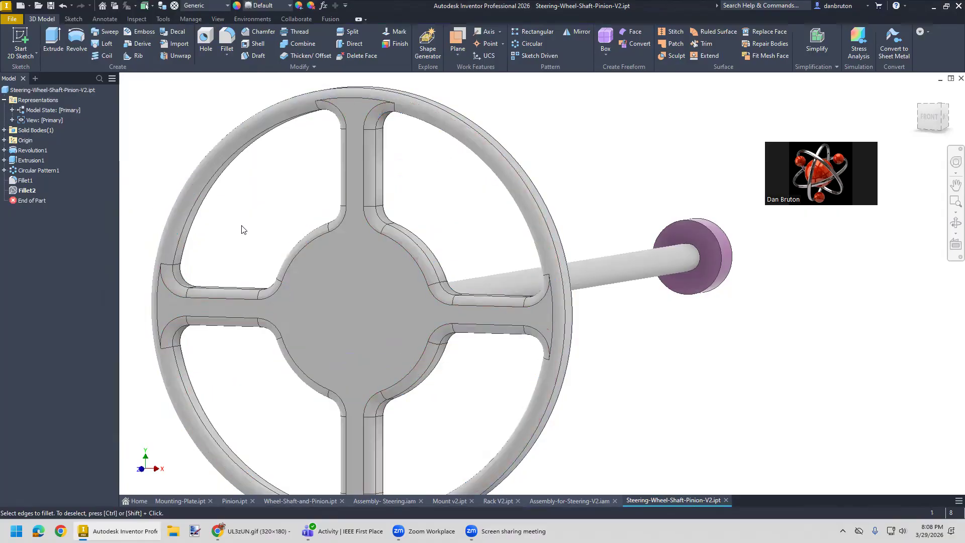
- Give the rim and spoke opening fillets the Fine Textured - Black appearance
scroll(317, 306, "down", 5)
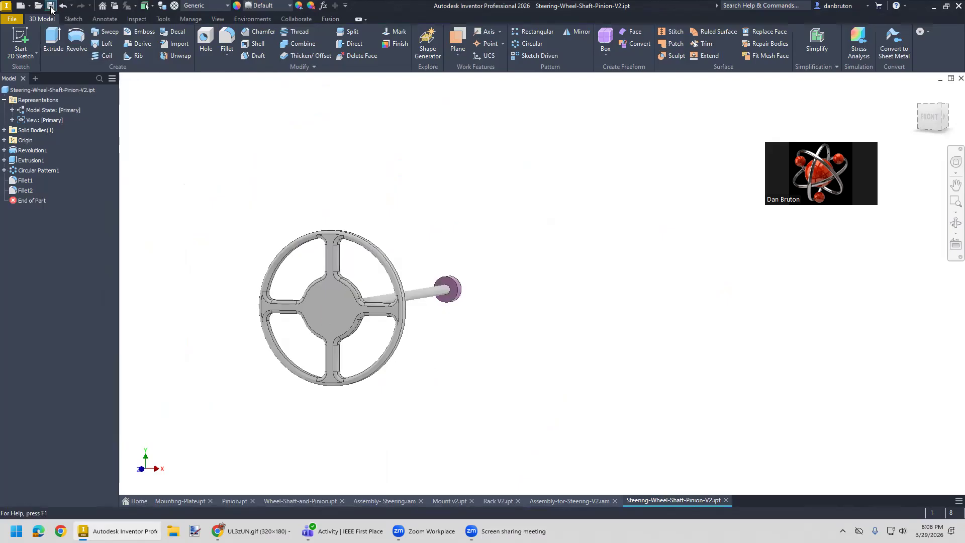
left_click(25, 190)
left_click(25, 180, "ctrl")
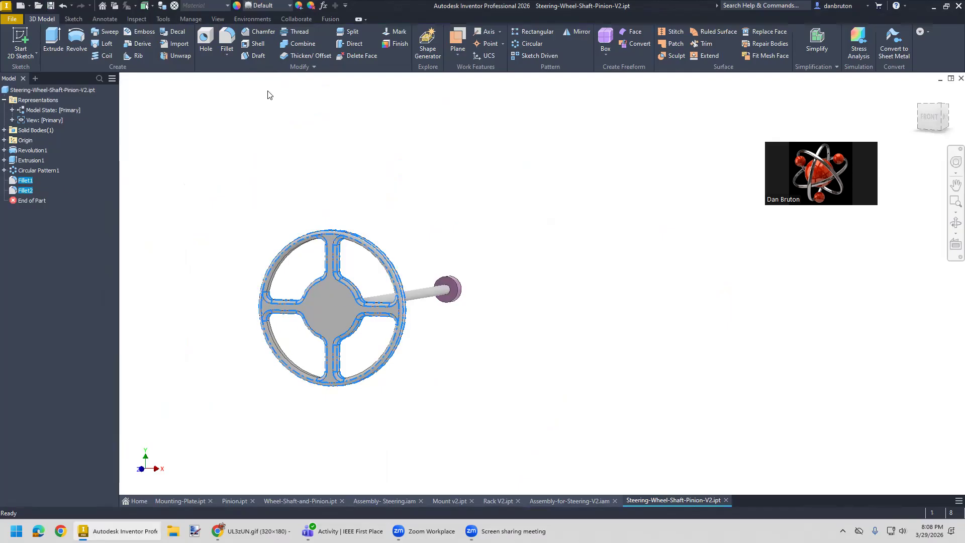
left_click(290, 6)
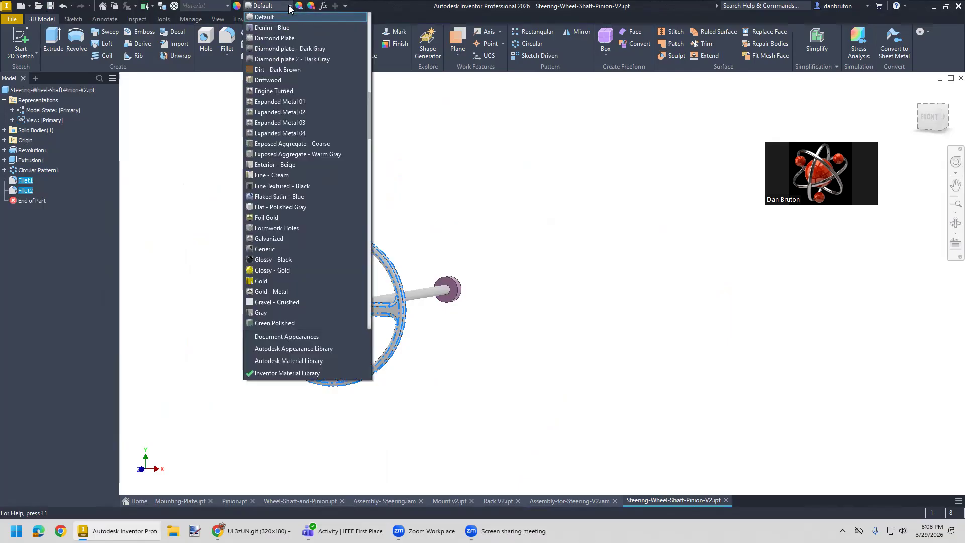
left_click(282, 187)
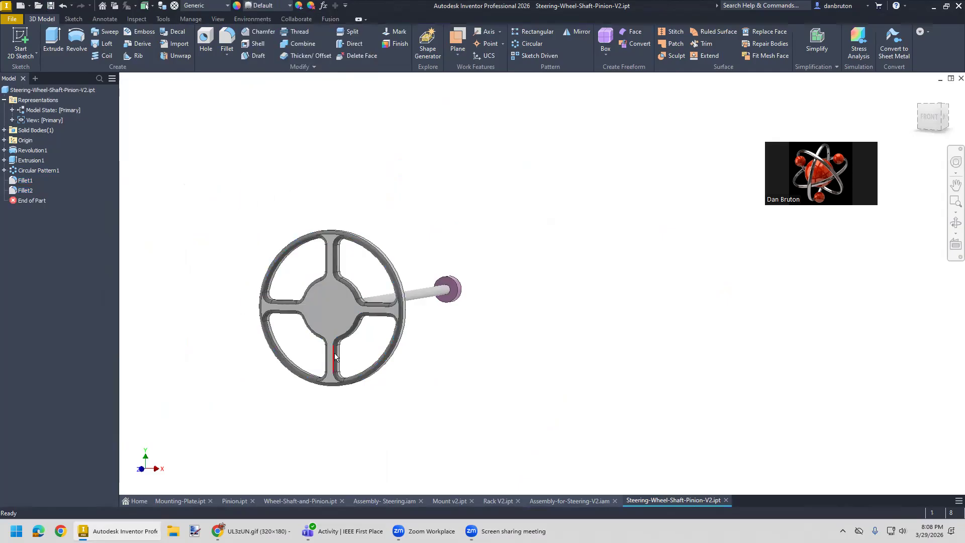
- Apply the Glossy - Black appearance to the front face of the wheel's hub and spokes
middle_click_drag(409, 355, 339, 274, "shift")
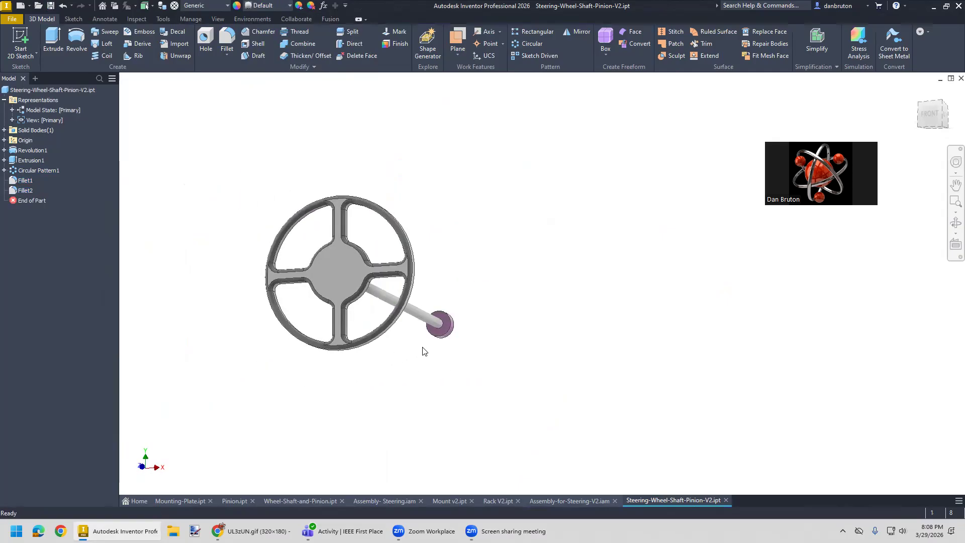
left_click(339, 274)
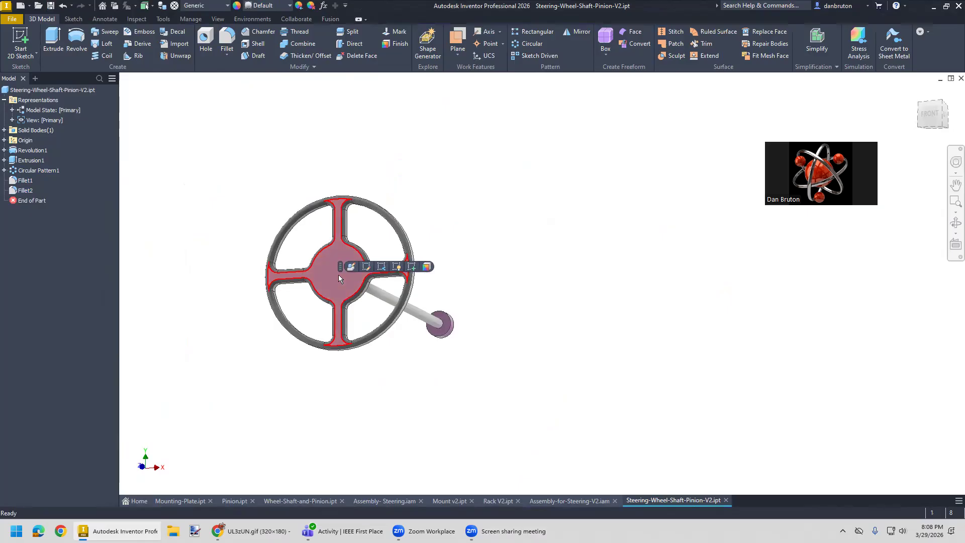
left_click(290, 6)
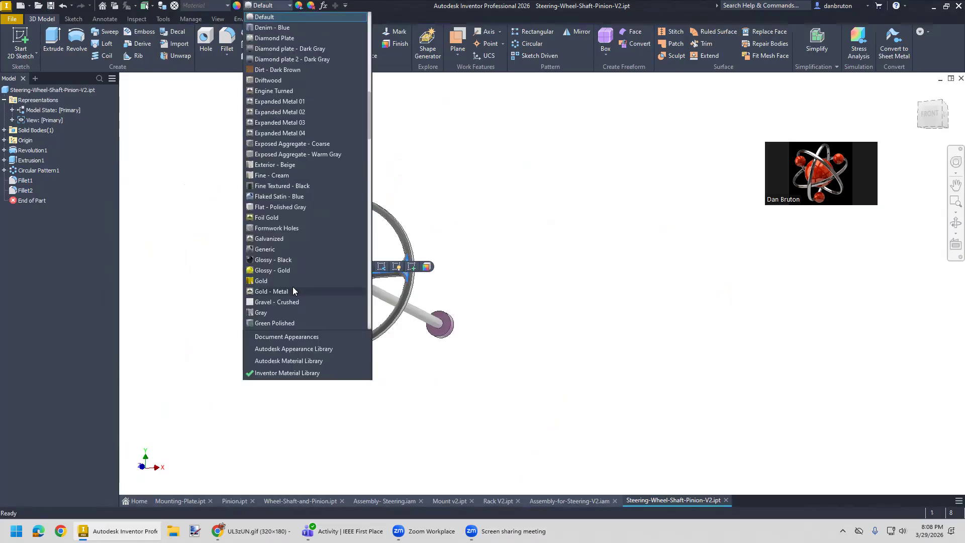
left_click(279, 260)
middle_click_drag(363, 405, 334, 403, "shift")
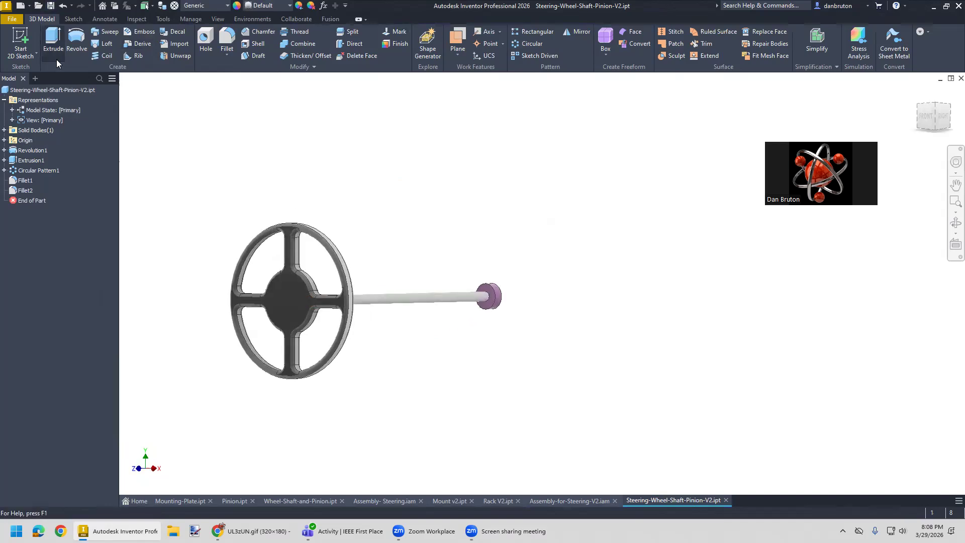
- Switch to the Assembly-for-Steering-V2 assembly and turn the steering wheel slightly to test its rotation
left_click_drag(577, 501, 693, 498)
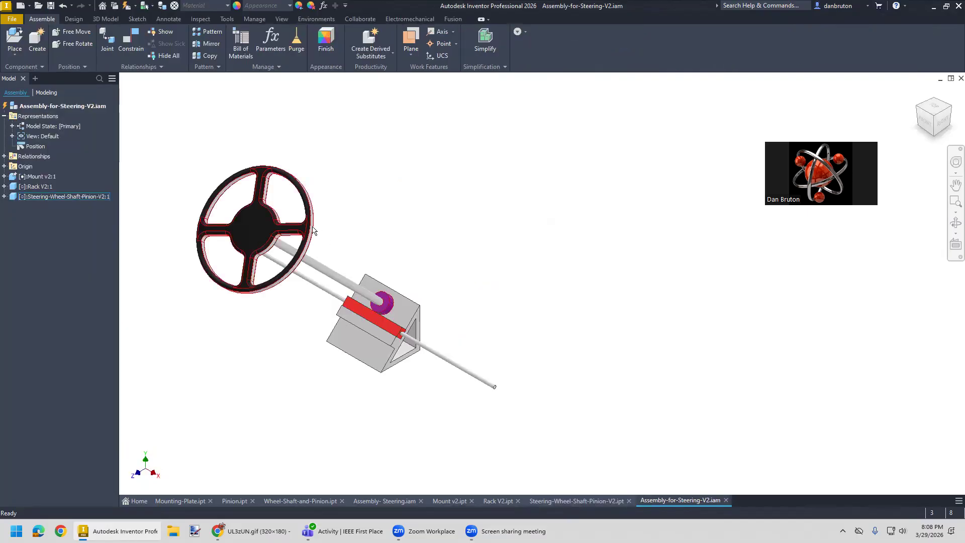
left_click(248, 288)
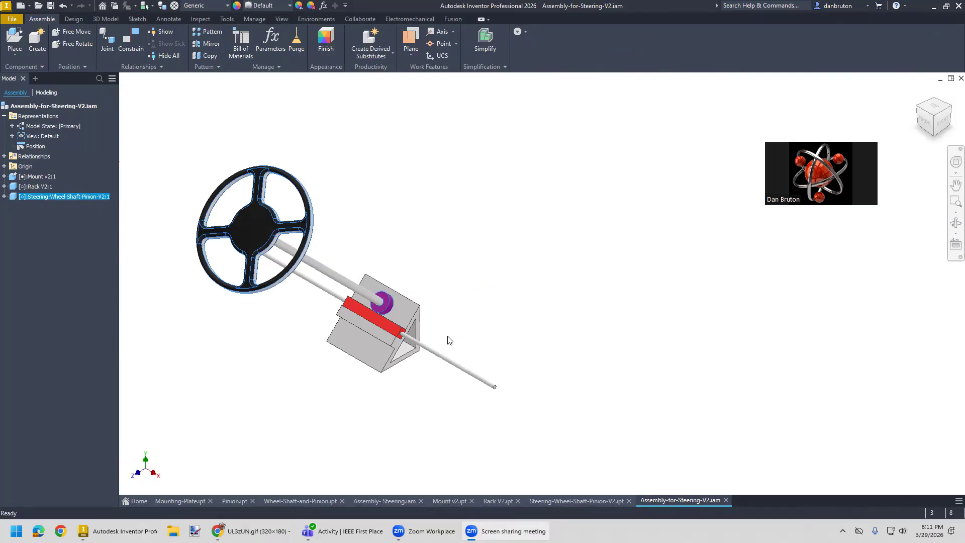
middle_click_drag(405, 398, 456, 392)
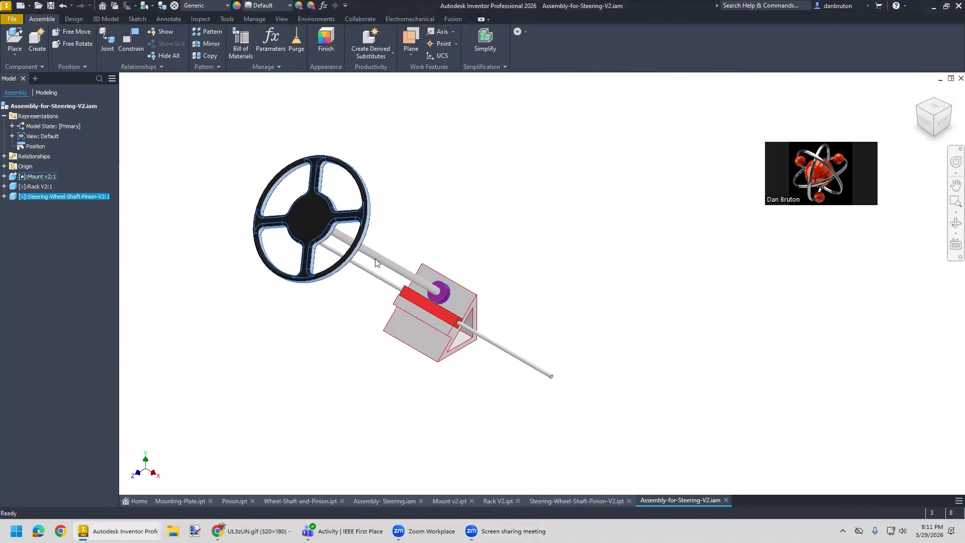
mouse_move(295, 271)
left_mouse_down()
mouse_move(345, 185)
mouse_move(337, 215)
mouse_move(298, 260)
mouse_move(288, 257)
mouse_move(293, 267)
left_mouse_up()
key("Escape")
- Review the mate, slider and rotational relationships already defined in the assembly
left_click(4, 157)
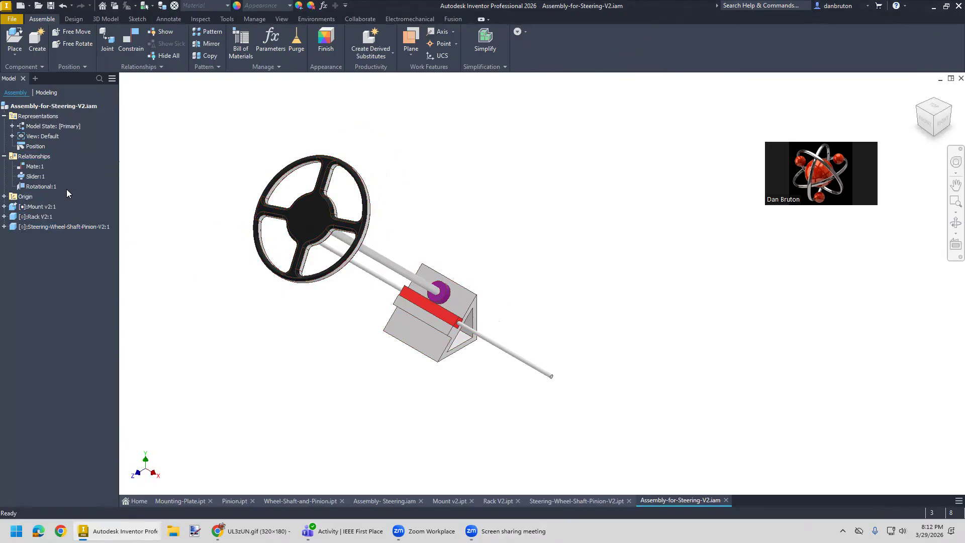
left_click(37, 177)
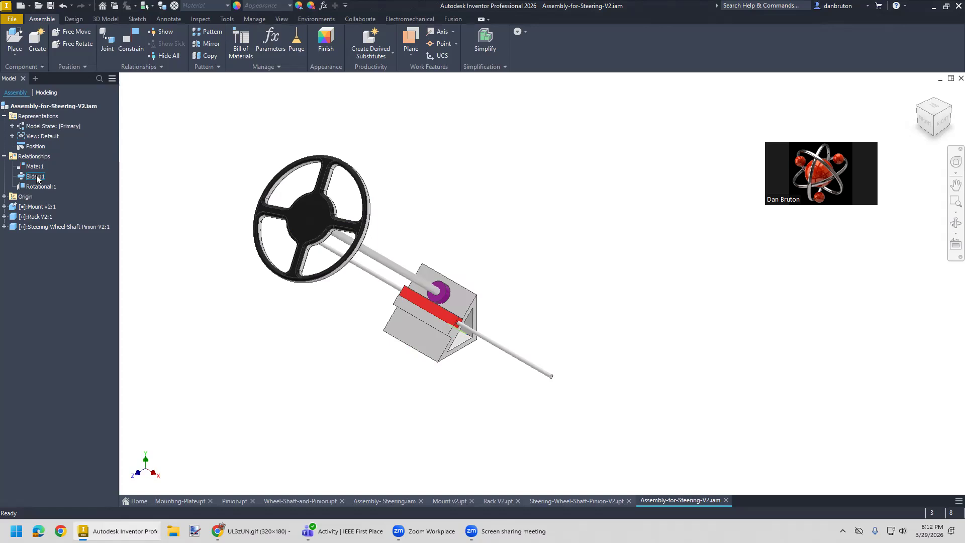
left_click(37, 186)
- Add a Rotation-Translation motion constraint from the steering shaft to the rack's rod, using the reverse solution and a 2.356 in distance
left_click(200, 130)
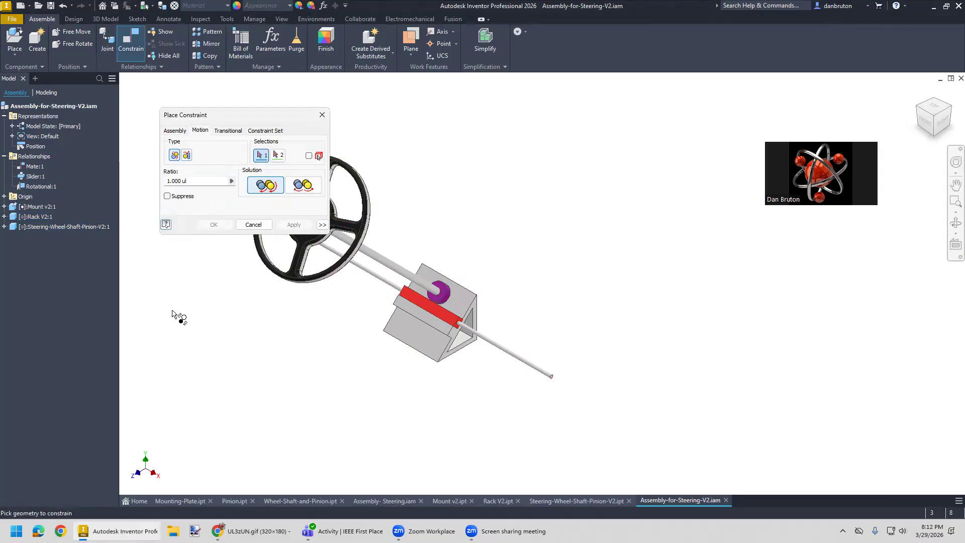
left_click(186, 155)
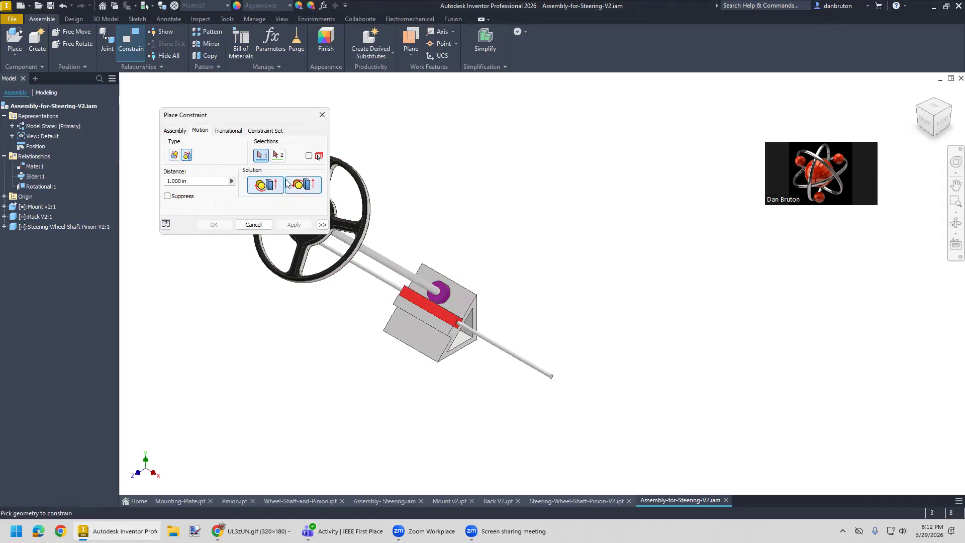
middle_click_drag(218, 265, 297, 261)
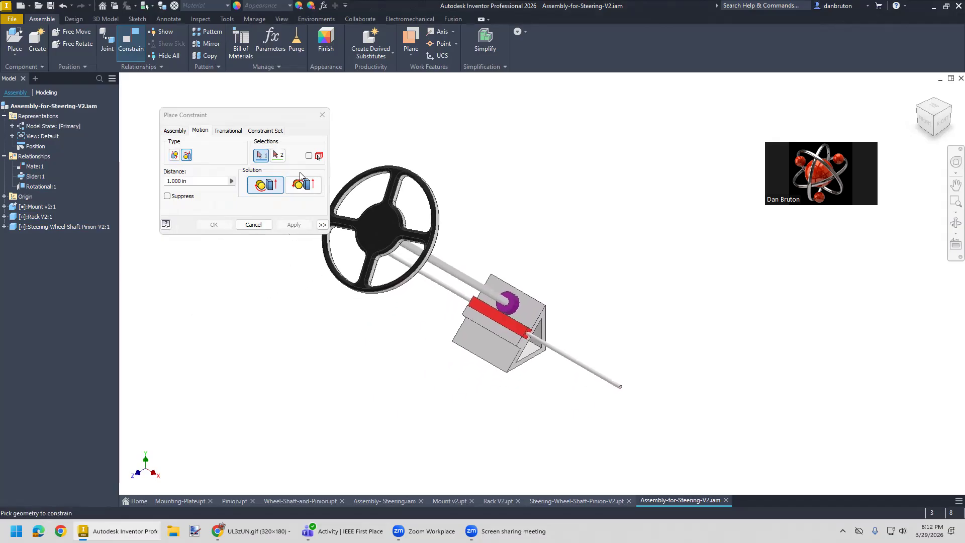
left_click(307, 185)
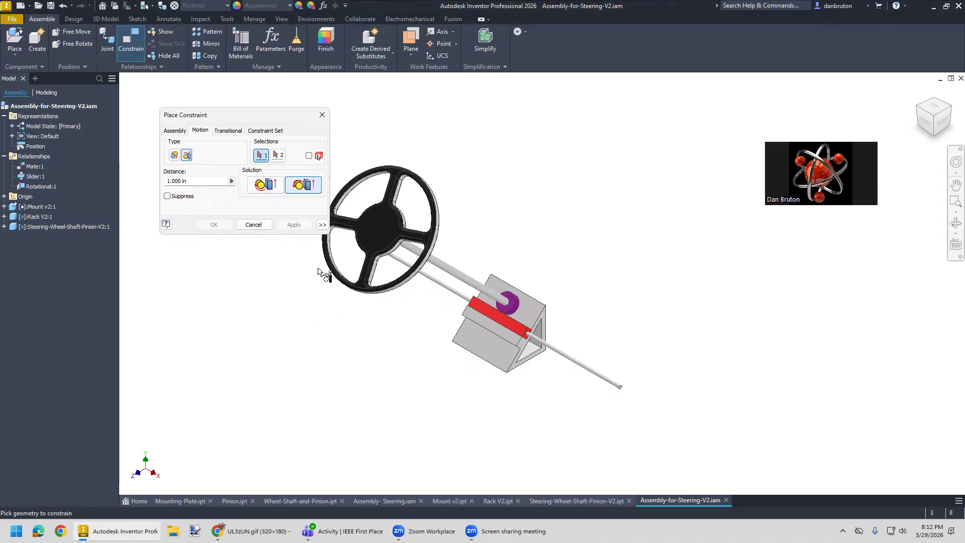
middle_click_drag(304, 293, 305, 261)
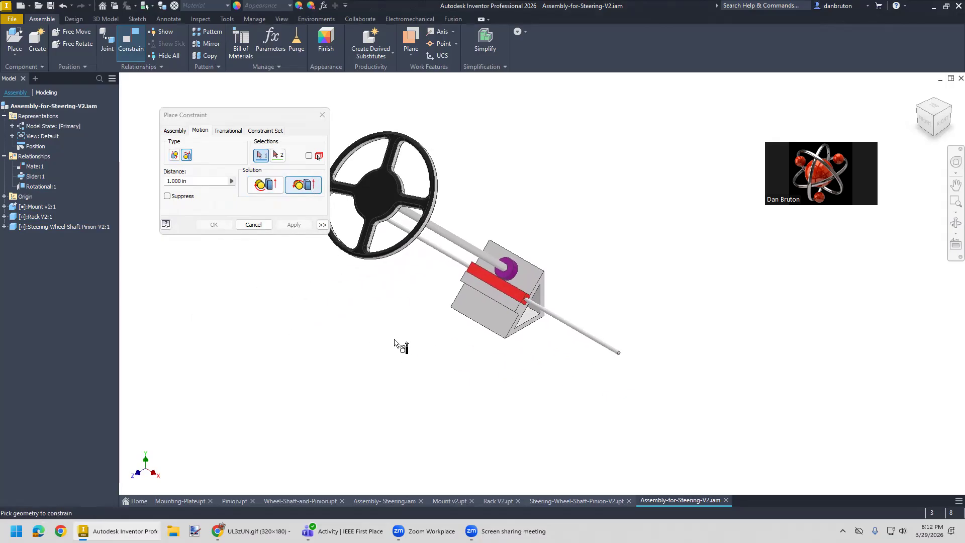
scroll(395, 342, "down", 3)
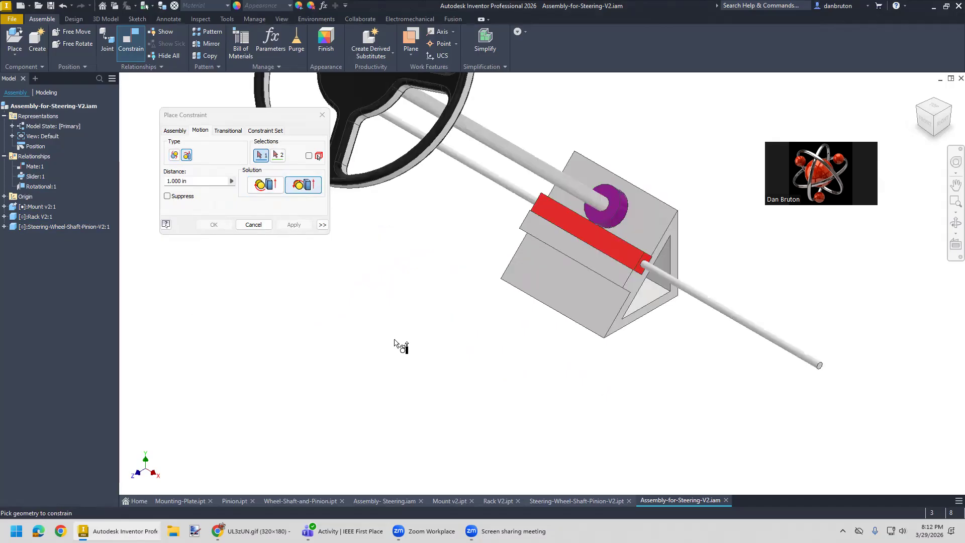
scroll(395, 341, "up", 4)
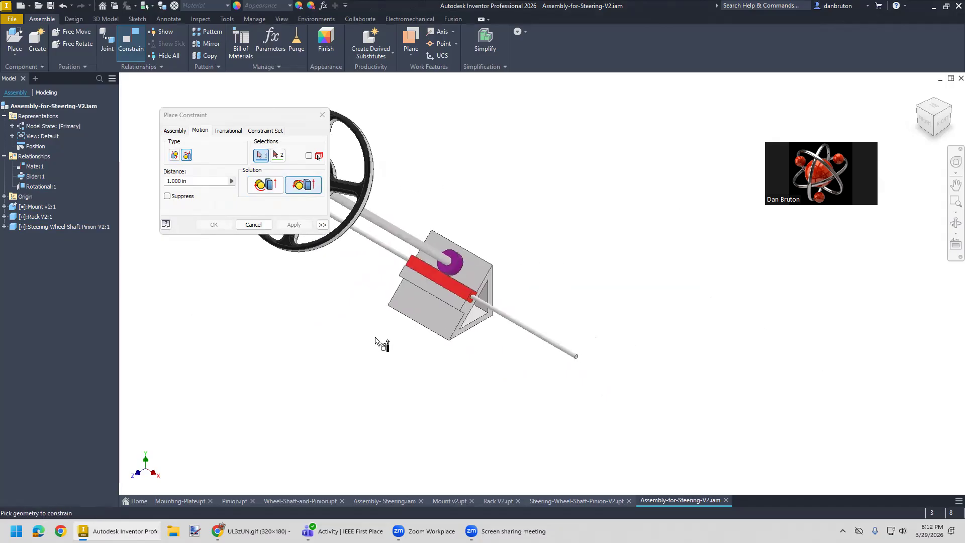
left_click(421, 248)
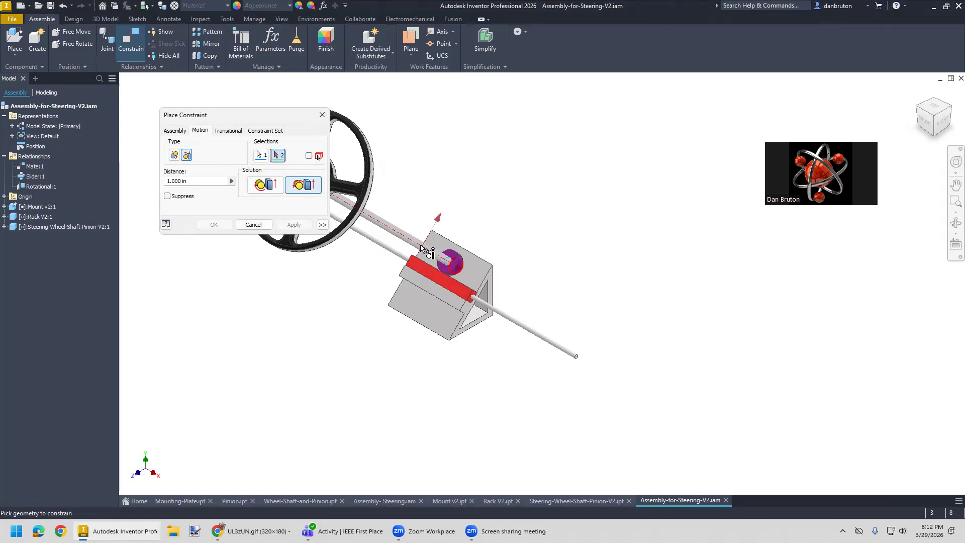
left_click(493, 311)
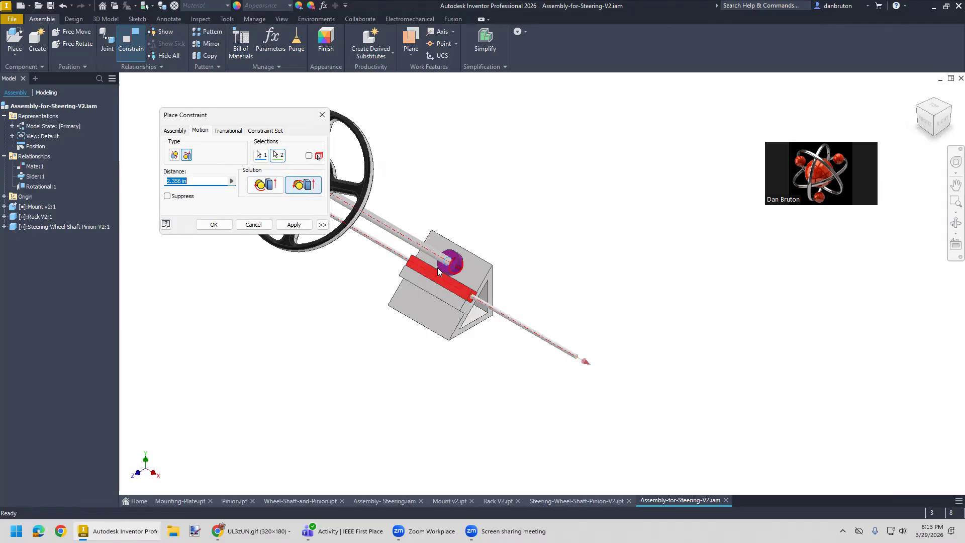
left_click(214, 224)
- Turn the steering wheel by hand to test that its rotation drives the rack's travel
left_click_drag(362, 197, 316, 273)
mouse_move(594, 308)
middle_mouse_down()
mouse_move(636, 339)
mouse_move(601, 326)
middle_mouse_up()
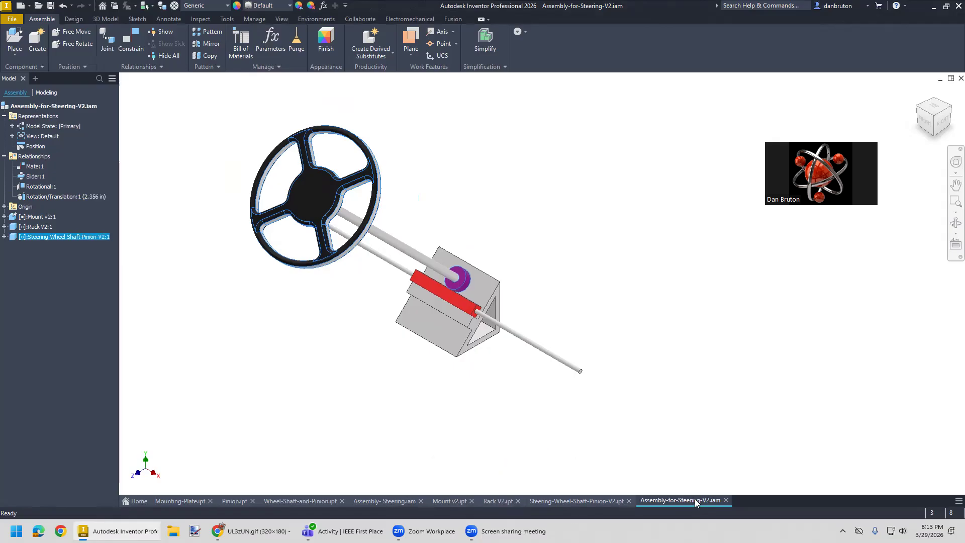
mouse_move(694, 499)
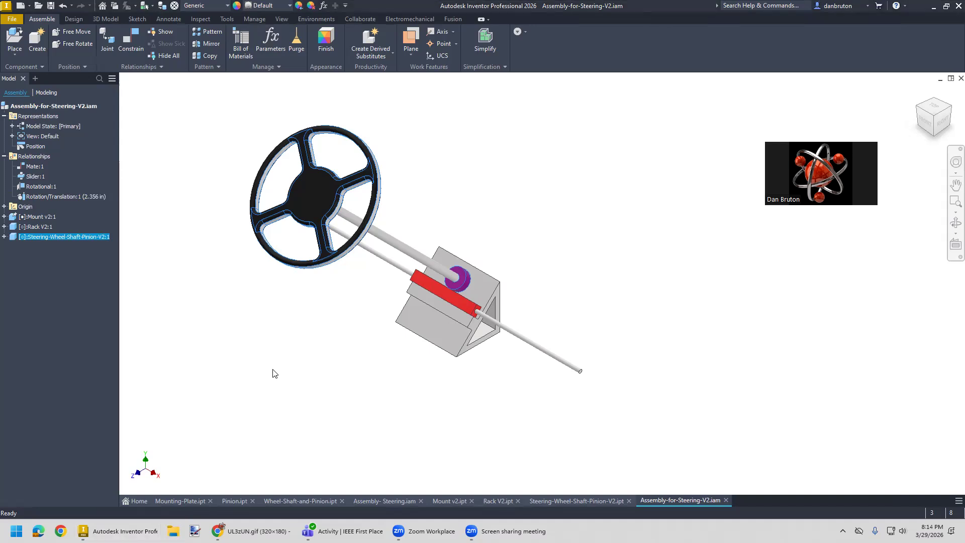
- Switch to File Explorer and look for the steering files in the Drive's My Data > Baja SAE 2026 folder
key("super+e")
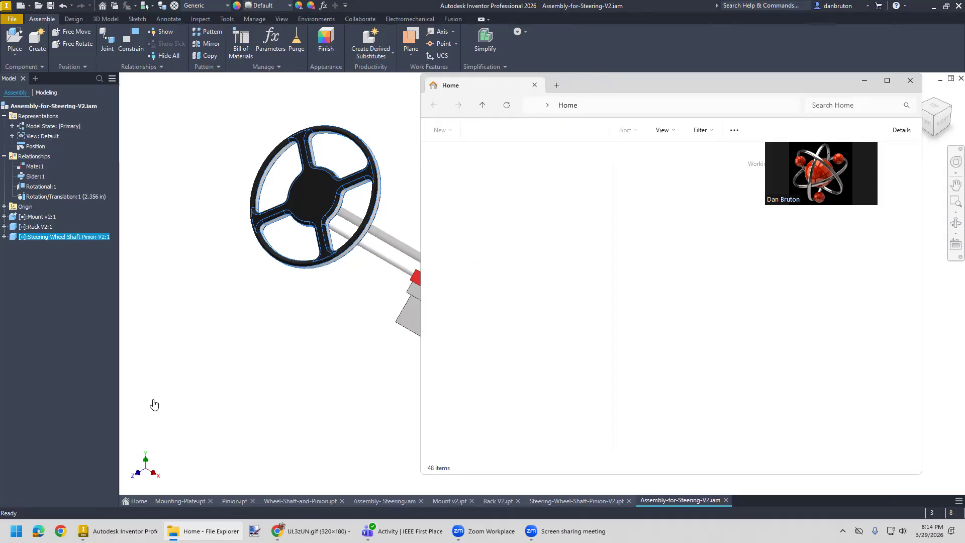
left_click(132, 384)
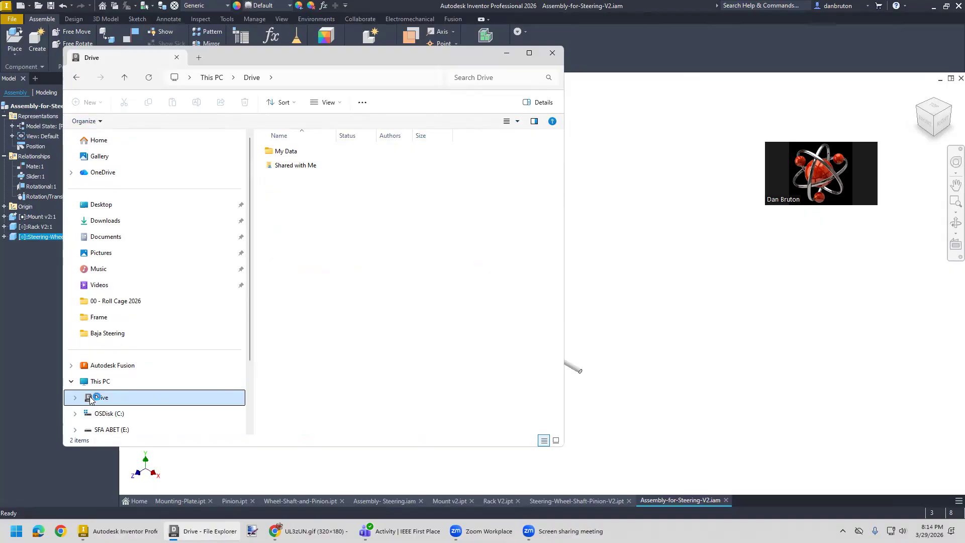
double_click(288, 153)
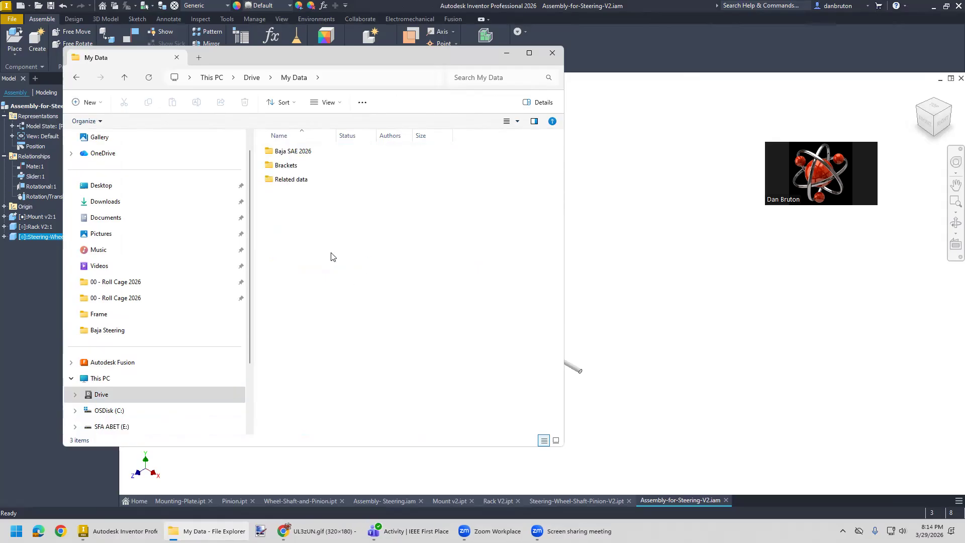
left_click(300, 153)
key("Return")
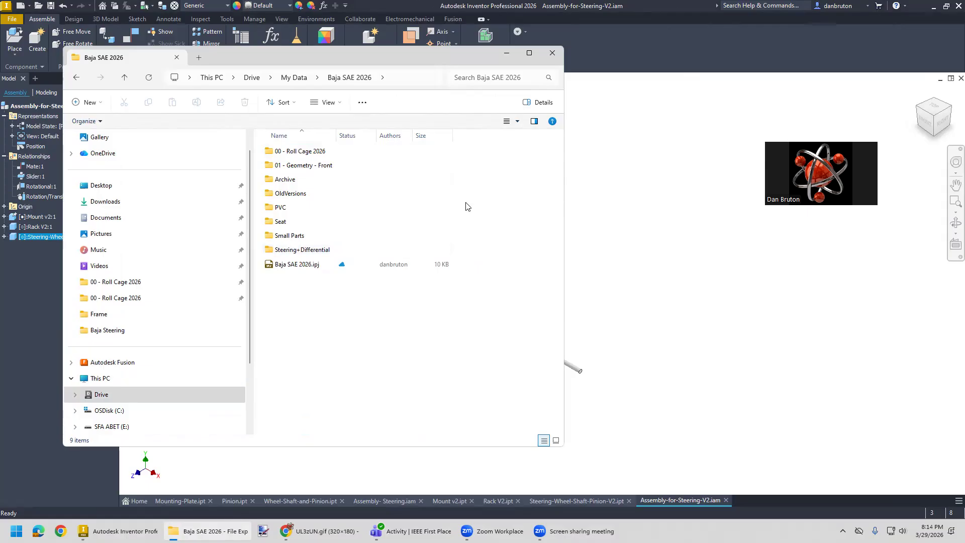
- Switch back to Inventor and check the assembly's storage folder through Save As, without saving a copy
left_click(618, 153)
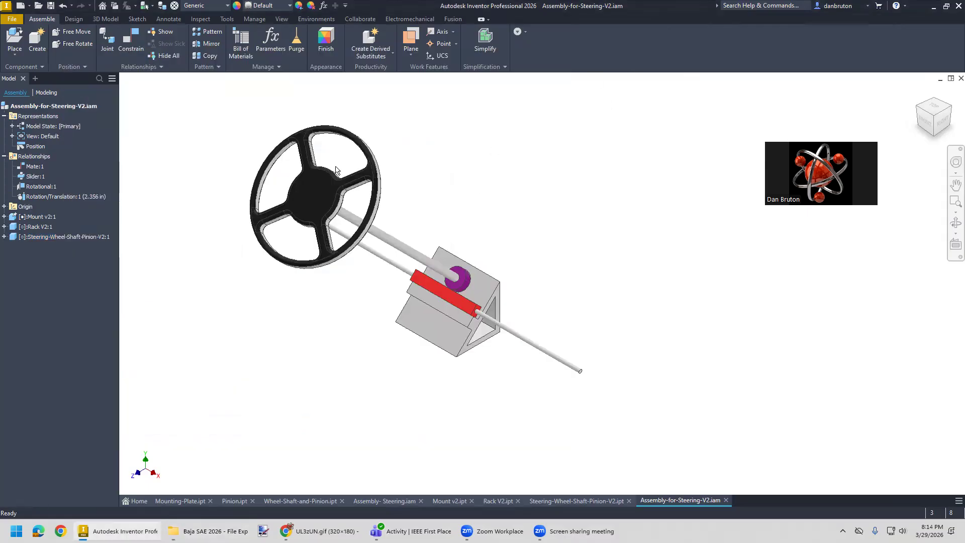
left_click(12, 19)
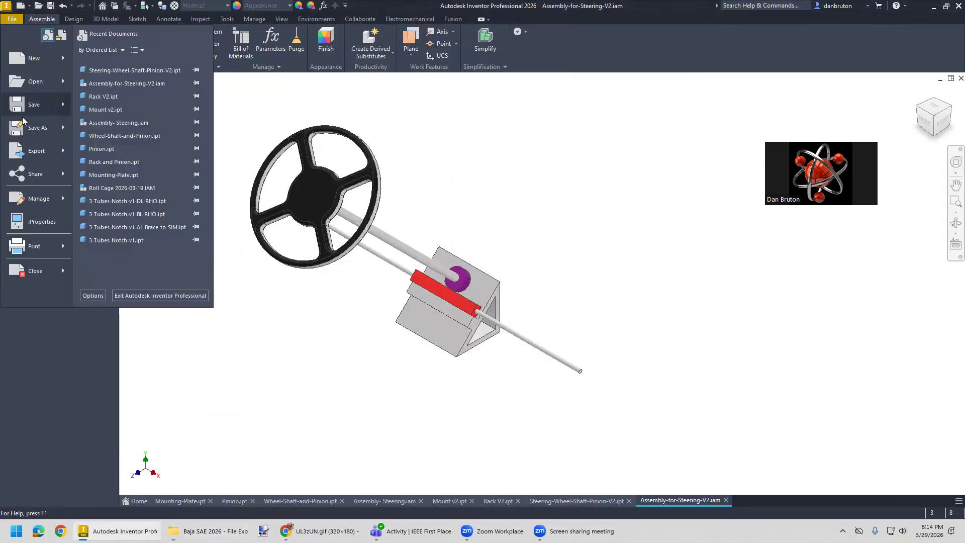
left_click(31, 128)
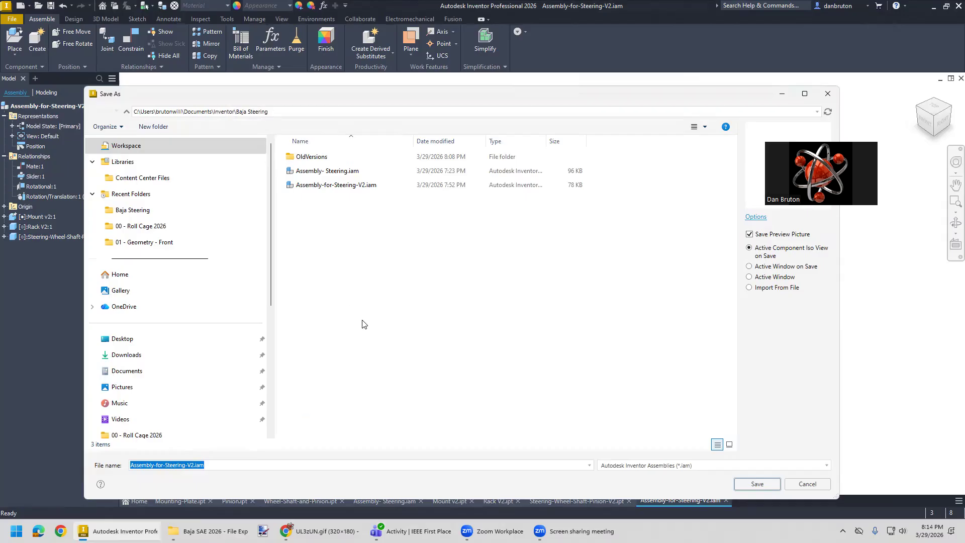
left_click(808, 485)
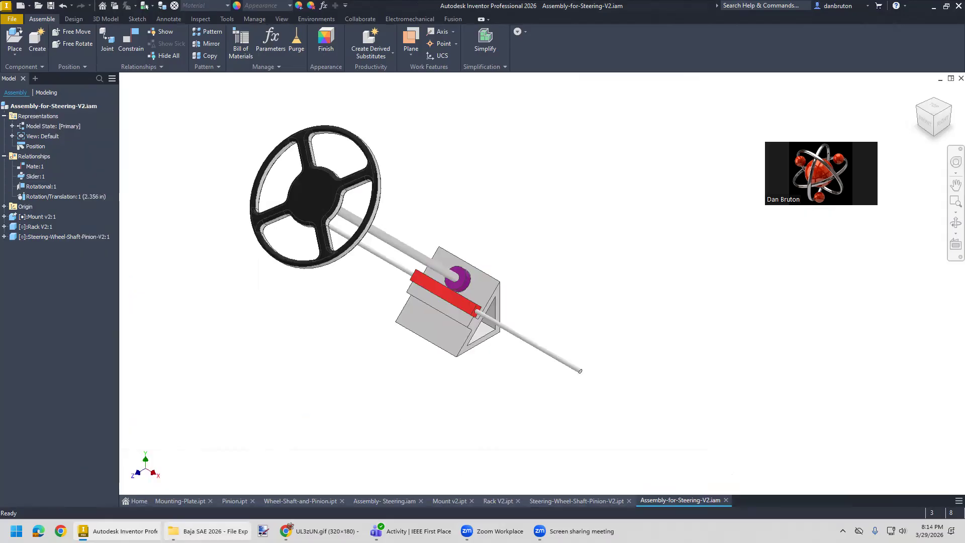
- Switch to File Explorer and open the Documents > Inventor > Baja Steering folder
left_click(210, 530)
left_click(105, 217)
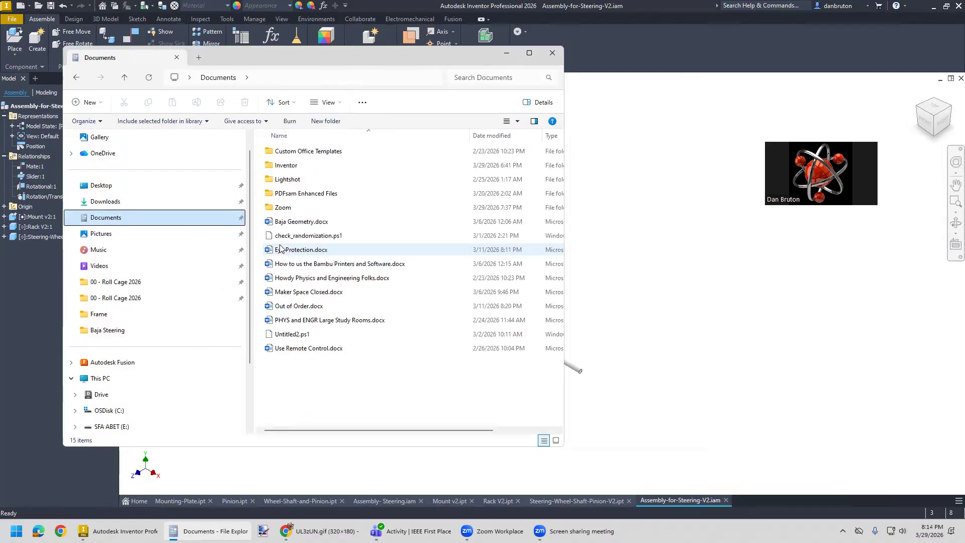
double_click(284, 165)
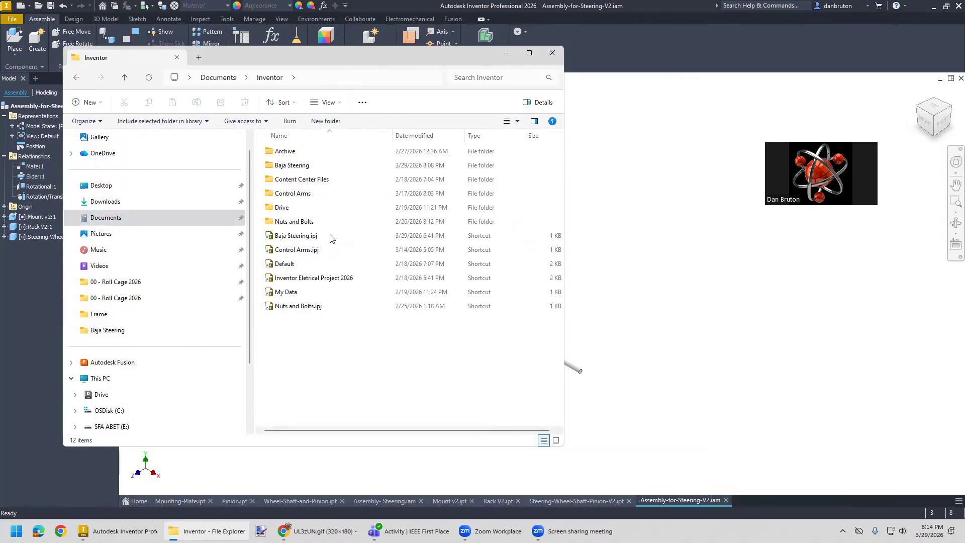
double_click(302, 166)
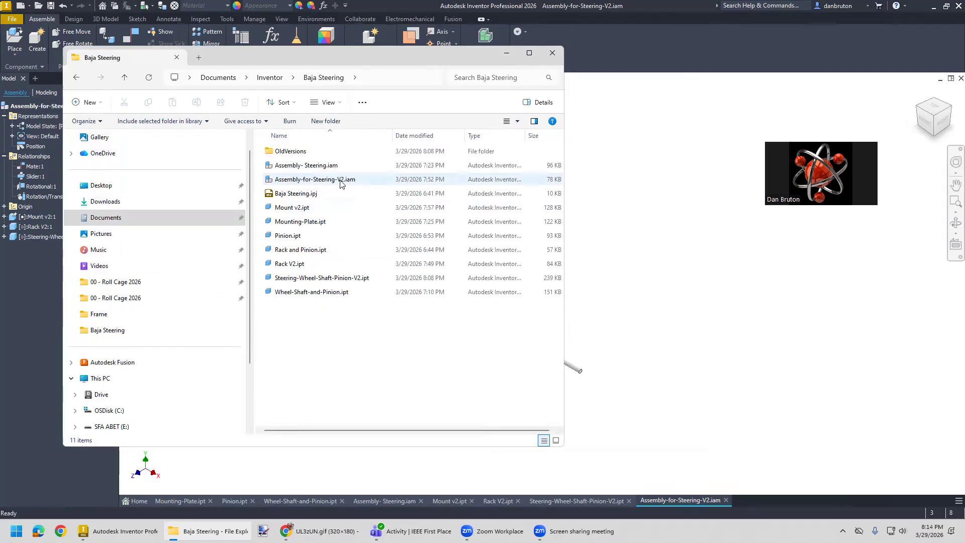
- Compress Assembly-for-Steering-V2.iam, Mount v2.ipt, Rack V2.ipt and Steering-Wheel-Shaft-Pinion-V2.ipt into one ZIP file, keeping the suggested name
left_click(327, 181)
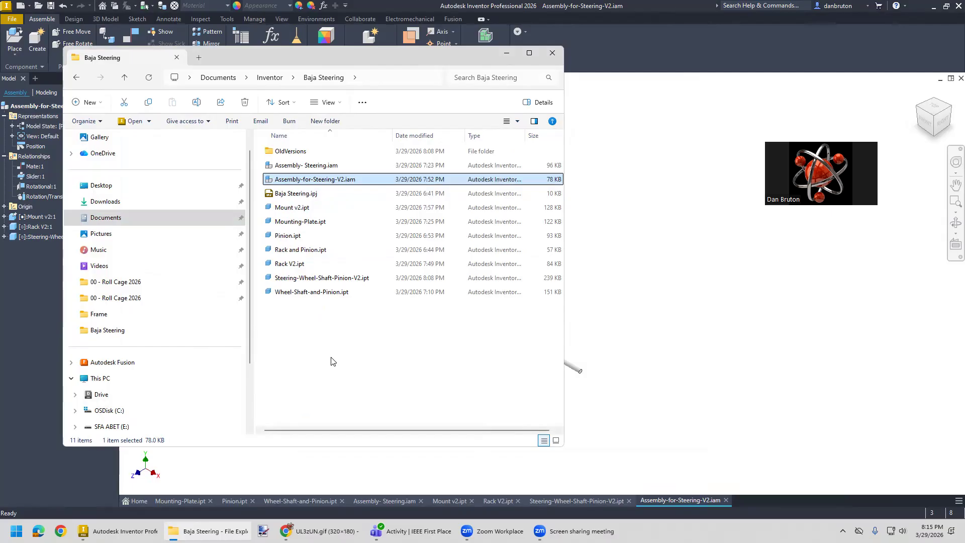
left_click(340, 281, "ctrl")
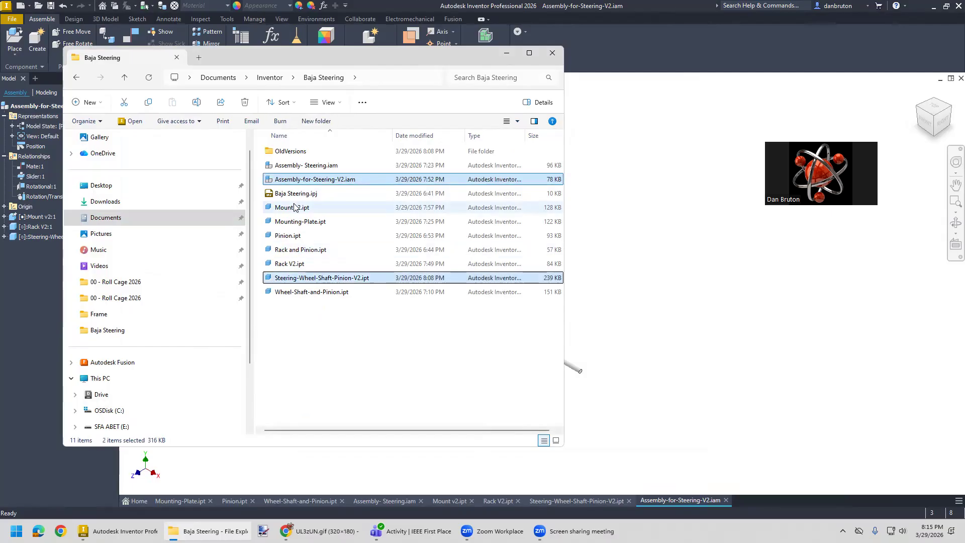
left_click(298, 209, "ctrl")
left_click(297, 263, "ctrl")
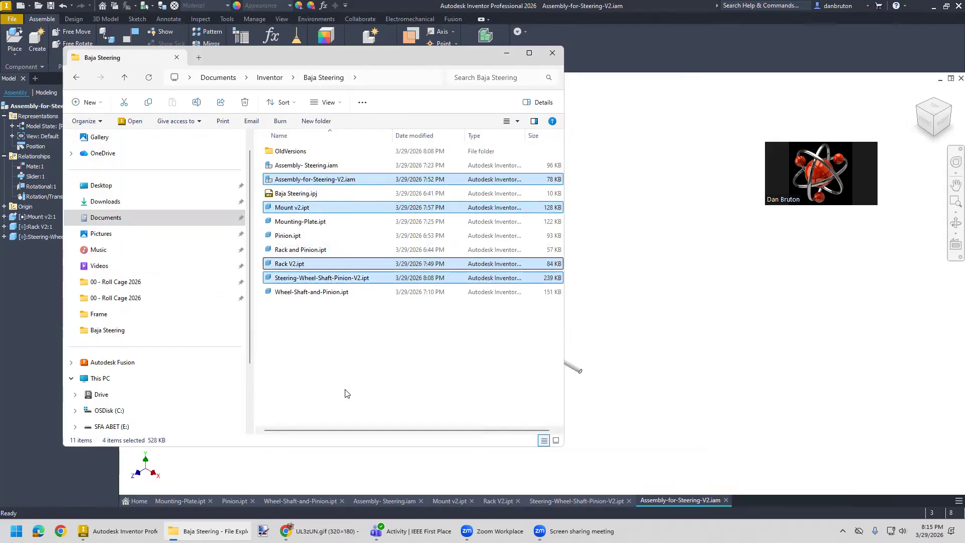
right_click(334, 182)
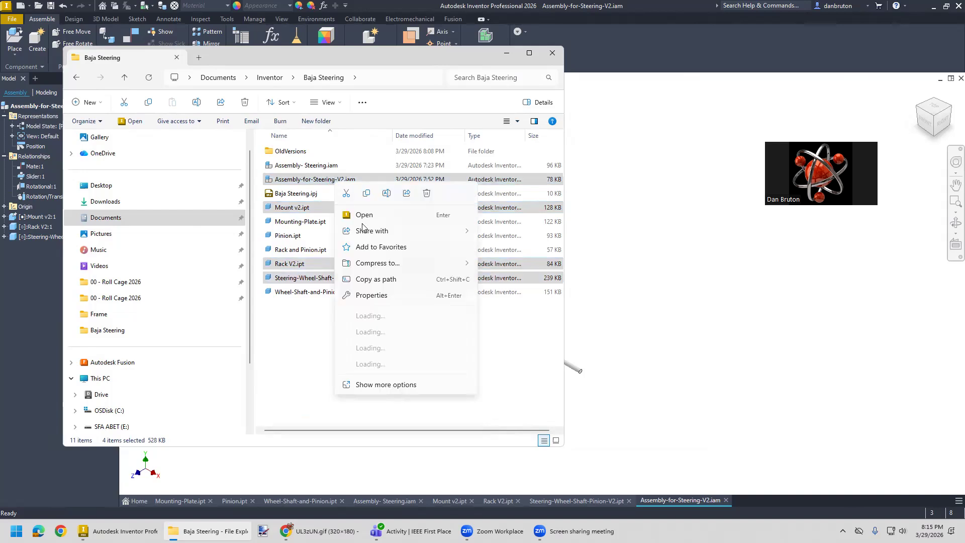
mouse_move(394, 268)
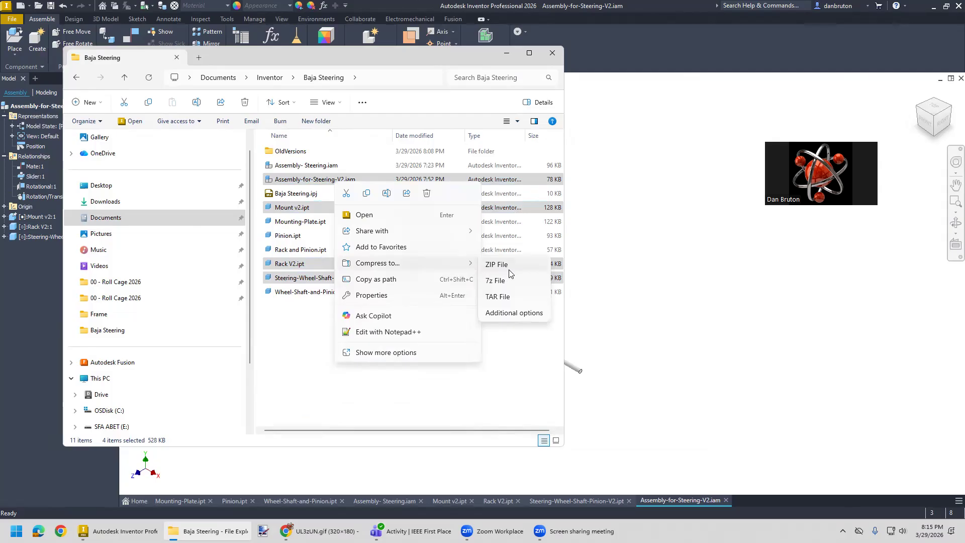
left_click(508, 262)
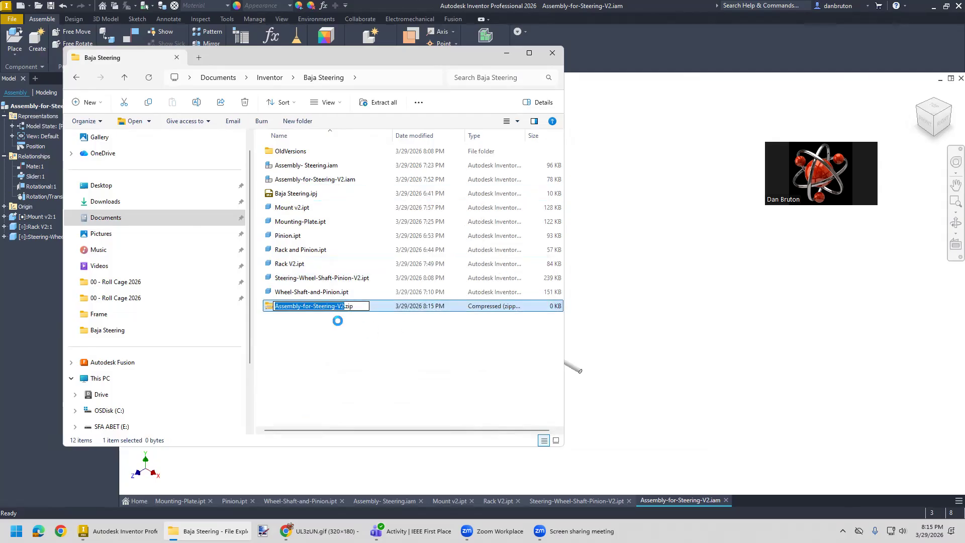
left_click(336, 338)
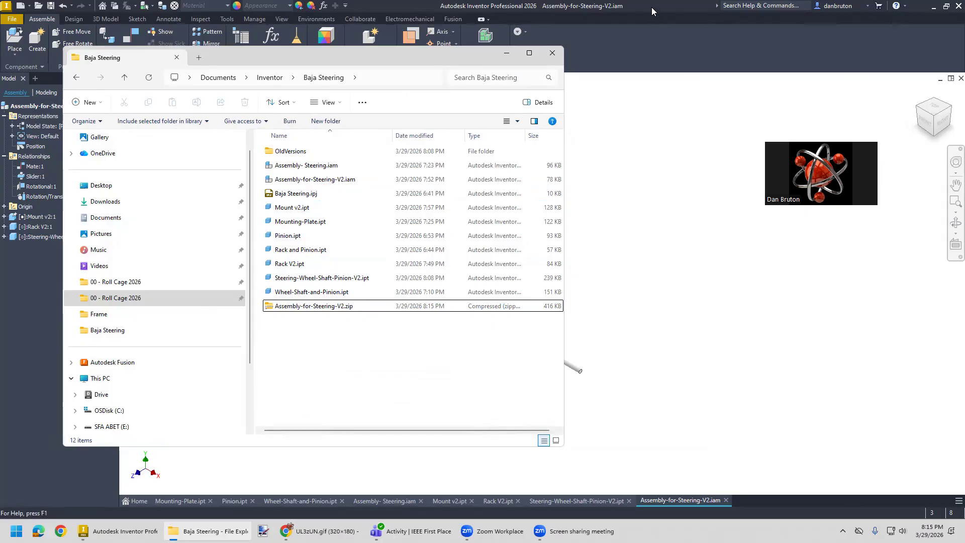
left_click(16, 531)
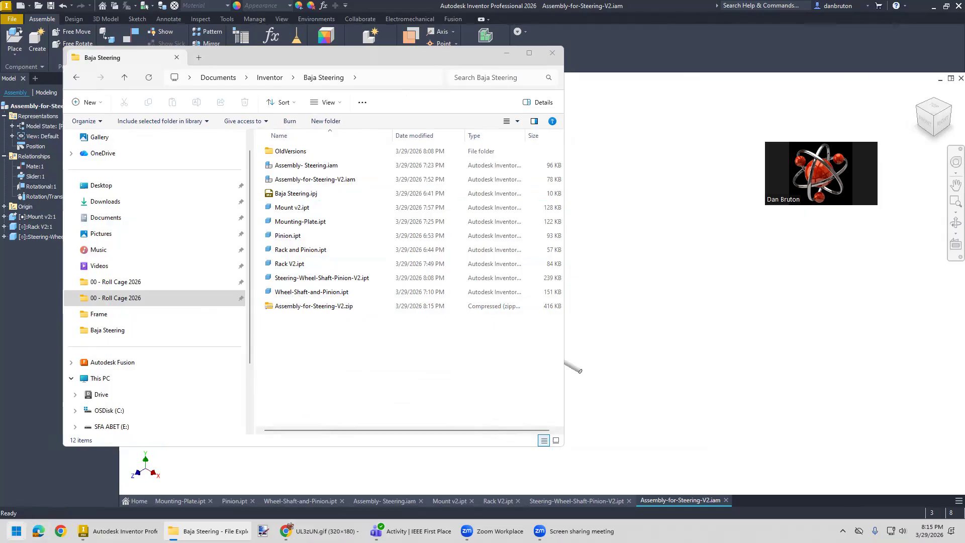
type("SNIPO")
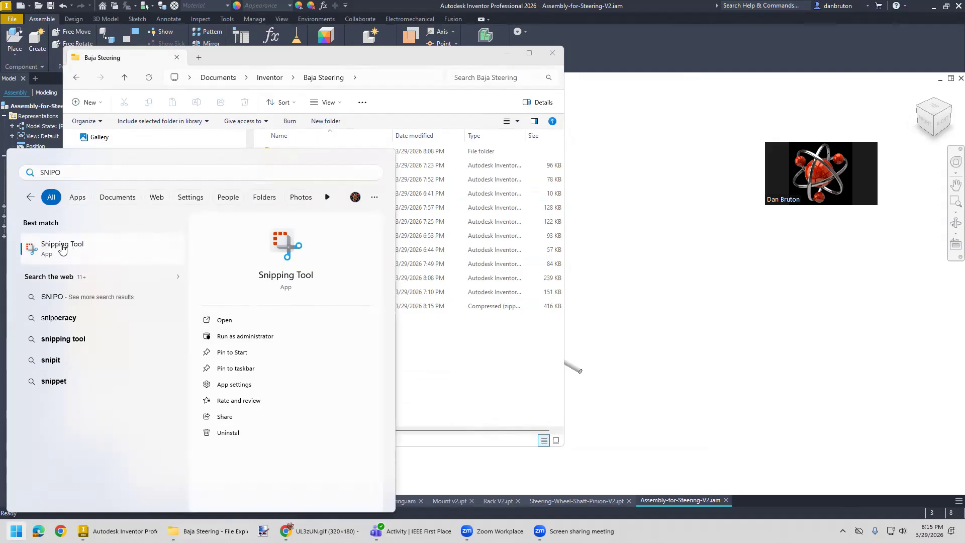
left_click_drag(63, 172, 23, 171)
key("BackSpace")
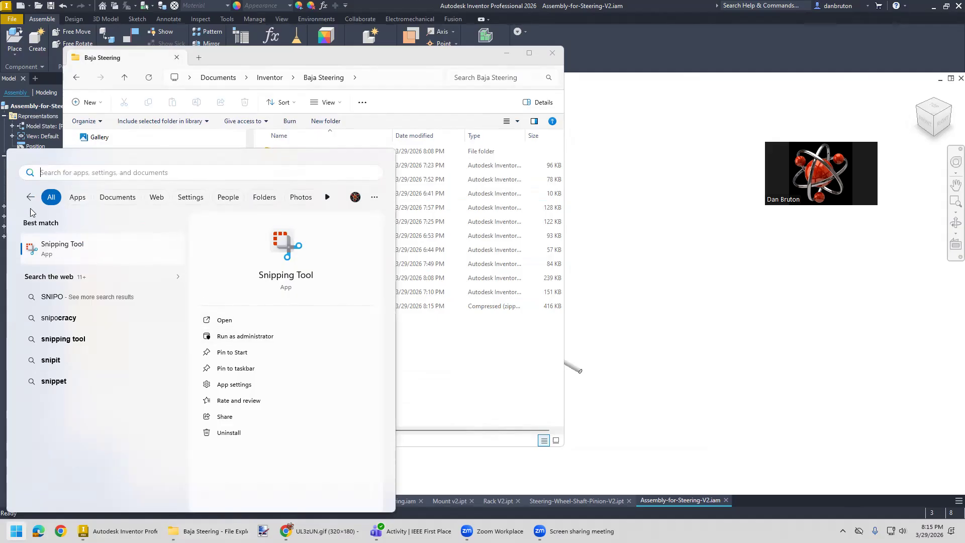
left_click(767, 315)
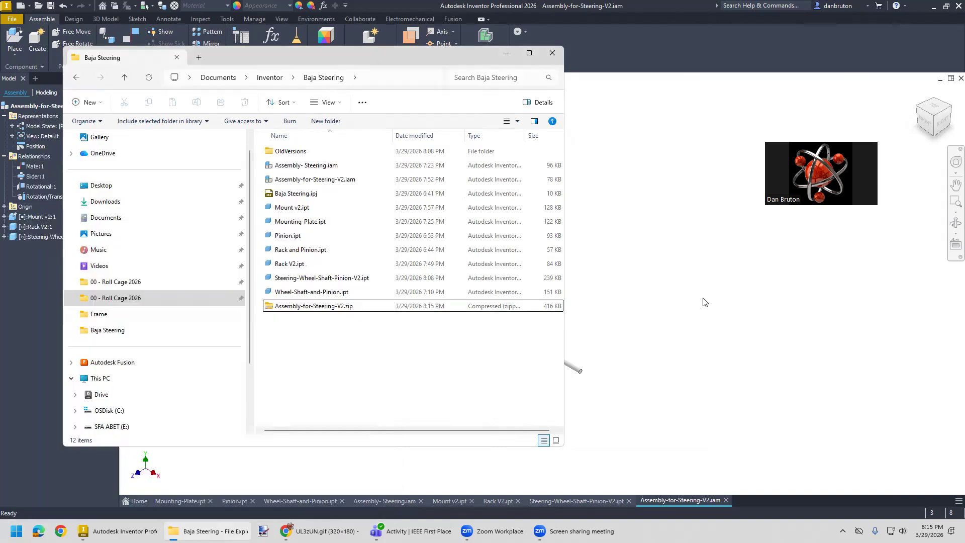
key("shift+super+s")
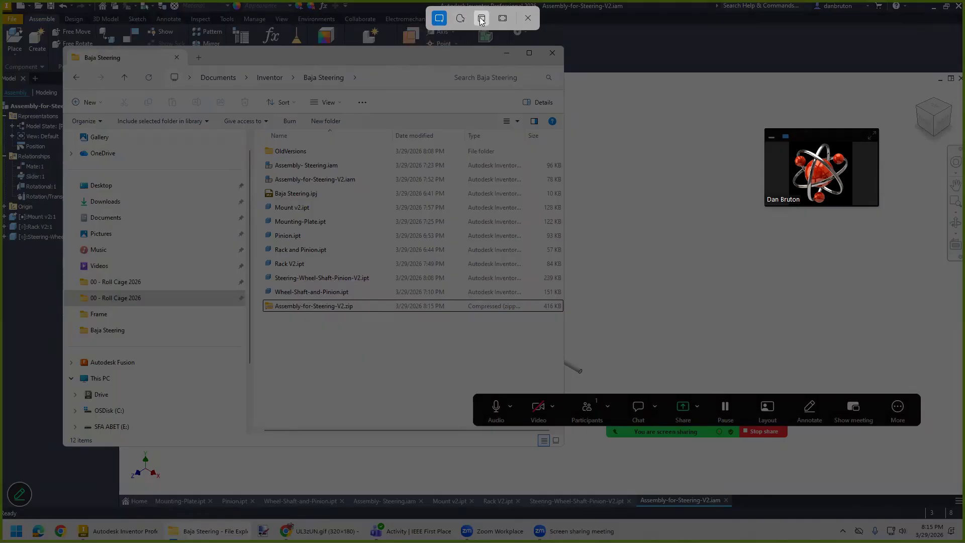
left_click(528, 18)
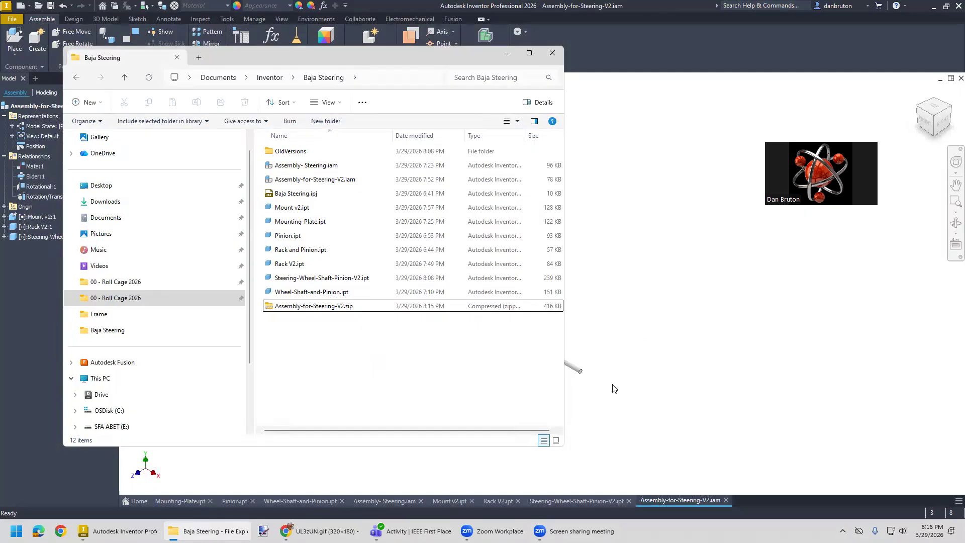
left_click(16, 530)
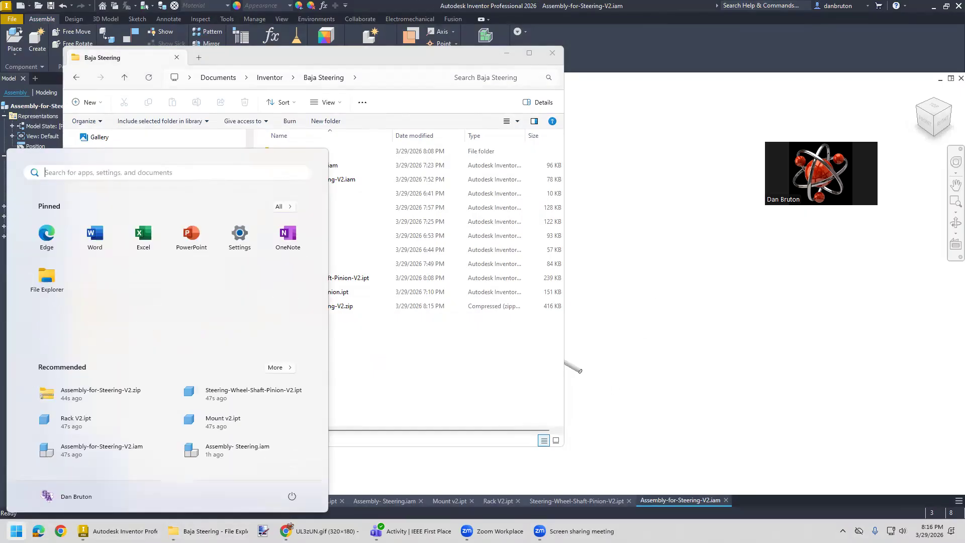
type("SNIP")
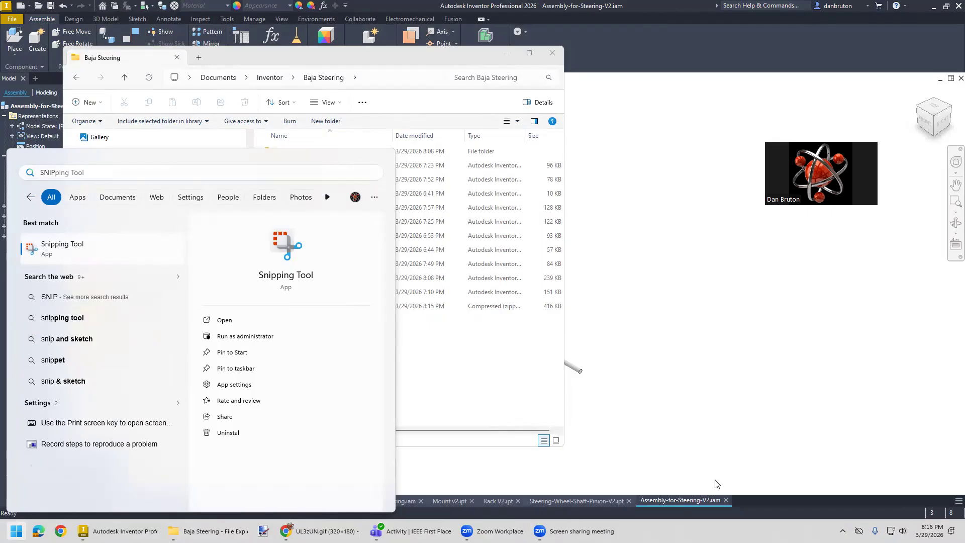
left_click(843, 531)
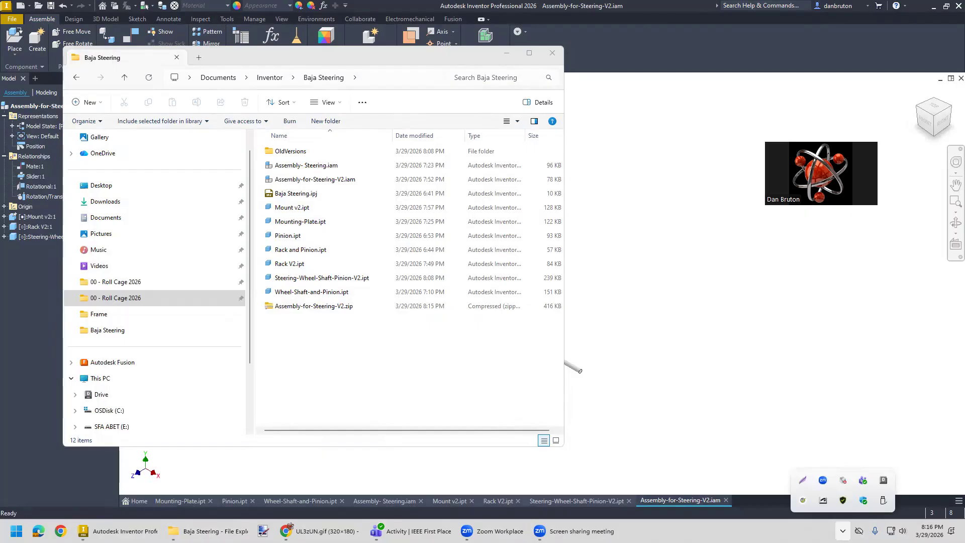
left_click(625, 472)
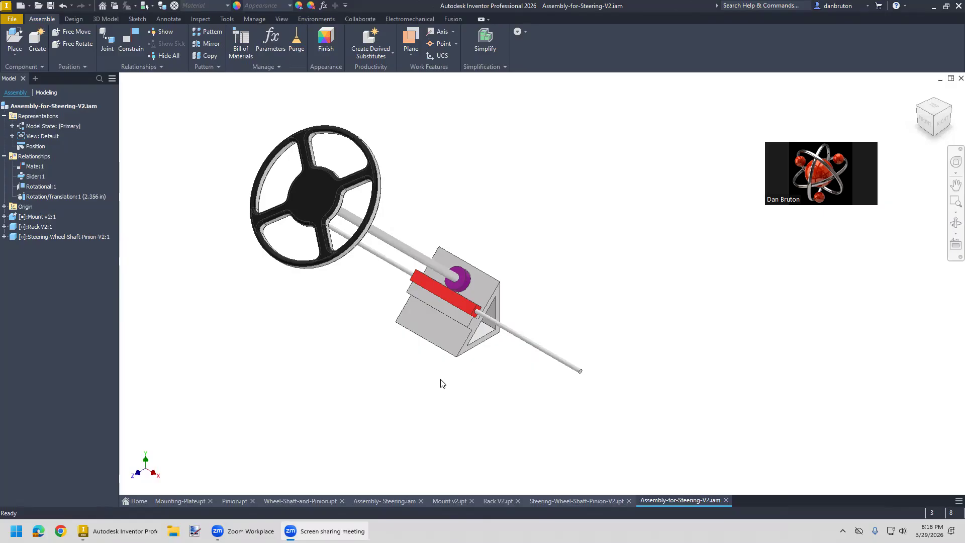
- Examine the steering wheel, pinion, rack and mount of the V2 assembly at several zoom levels
scroll(440, 369, "down", 2)
scroll(447, 347, "up", 5)
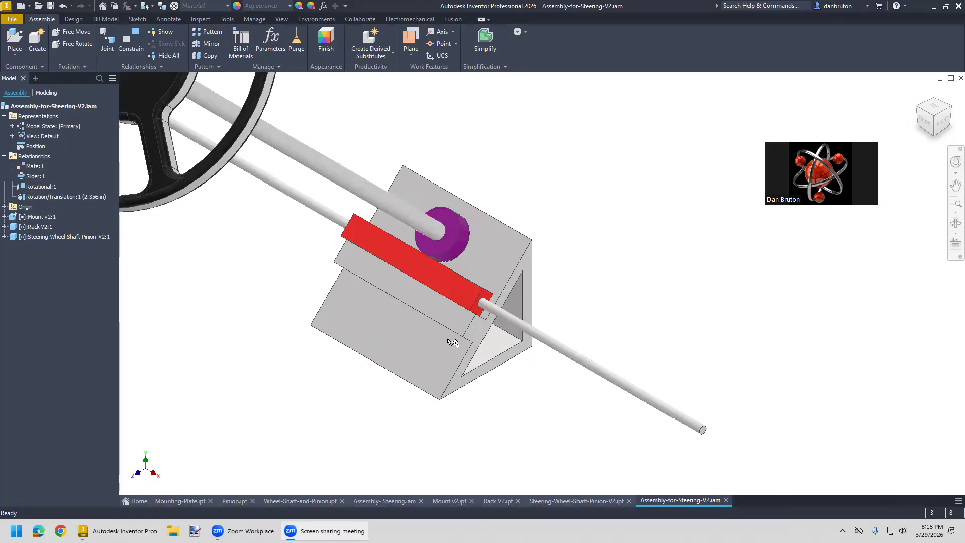
scroll(379, 380, "down", 5)
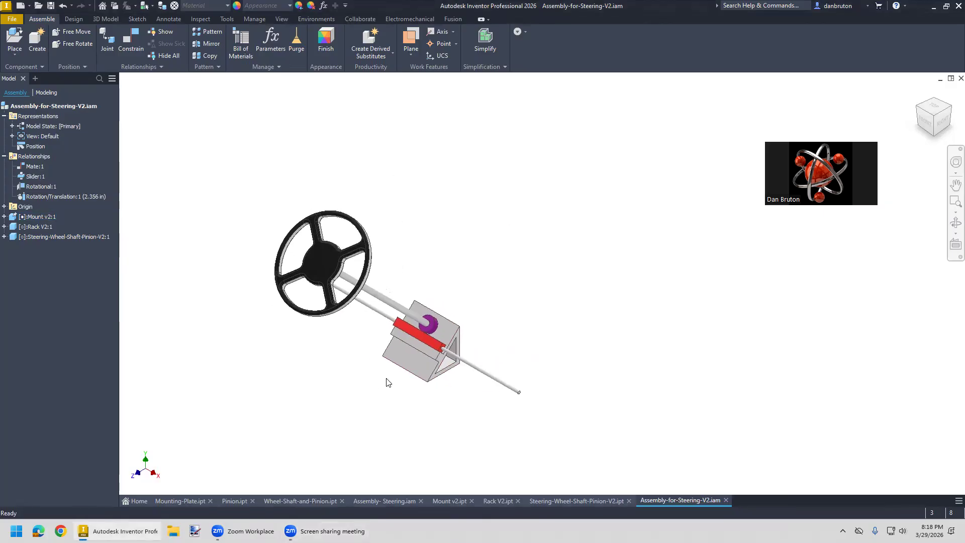
scroll(387, 381, "up", 3)
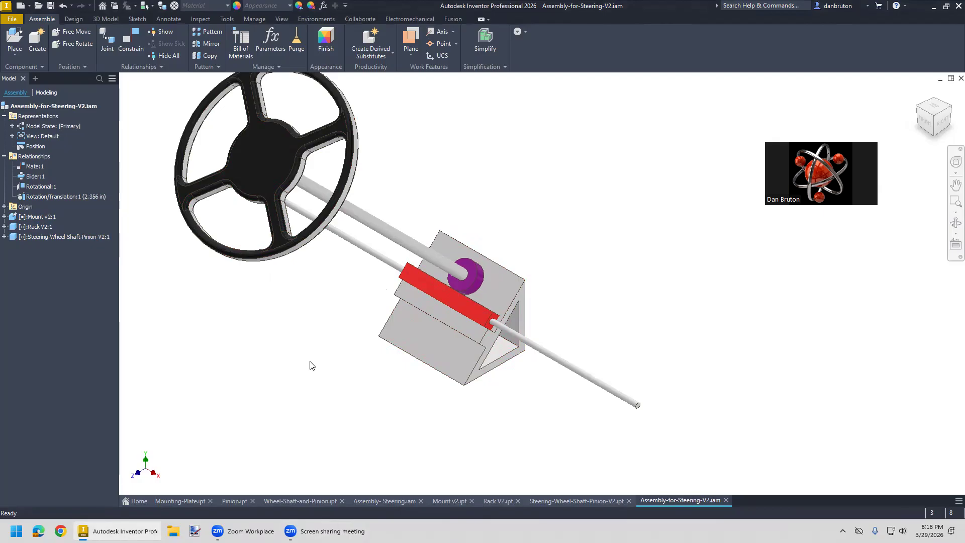
scroll(309, 367, "up", 2)
scroll(292, 337, "down", 4)
scroll(292, 337, "up", 3)
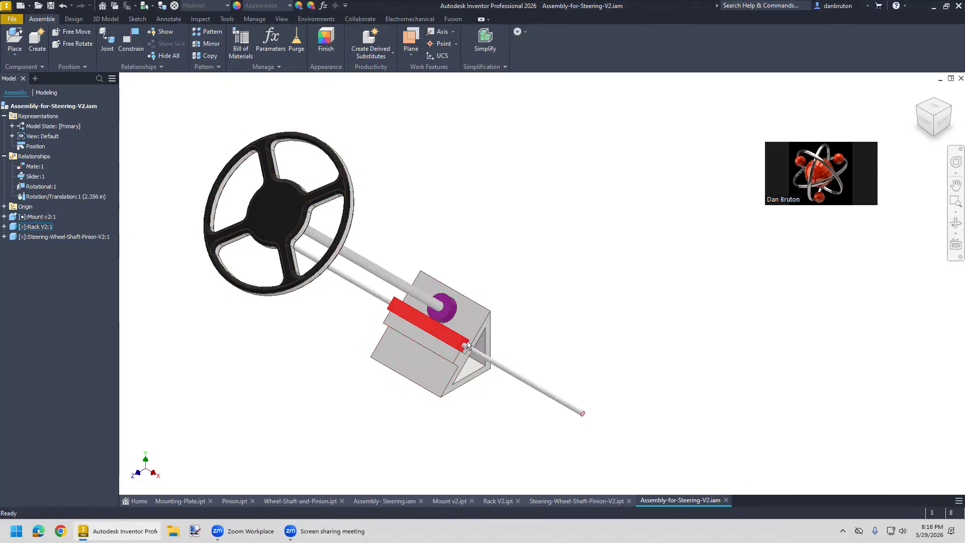
scroll(319, 391, "down", 2)
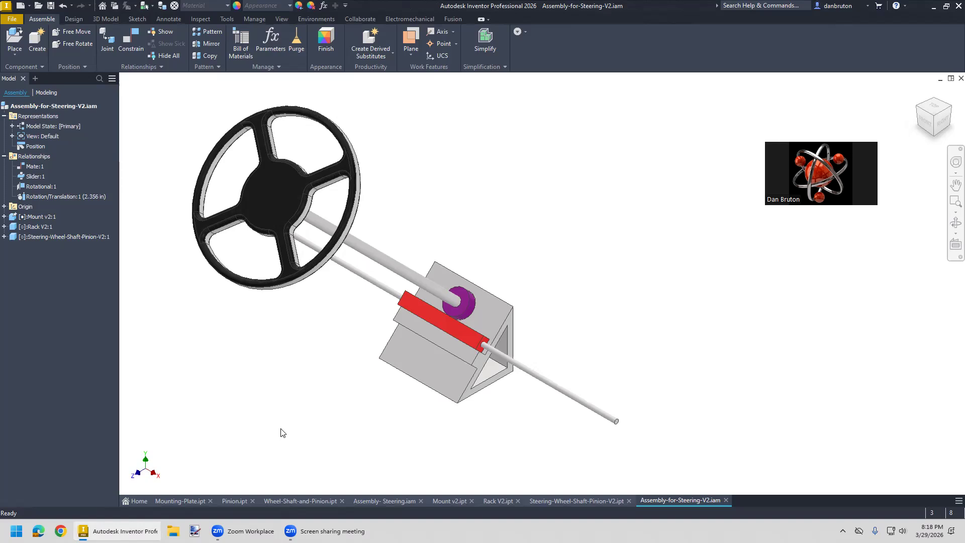
key("super")
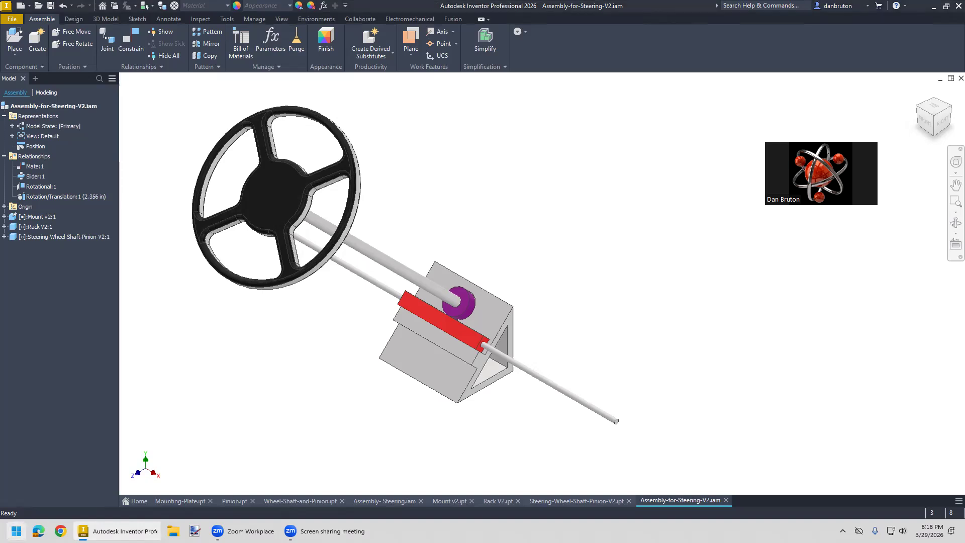
type("SNIP")
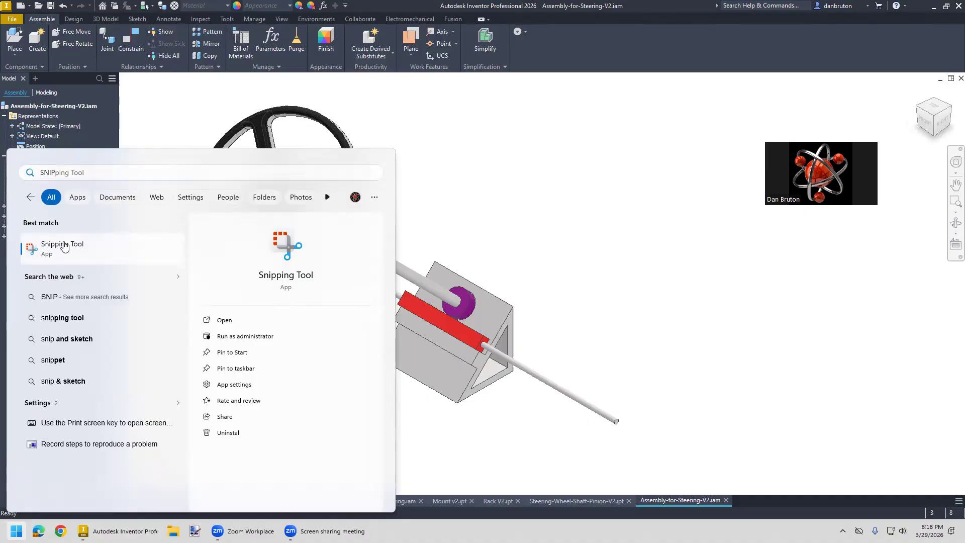
left_click(600, 205)
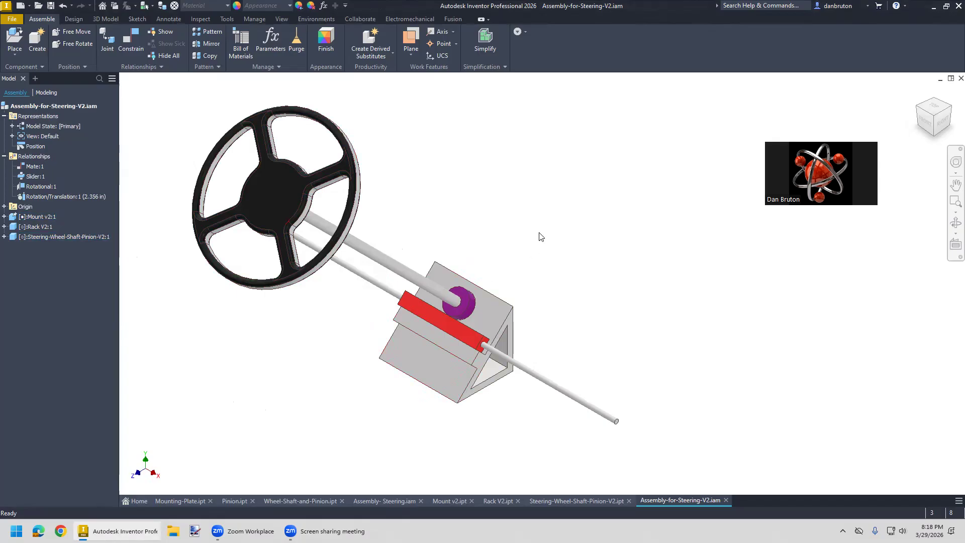
- Open Drive for the Rotational:1 joint and play its motion forward over the default angle range
left_click(919, 93)
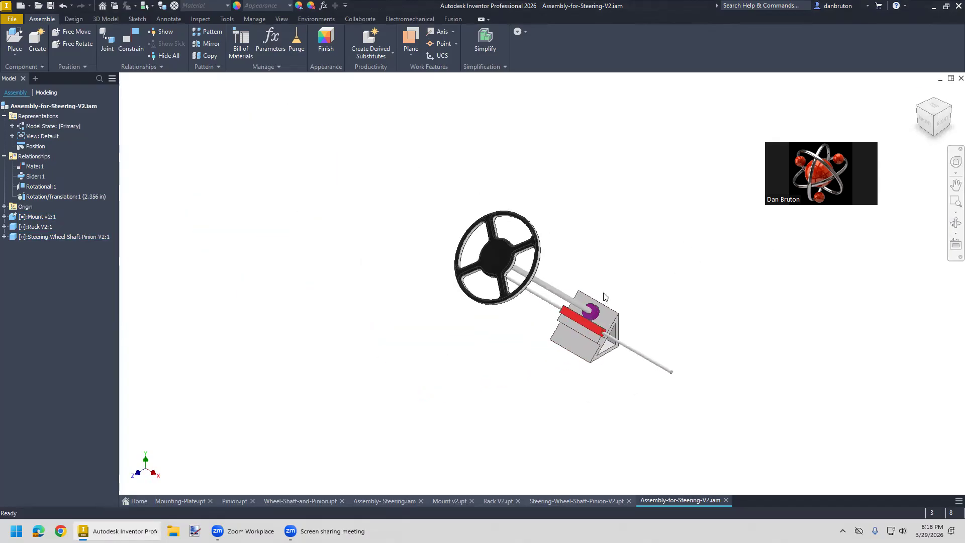
scroll(602, 293, "down", 1)
scroll(602, 294, "up", 3)
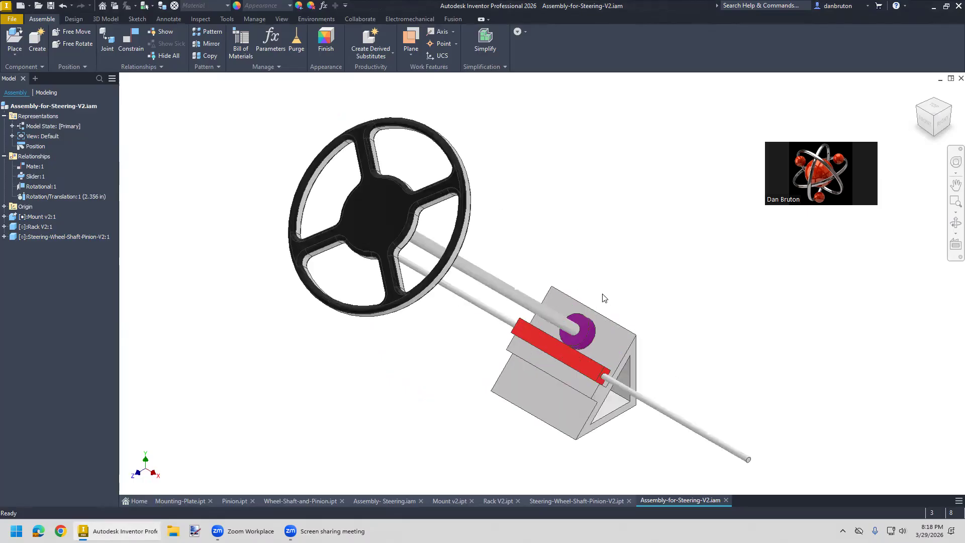
right_click(53, 196)
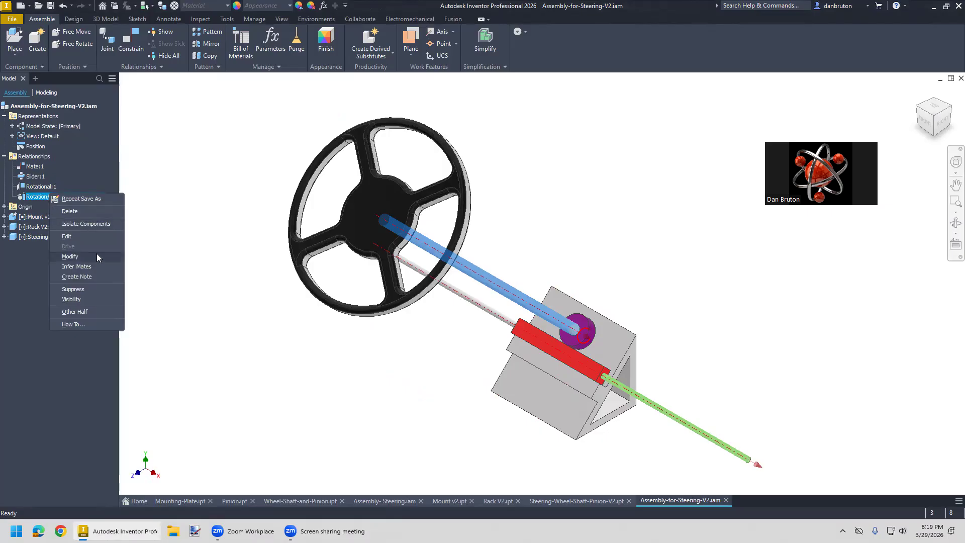
left_click(156, 268)
right_click(41, 186)
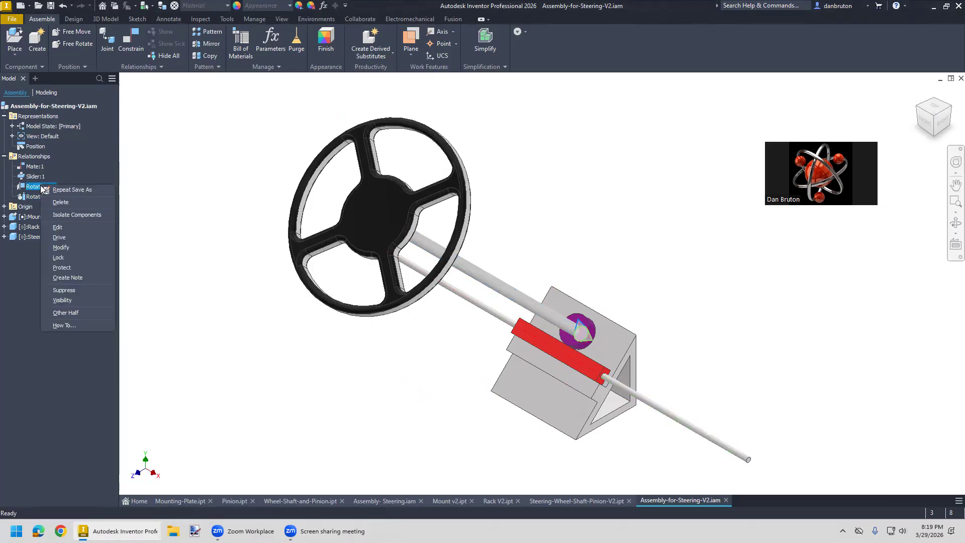
left_click(69, 236)
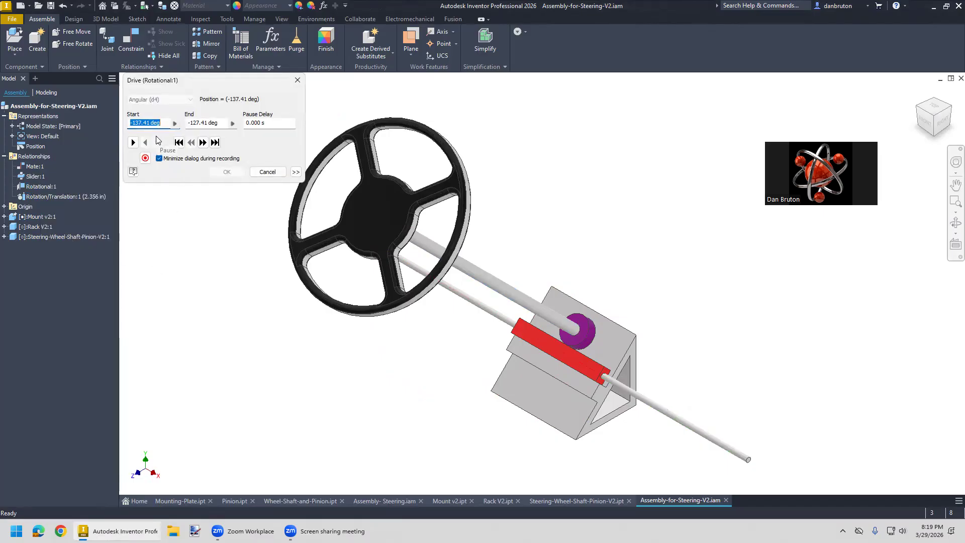
left_click(134, 143)
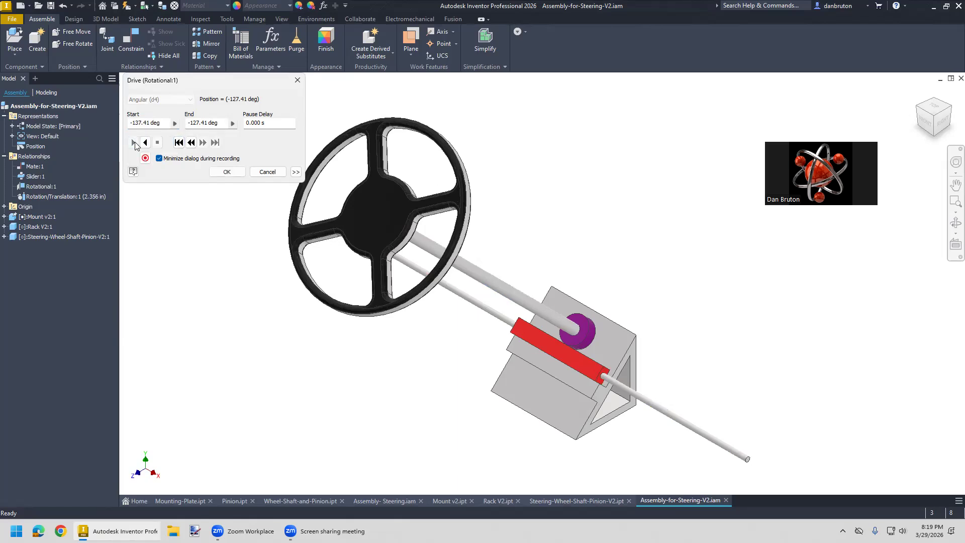
- Set the Rotational:1 drive to run from 0 to 10 degrees and play it forward twice, returning to the start between runs
left_click_drag(161, 123, 129, 123)
type("0")
left_click_drag(219, 122, 187, 124)
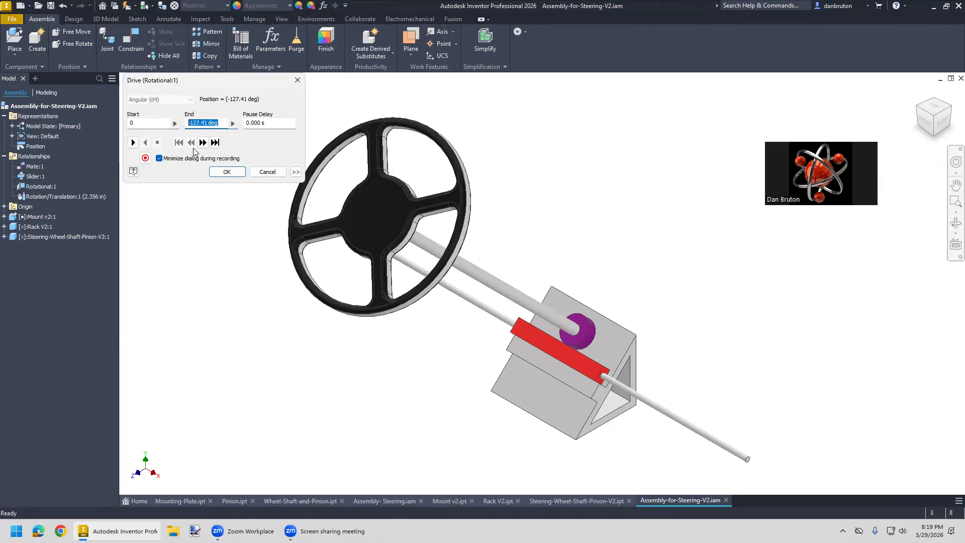
type("10")
left_click(132, 142)
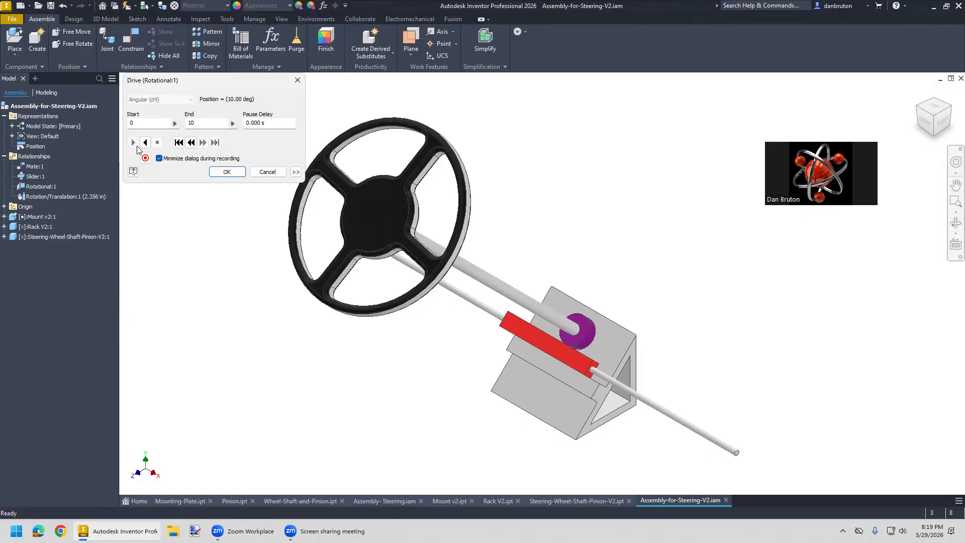
left_click(179, 142)
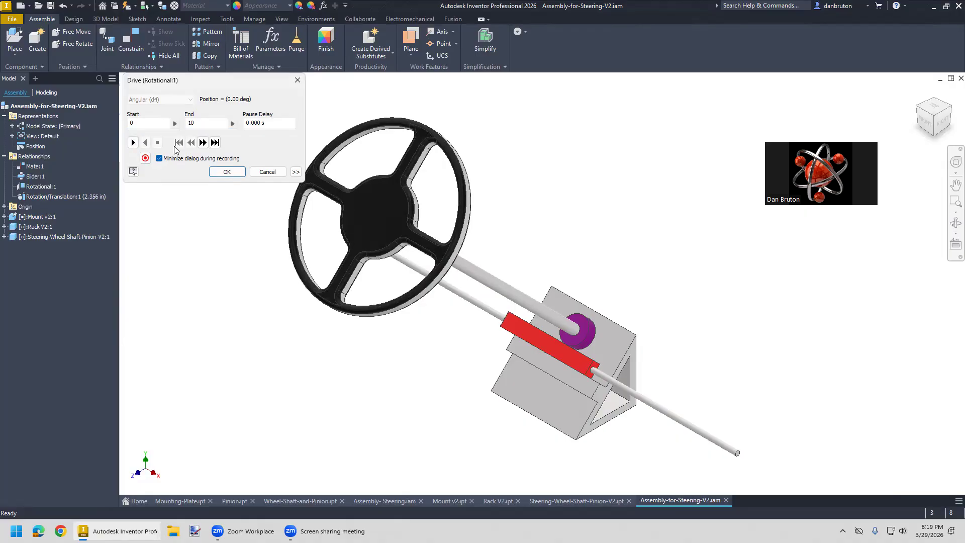
left_click(133, 143)
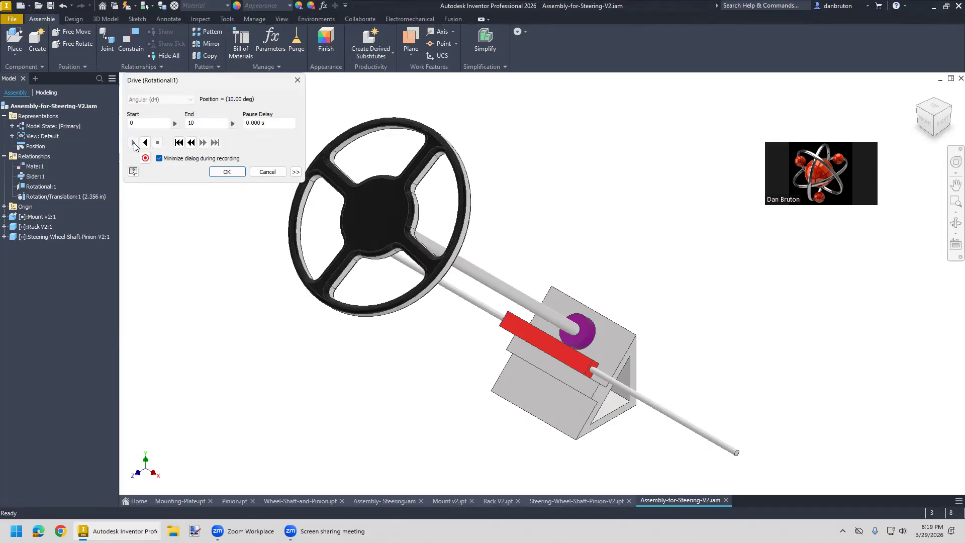
- Set the drive's end angle to 180 degrees, play it forward and in reverse, and cancel the Drive dialog
left_click_drag(201, 122, 186, 126)
type("18")
left_click(133, 143)
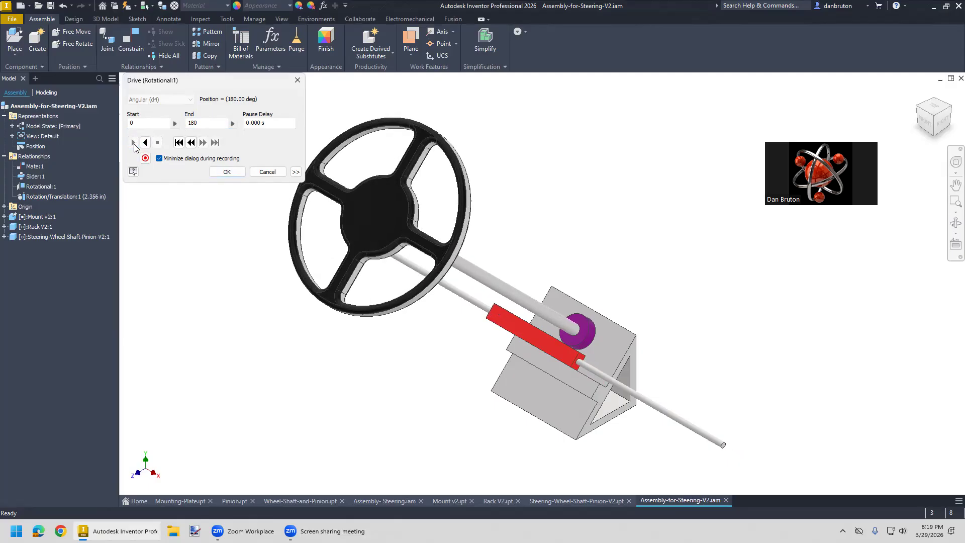
left_click(145, 143)
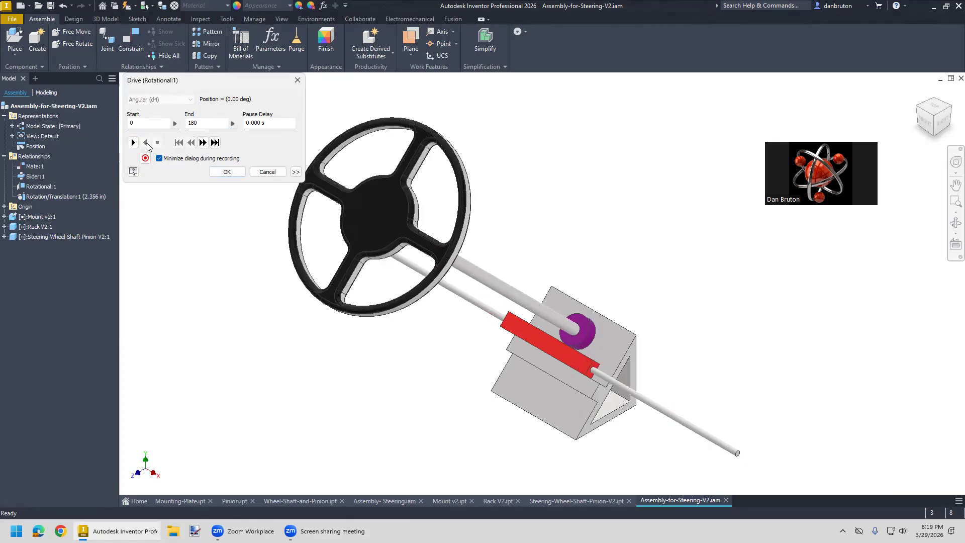
left_click(261, 173)
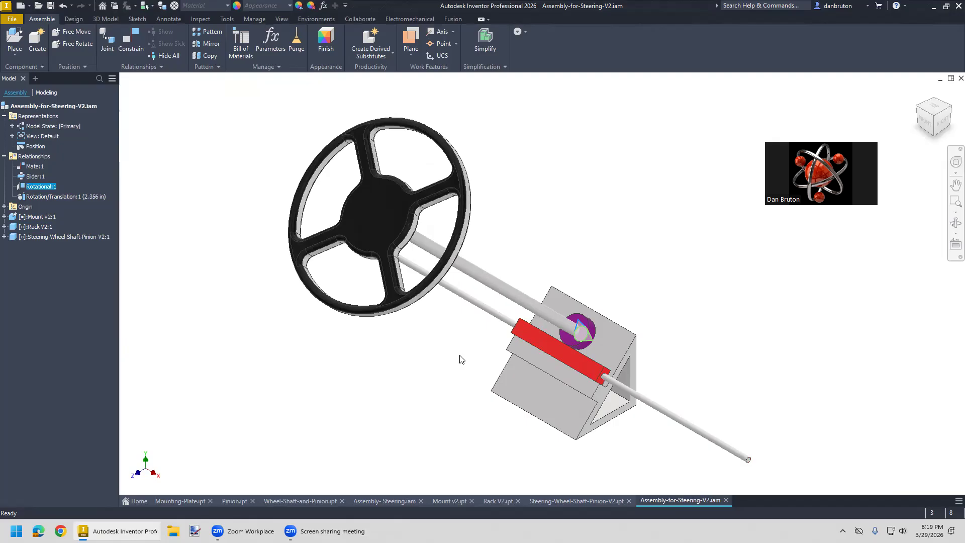
- Move the rack by hand and turn the steering wheel to level its spokes, facing the assembly from the front
left_click_drag(553, 347, 558, 349)
middle_click_drag(392, 375, 445, 378, "shift")
mouse_move(542, 378)
left_mouse_down()
mouse_move(539, 366)
mouse_move(510, 364)
mouse_move(530, 373)
left_mouse_up()
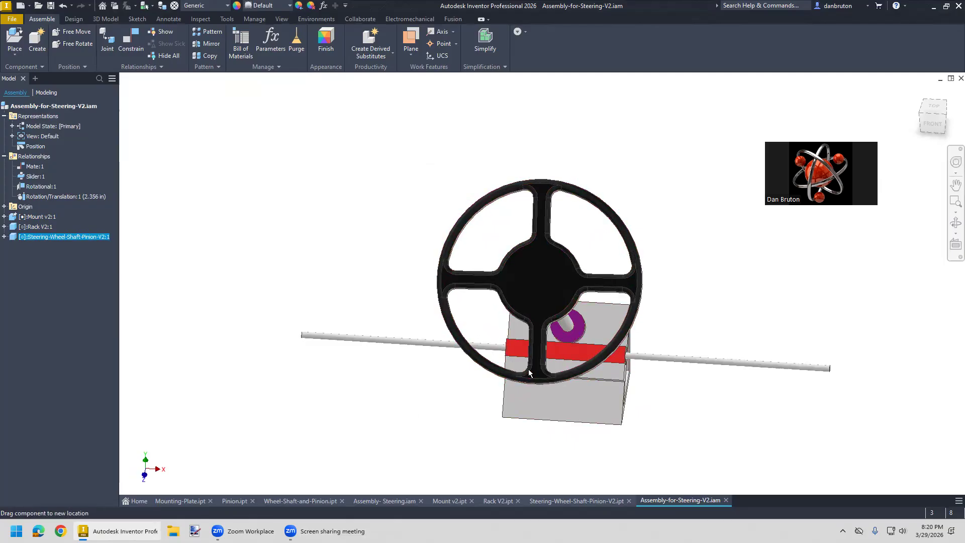
- Reopen Drive for the Rotational:1 joint and play the 0 to 180 degree motion forward, in reverse and forward again
right_click(44, 187)
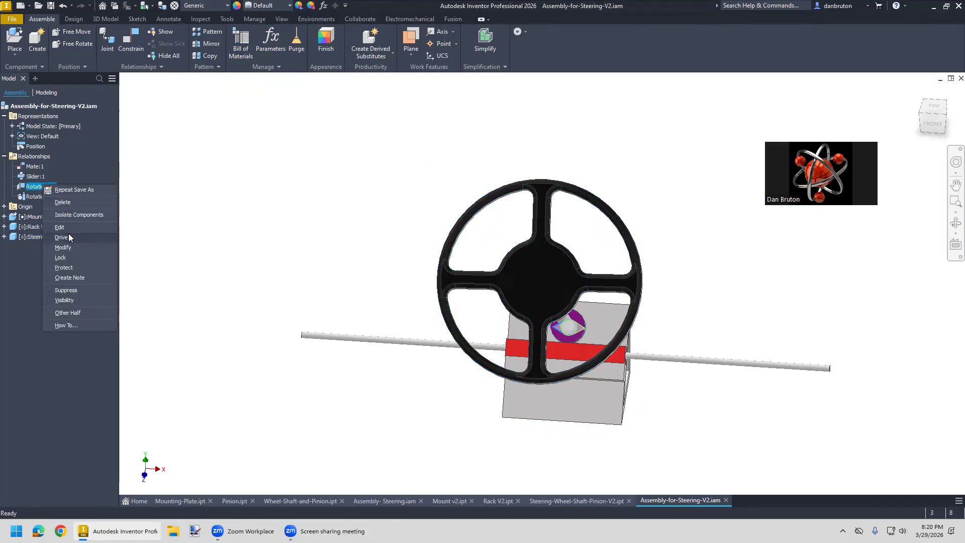
left_click(61, 237)
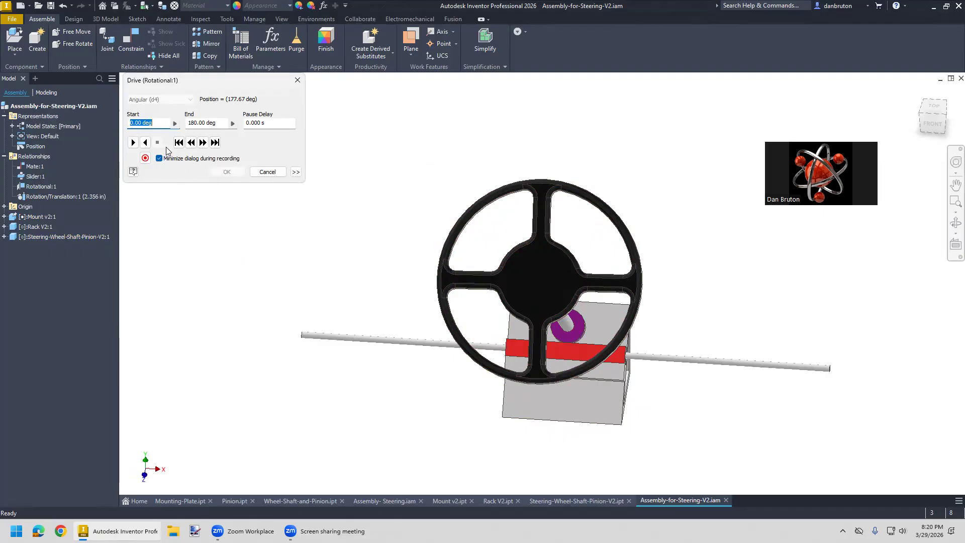
left_click(134, 144)
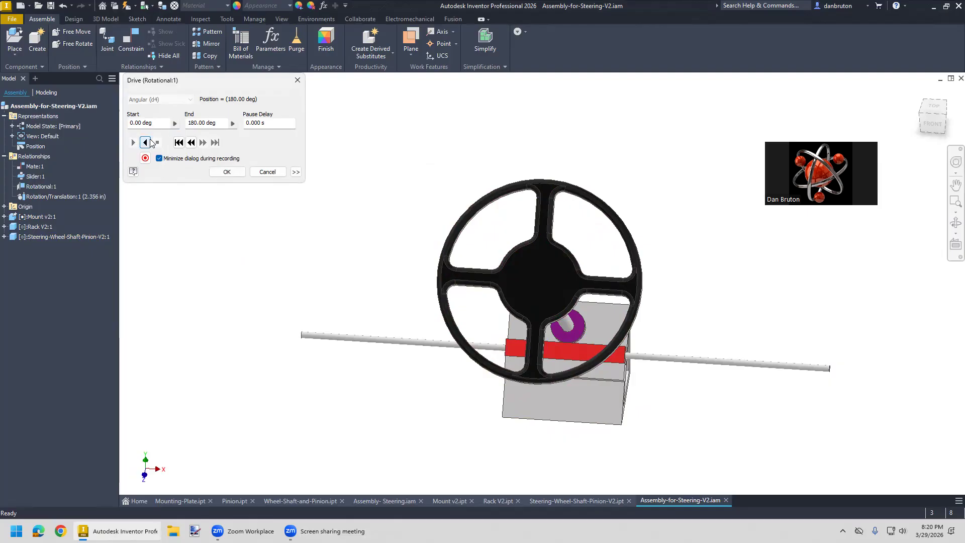
left_click(146, 143)
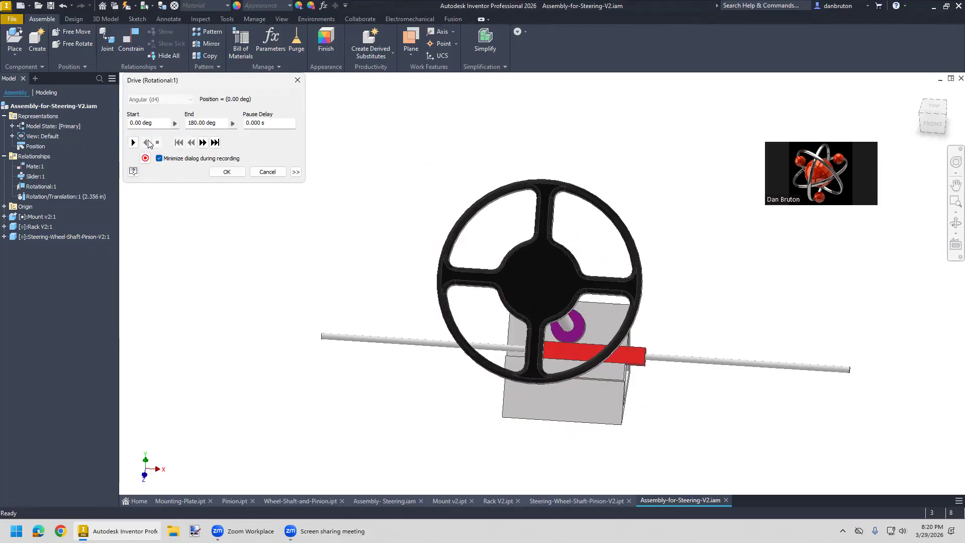
left_click(133, 143)
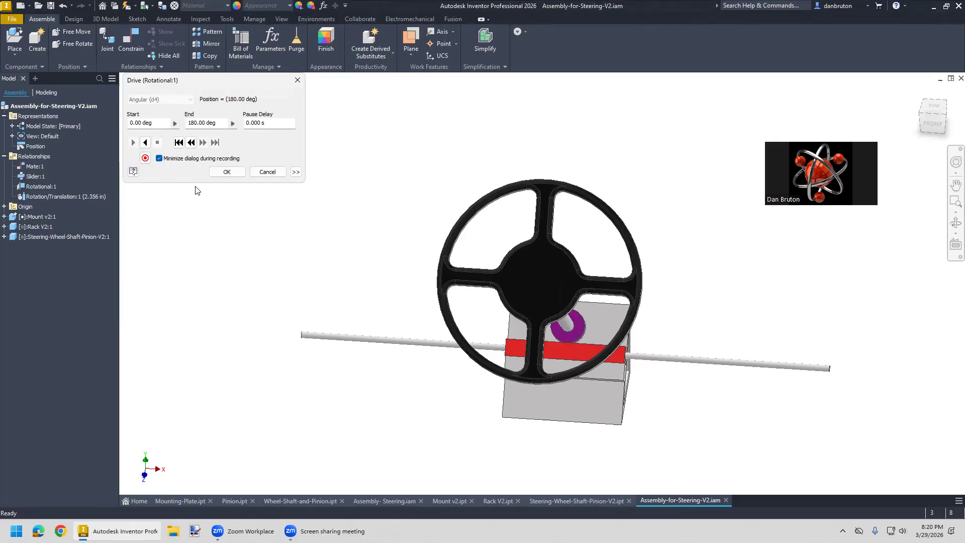
- Set the Rotational:1 drive's start angle to -180 degrees and play the motion in reverse
left_click_drag(153, 122, 120, 123)
type("-180")
left_click(146, 143)
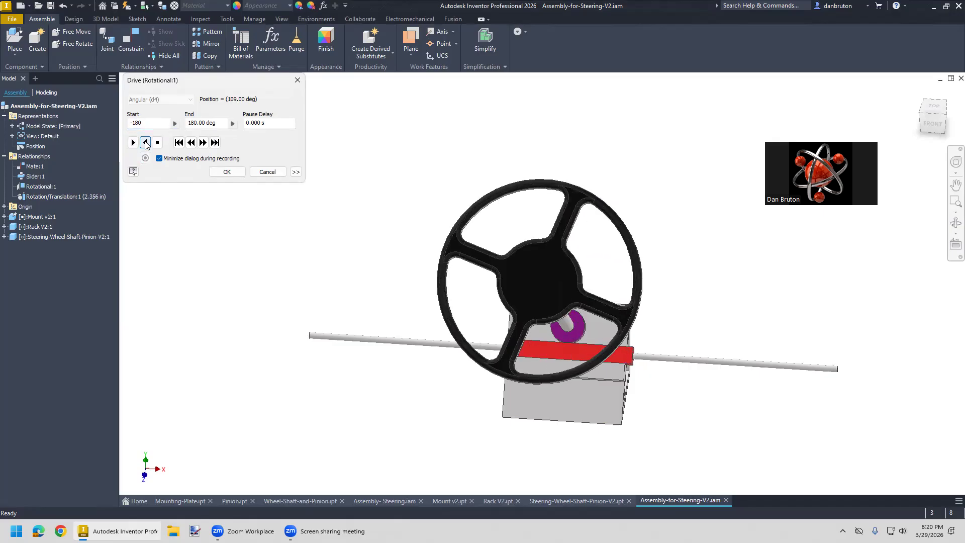
- Set the drive's repetitions to Start/End/Start and its increment to total # of steps, and accept the Drive settings
left_click(296, 172)
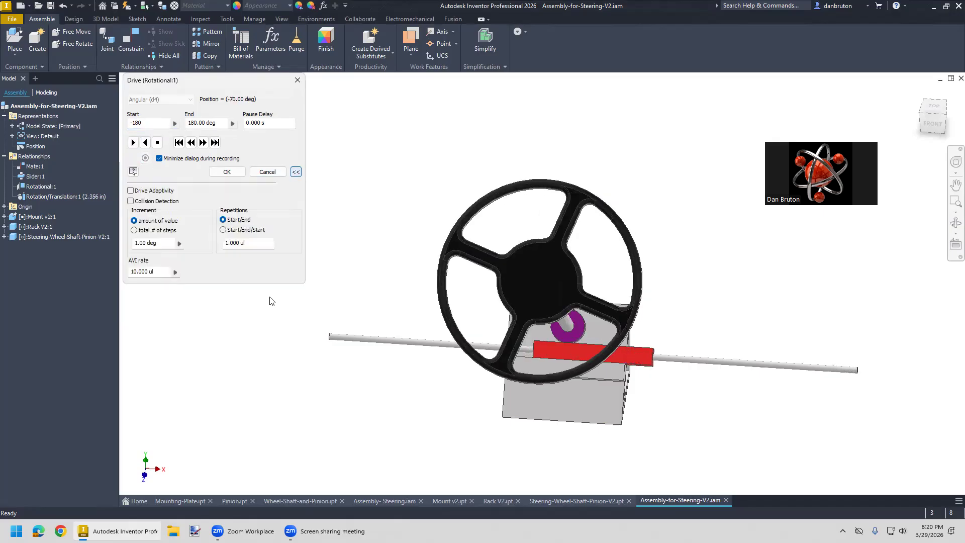
left_click(224, 230)
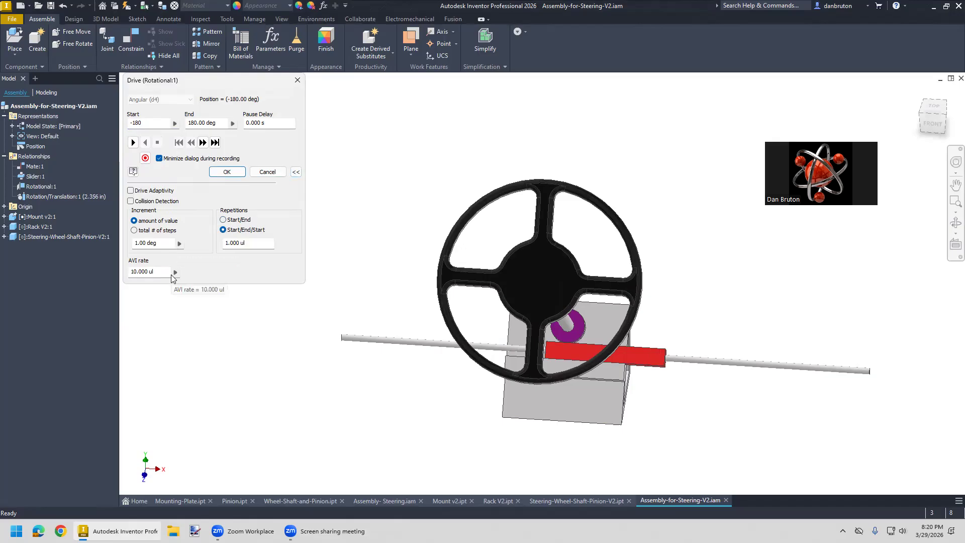
left_click(134, 231)
left_click(227, 172)
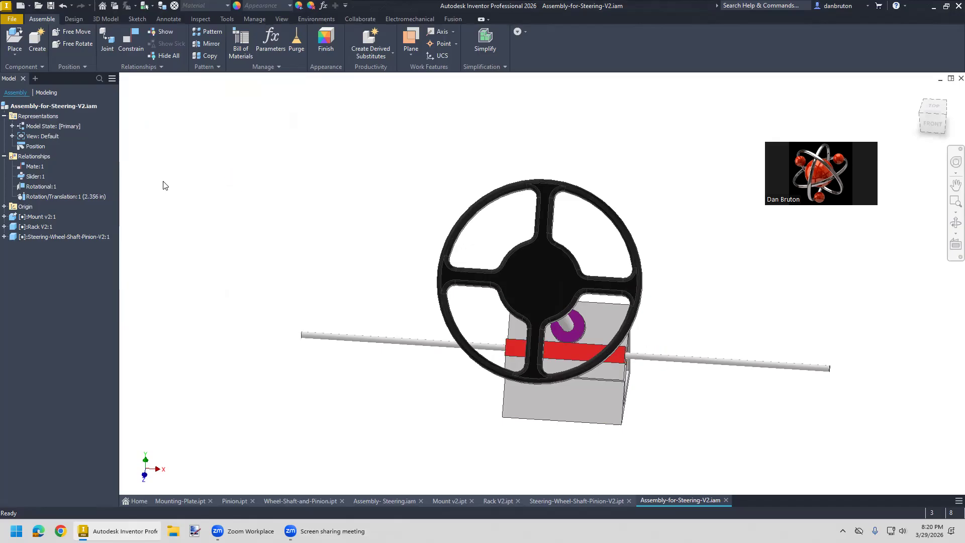
- Reopen Drive for the Rotational:1 joint with its extended options shown and play the -180 to 180 degree motion forward
right_click(44, 185)
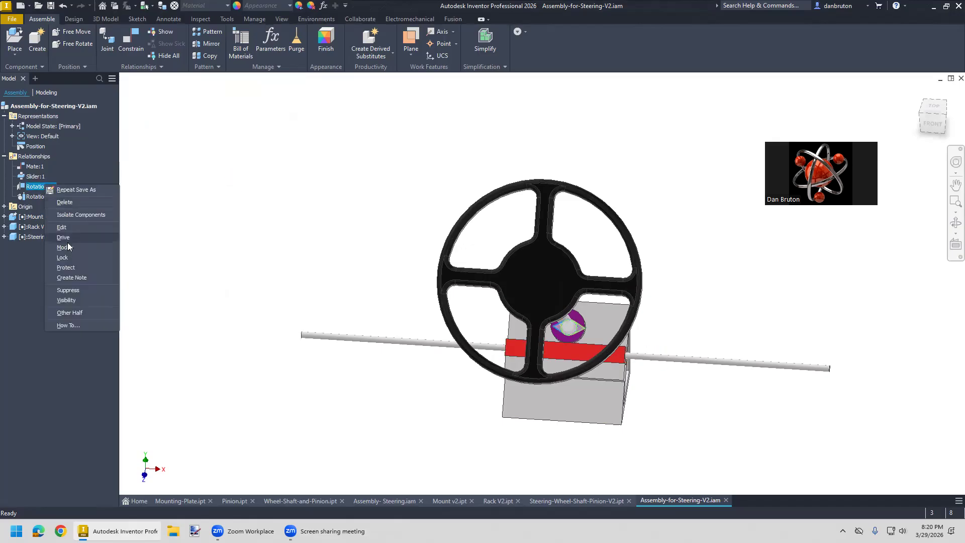
left_click(65, 242)
left_click(296, 173)
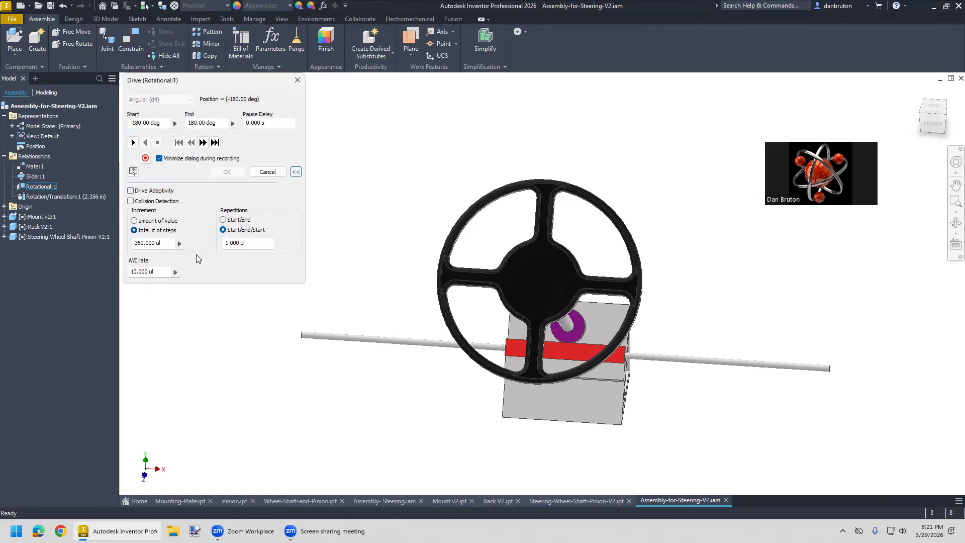
left_click(133, 142)
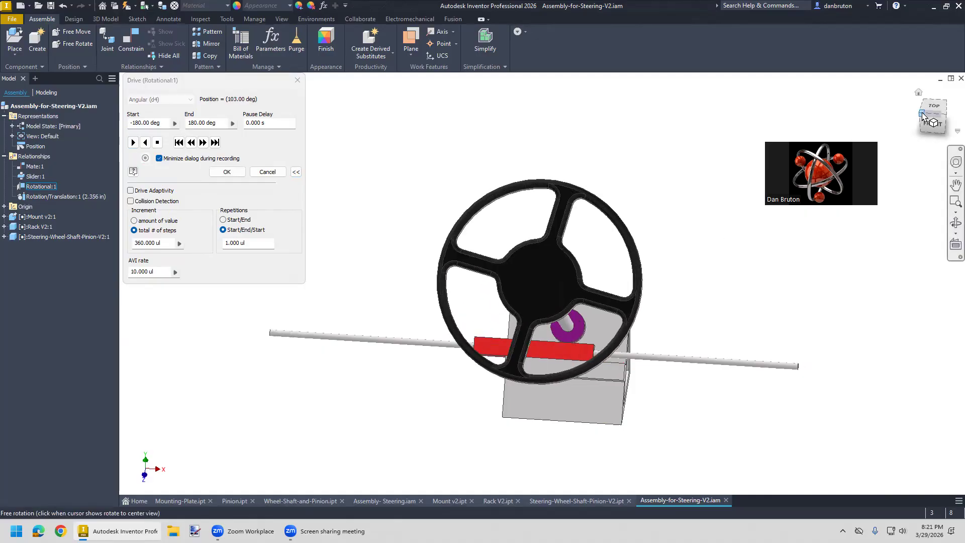
- Frame the whole assembly in its home view, play the Rotational:1 motion in reverse and leave Drive
left_click(919, 92)
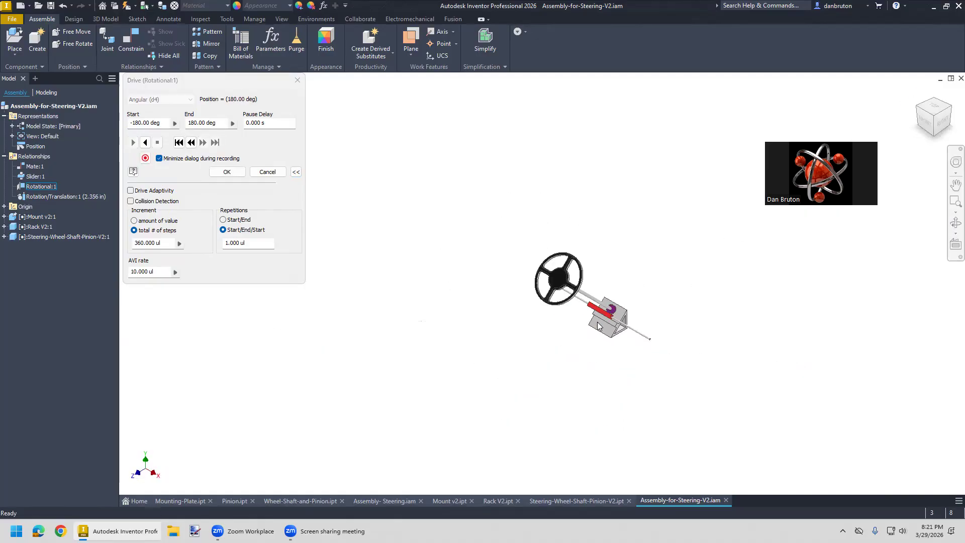
scroll(594, 327, "down", 5)
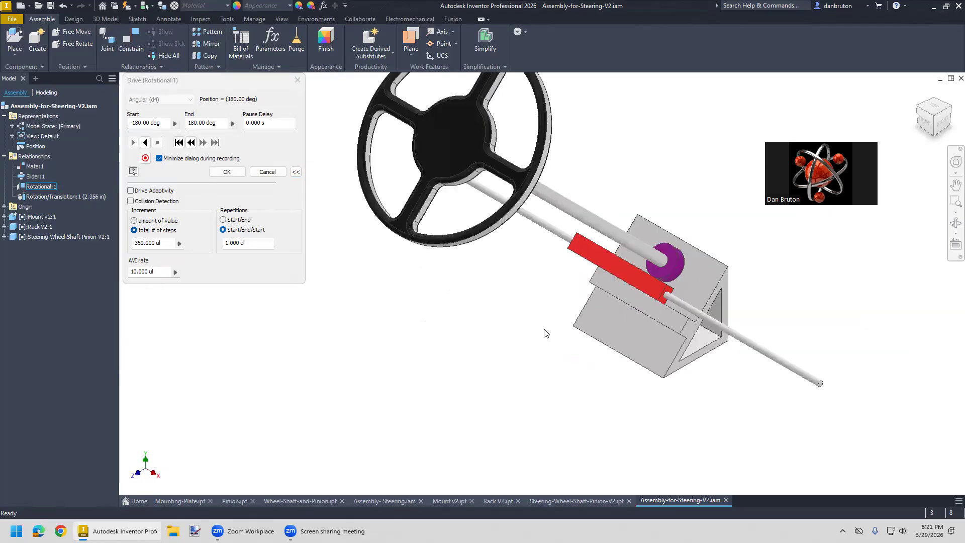
middle_click_drag(533, 319, 506, 336)
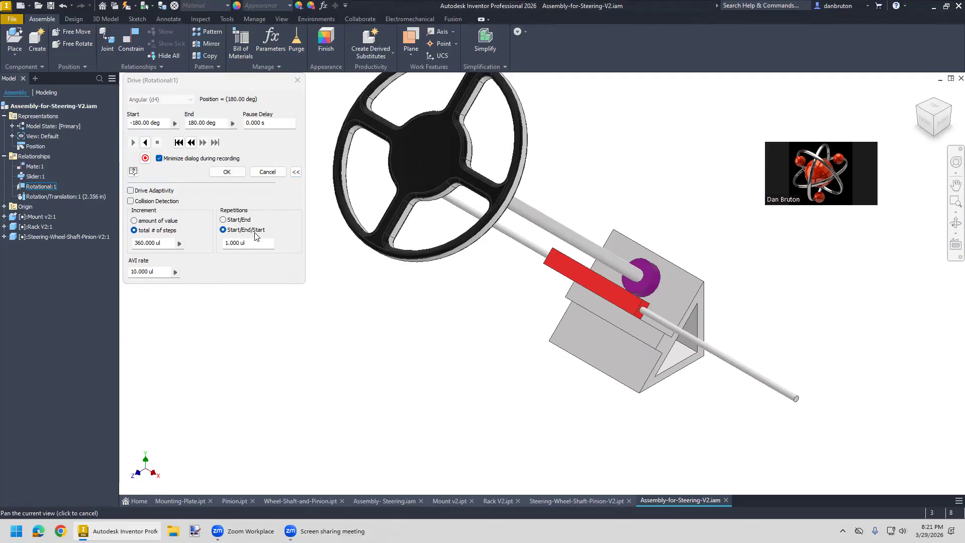
left_click(145, 146)
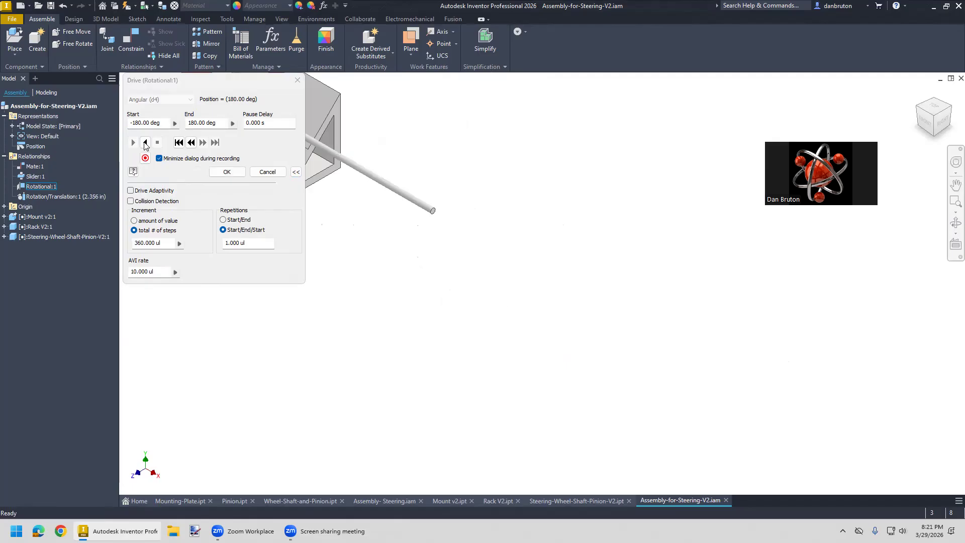
left_click(145, 145)
middle_click_drag(144, 144, 498, 347)
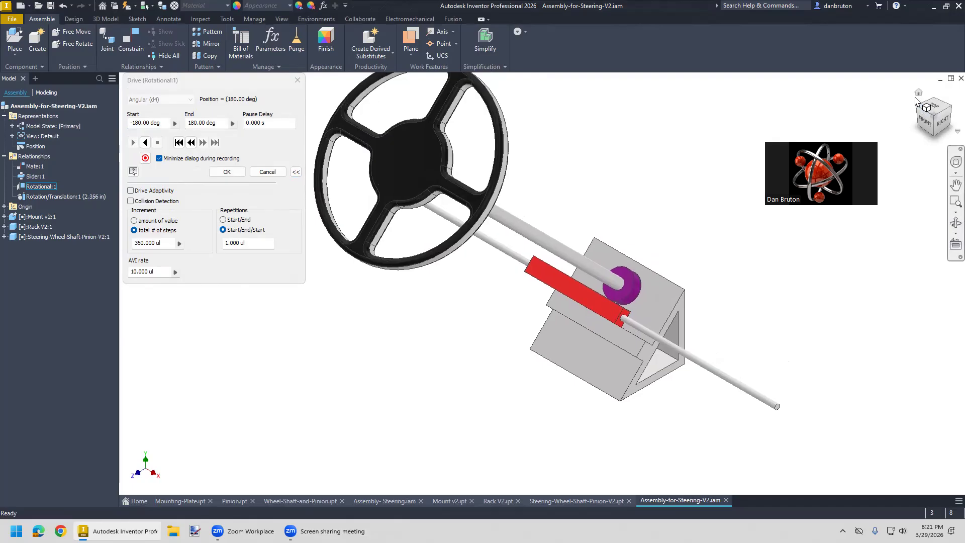
left_click(919, 99)
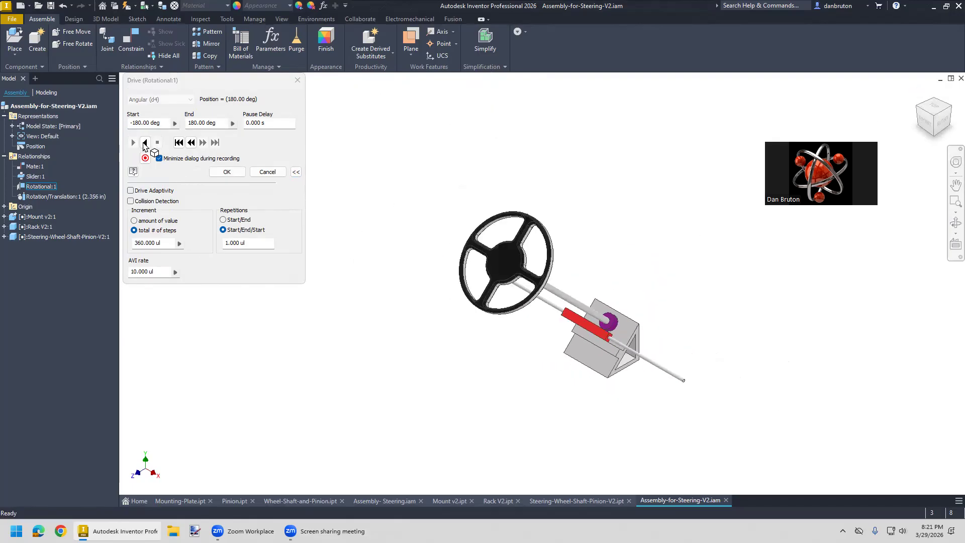
key("Escape")
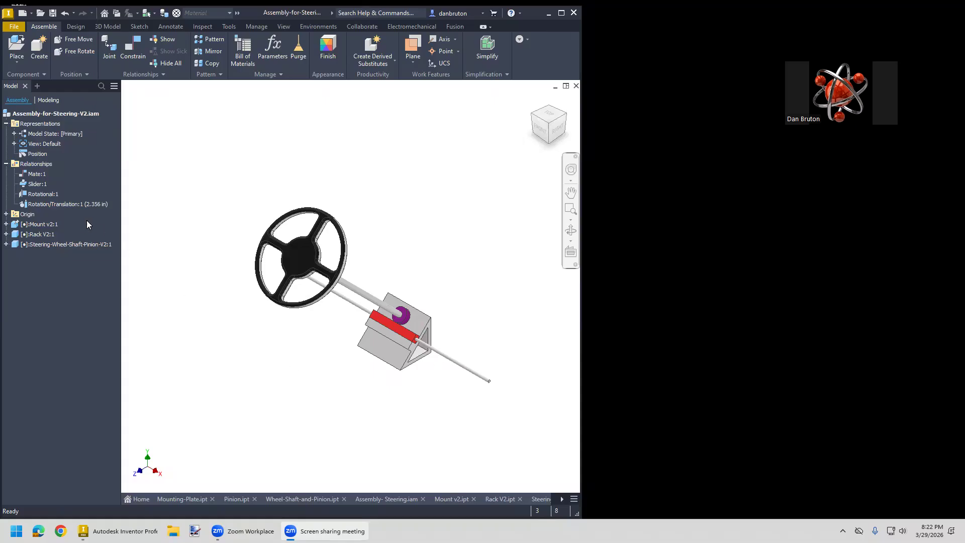
- Start Drive again for the Rotational:1 joint and play its motion forward in the home view
right_click(49, 196)
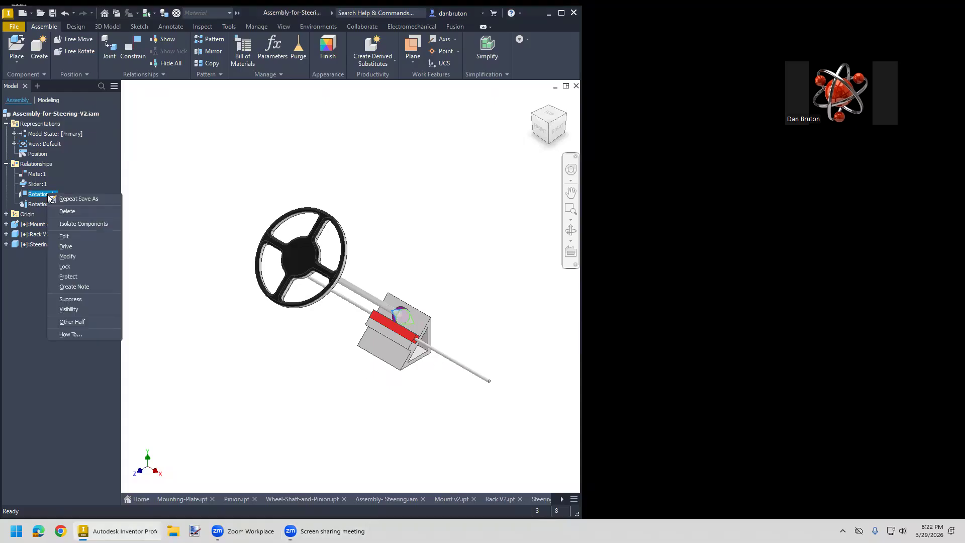
left_click(76, 246)
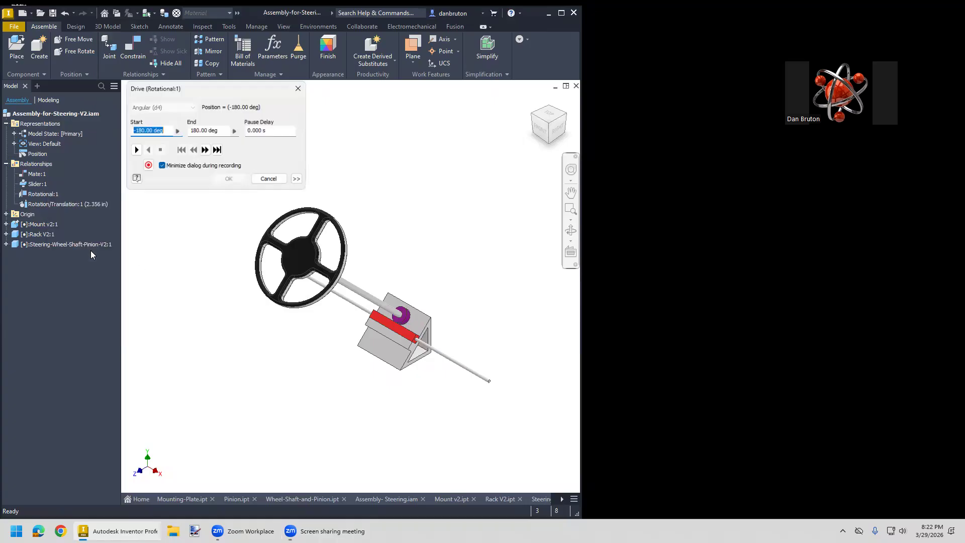
left_click(135, 150)
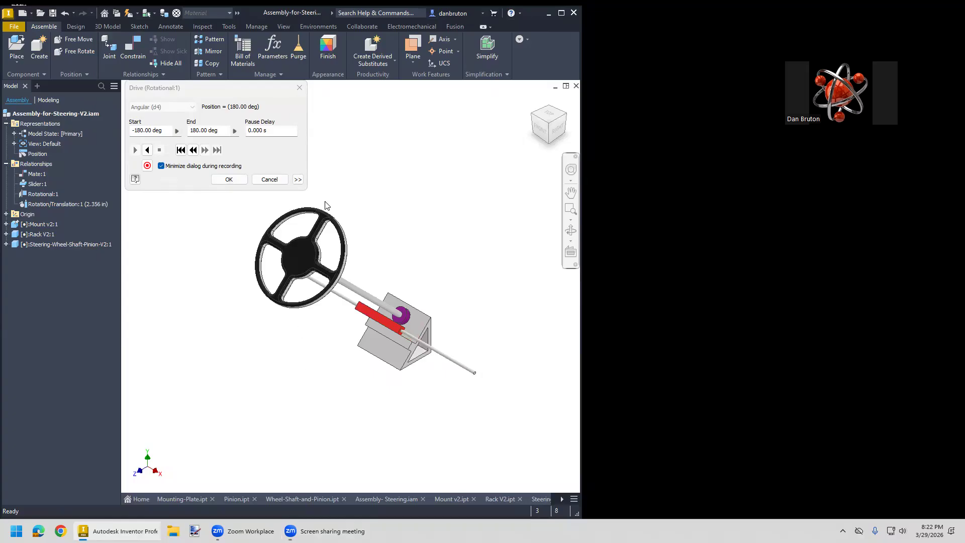
- Set the drive to 5 repetitions with an amount-of-value increment of 10 degrees, and play it in reverse
left_click(297, 179)
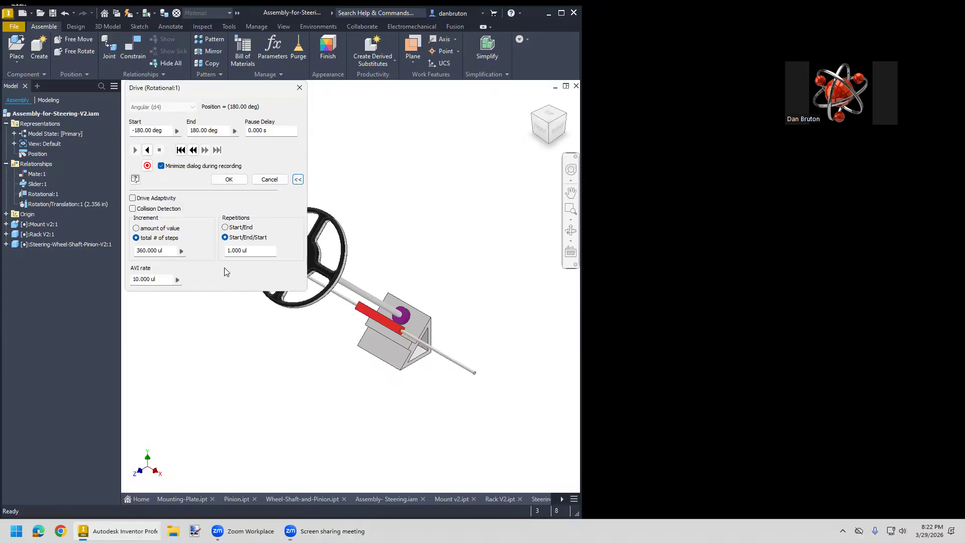
left_click_drag(250, 250, 217, 250)
type("5")
left_click(136, 228)
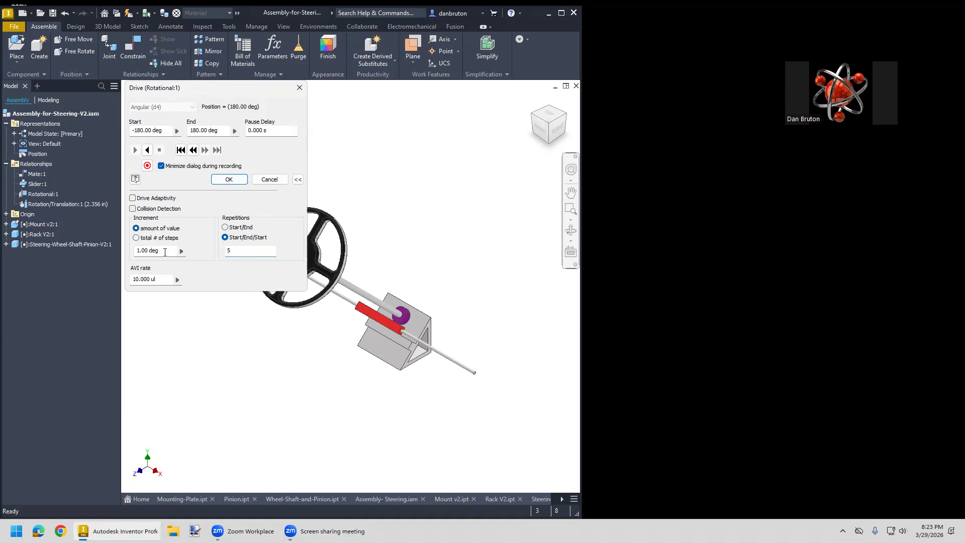
left_click(140, 253)
type("0")
left_click(148, 150)
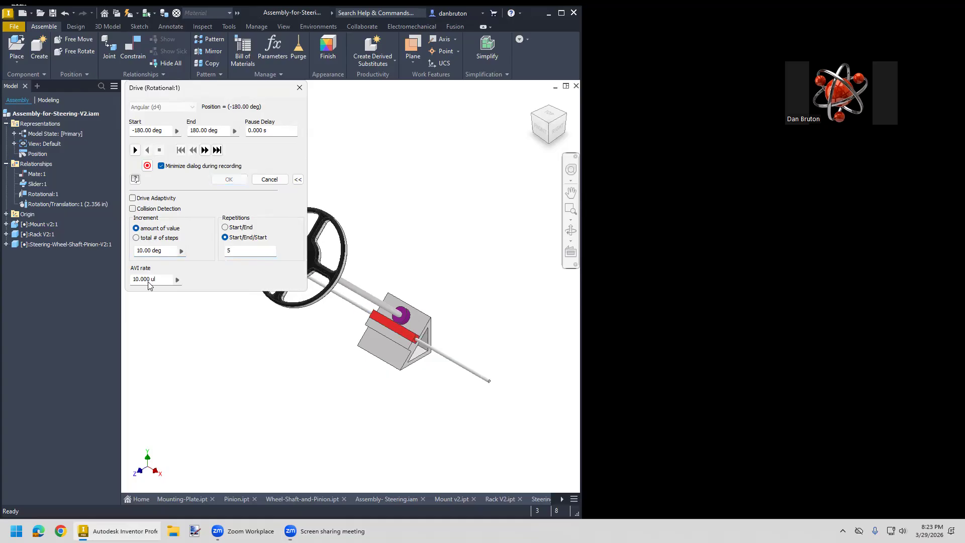
- Set the drive increment to 5 degrees and play the motion forward and in reverse
double_click(140, 249)
type("5")
left_click(134, 150)
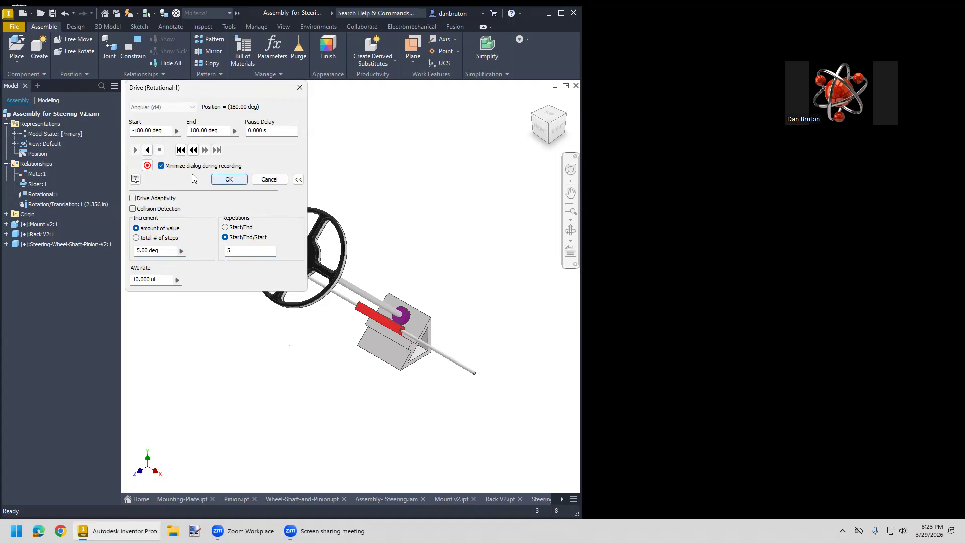
left_click(148, 151)
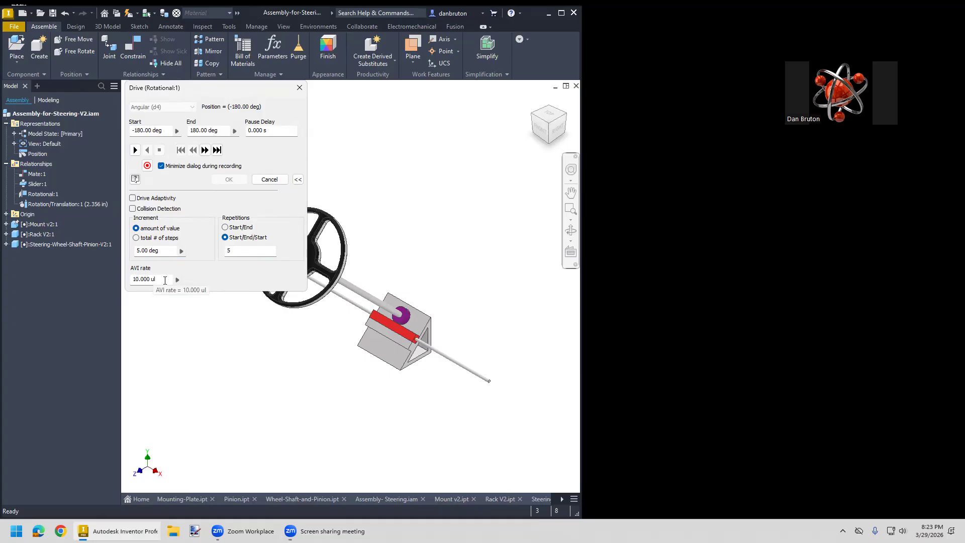
- Set the AVI rate to 30 and record the forward motion as constraint.wmv on the Desktop at 640 x 480, BroadBand (250Kbps)
left_click_drag(165, 279, 131, 277)
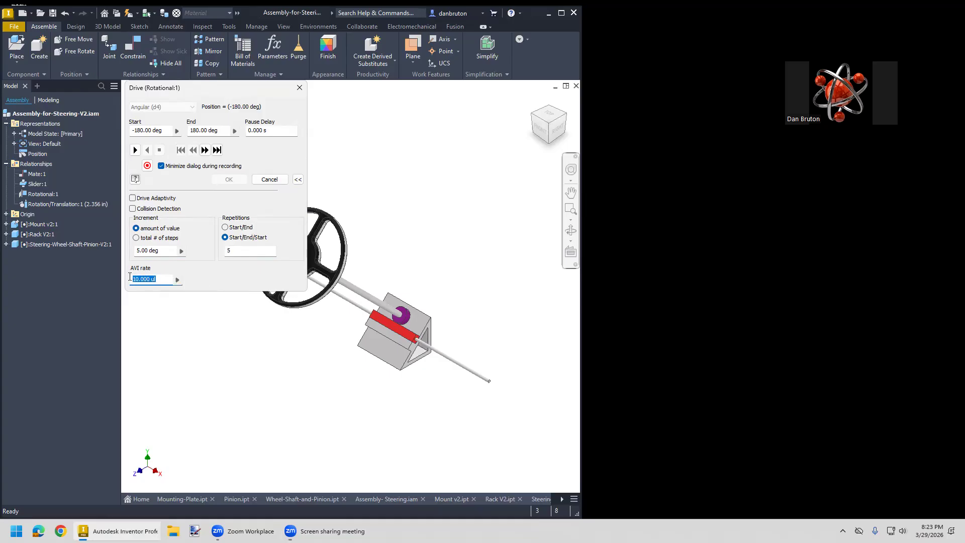
type("30")
left_click(148, 166)
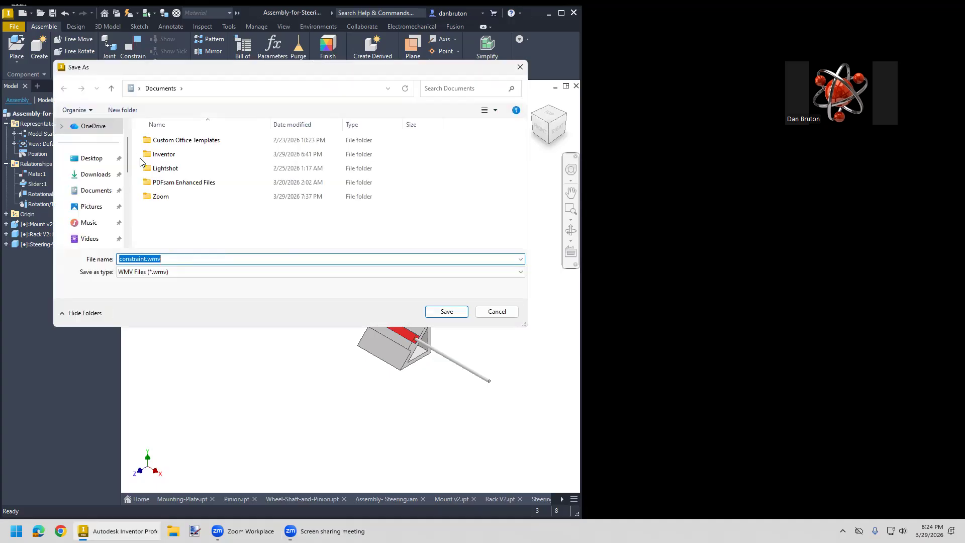
left_click(99, 163)
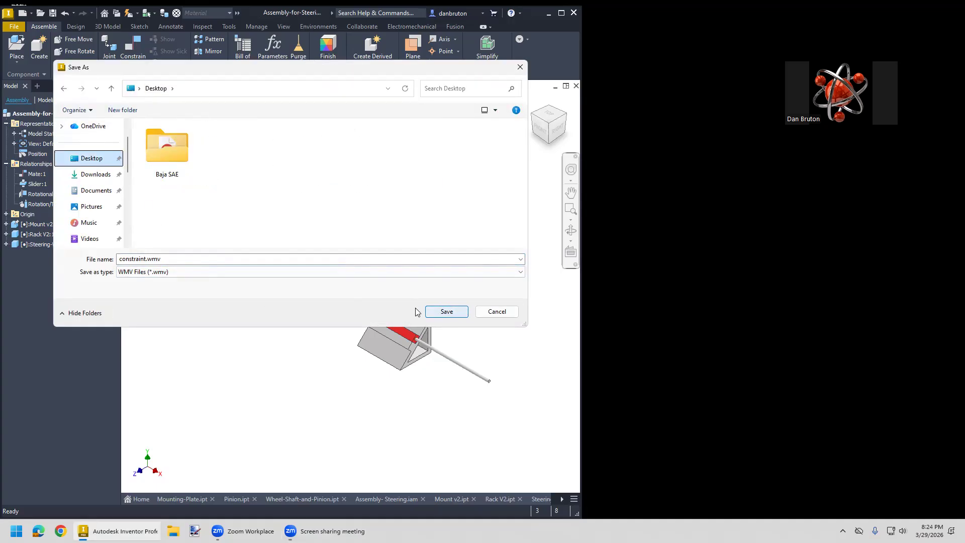
left_click(446, 313)
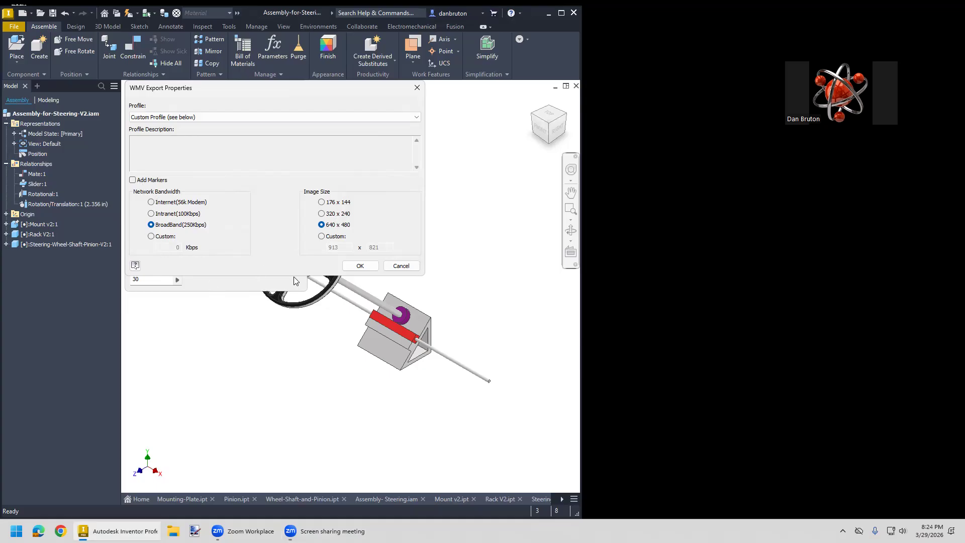
left_click(360, 266)
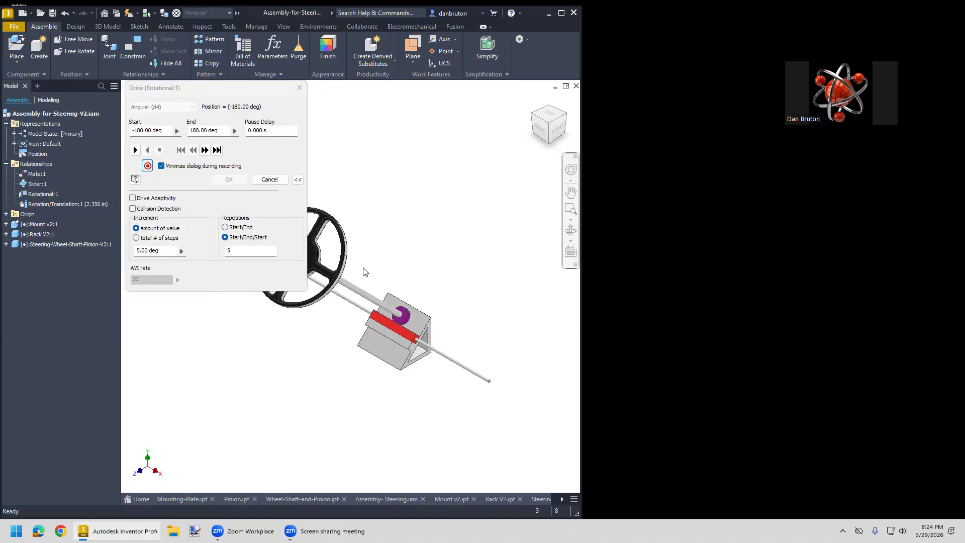
left_click(135, 150)
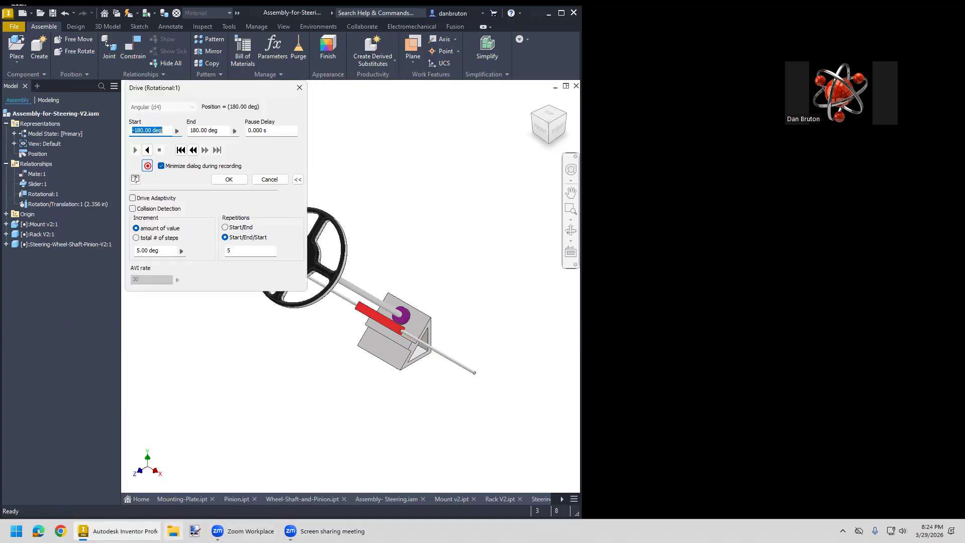
- Open constraint.wmv from the Desktop in Windows Media Player Legacy, replay it, and close the player and File Explorer
left_click(174, 531)
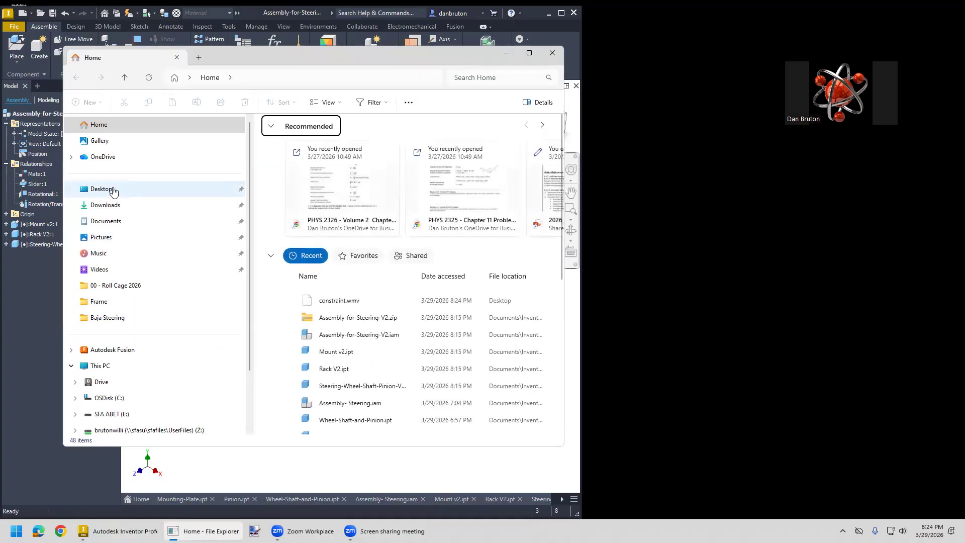
left_click(116, 189)
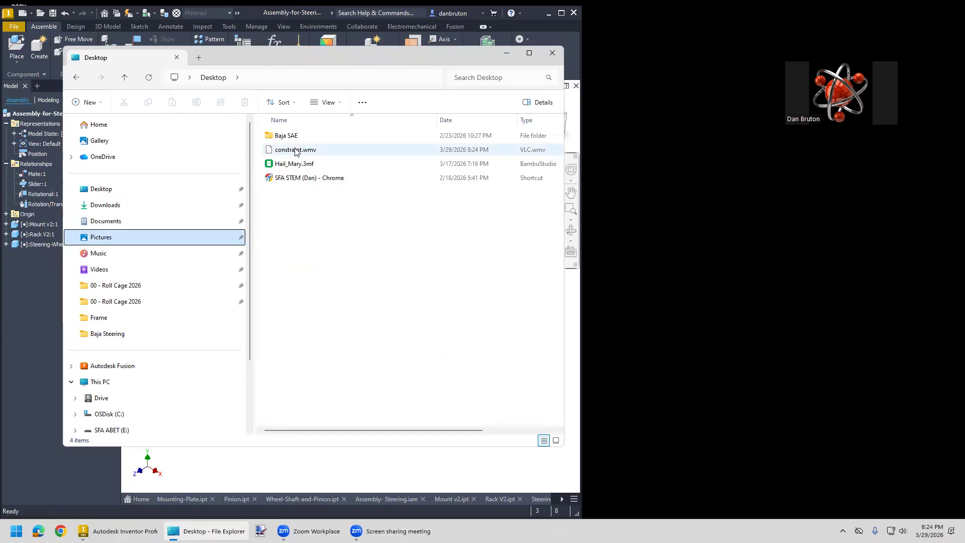
left_click(295, 152)
right_click(291, 153)
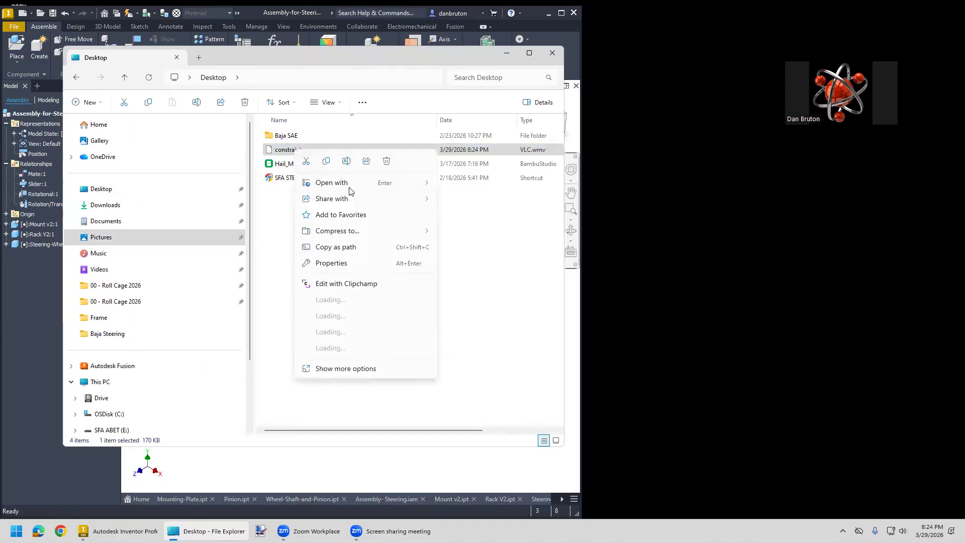
mouse_move(362, 188)
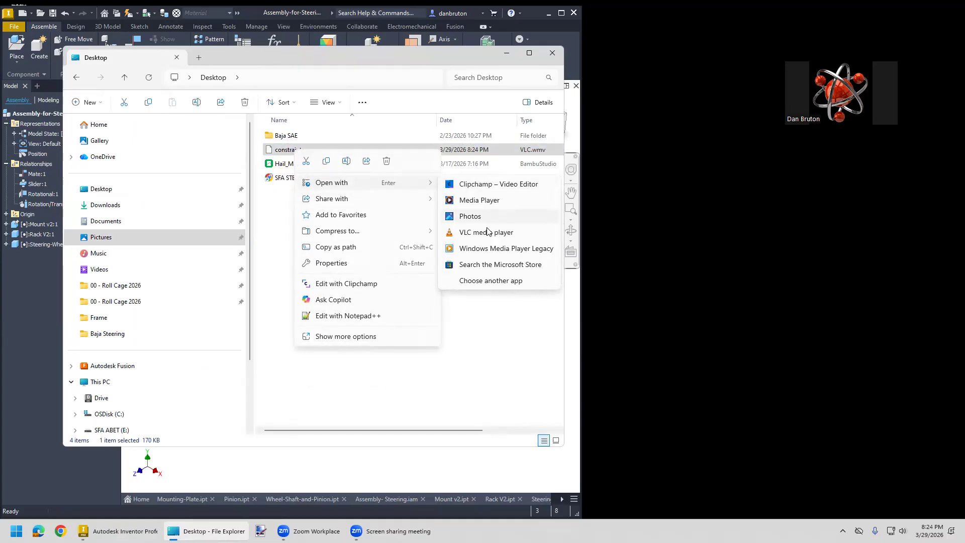
left_click(487, 249)
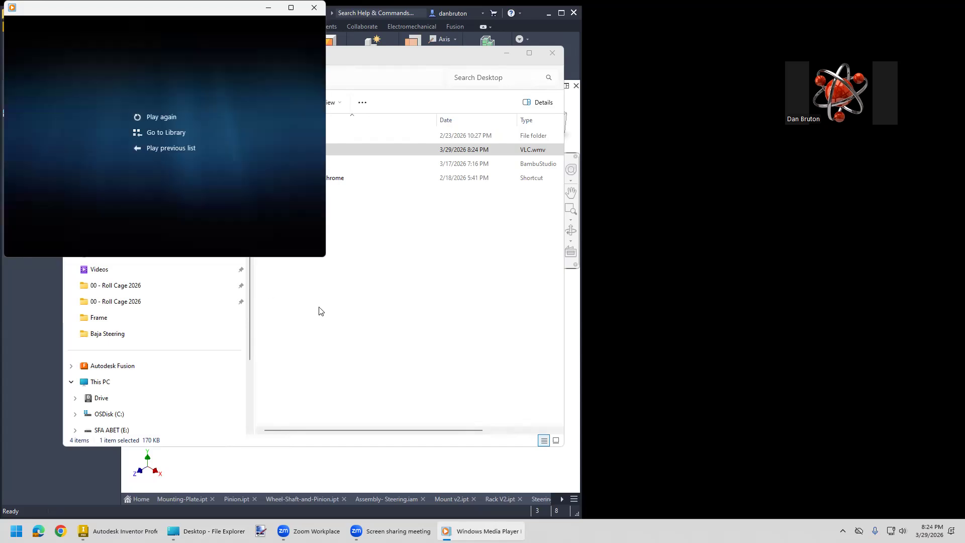
left_click(138, 118)
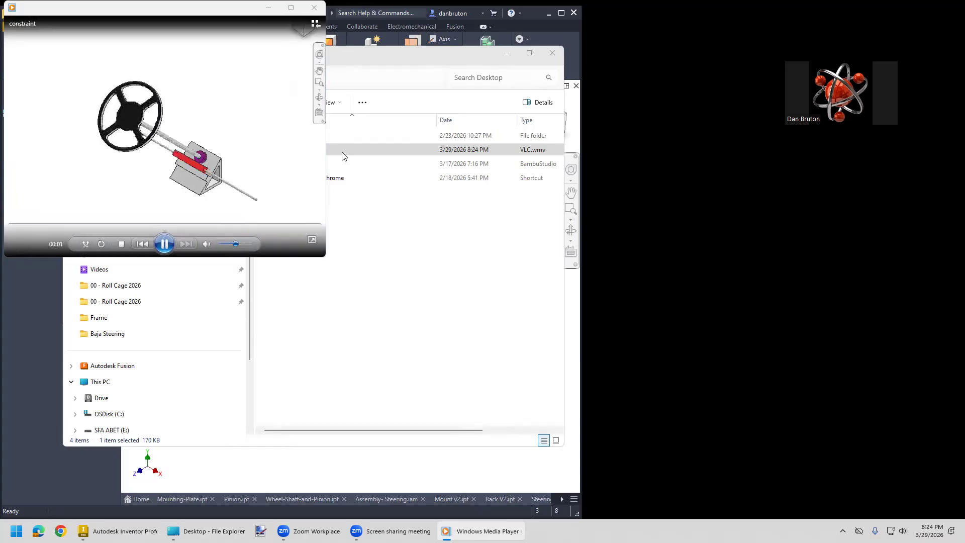
left_click(315, 8)
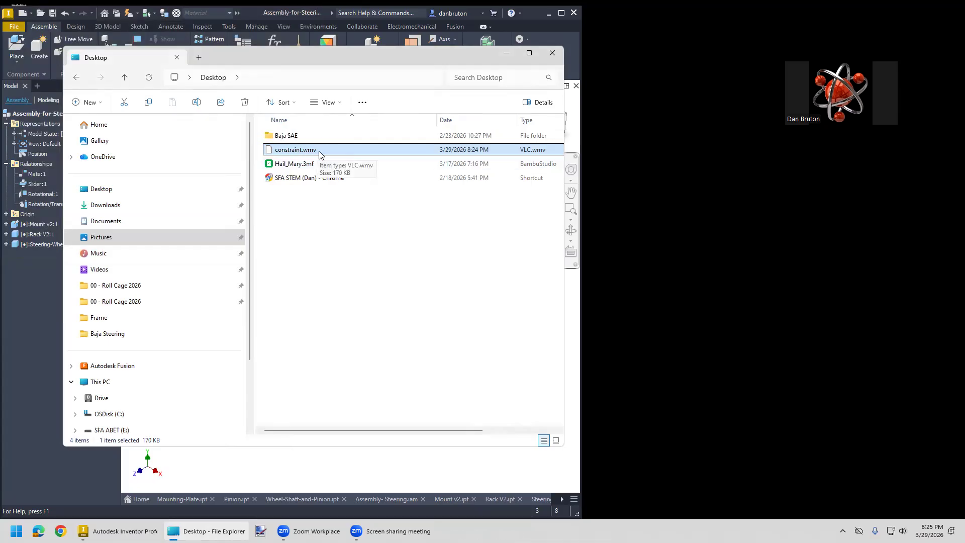
left_click(551, 55)
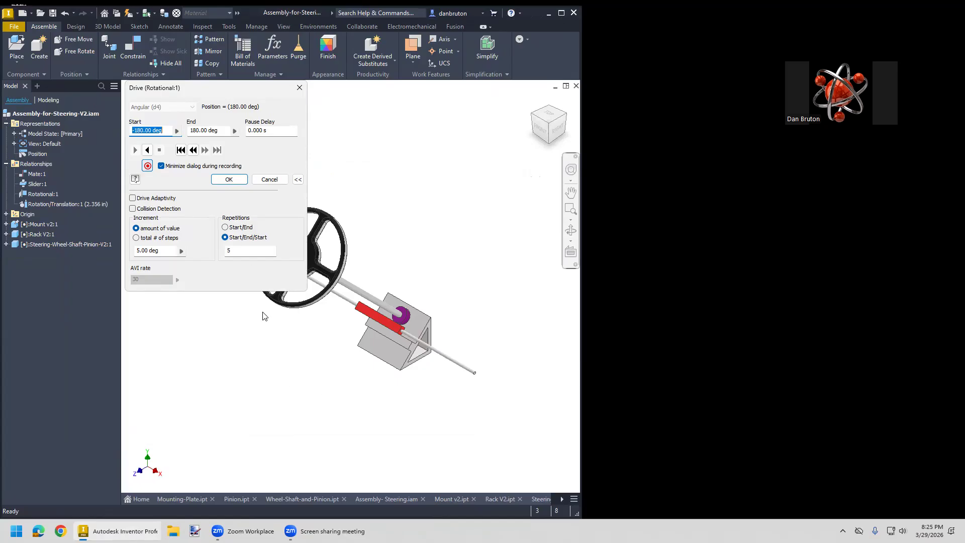
- Play the Rotational:1 drive motion in reverse with recording still active
left_click(147, 151)
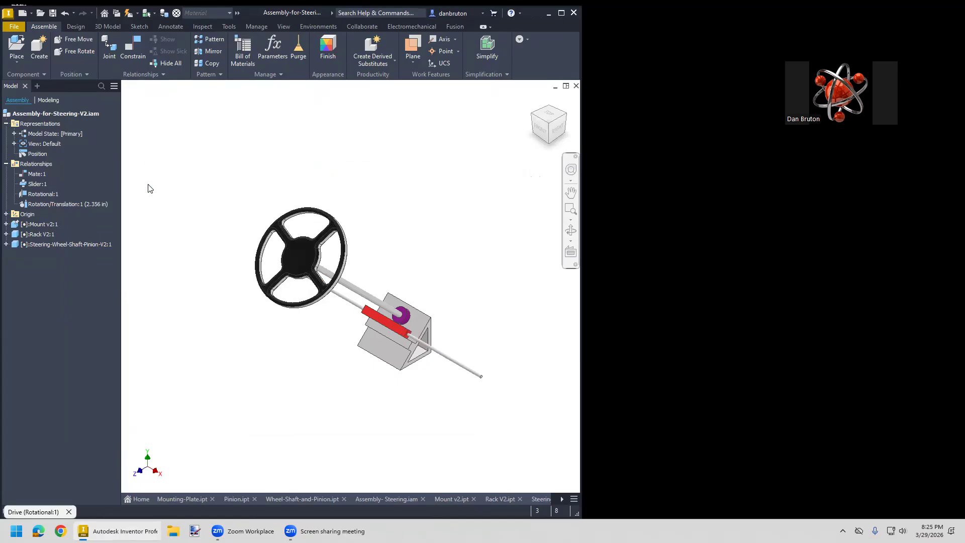